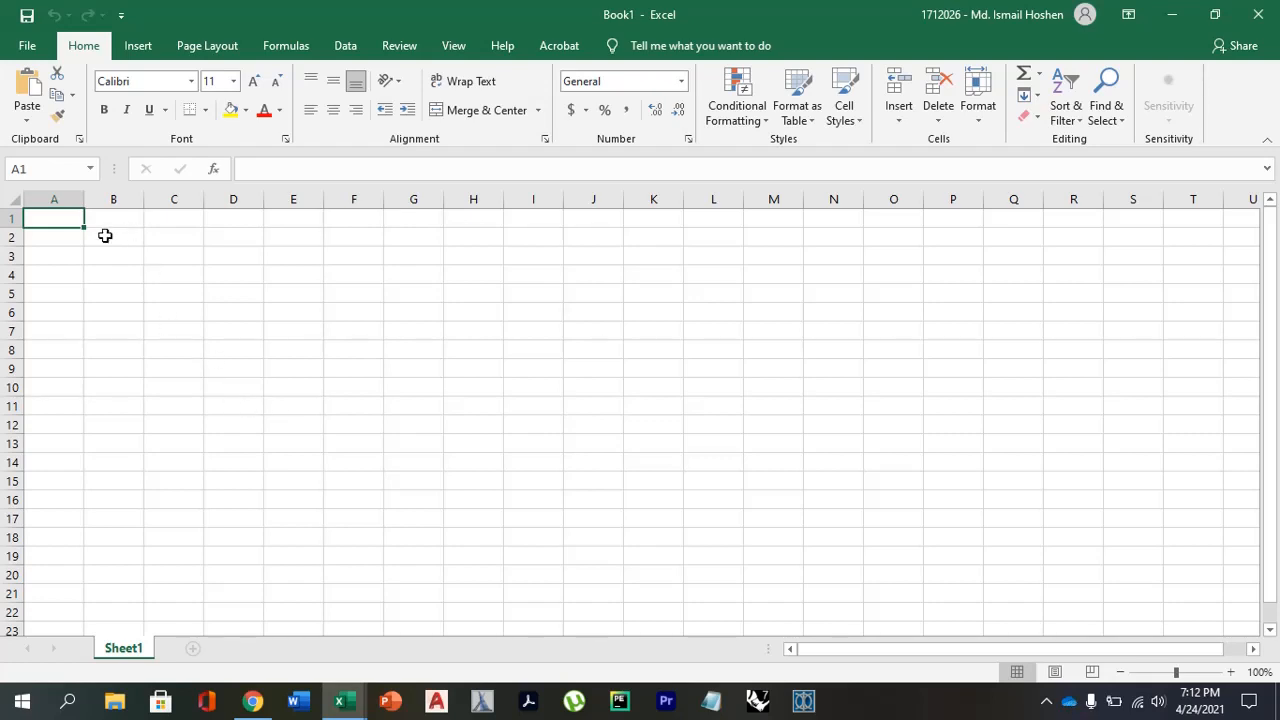
Enter 1 in cell A1 and 2 in cell A2.
click(66, 266)
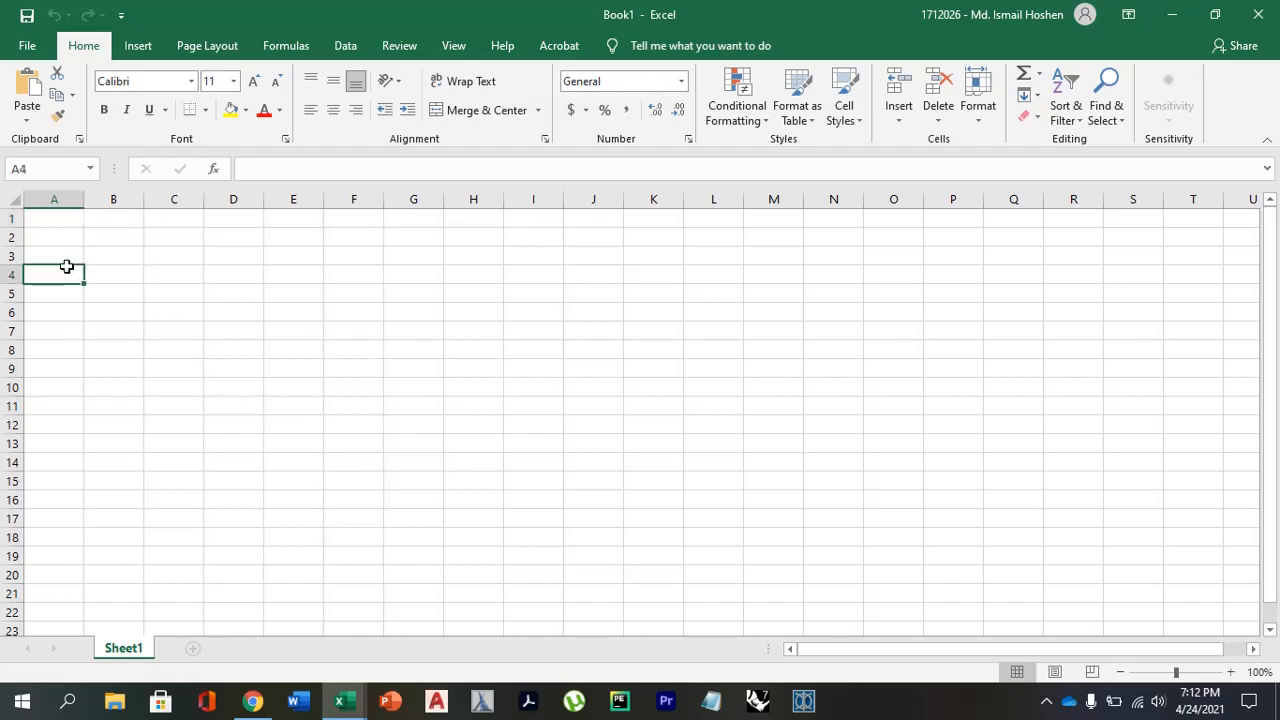
click(52, 219)
text(1)
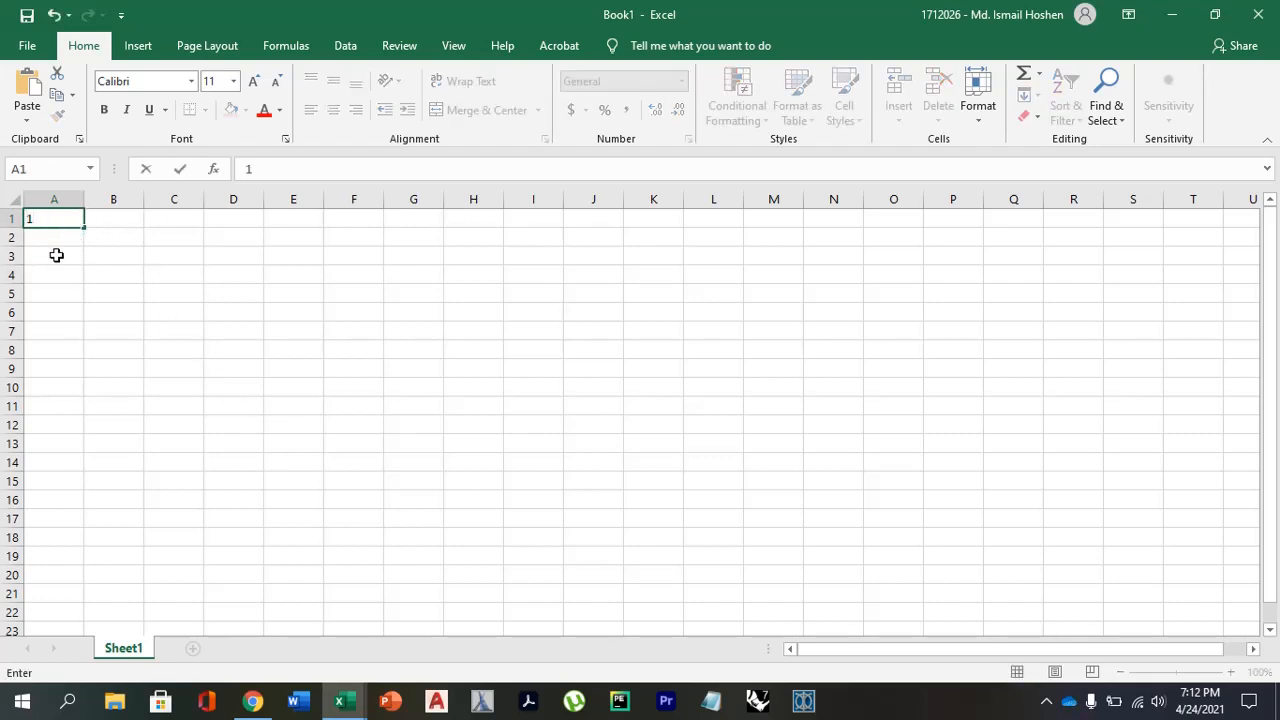
click(57, 236)
text(2)
key(Return)
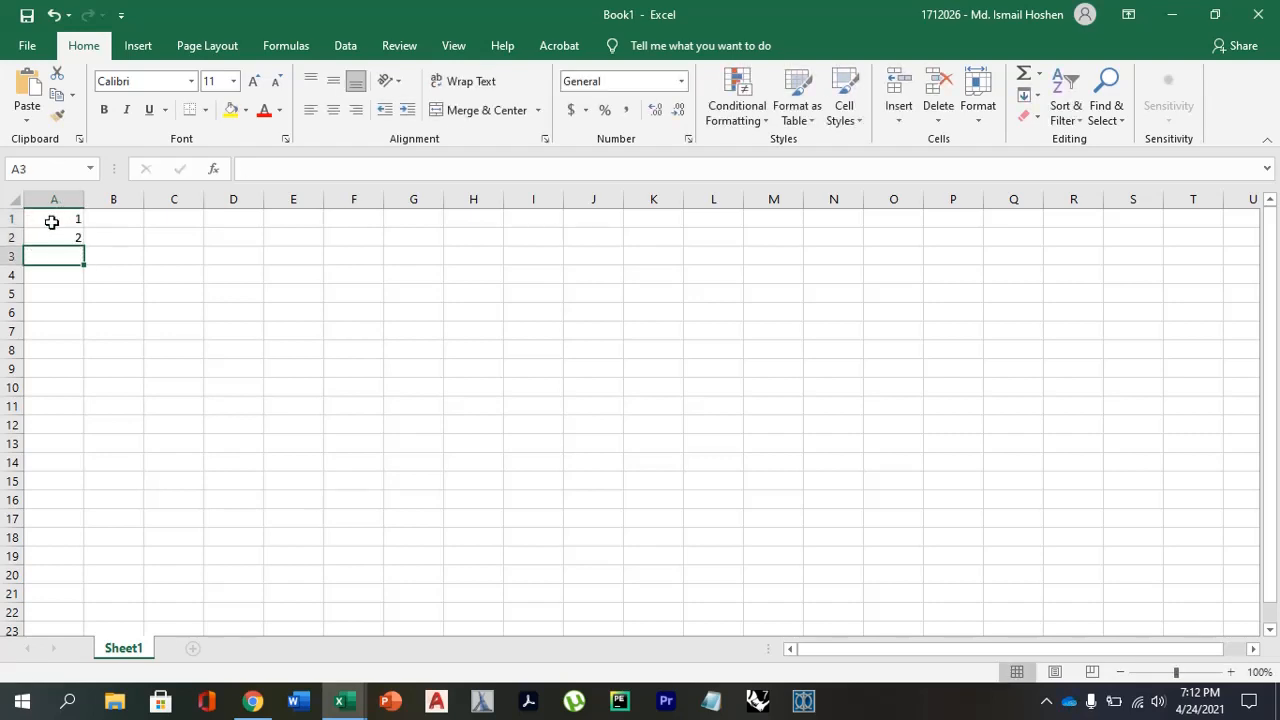
Enter 2 in cell B1 and extend the series from A1:B1 across row 1 to F1.
click(103, 218)
text(2)
key(Return)
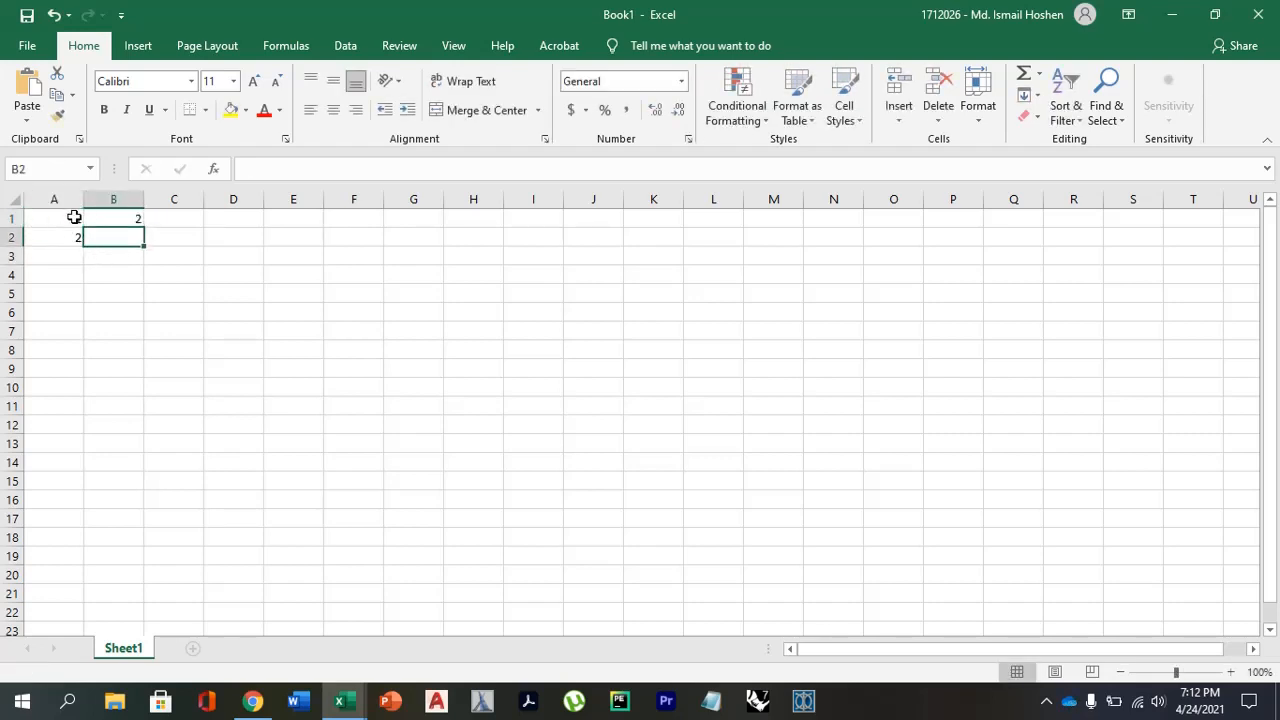
click(75, 218)
drag(84, 218, 386, 230)
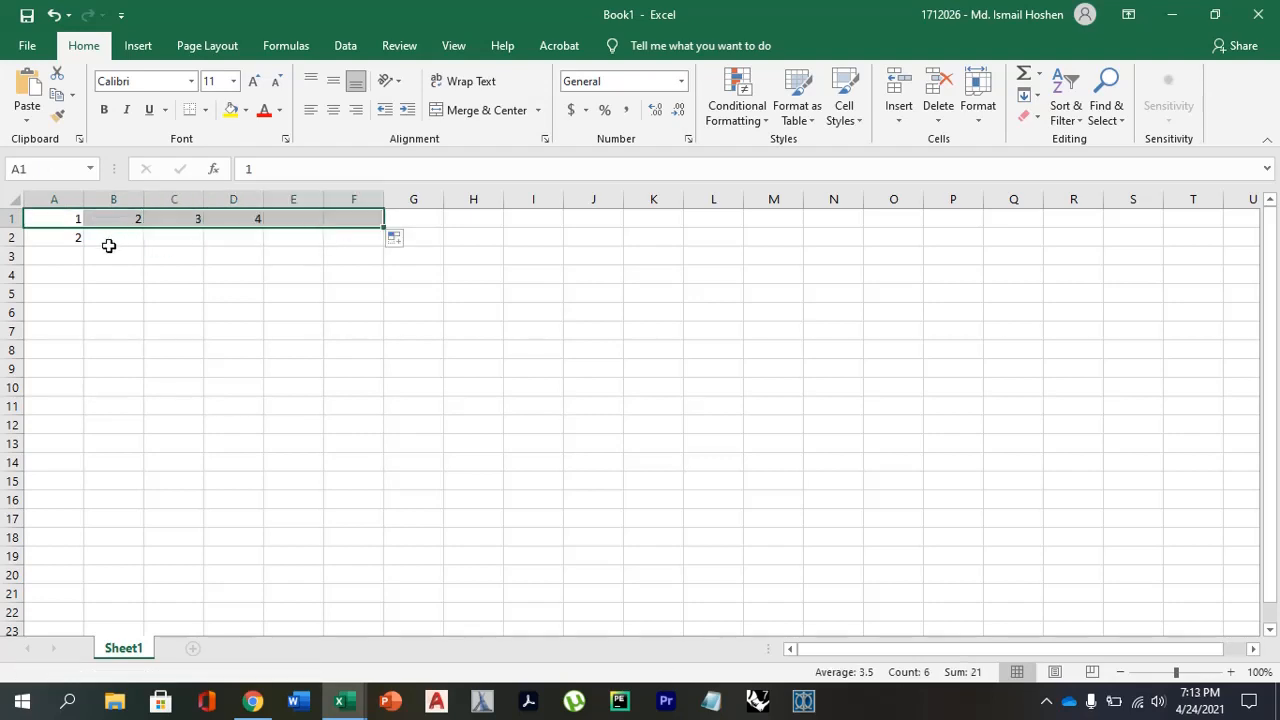
Enter 7 in A2 and 8 in B2, and extend that series across row 2 to F2.
click(63, 237)
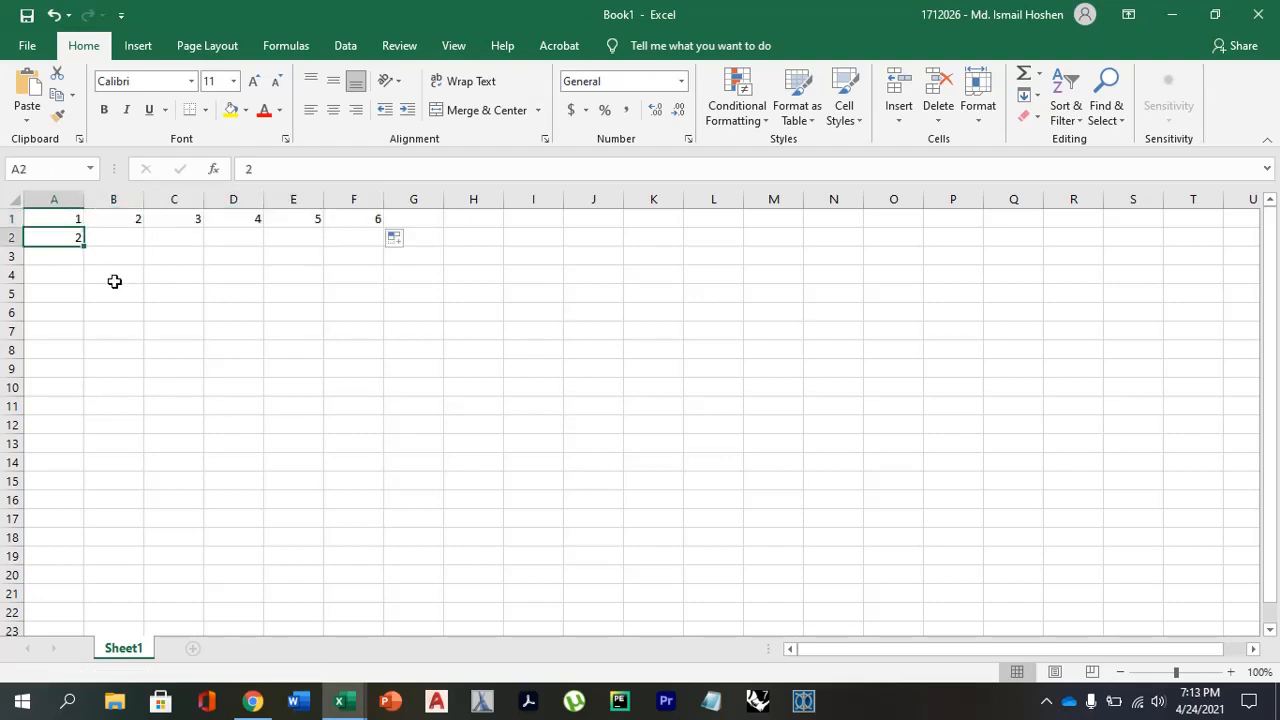
text(7)
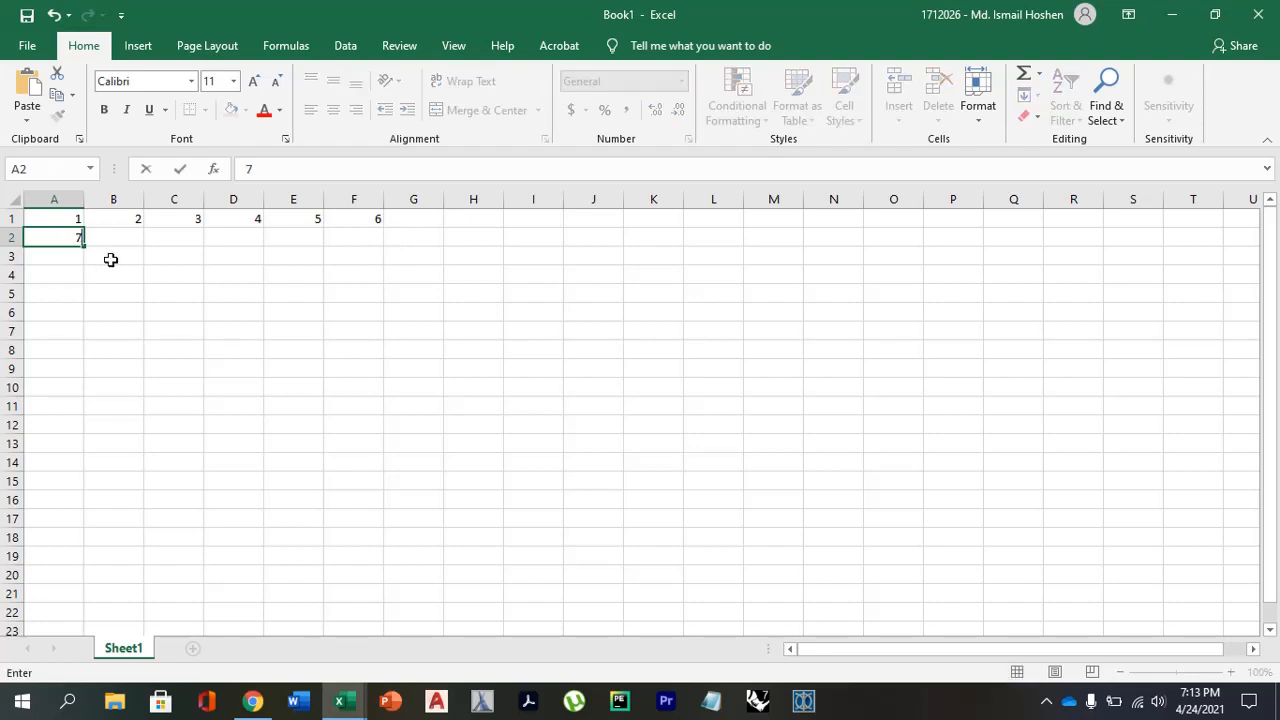
click(123, 243)
text(8)
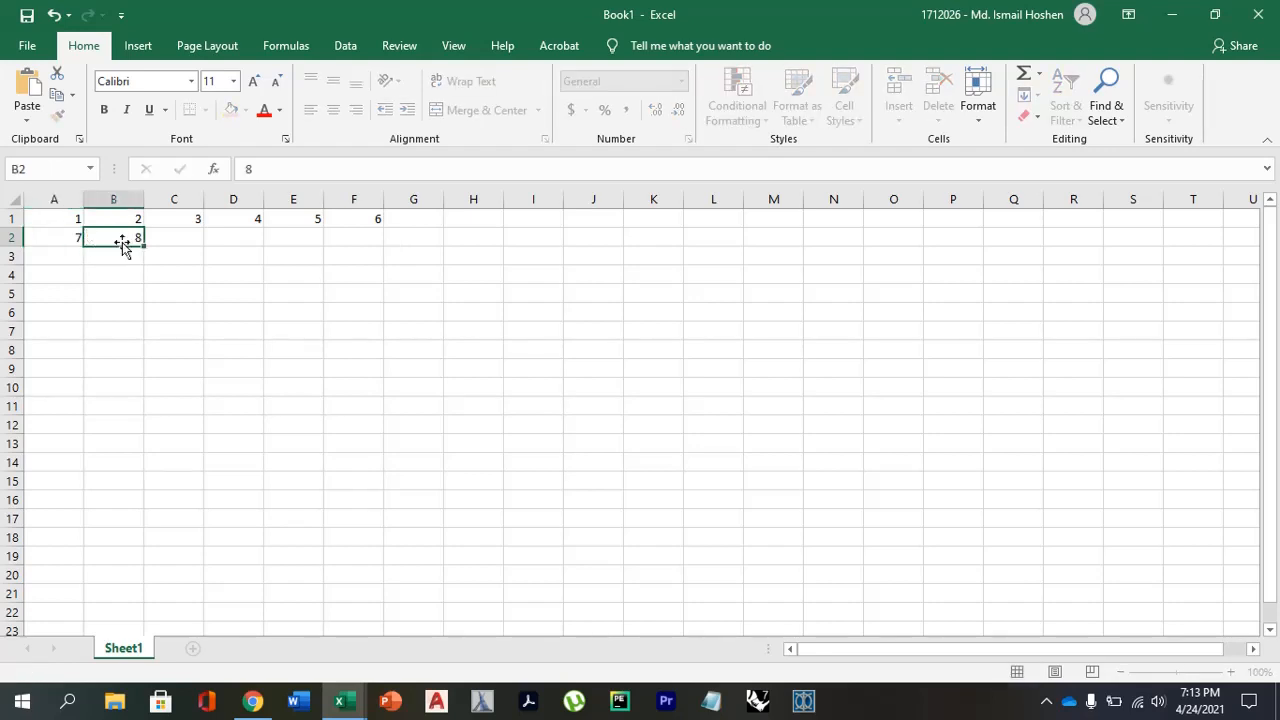
key(Return)
drag(71, 234, 400, 251)
Extend the number series in each of columns A to F from rows 1 and 2 down to row 8.
click(55, 214)
drag(55, 214, 86, 365)
click(111, 314)
click(89, 262)
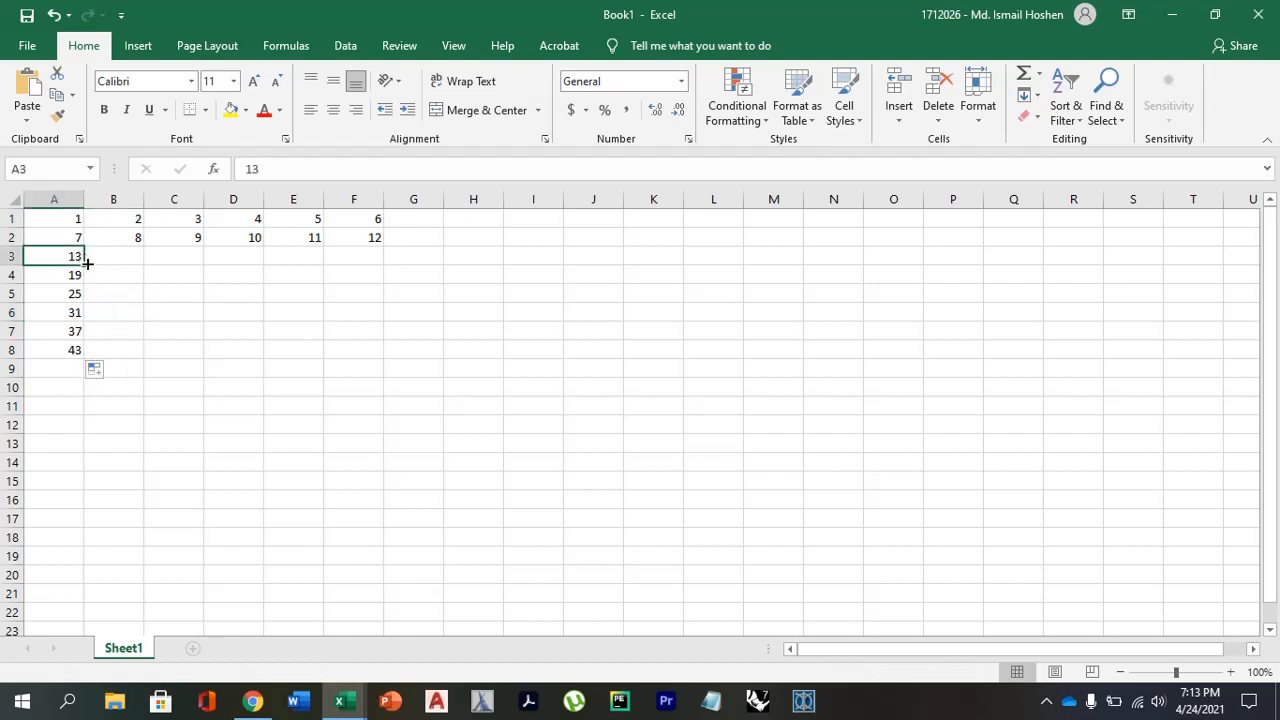
drag(131, 219, 140, 358)
drag(183, 214, 205, 357)
drag(249, 213, 258, 358)
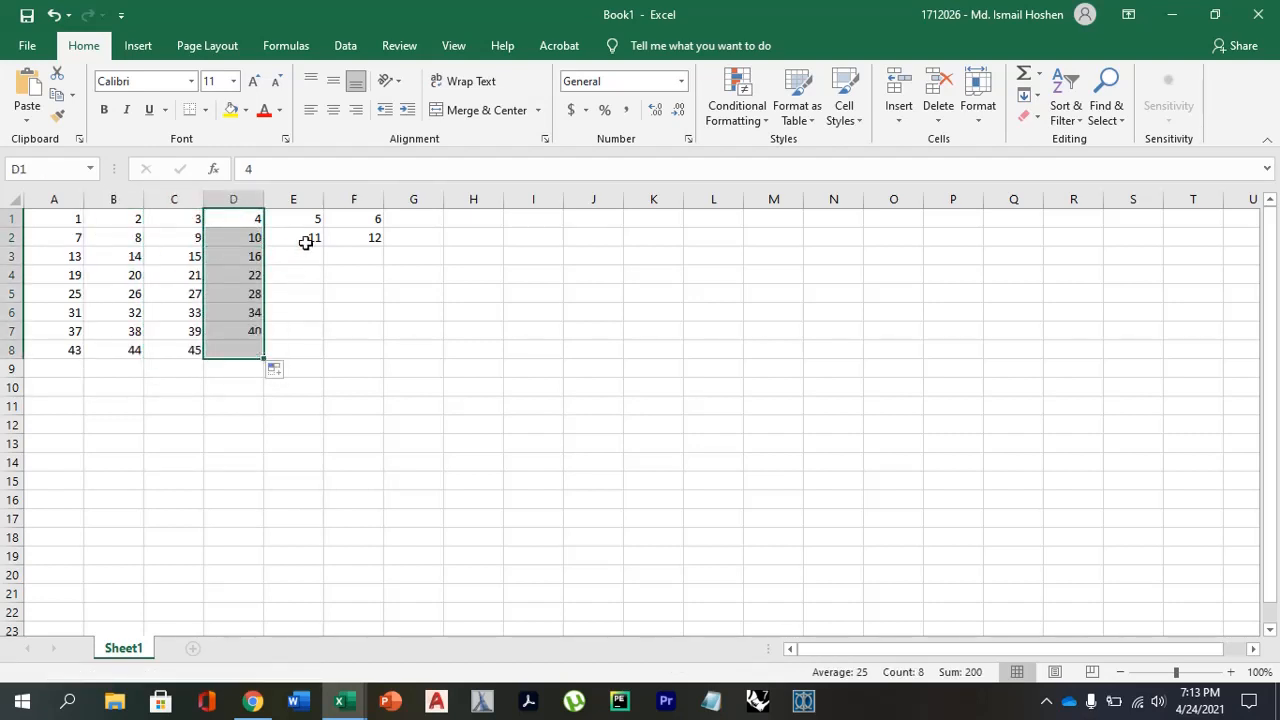
click(308, 226)
drag(308, 226, 320, 353)
drag(362, 219, 369, 238)
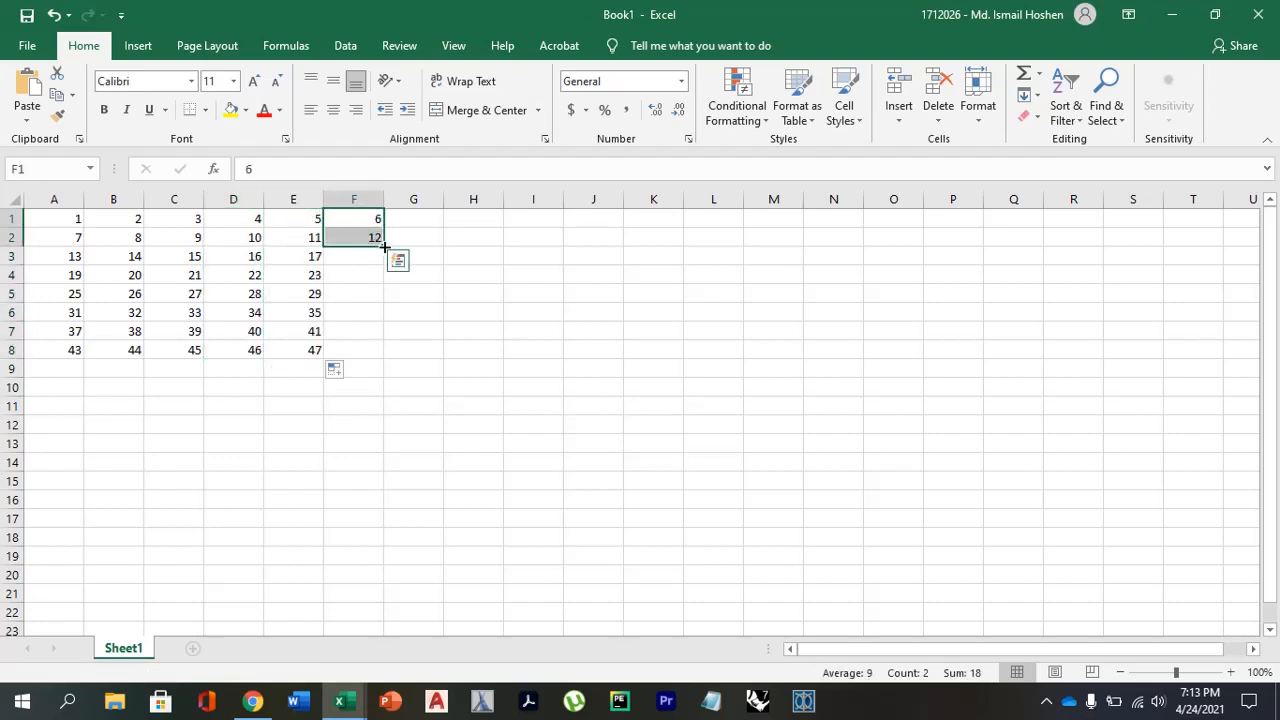
drag(377, 310, 372, 355)
click(191, 441)
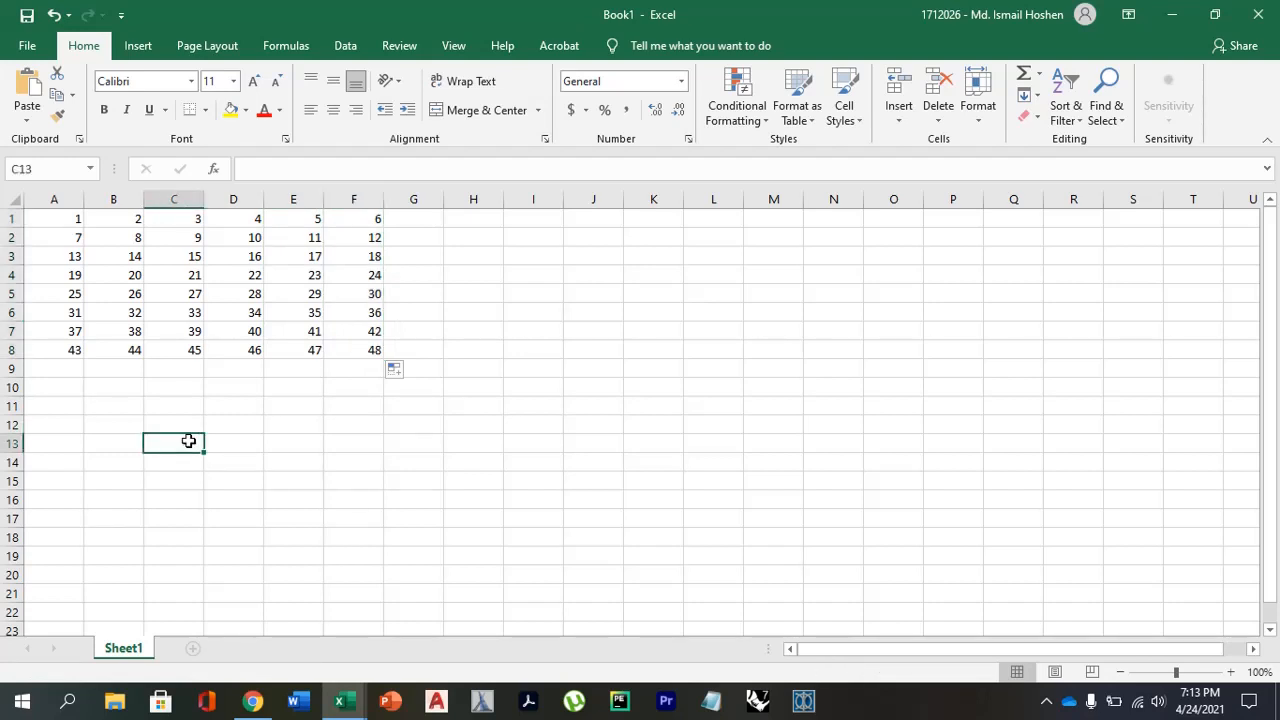
Enter the formula =OFFSET(A1,3,2) in cell C11.
click(185, 411)
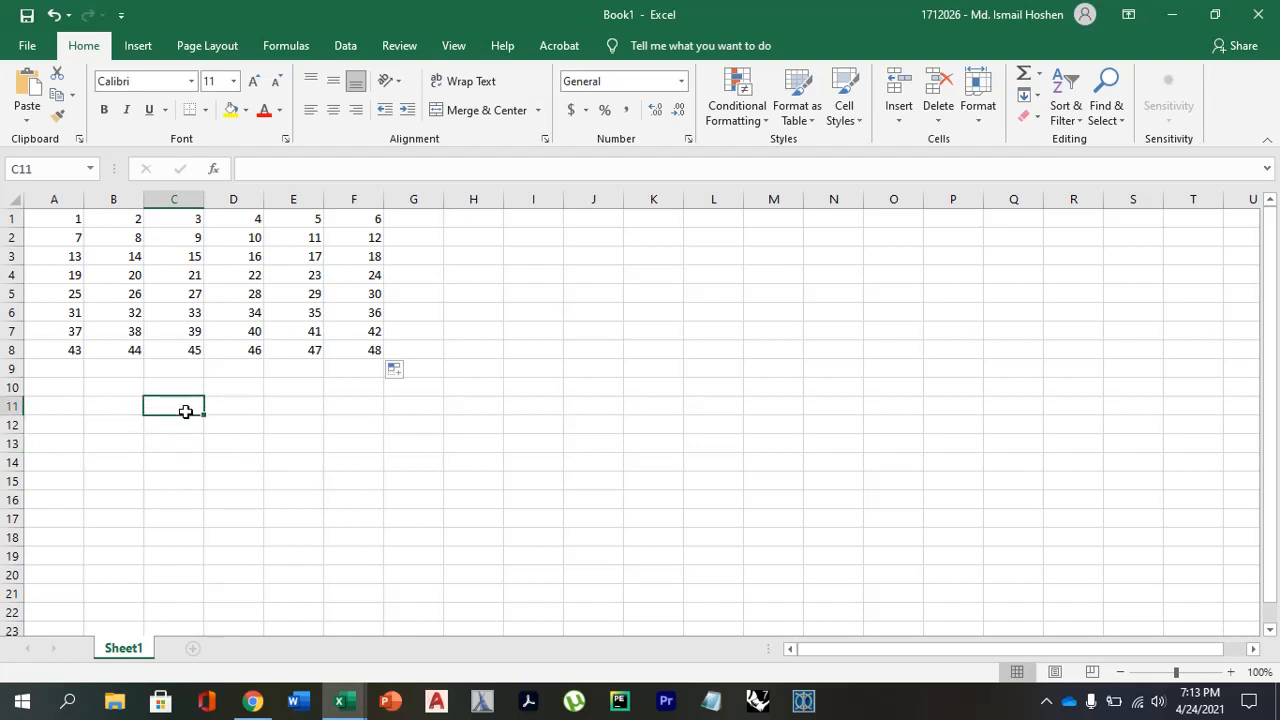
text(=)
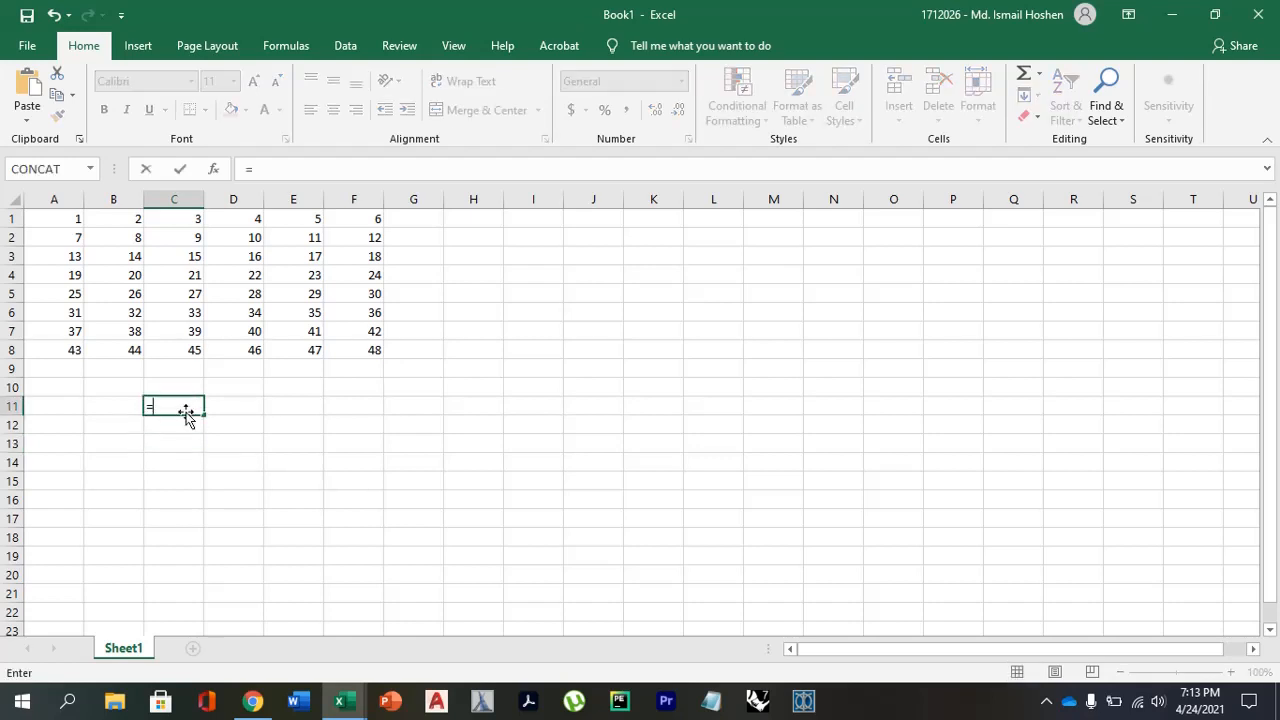
text(OFF)
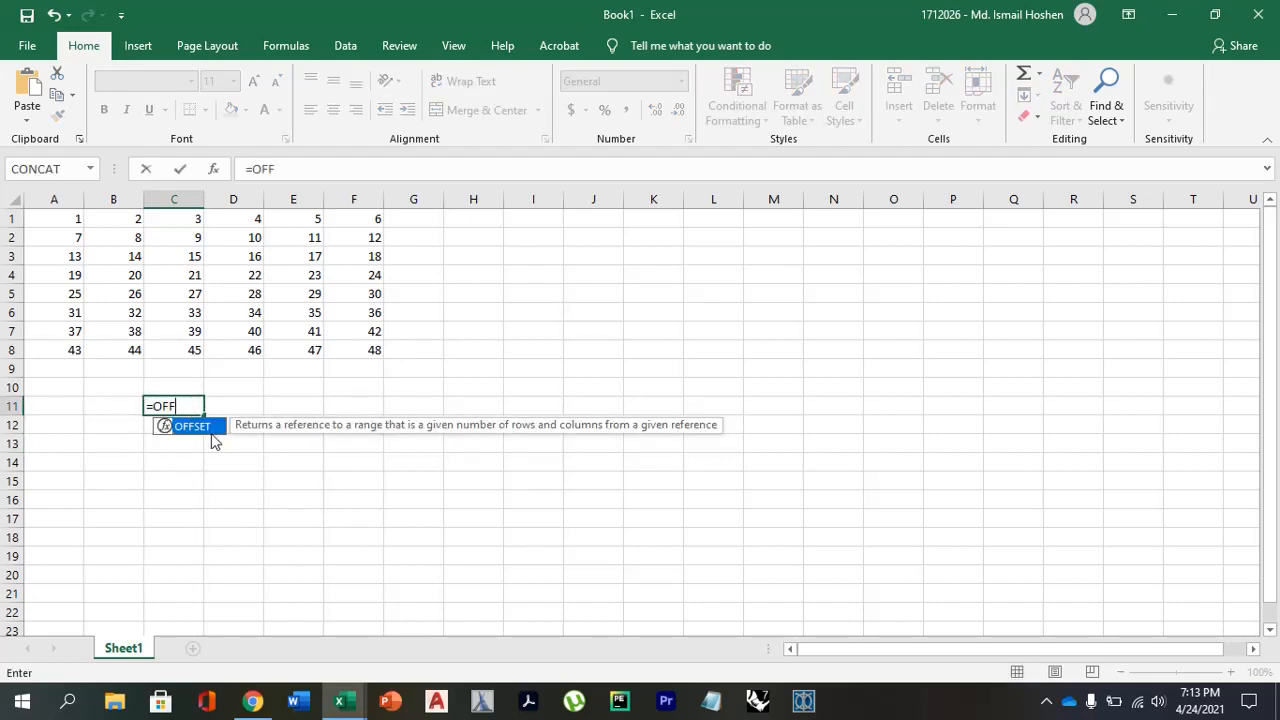
double_click(205, 428)
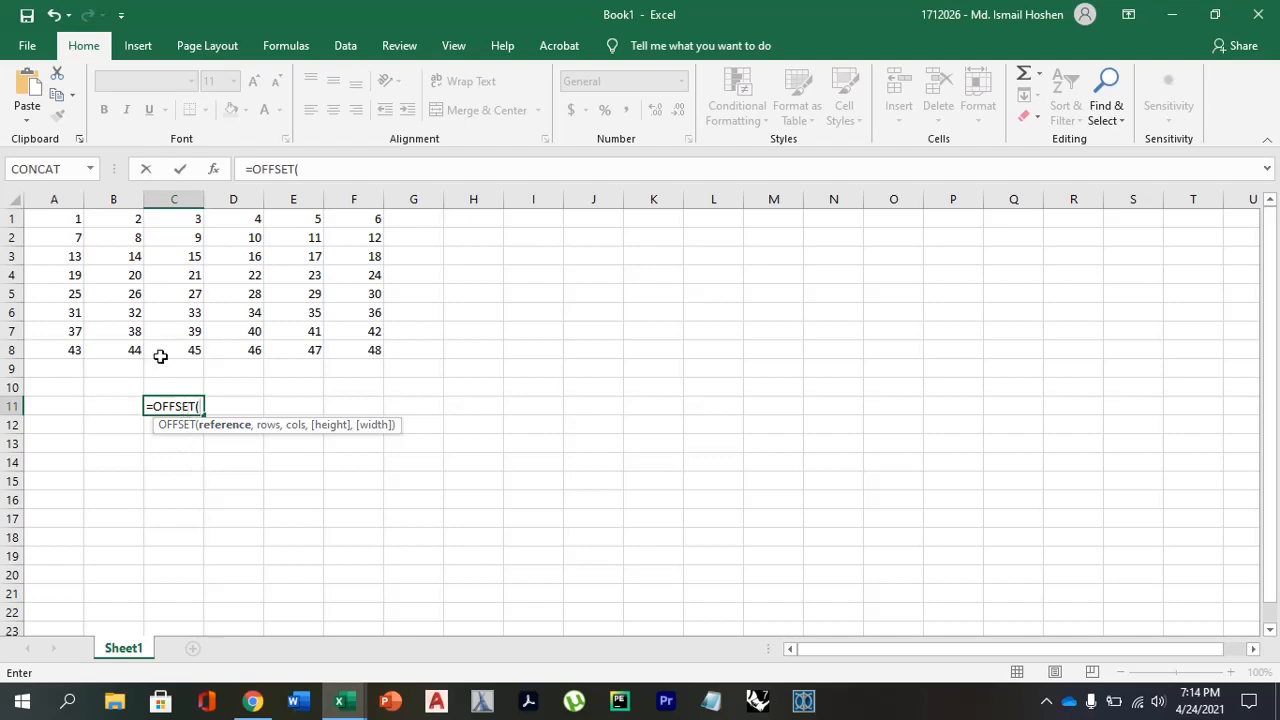
click(72, 216)
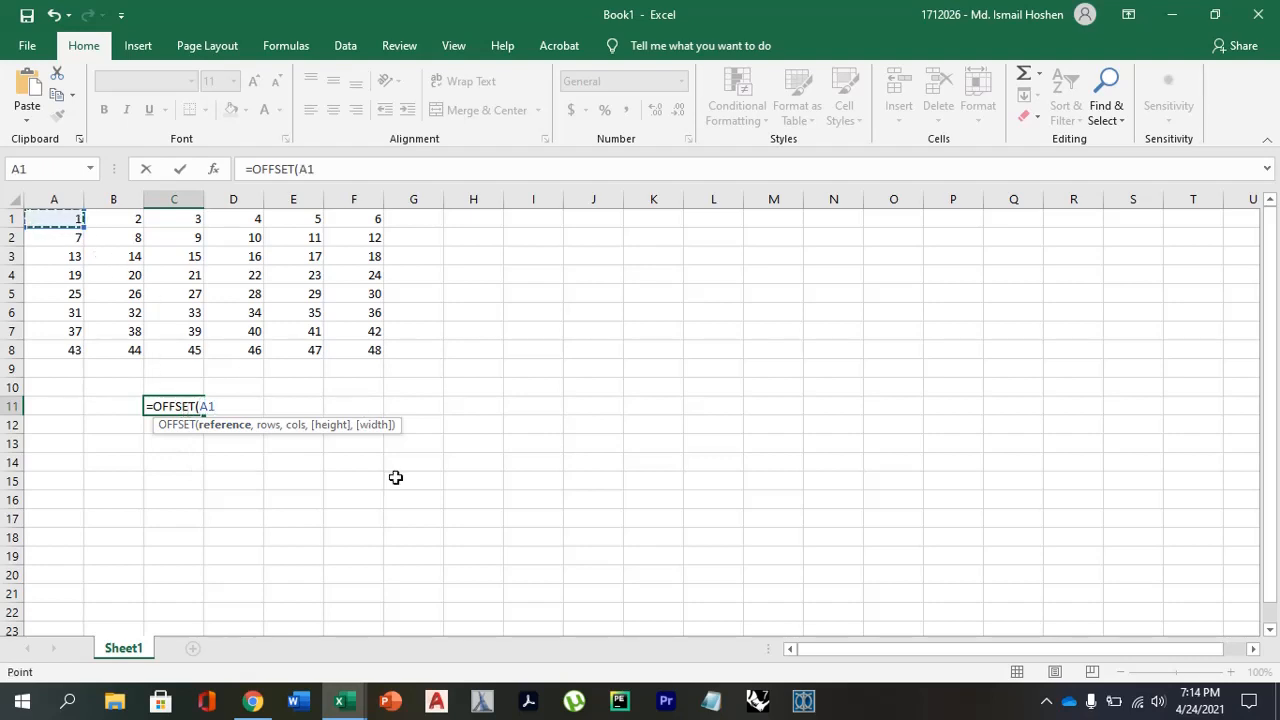
text(,)
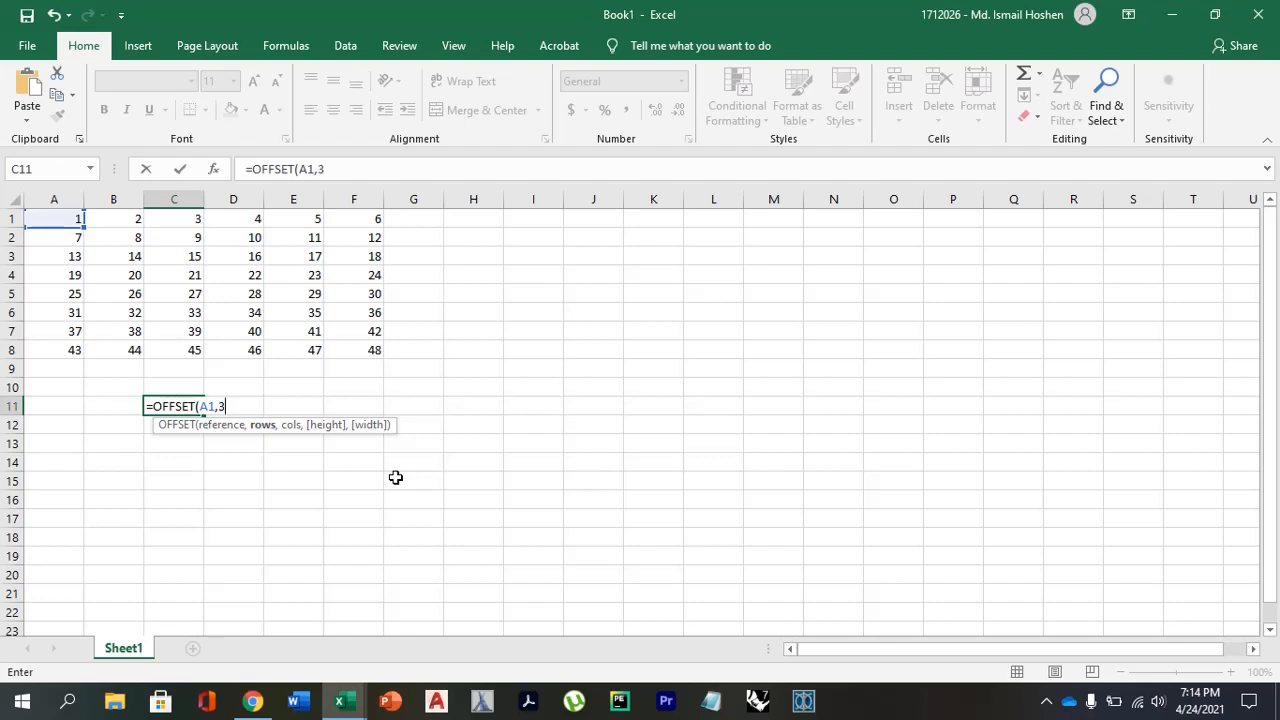
text(3,)
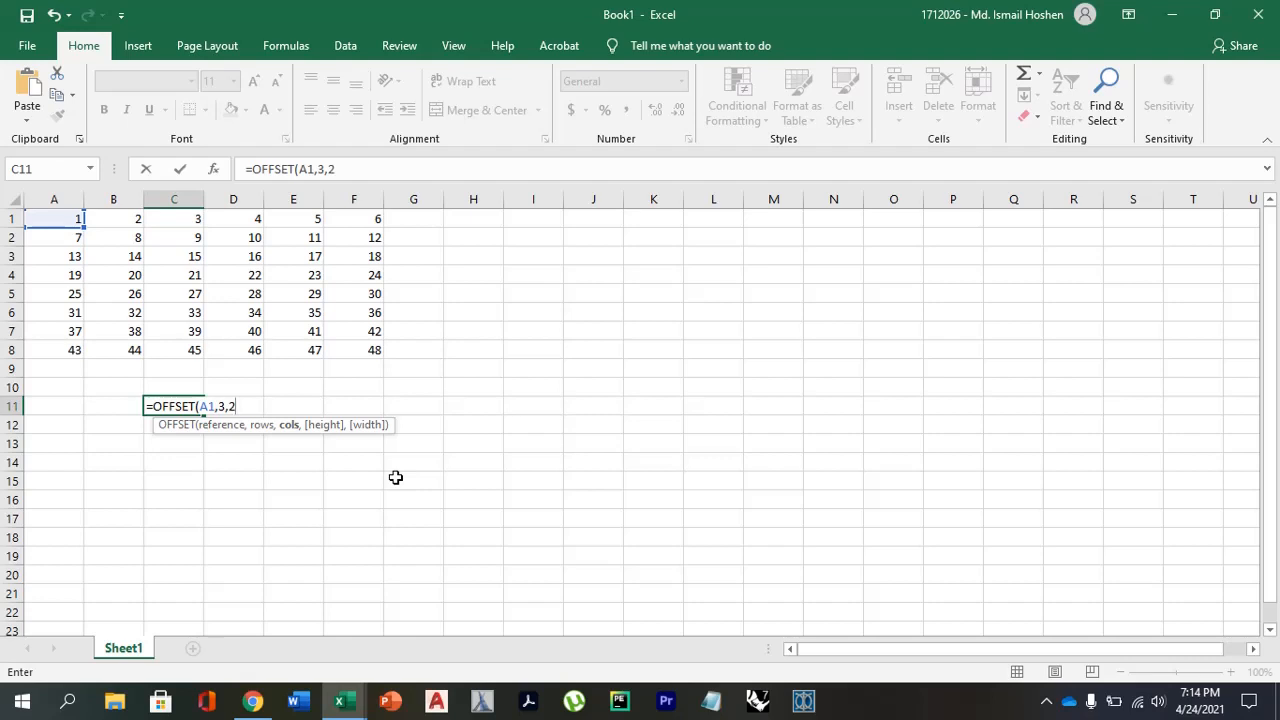
text(2))
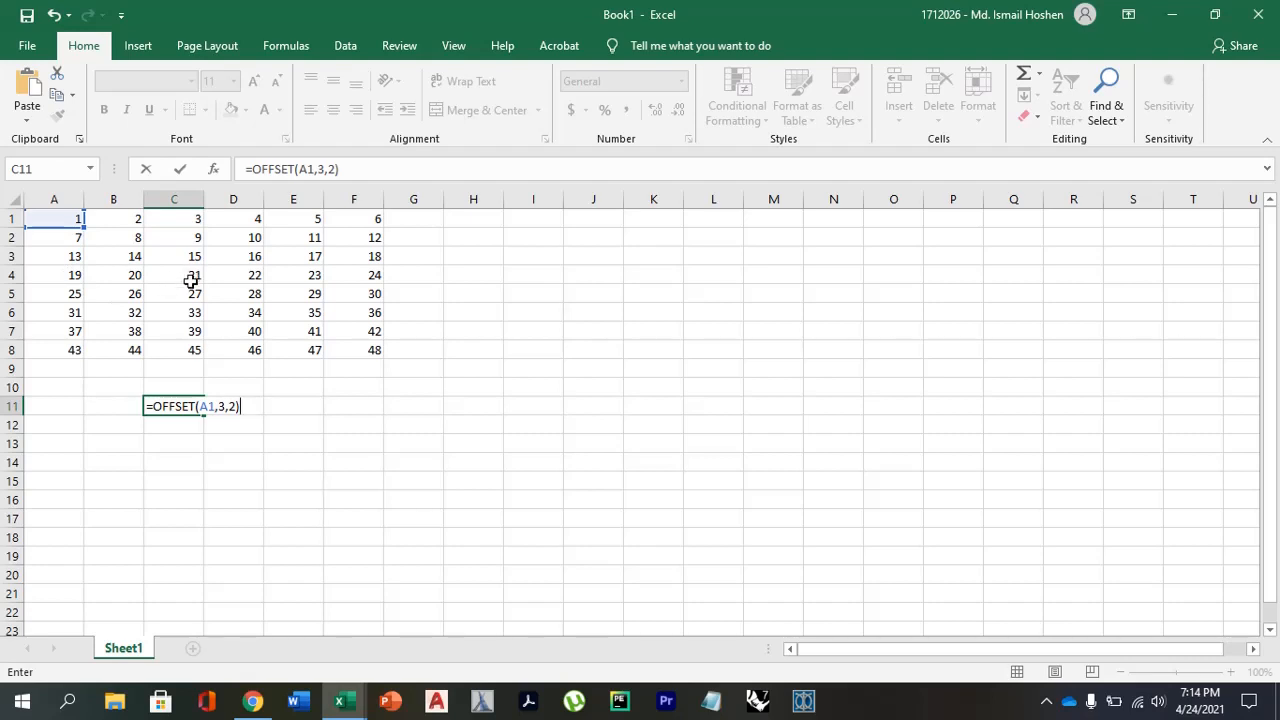
key(Return)
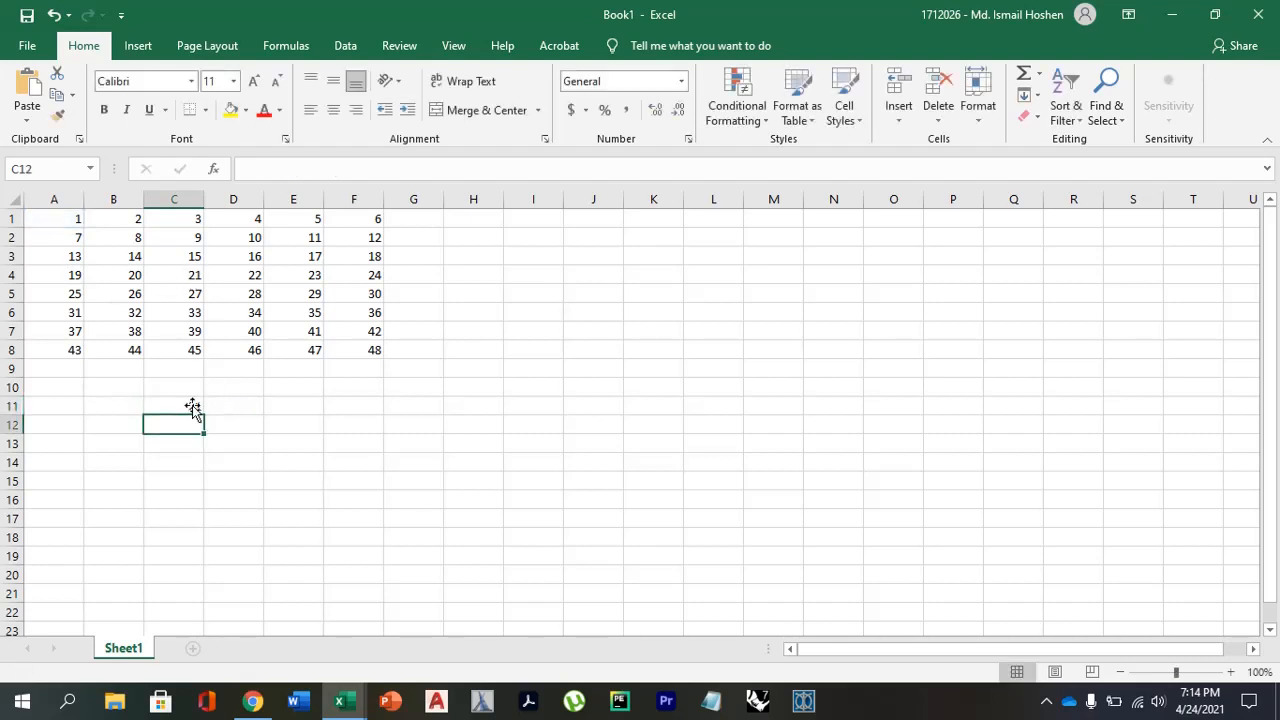
click(192, 404)
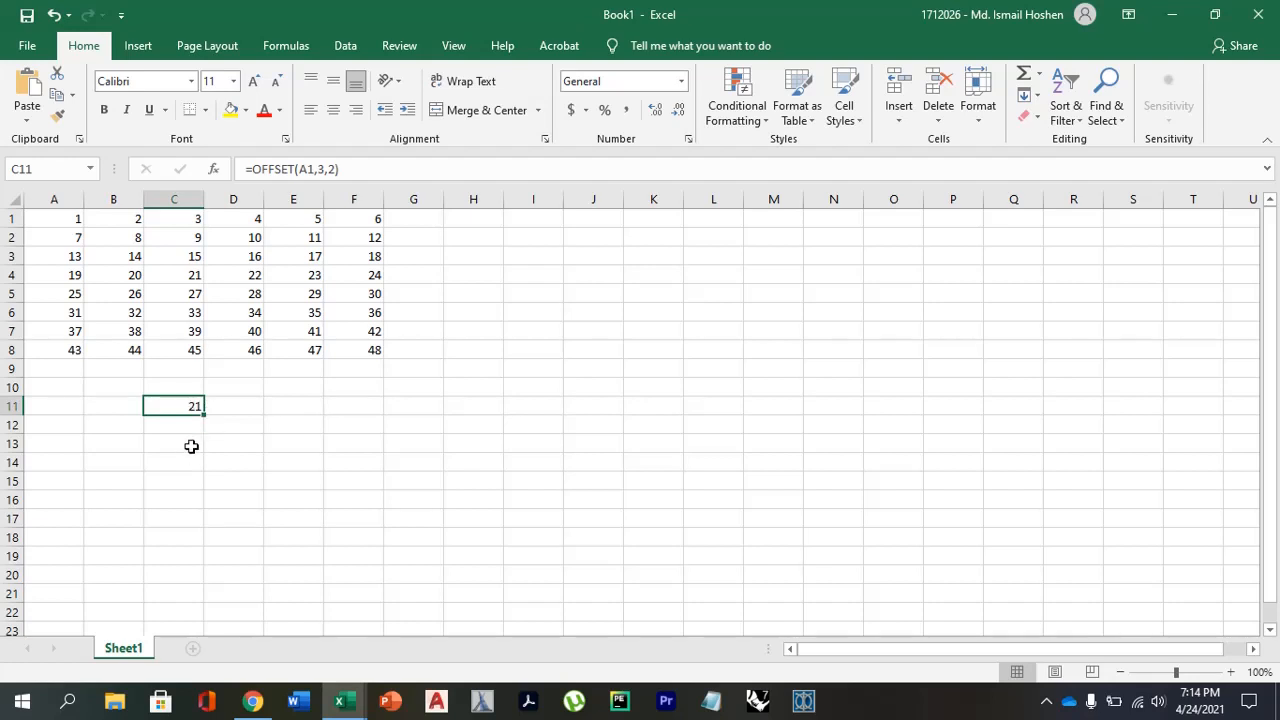
Replace the formula in cell C11 with the direct reference =A1.
click(190, 446)
click(193, 399)
click(72, 216)
click(183, 402)
text(=)
click(68, 216)
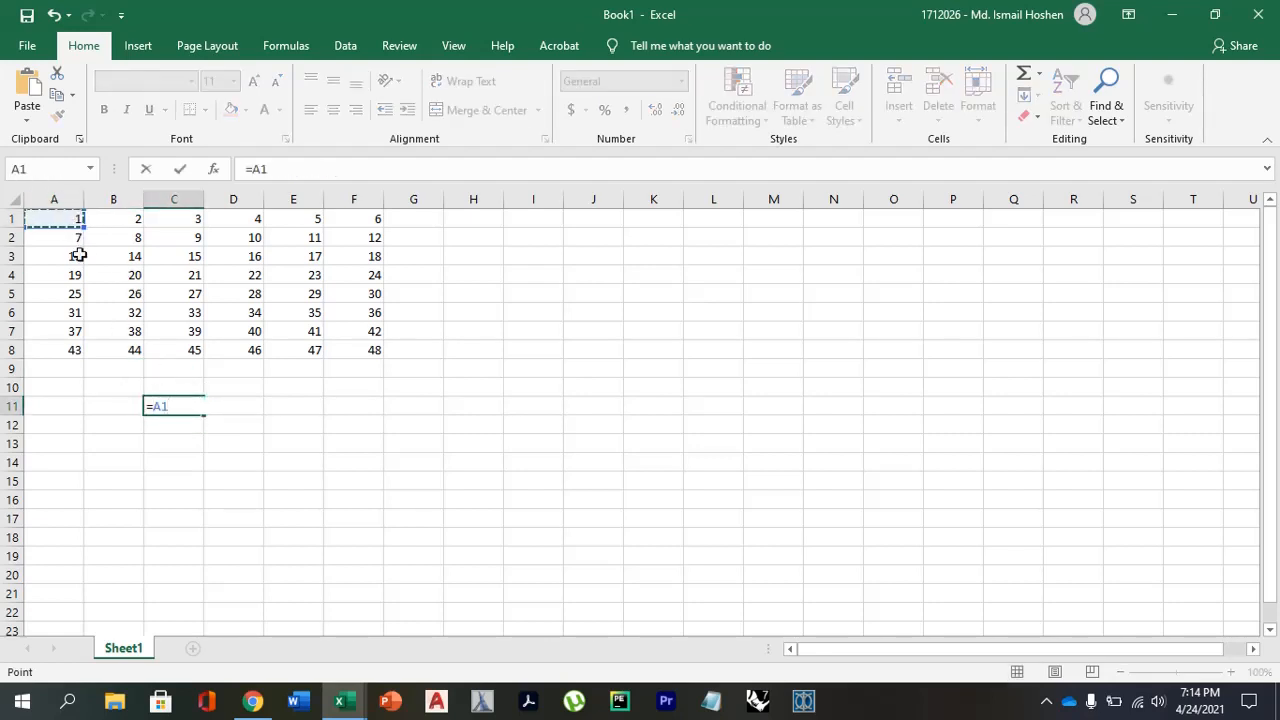
key(Return)
Fill the C11 formula down to C18 and check the references in the copied cells.
click(168, 406)
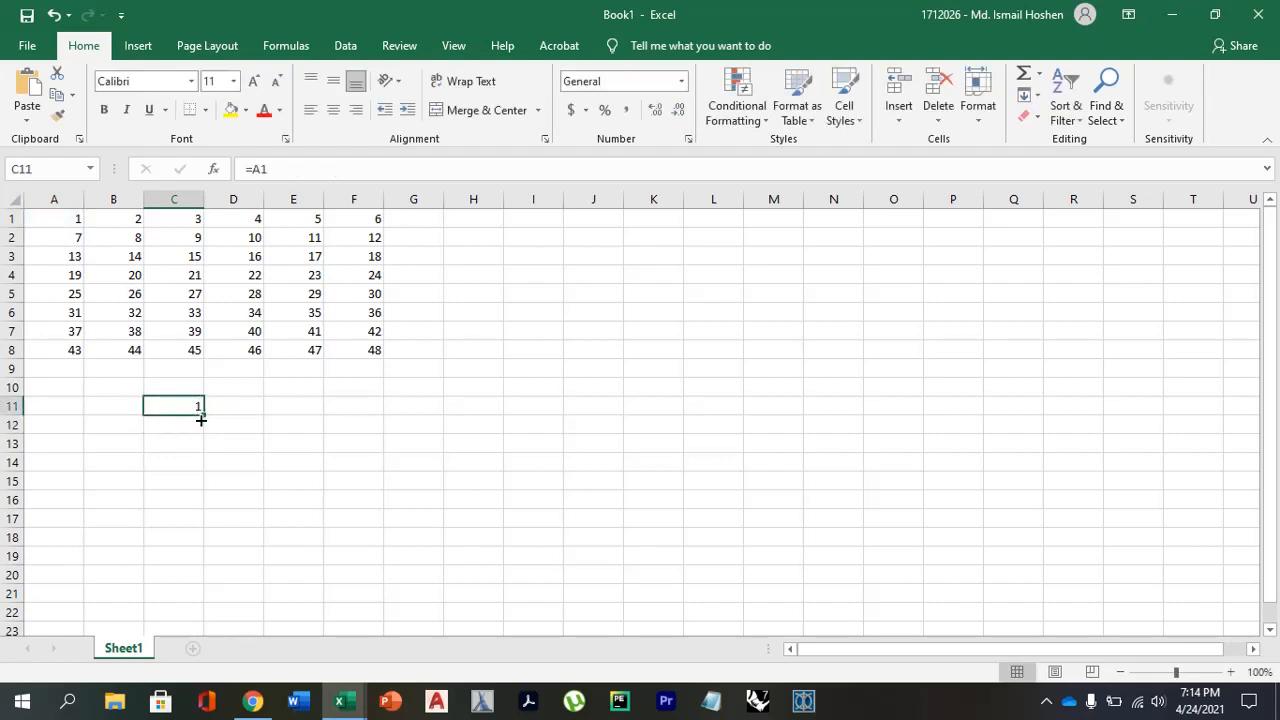
drag(204, 414, 190, 545)
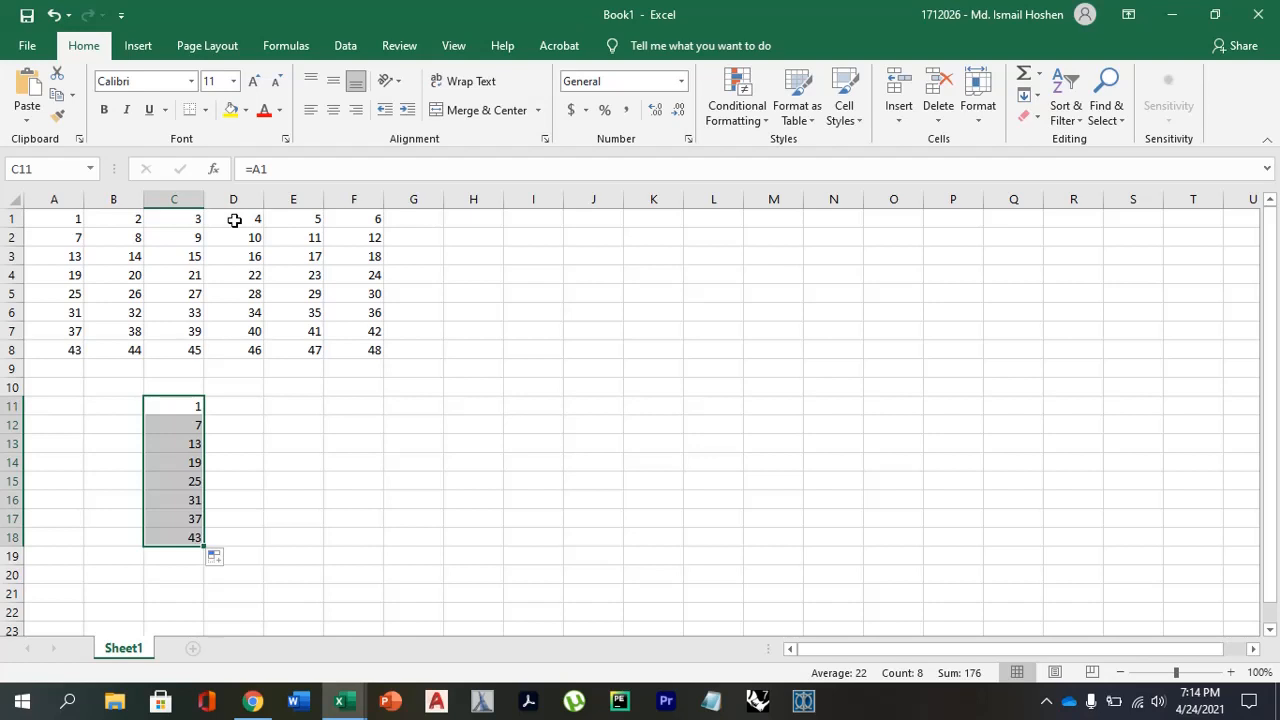
click(172, 455)
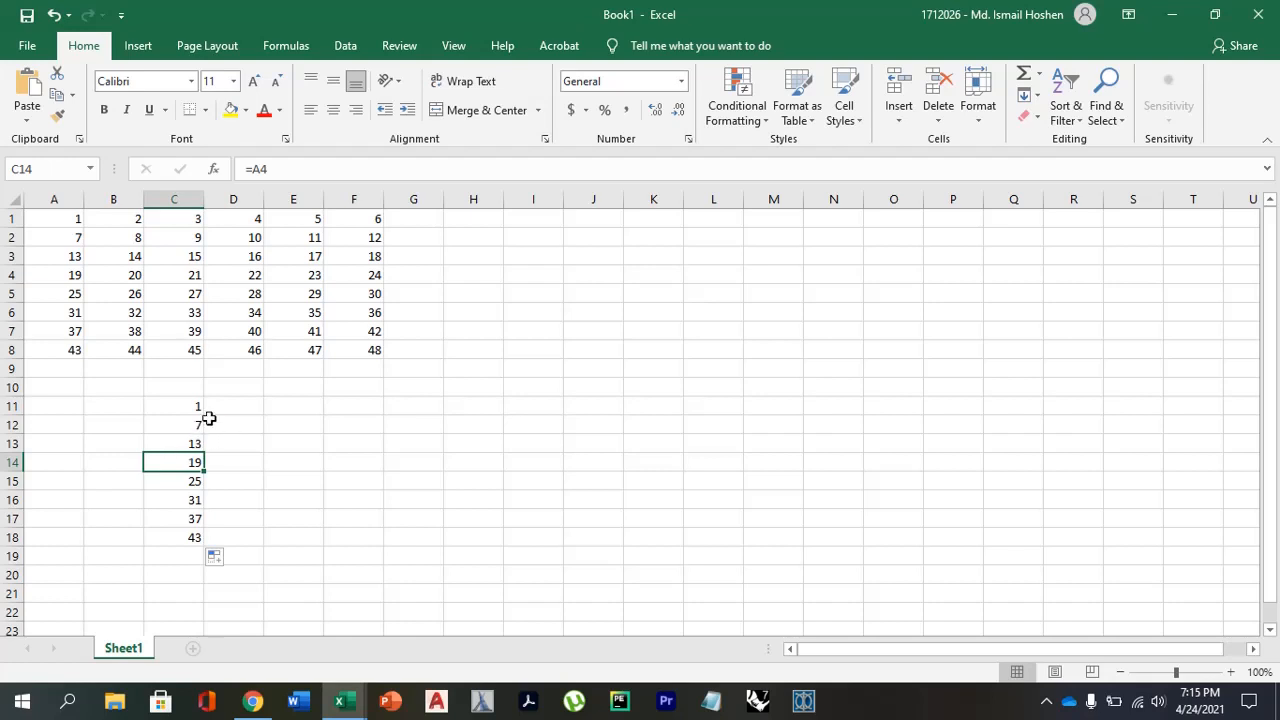
click(180, 403)
click(183, 426)
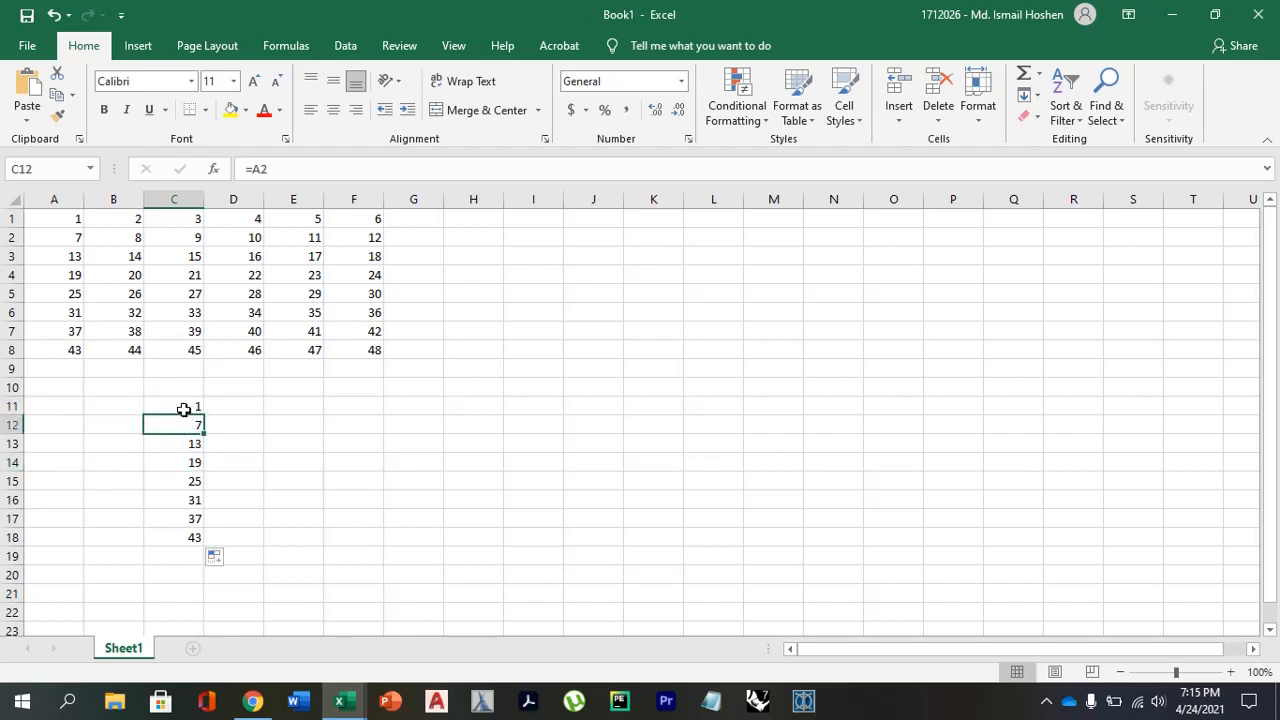
click(184, 409)
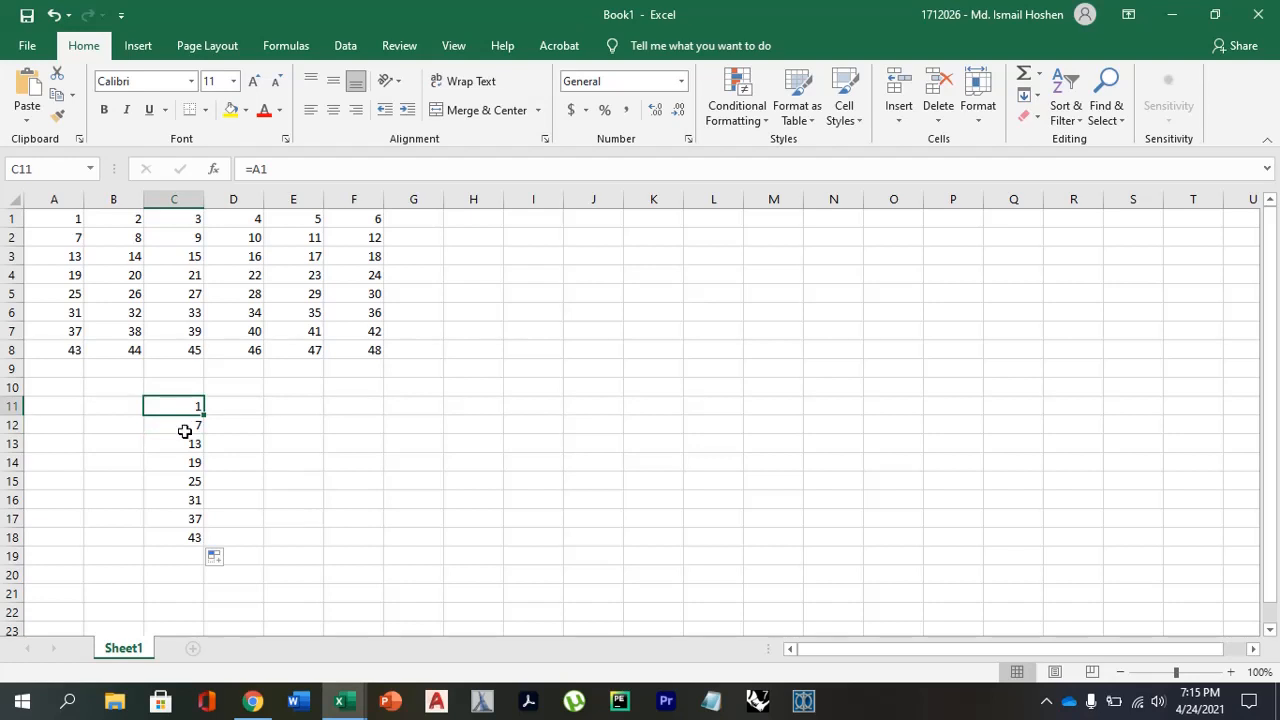
click(185, 426)
click(187, 407)
text(=OFF)
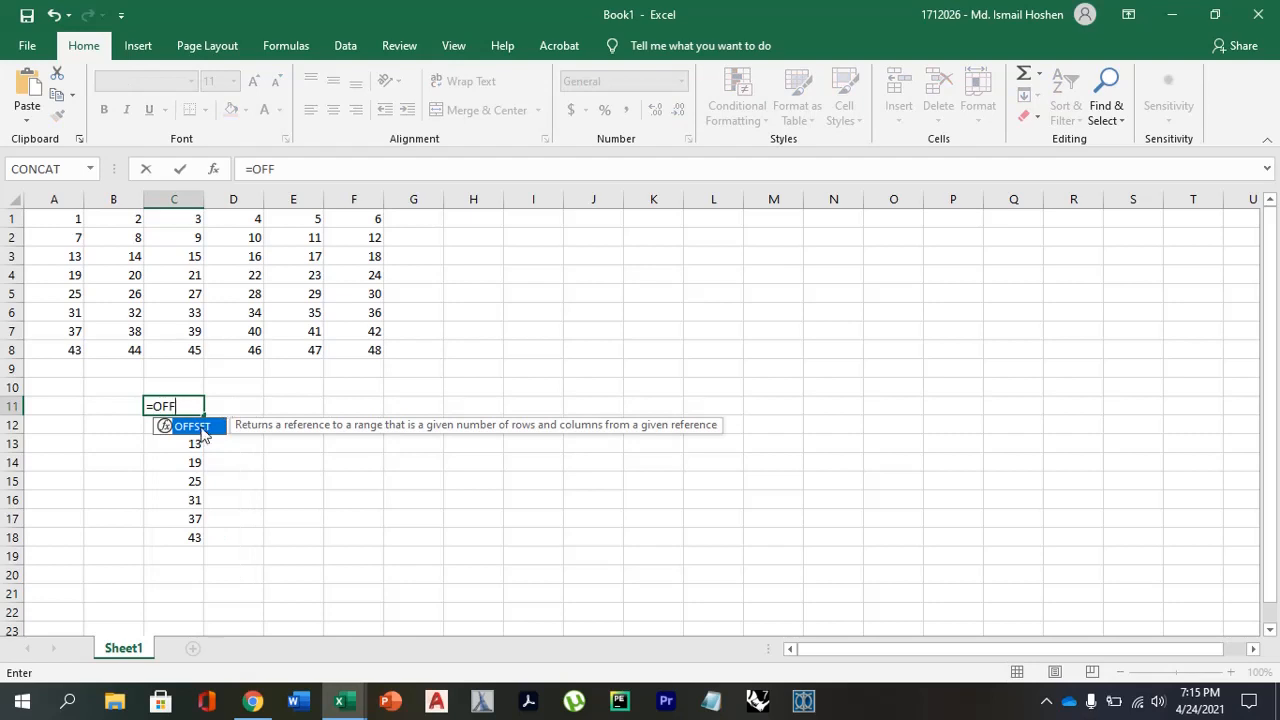
double_click(201, 432)
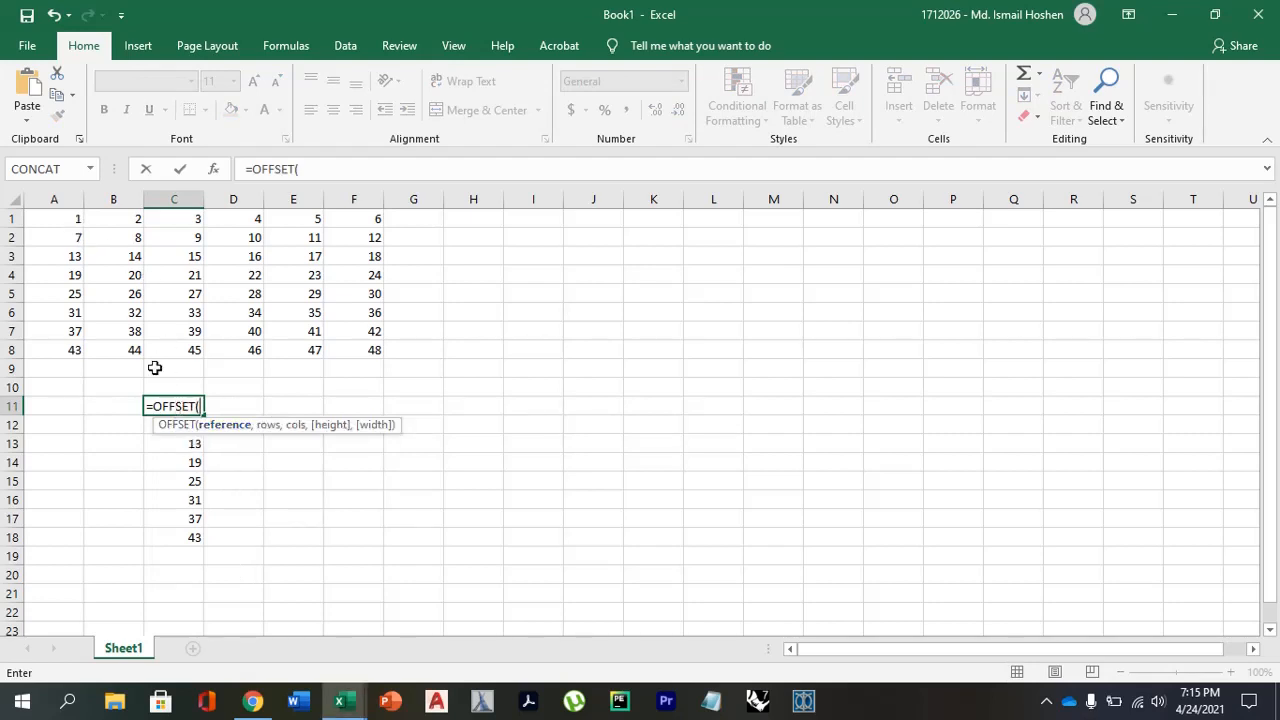
key(Escape)
key(Down)
key(Down)
Fill the C11 formula down to C19 and undo that fill.
click(186, 410)
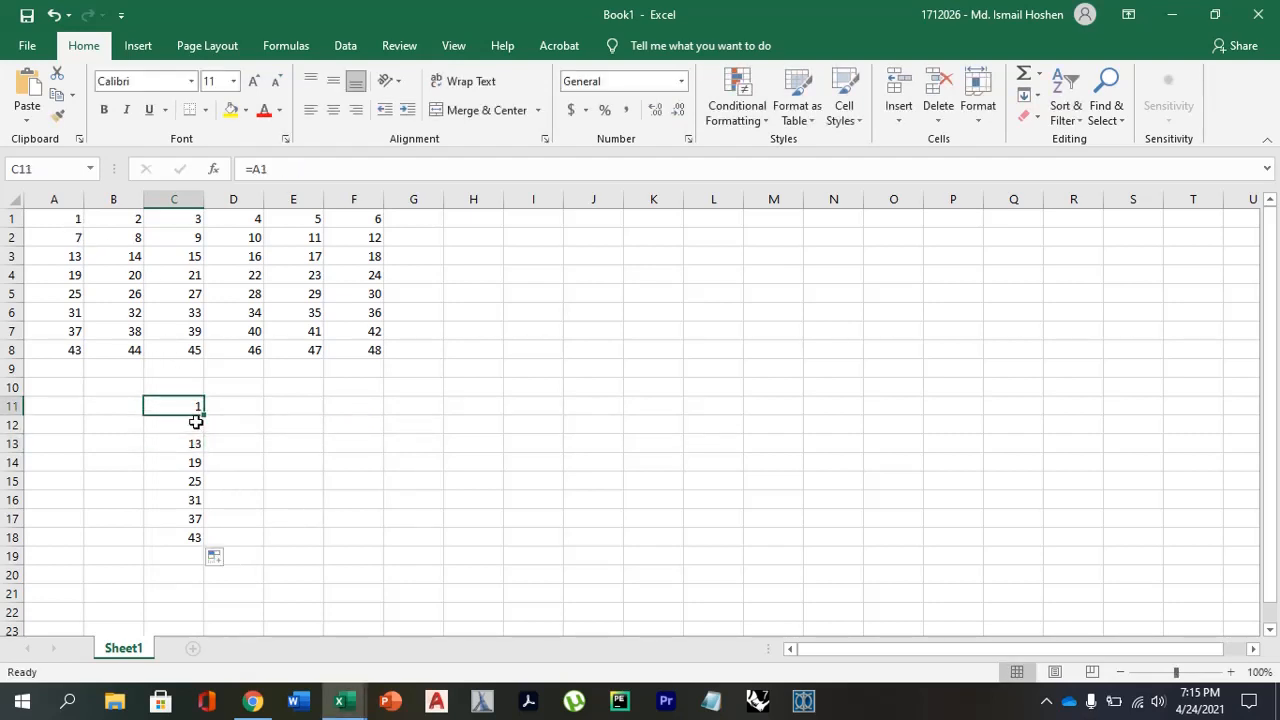
drag(203, 418, 197, 557)
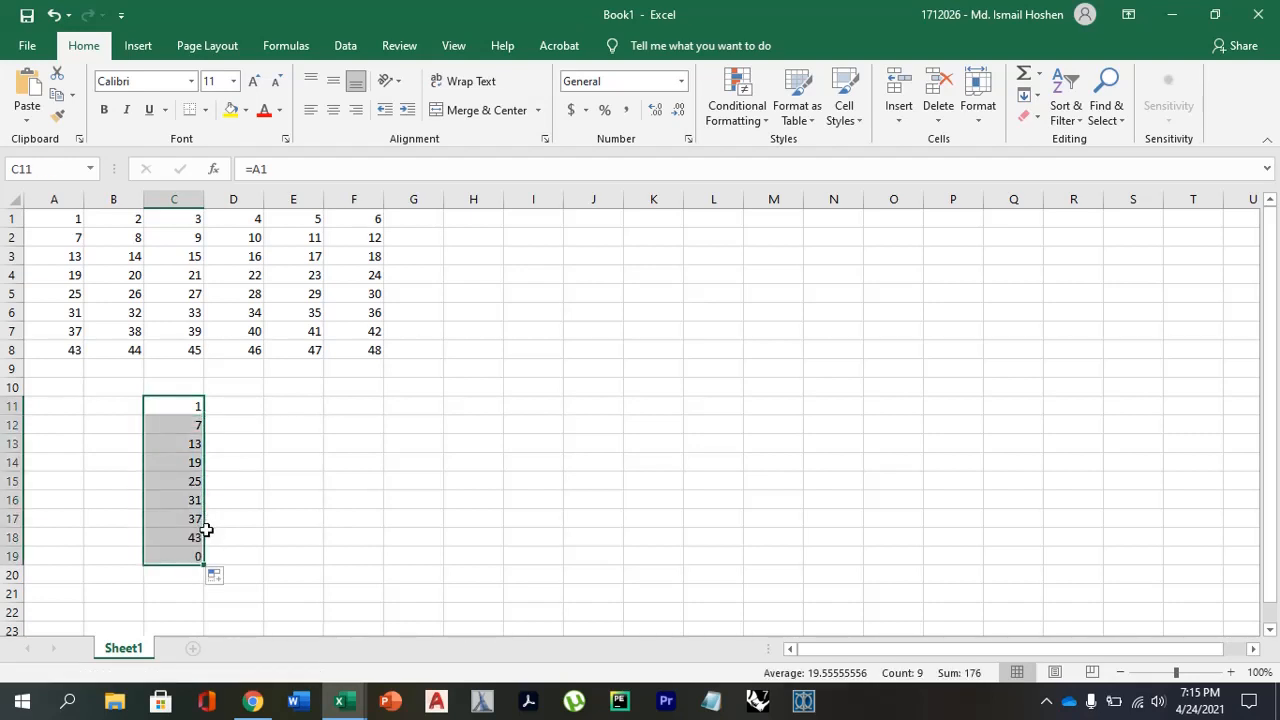
key(ctrl+z)
click(194, 502)
Replace the formula in cell C11 with =OFFSET(A1,0,0).
click(190, 401)
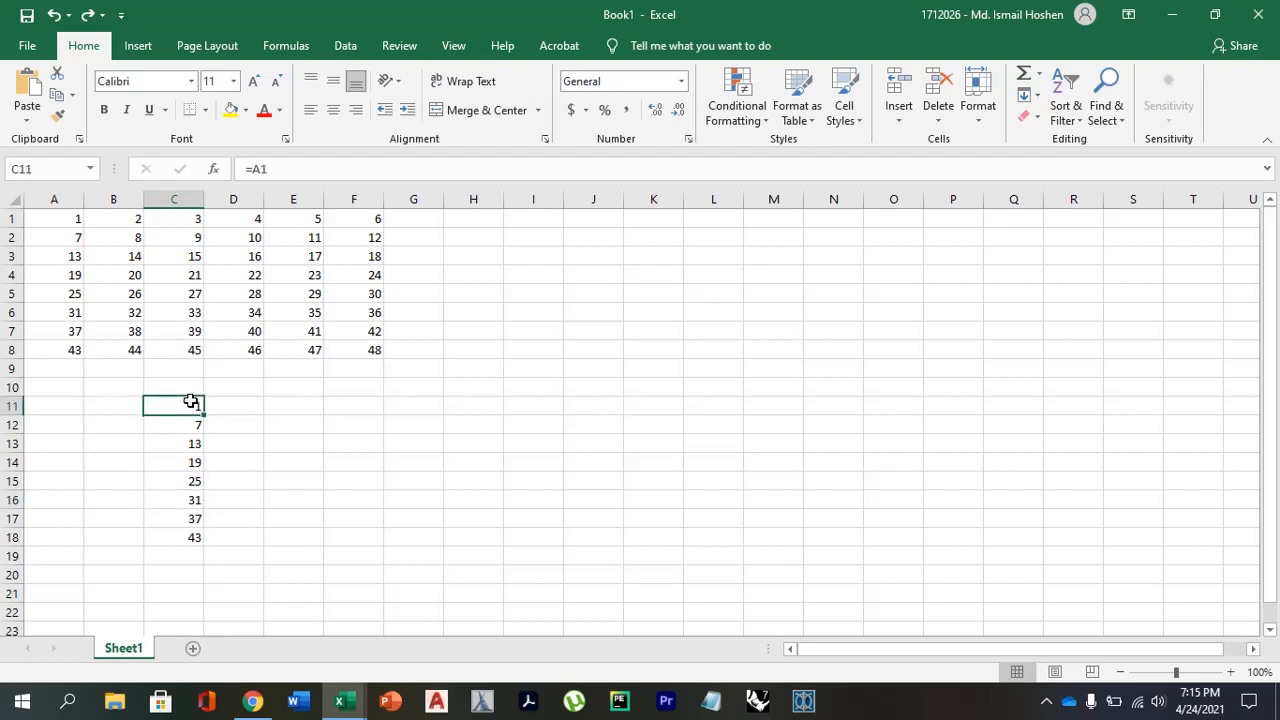
text(=OF)
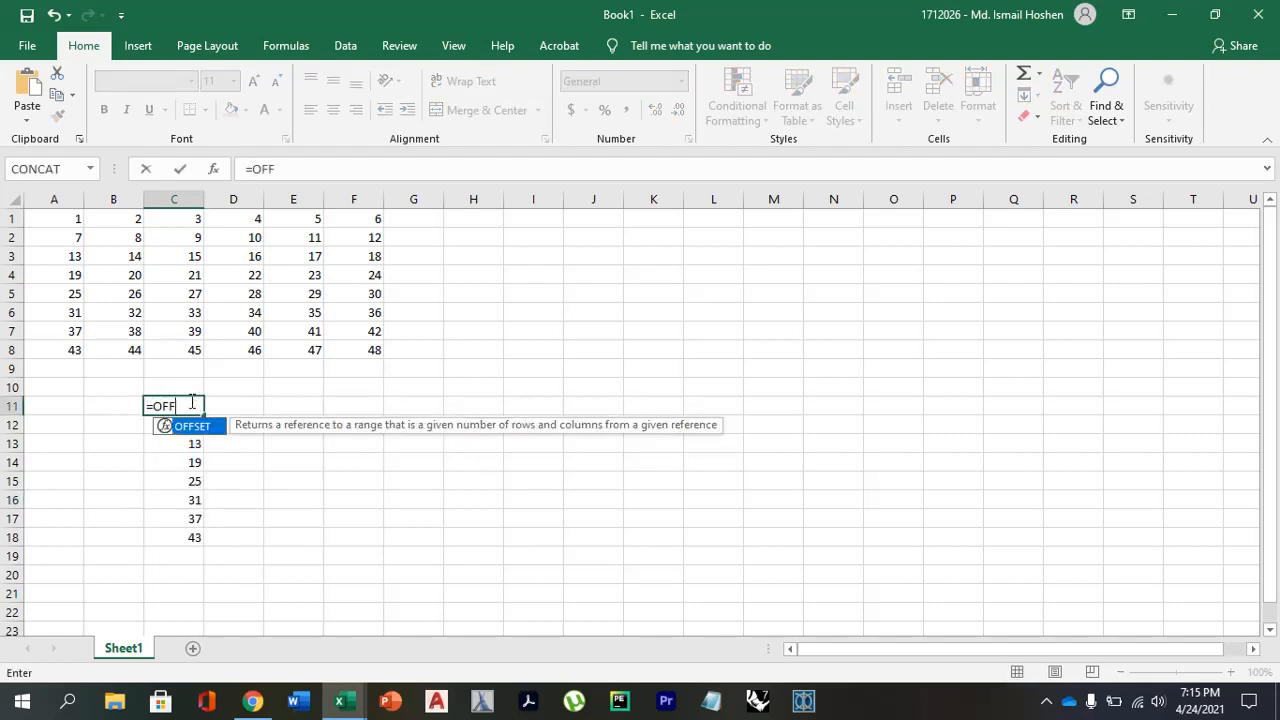
text(F)
double_click(189, 427)
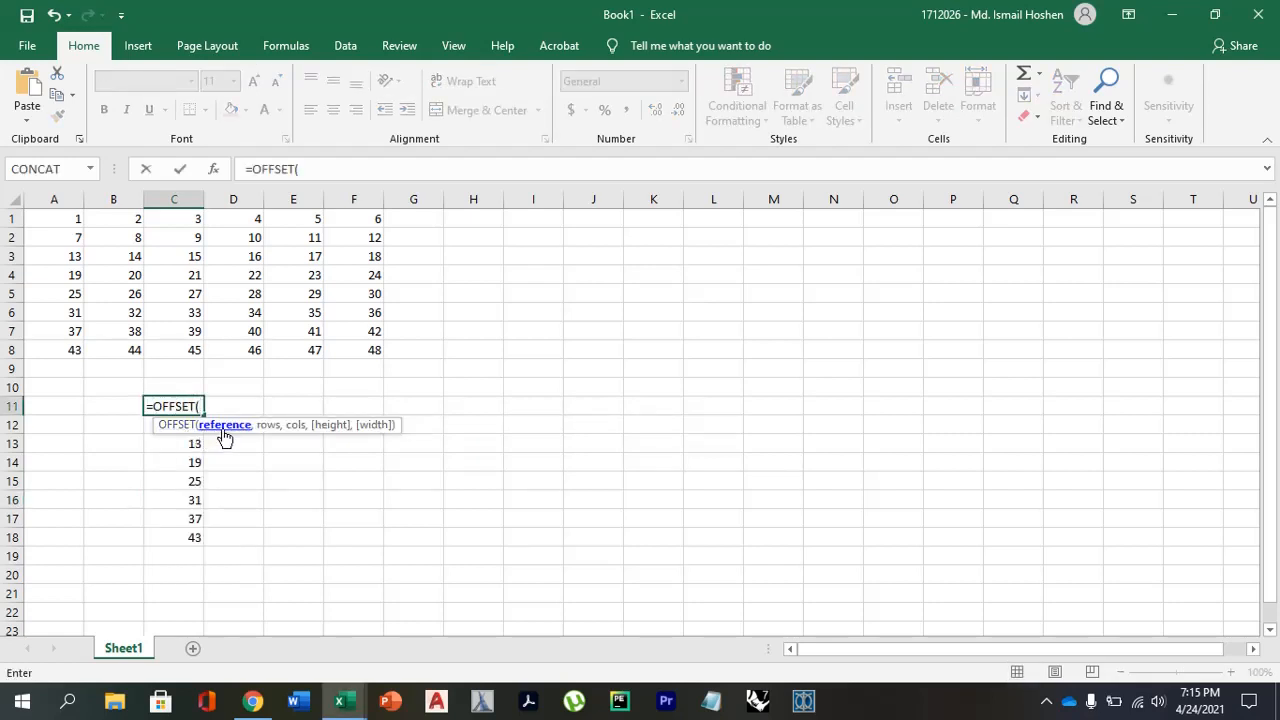
click(69, 215)
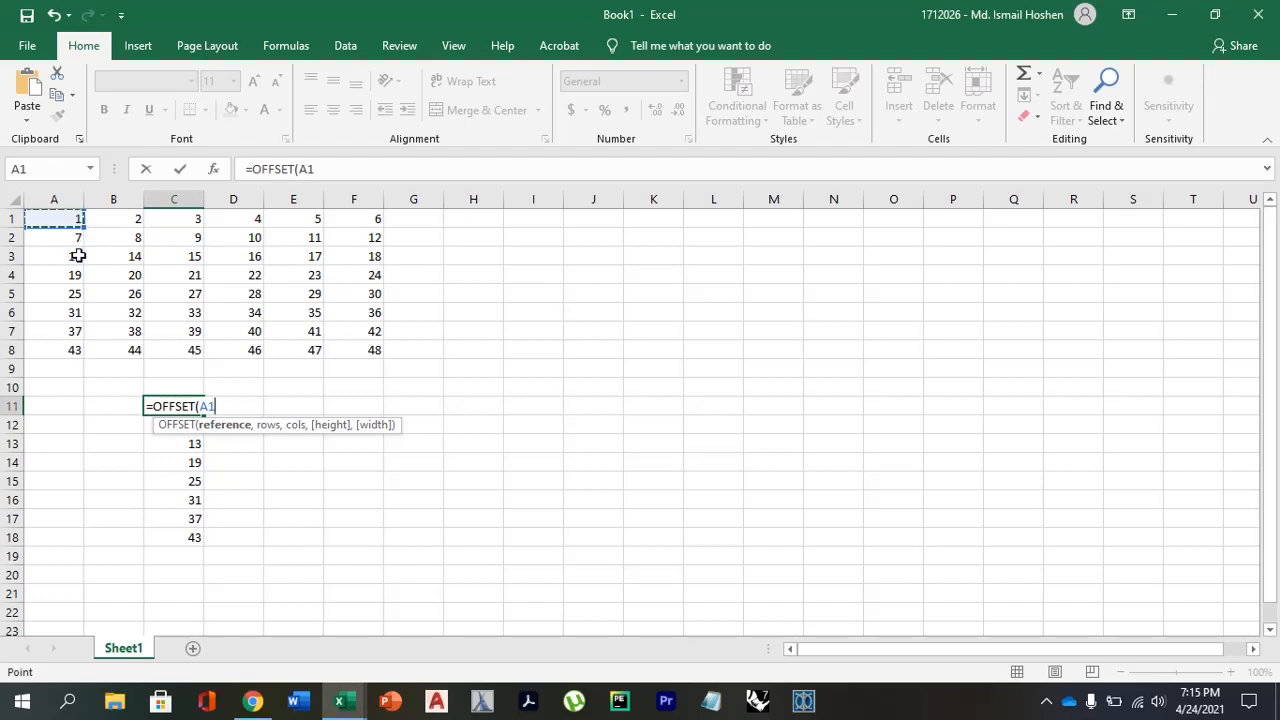
text(,)
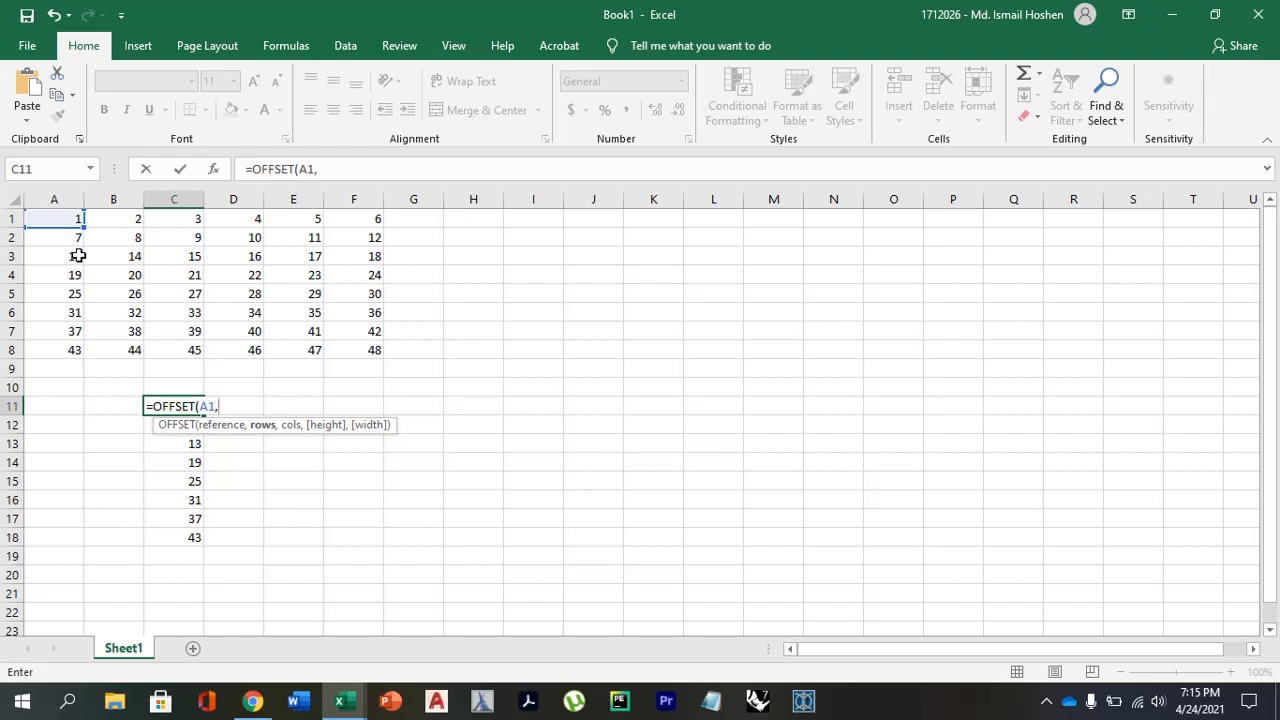
text(0,)
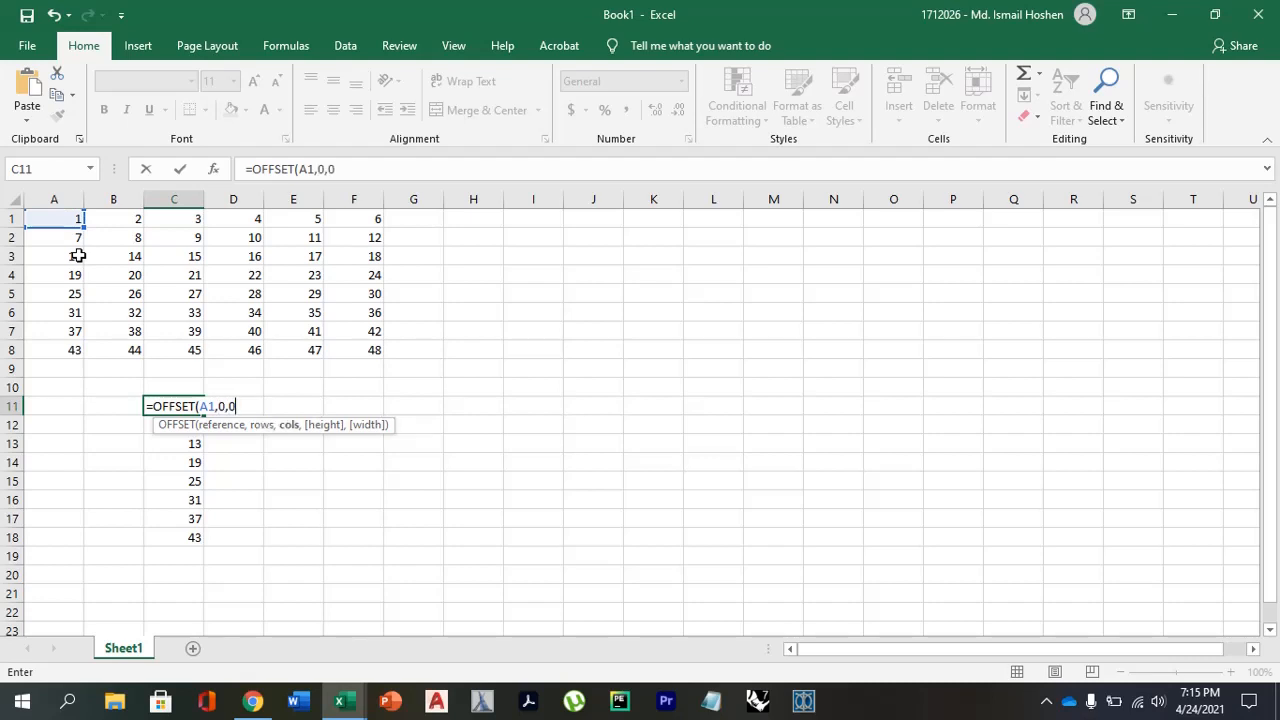
text(0))
key(Return)
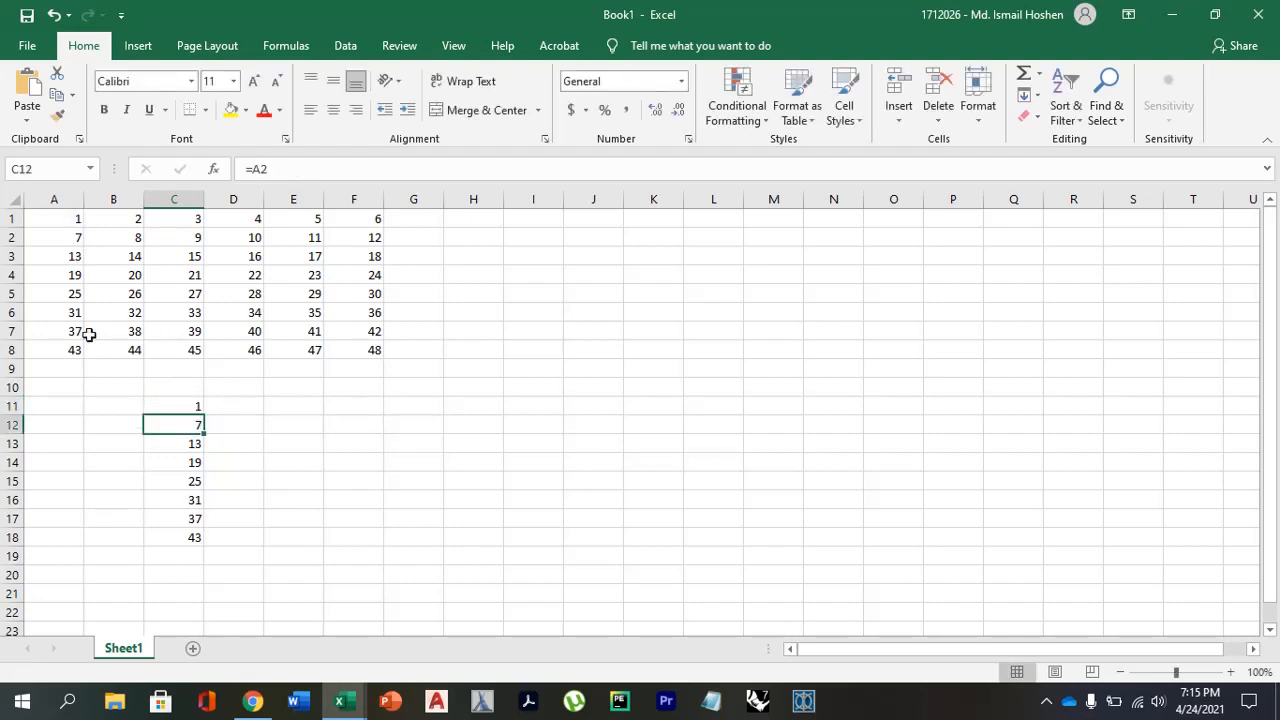
Fill the OFFSET formula with the relative A1 reference from C11 down to C18.
click(190, 379)
click(195, 408)
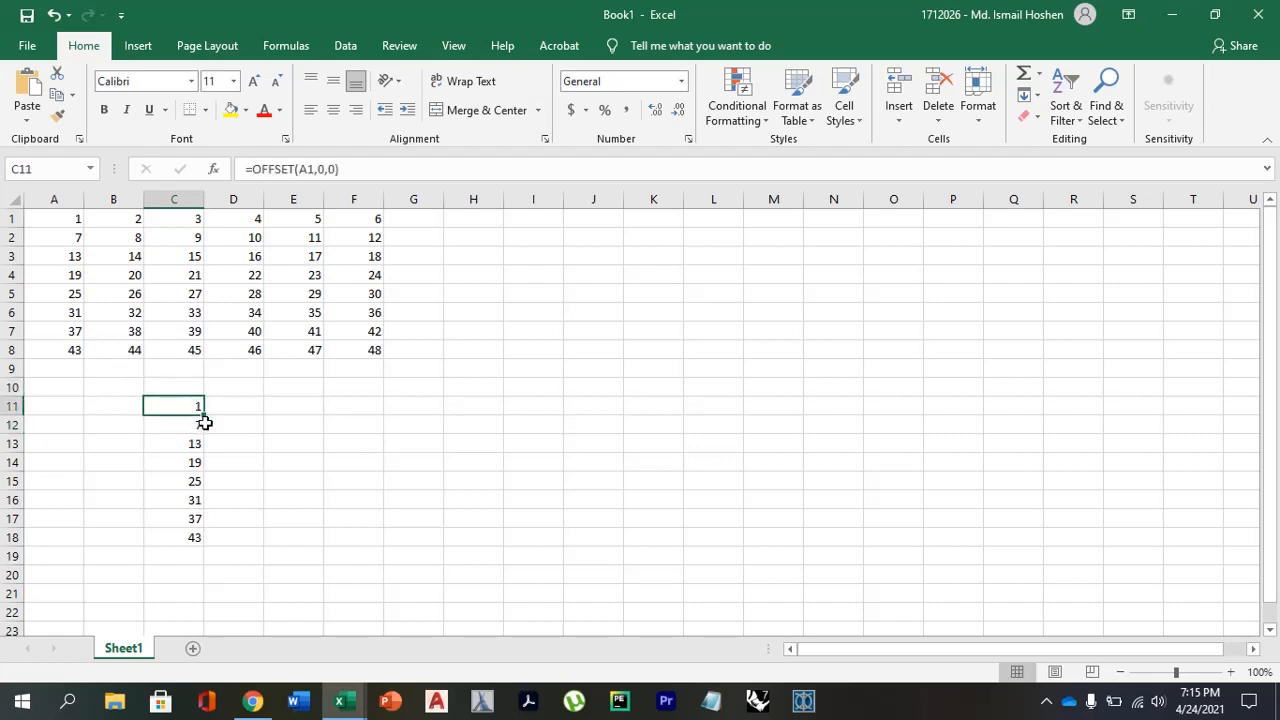
drag(205, 420, 195, 547)
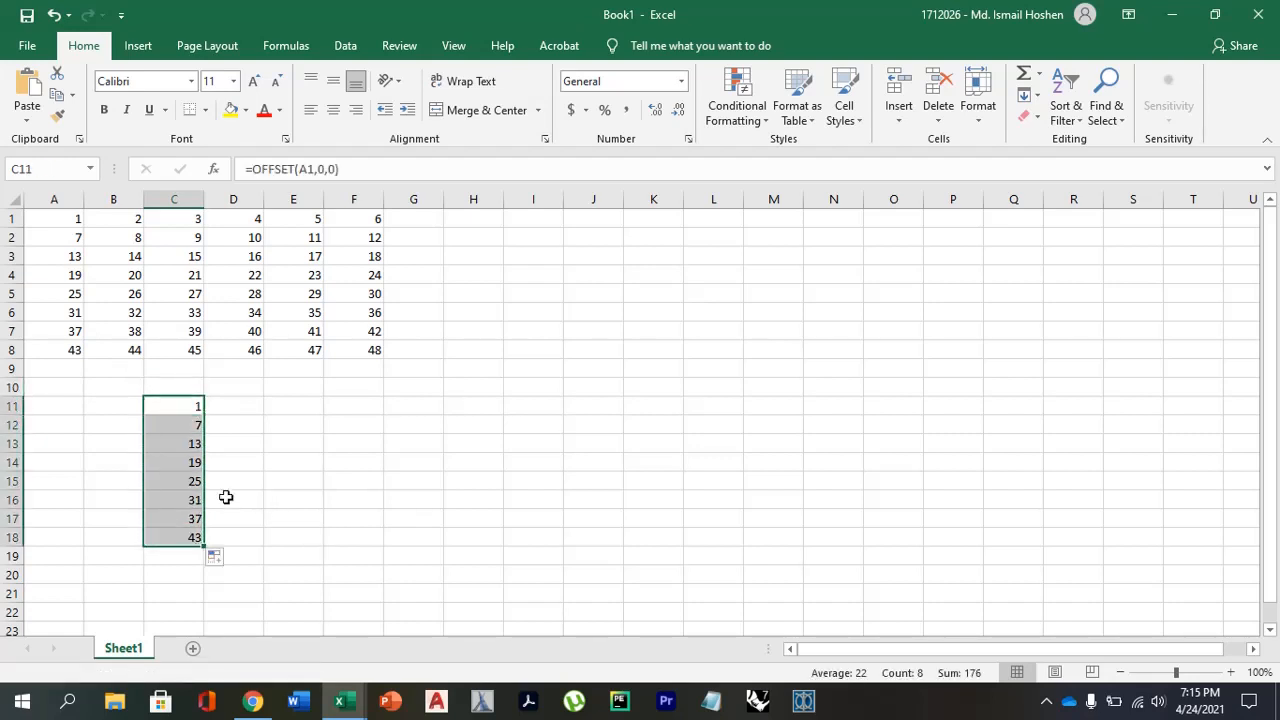
Examine how the reference argument of the OFFSET formula changes across cells C11, C12 and C13.
click(189, 481)
click(197, 425)
click(194, 442)
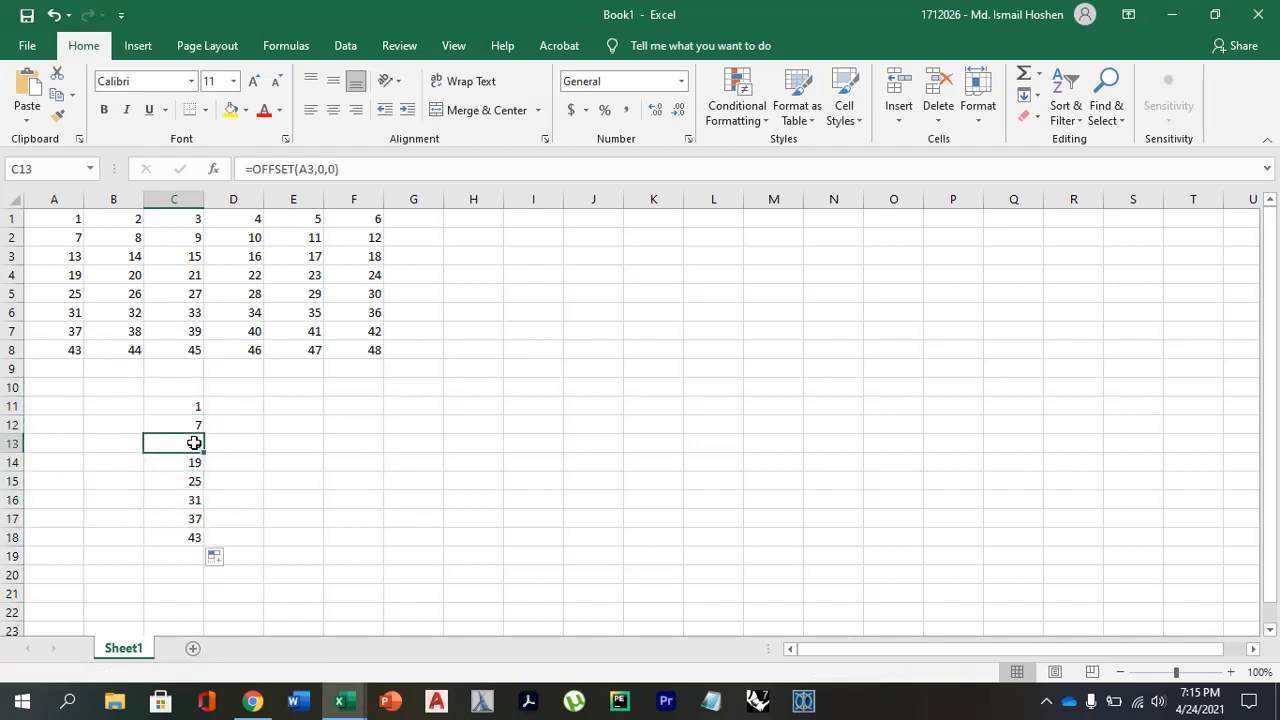
click(186, 407)
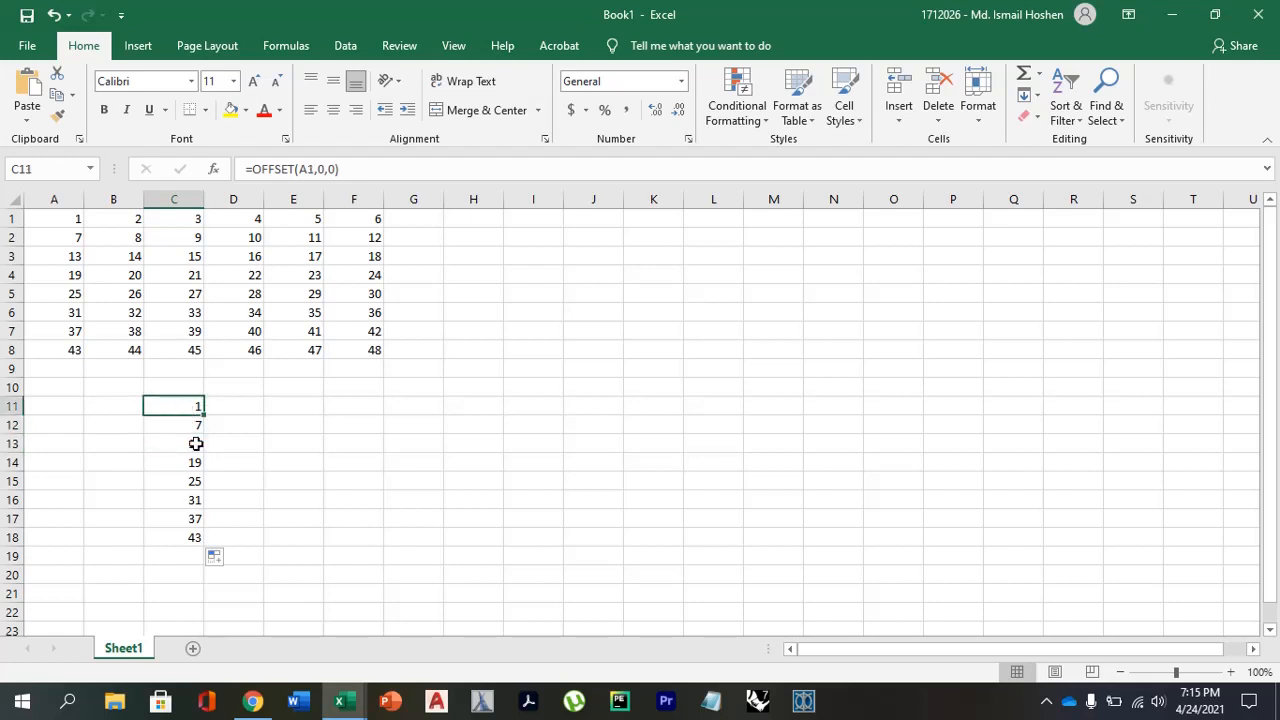
click(192, 422)
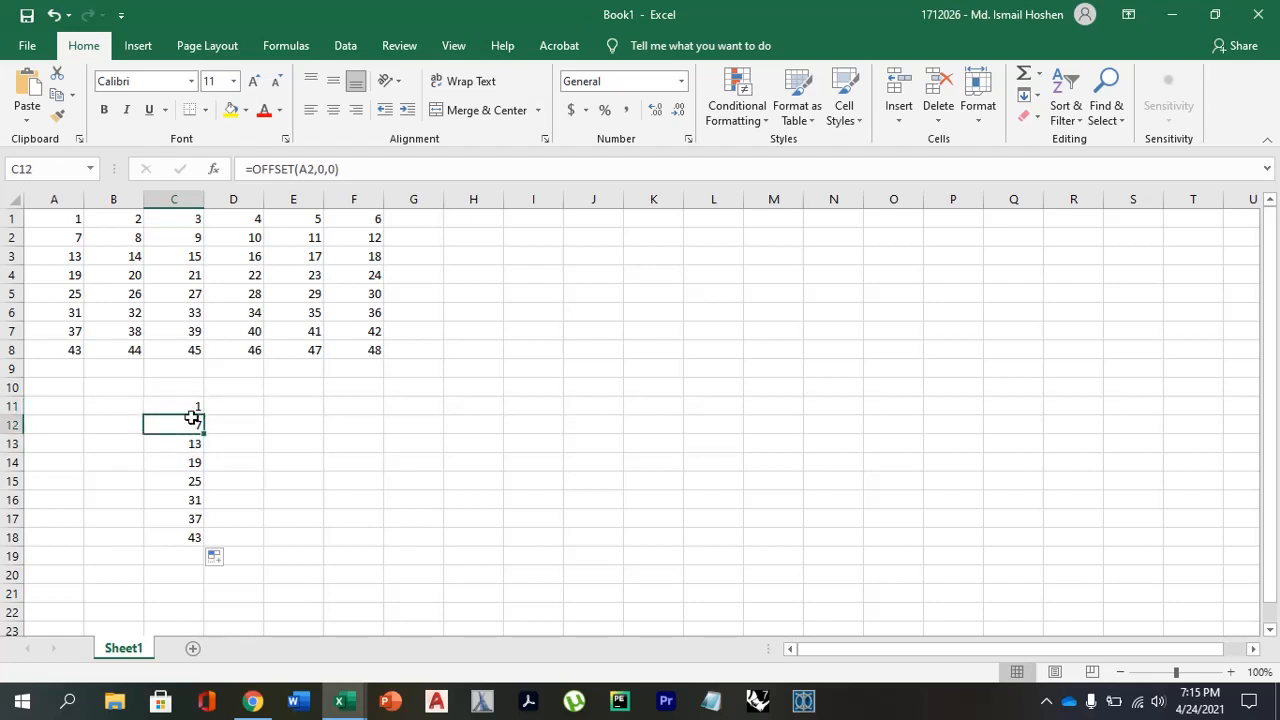
click(191, 404)
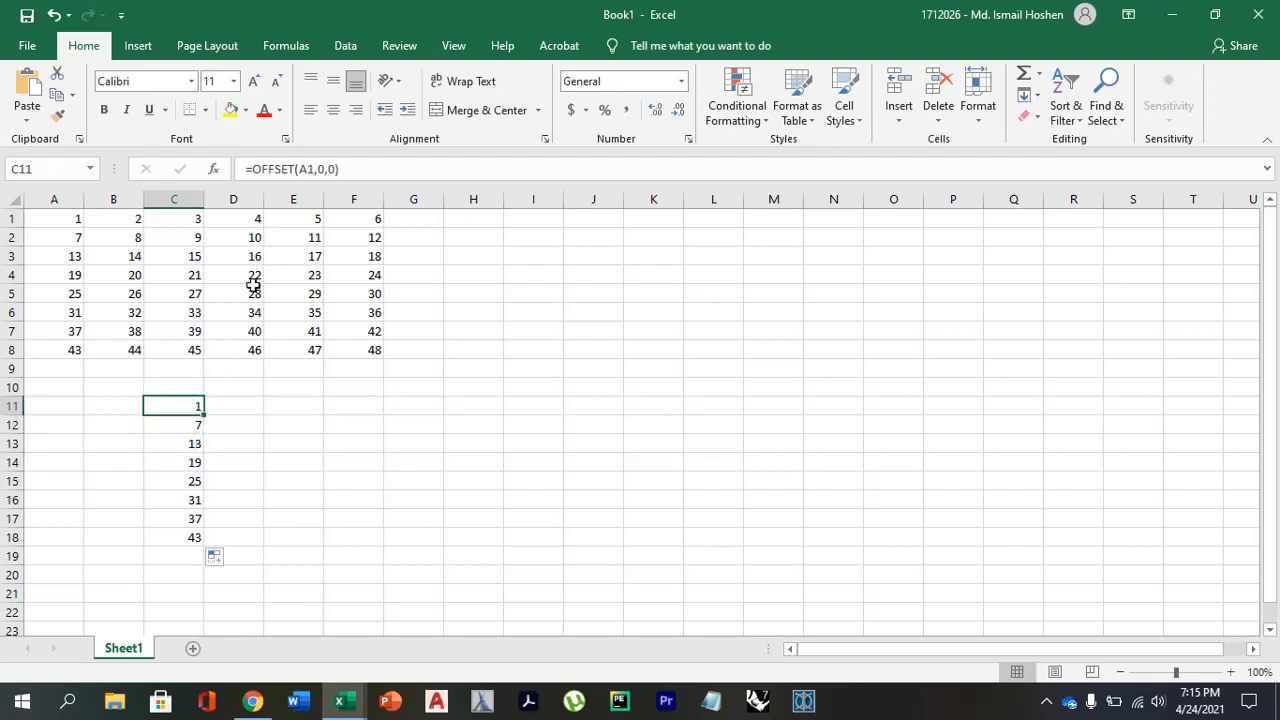
click(186, 446)
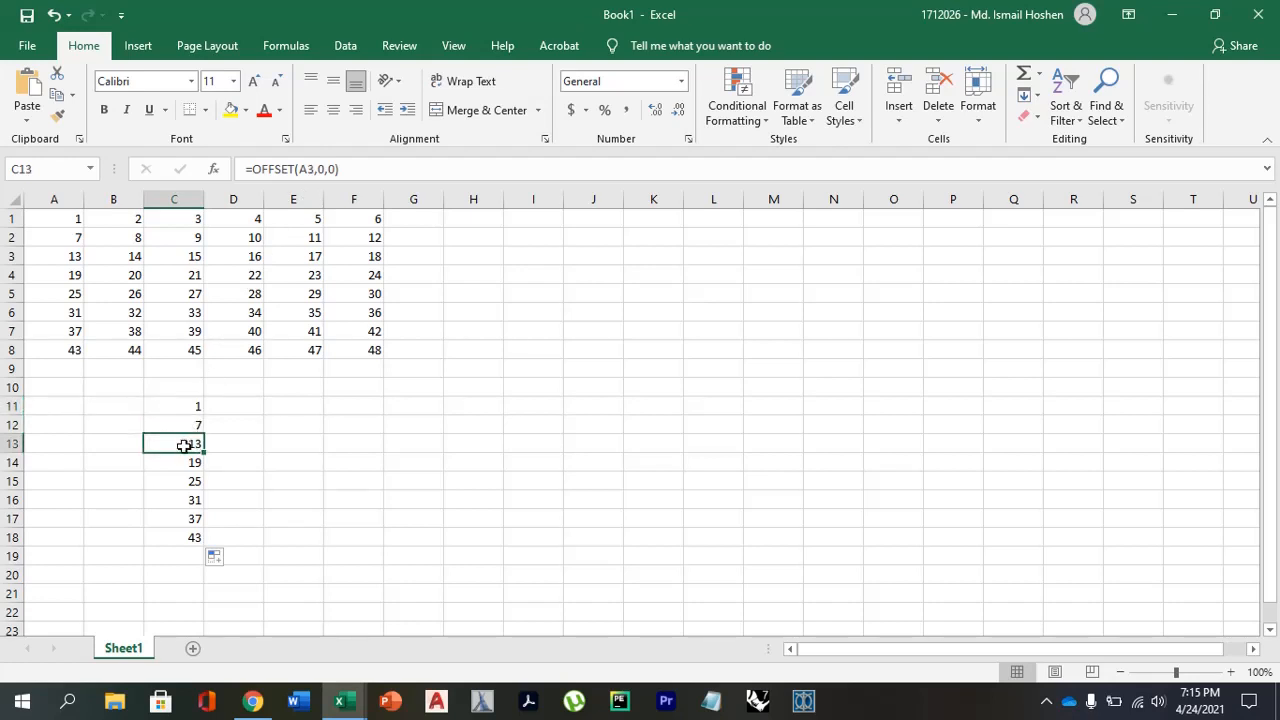
click(189, 407)
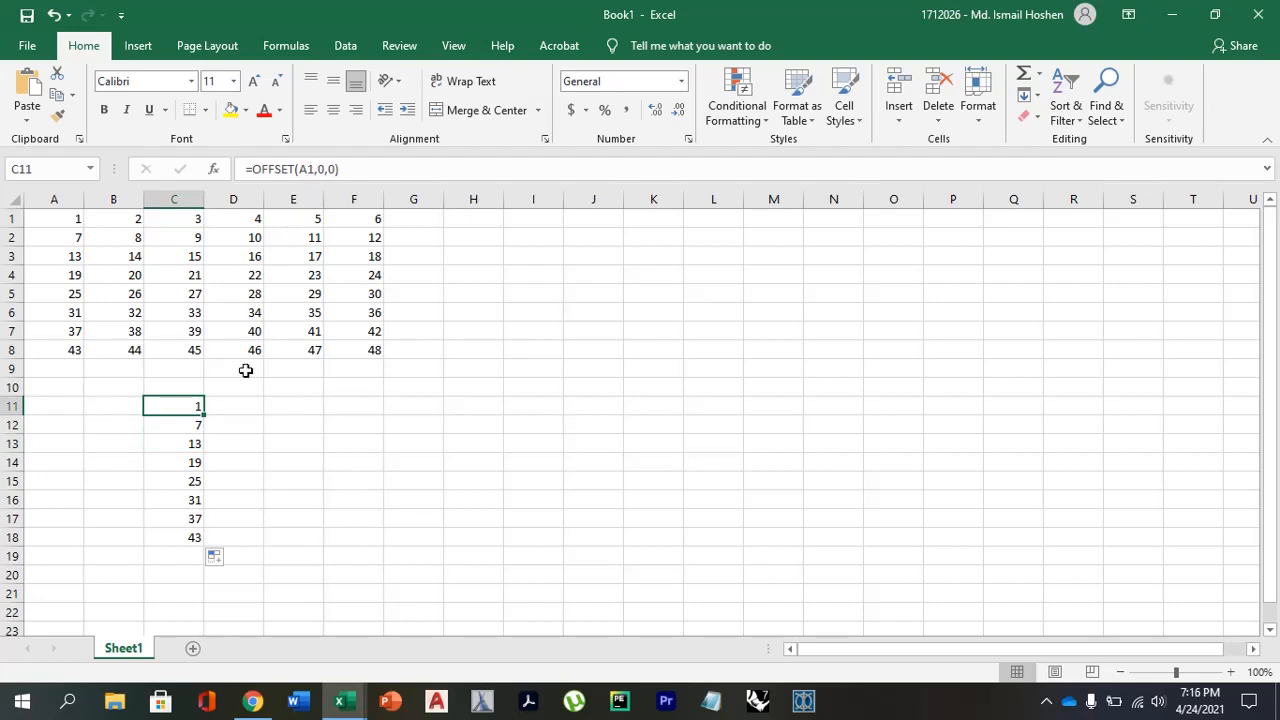
click(190, 420)
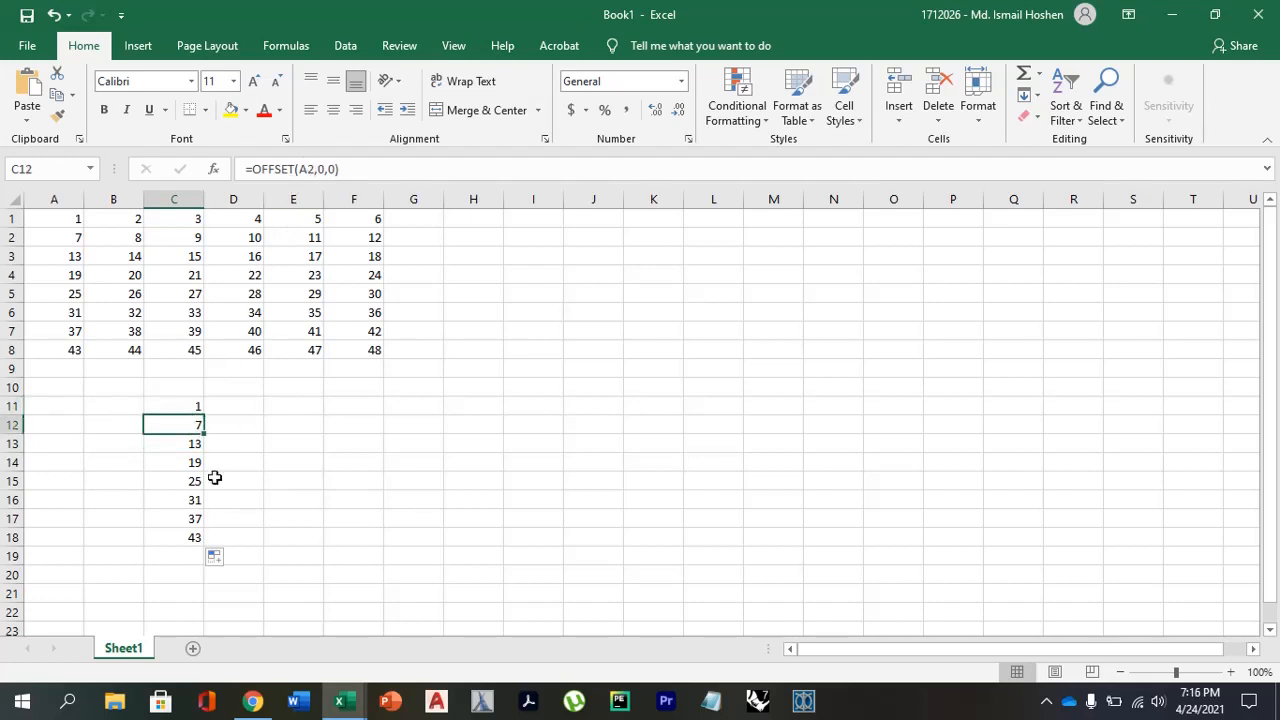
click(197, 443)
Make the A1 reference absolute in the C11 formula so it reads =OFFSET($A$1,0,0).
click(197, 408)
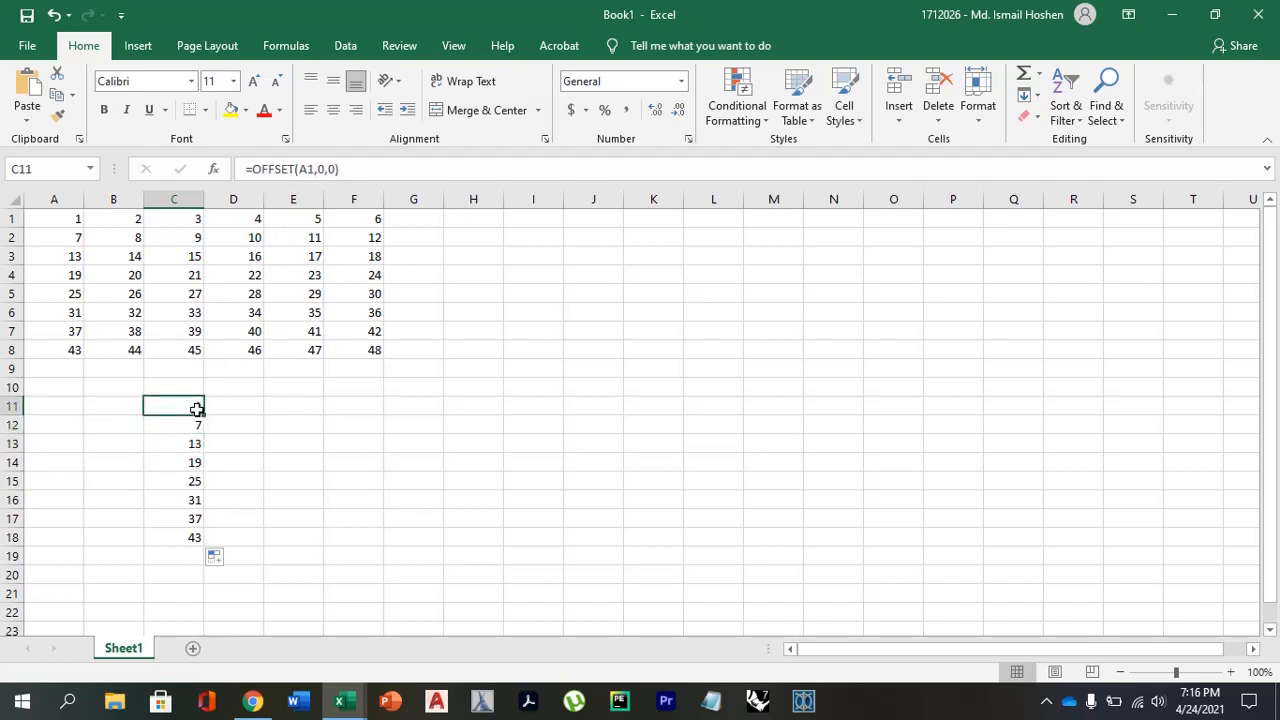
click(313, 169)
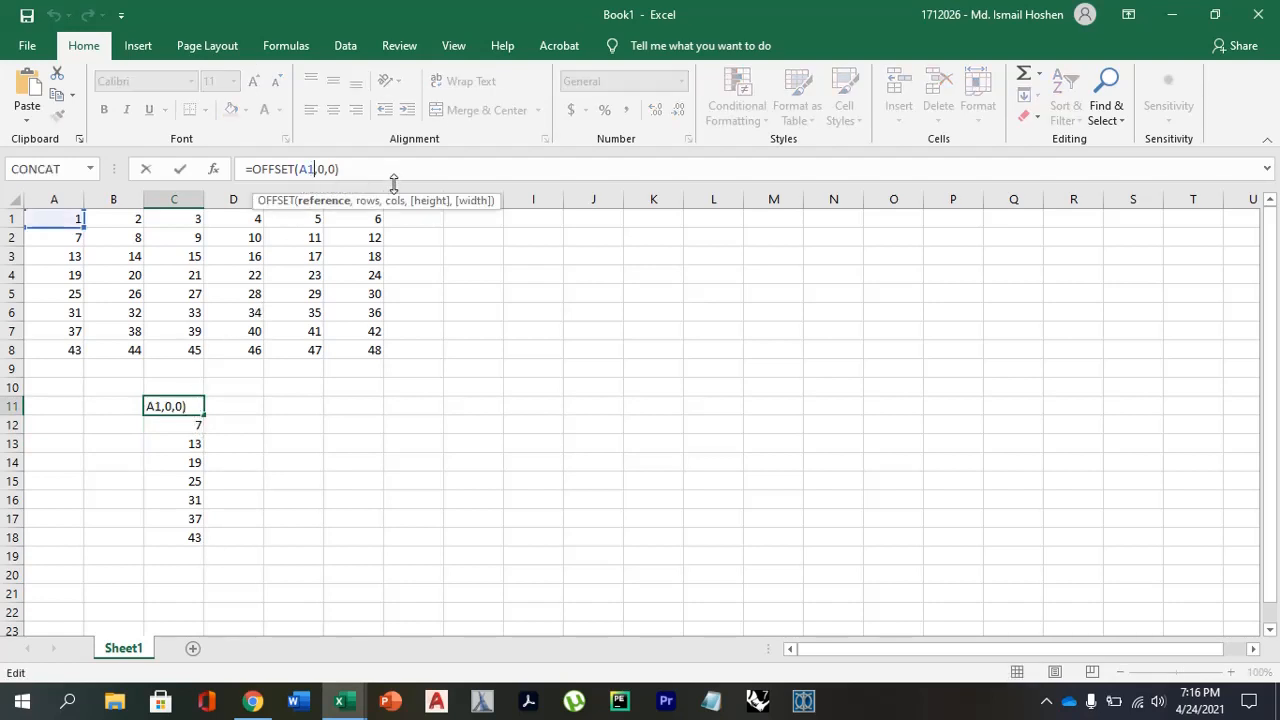
key(F4)
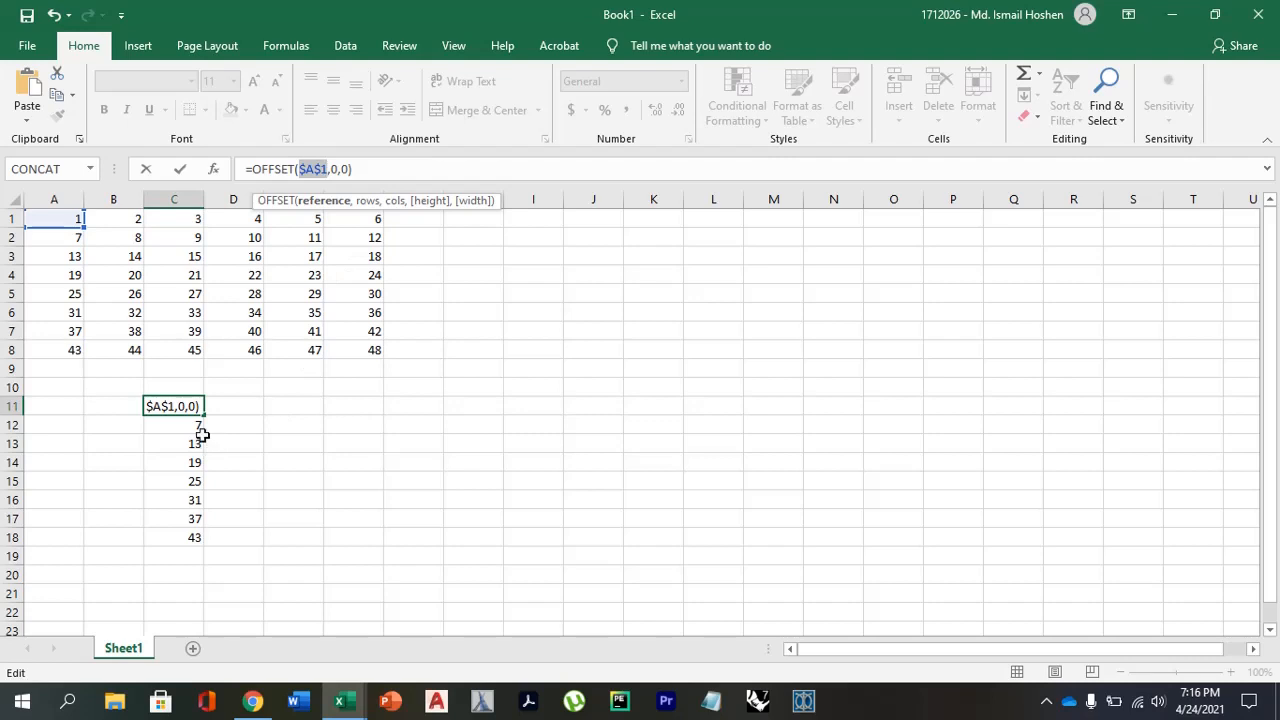
key(ctrl+Return)
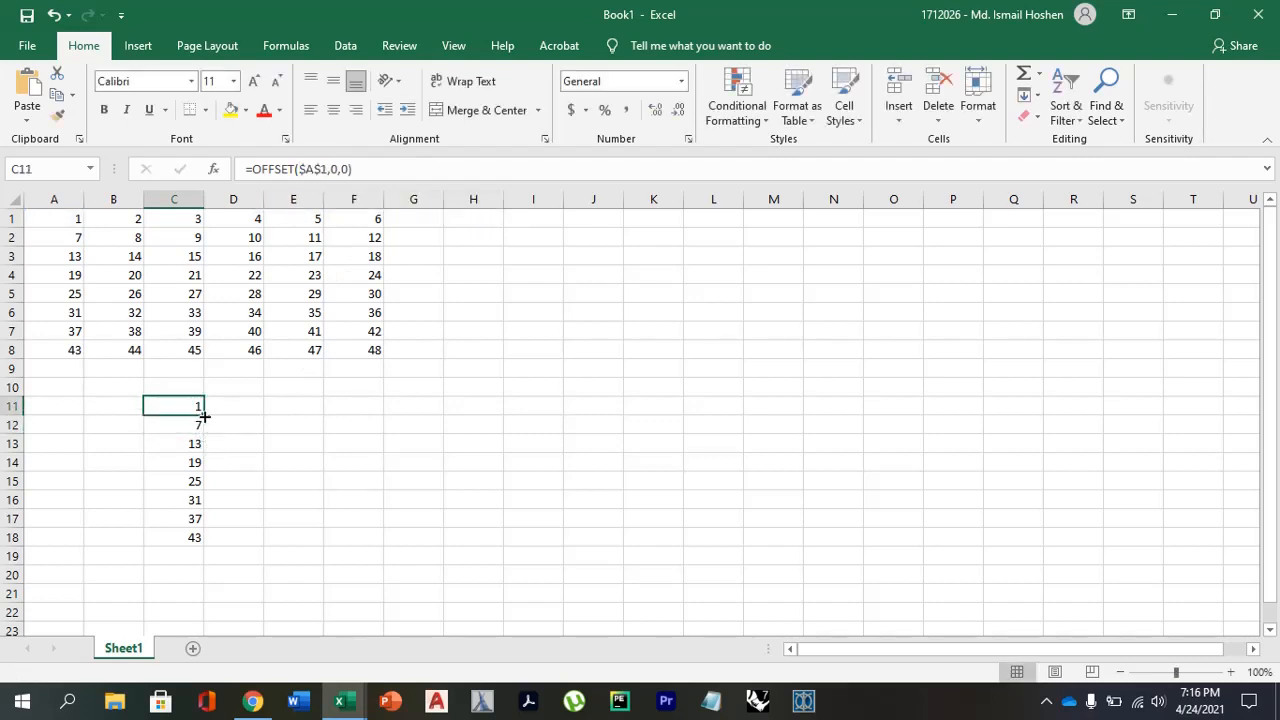
Fill the absolute-reference OFFSET formula from C11 down to C18 and check the formulas in the copied cells.
drag(205, 416, 197, 546)
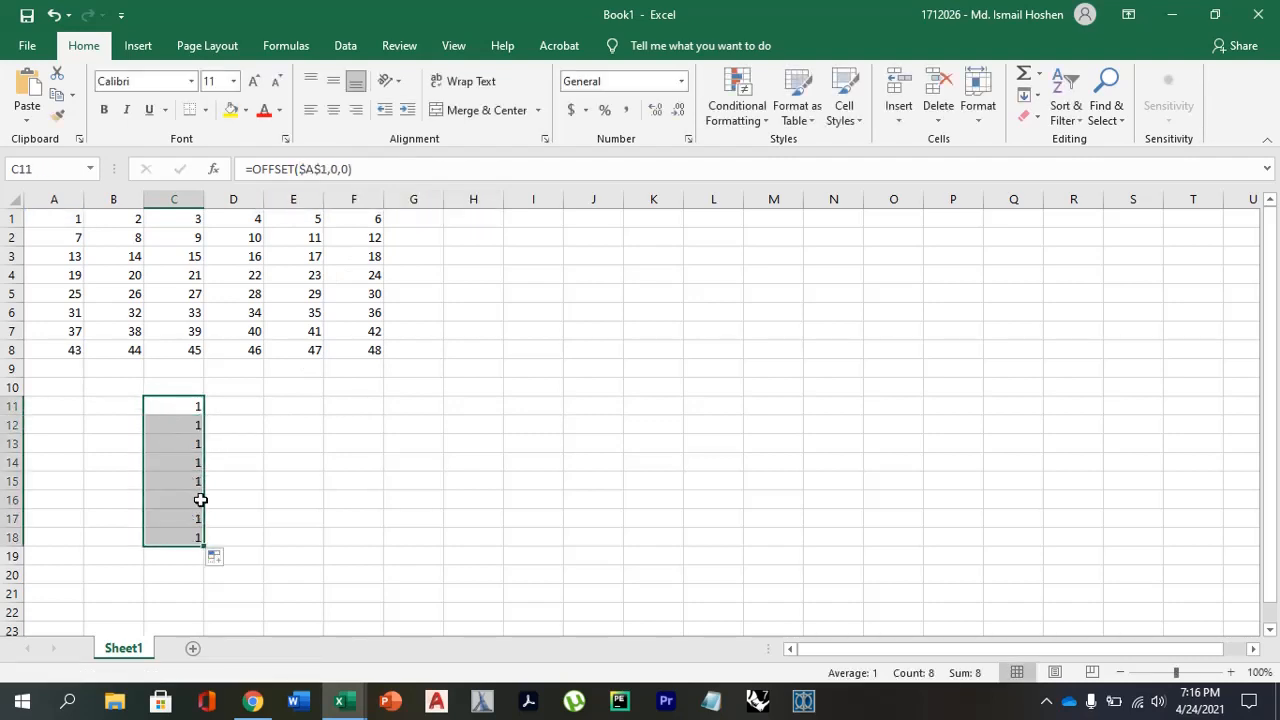
click(191, 423)
click(191, 443)
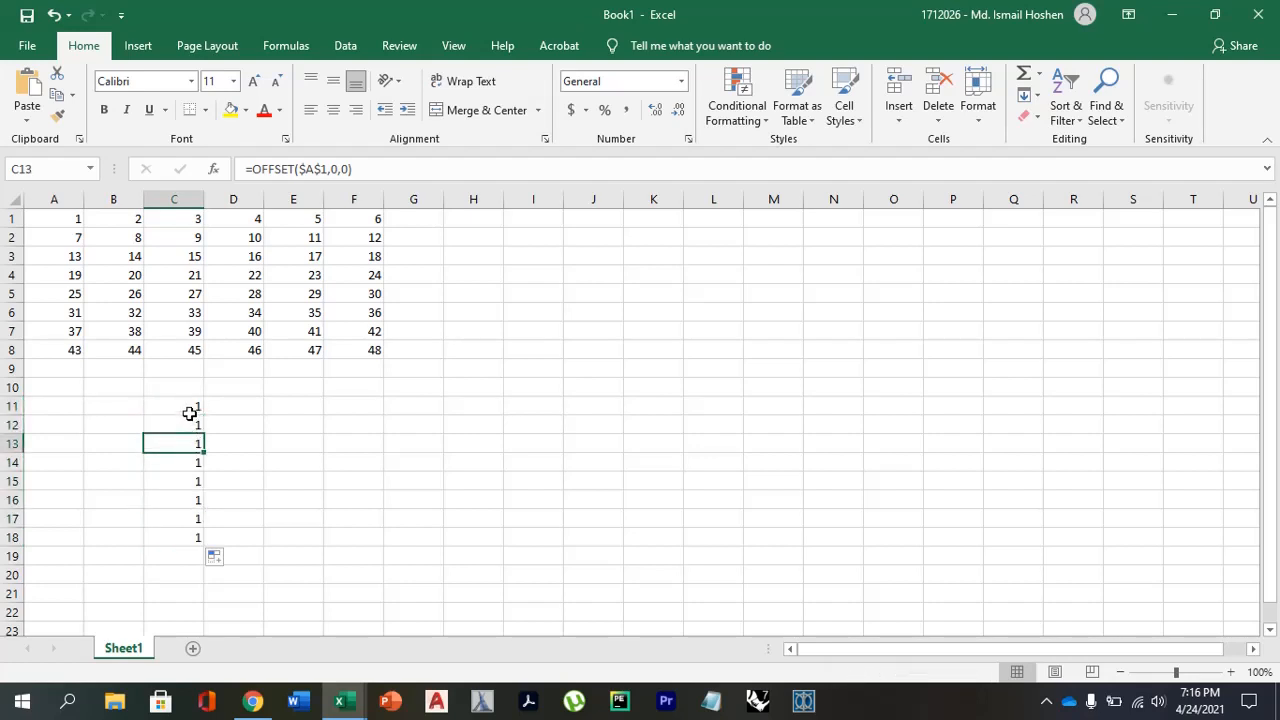
click(191, 408)
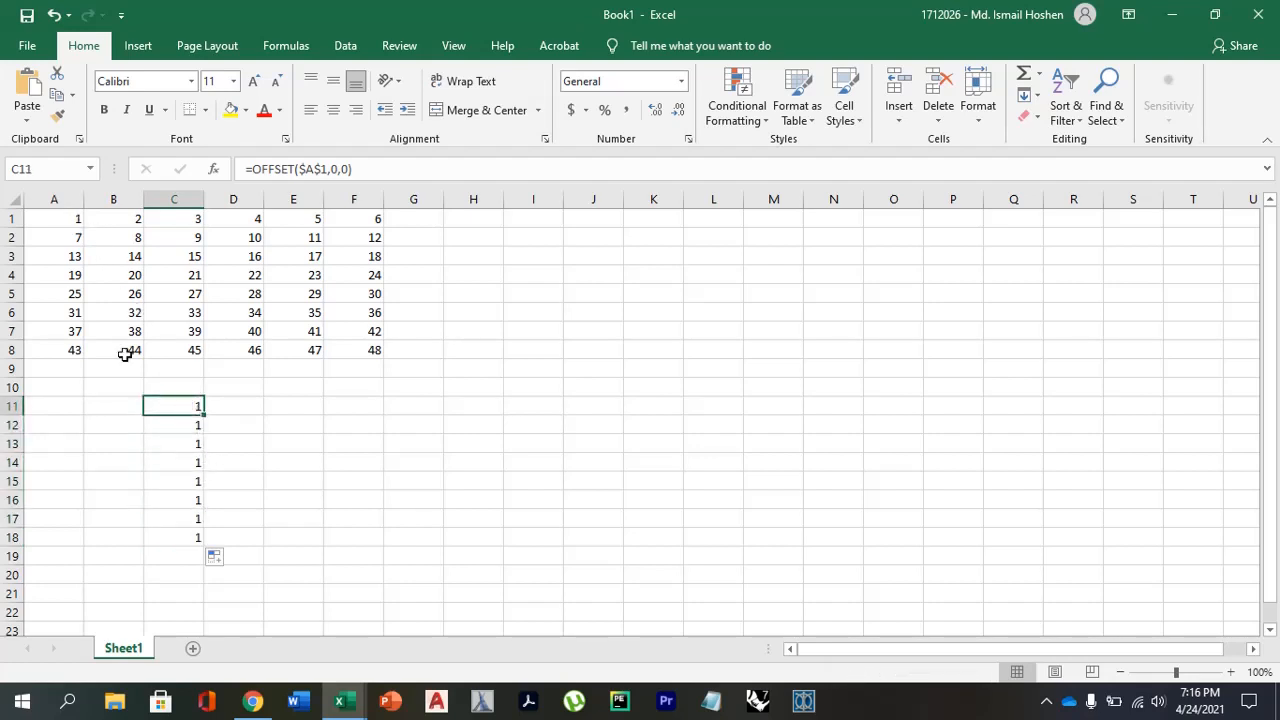
click(186, 424)
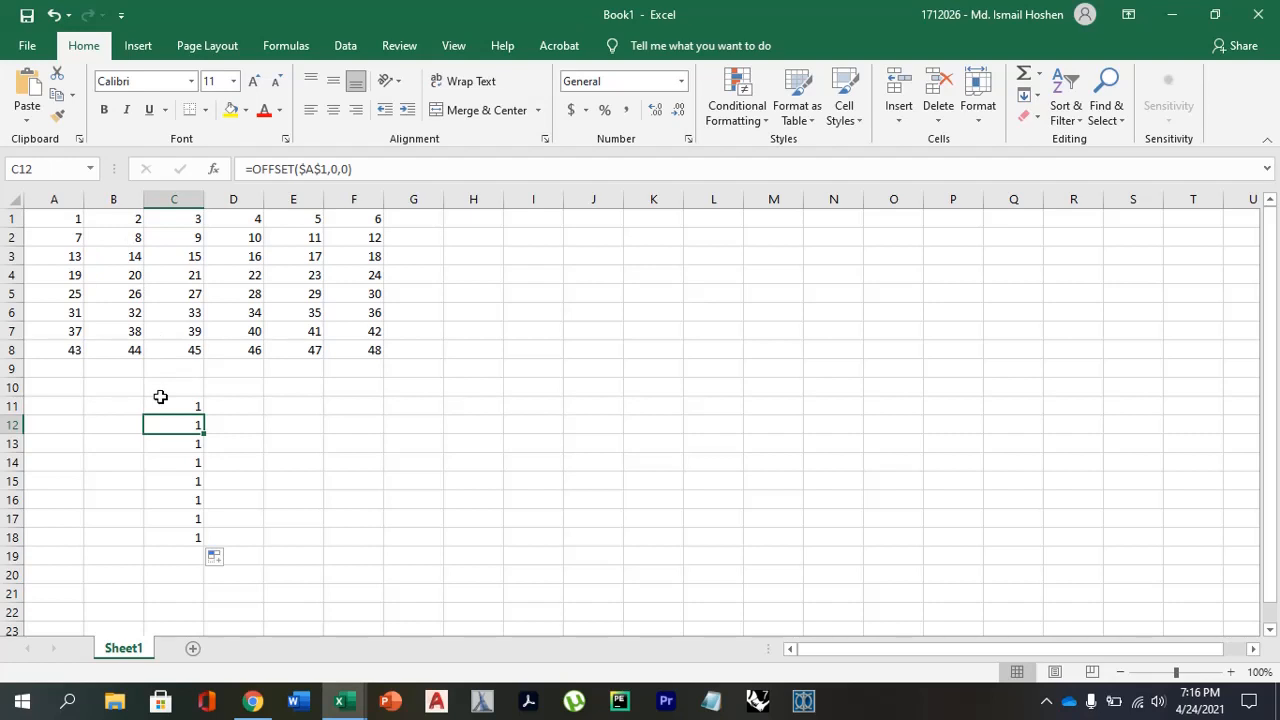
click(183, 443)
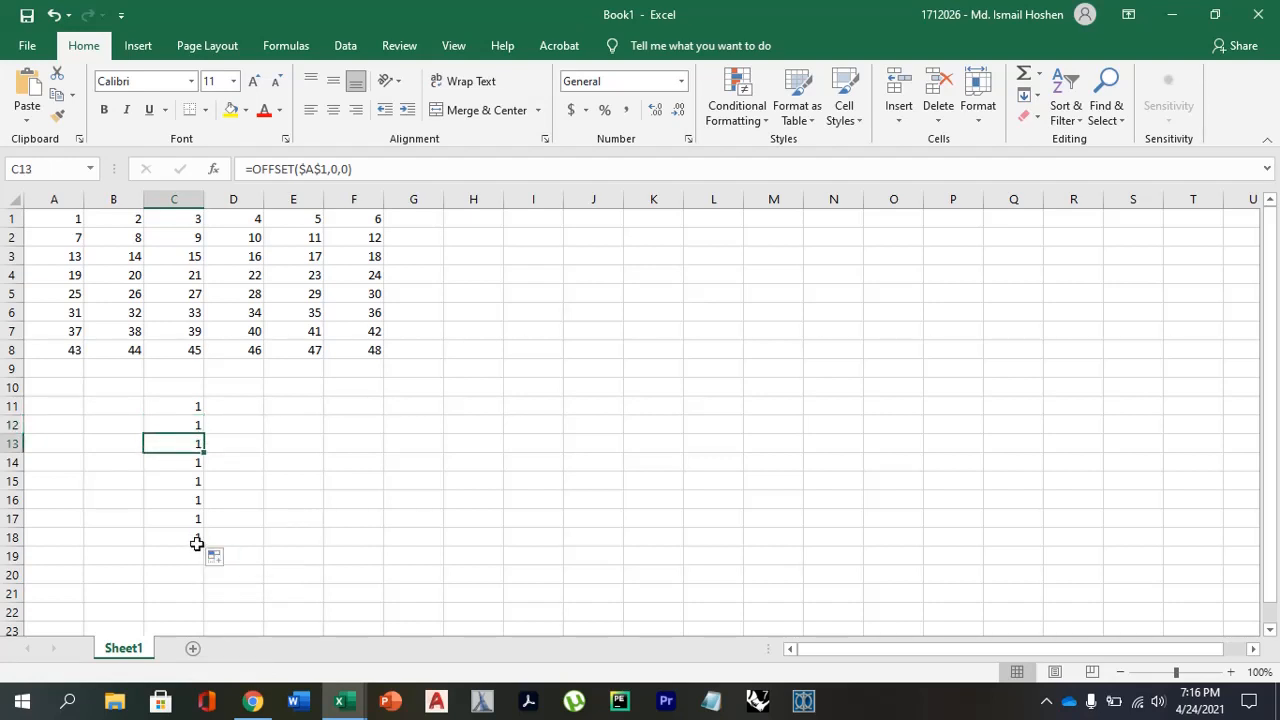
click(186, 462)
click(186, 481)
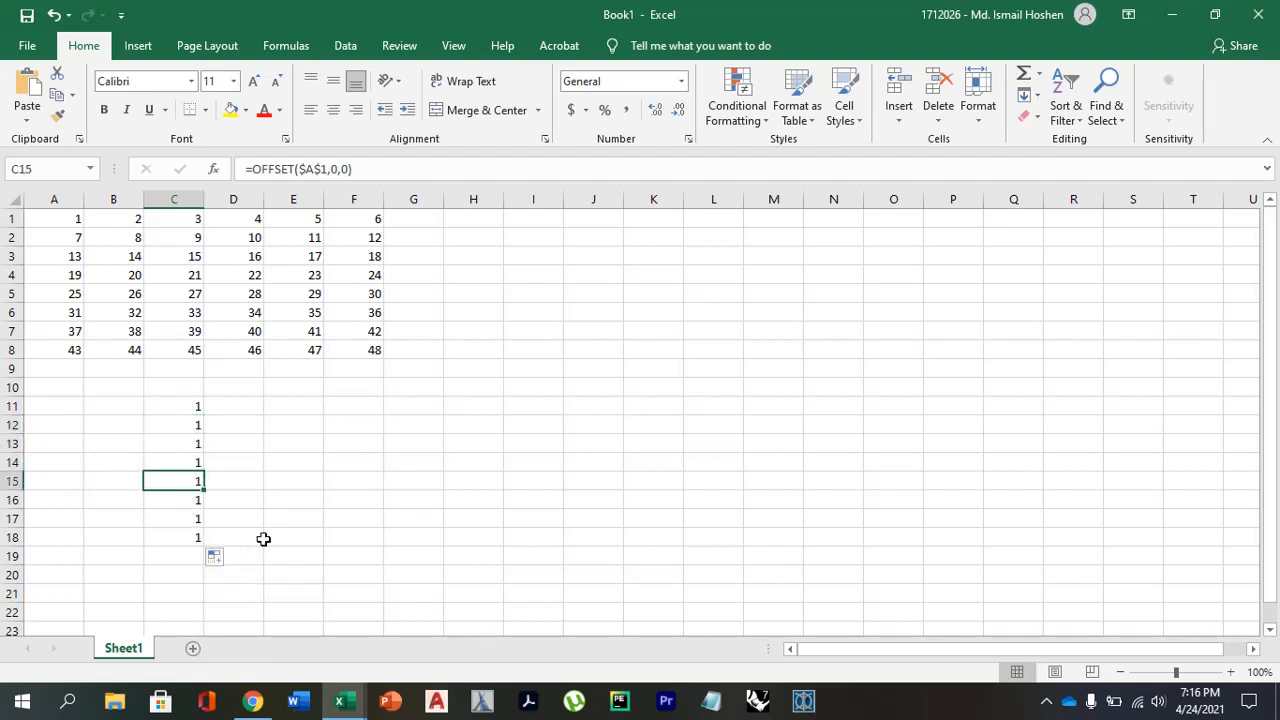
Set the rows argument of the C11 OFFSET formula to ROW()-11 and compare the formula with the one in C12.
click(193, 408)
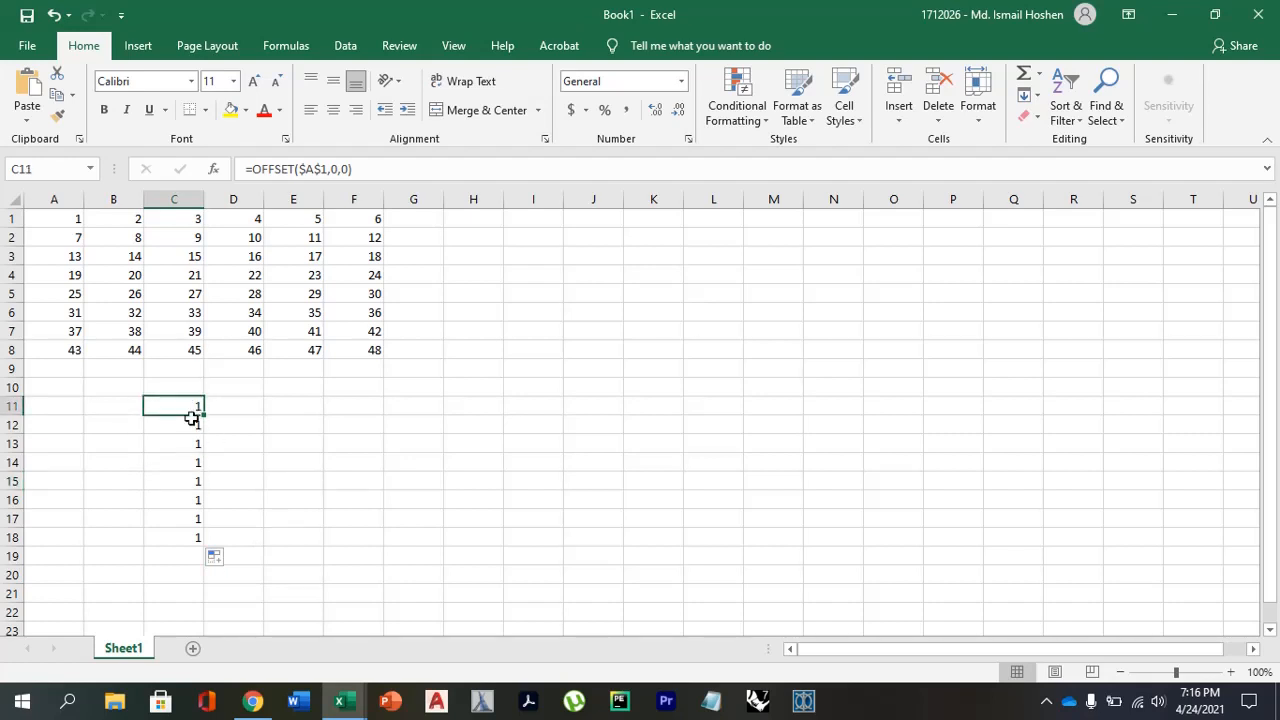
click(338, 168)
key(BackSpace)
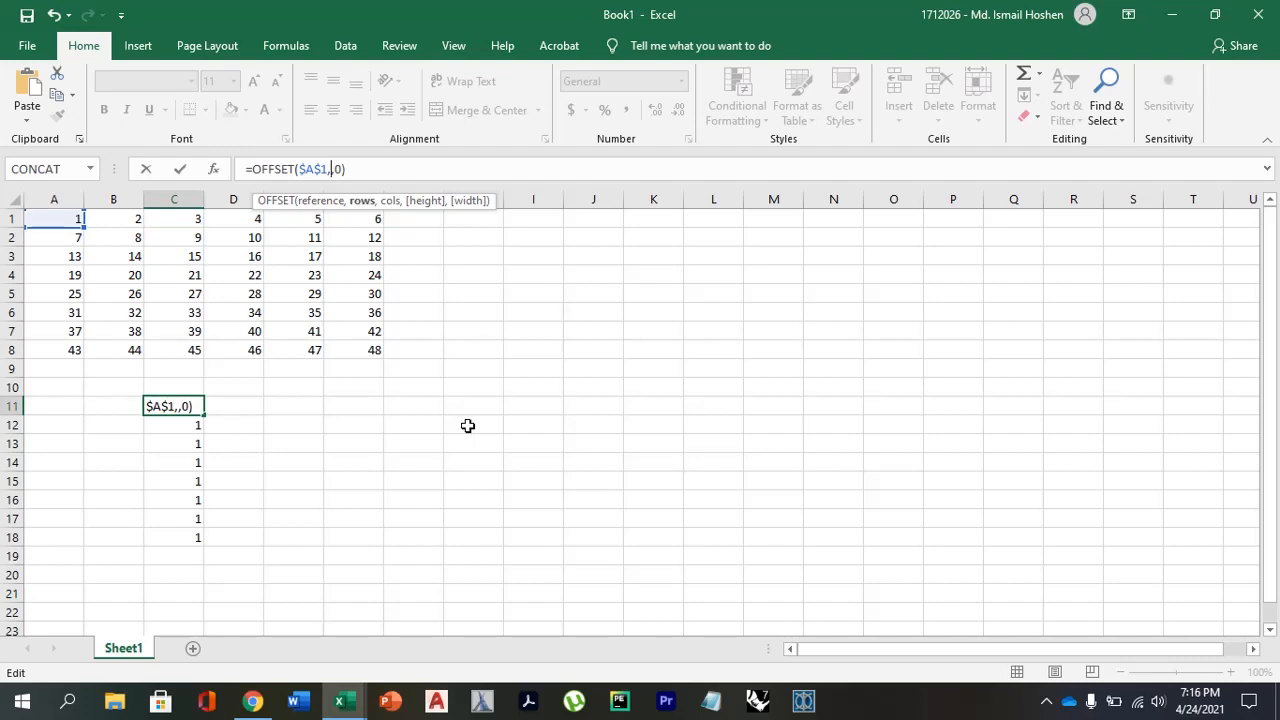
text(ROW()
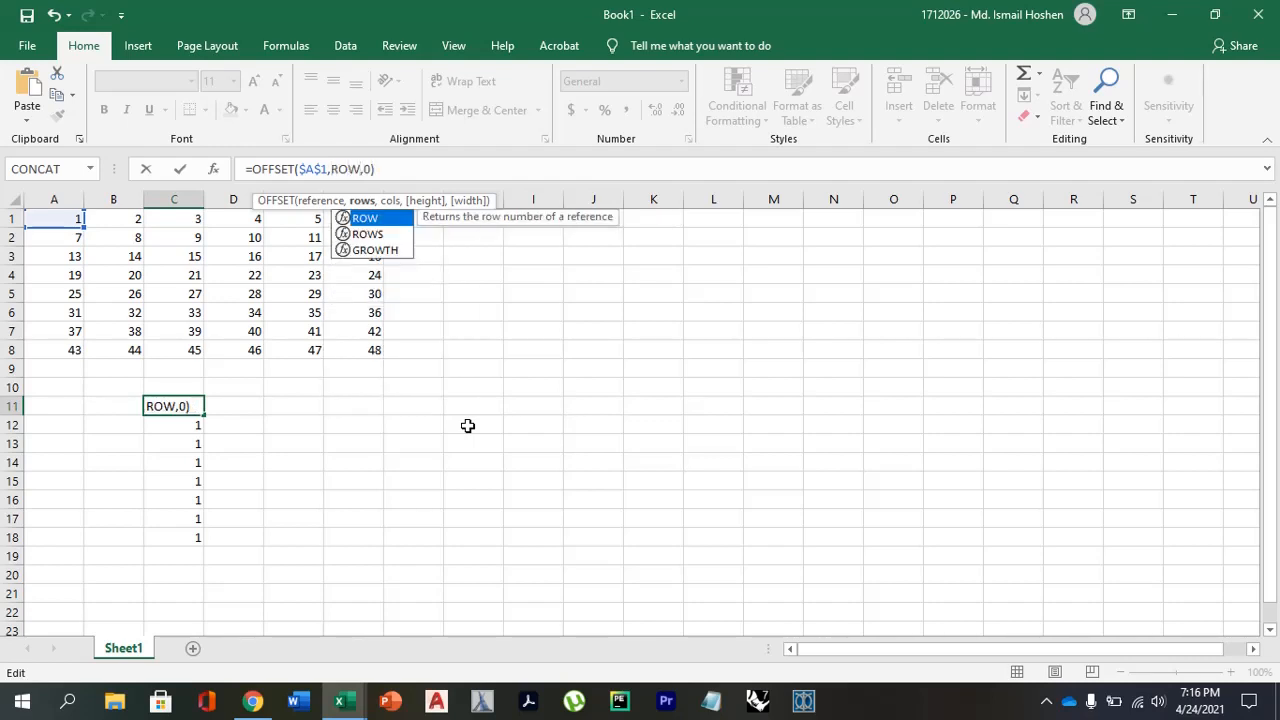
text())
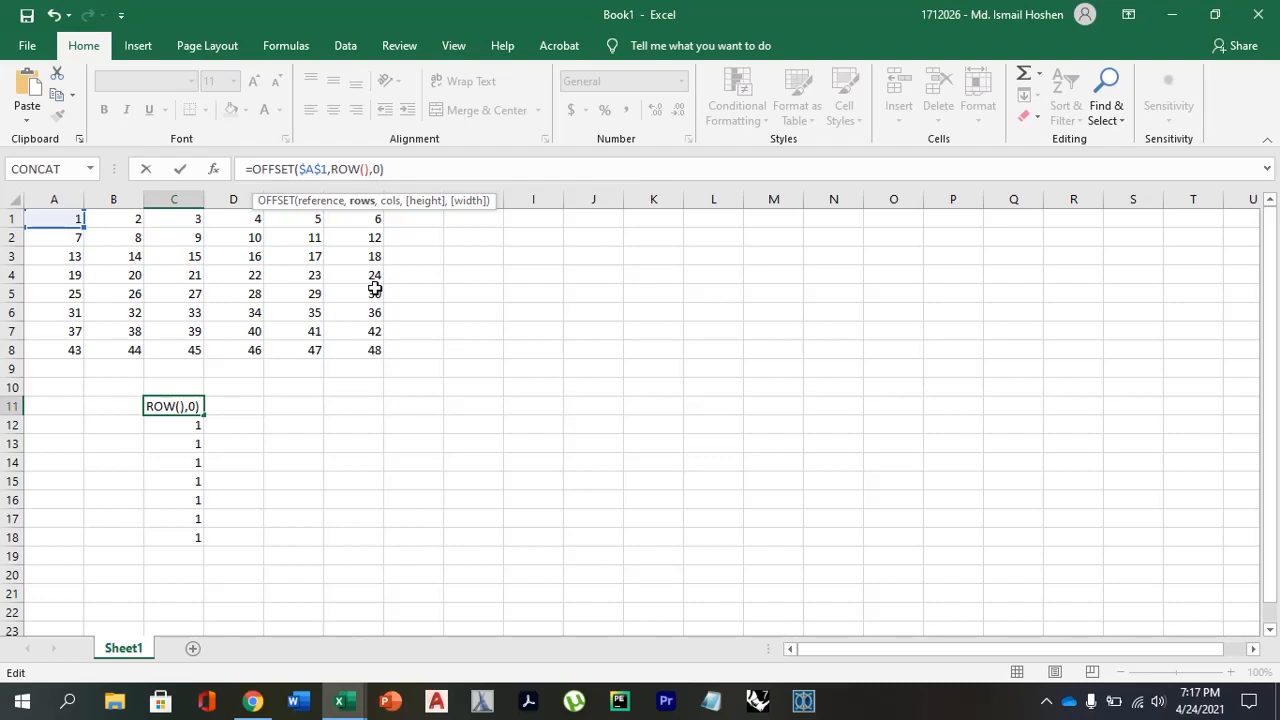
text(-11)
key(Return)
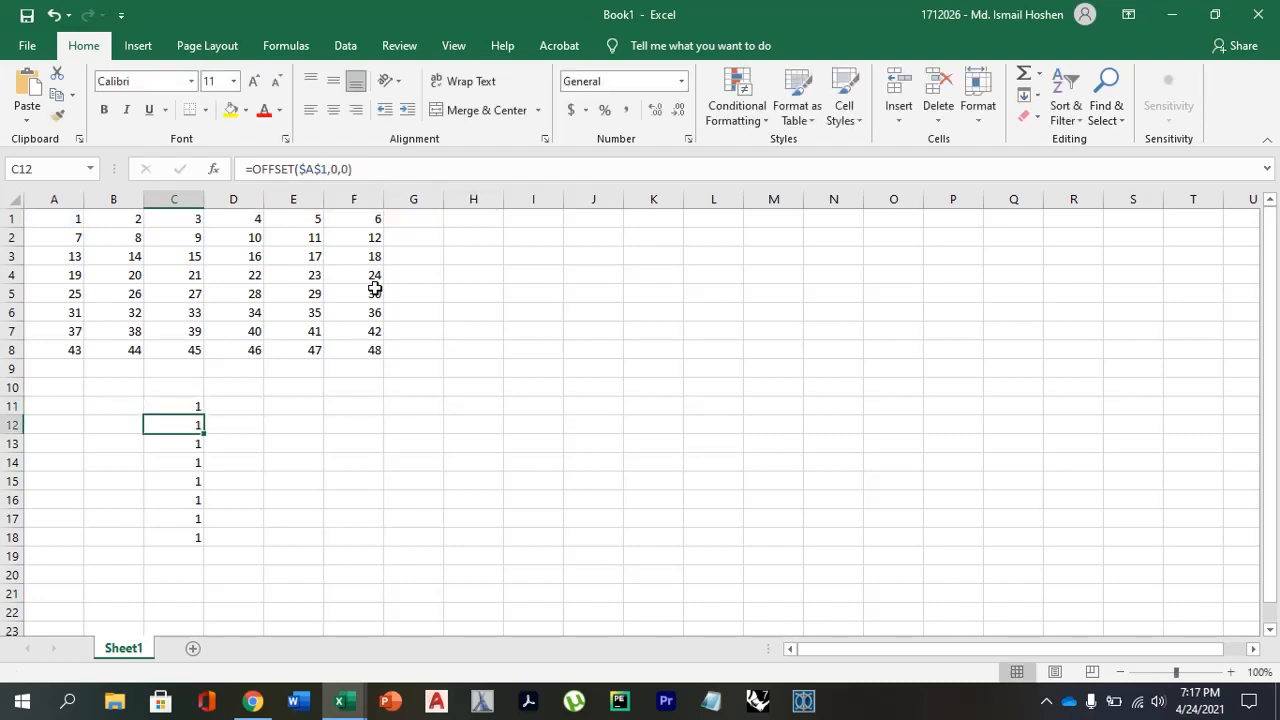
click(173, 405)
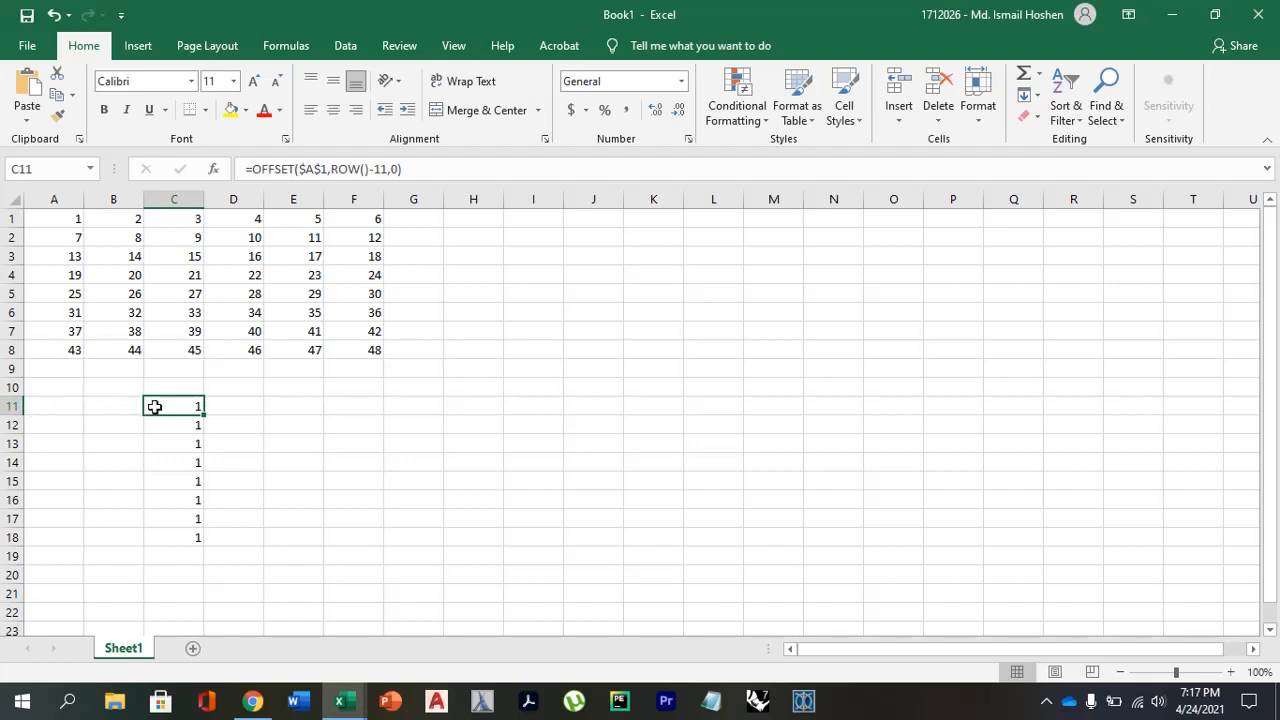
click(183, 427)
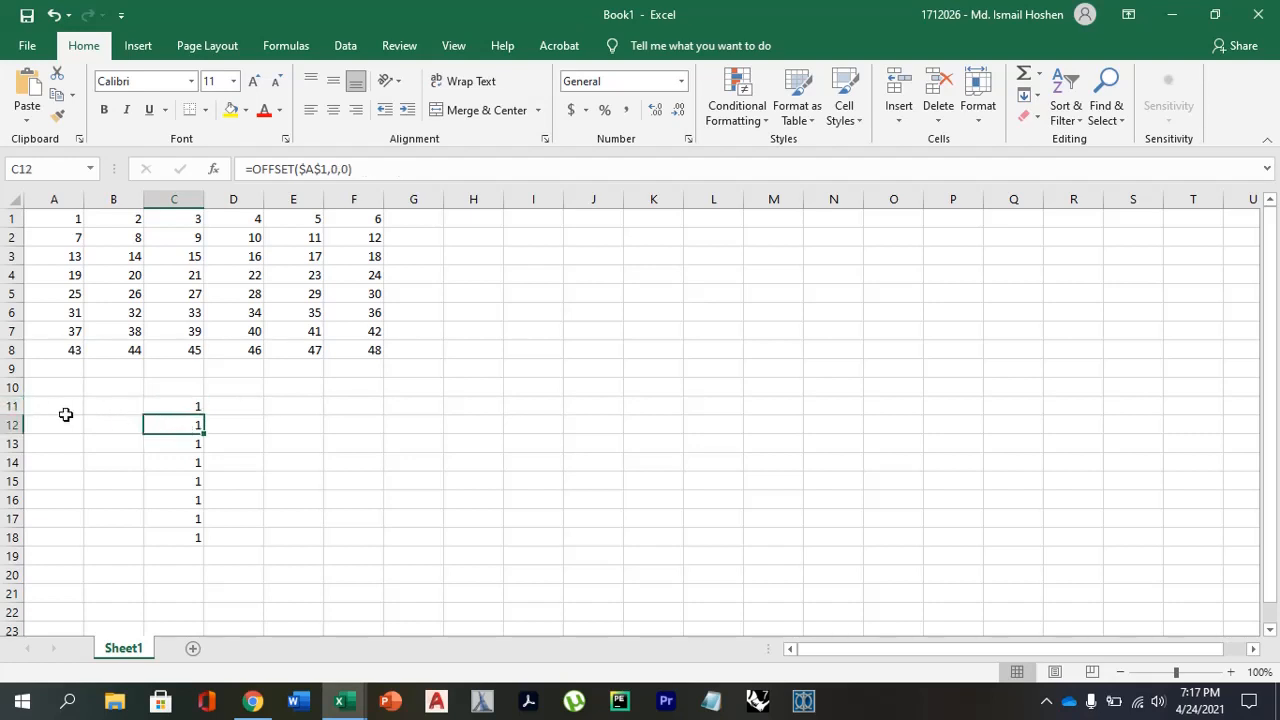
click(194, 410)
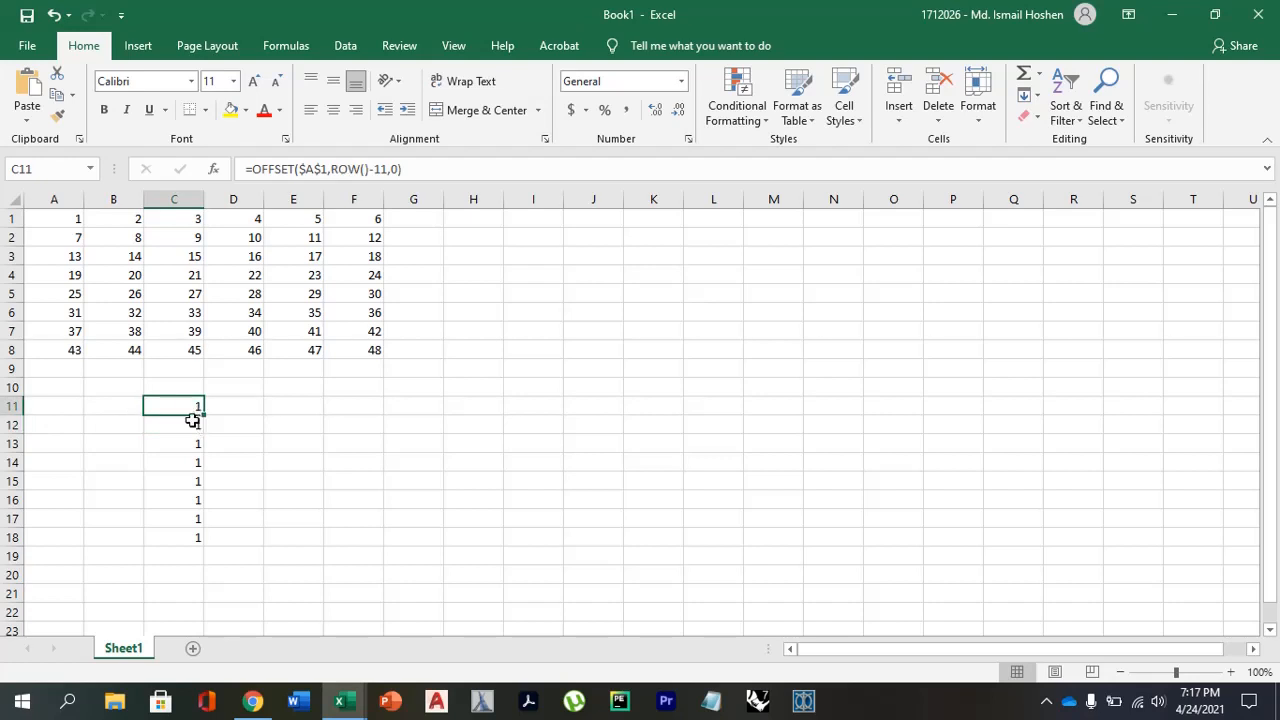
click(190, 425)
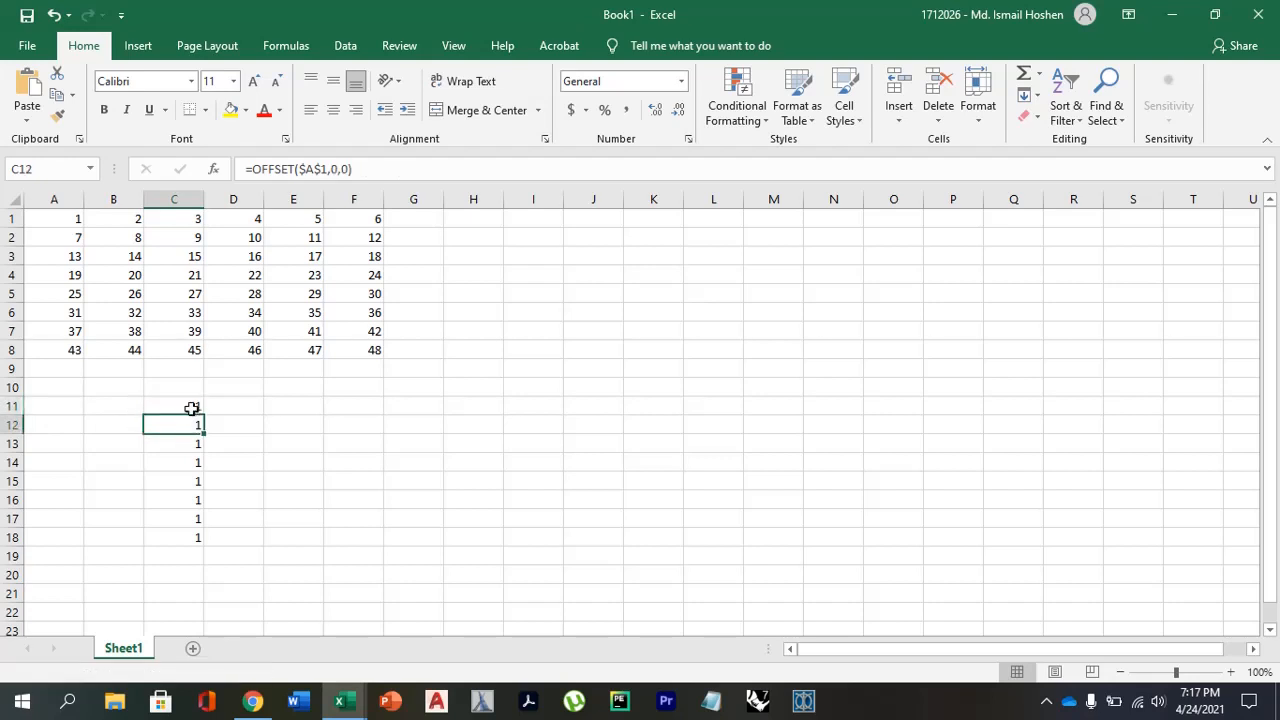
Fill the =OFFSET($A$1,ROW()-11,0) formula from C11 down to C18.
click(192, 407)
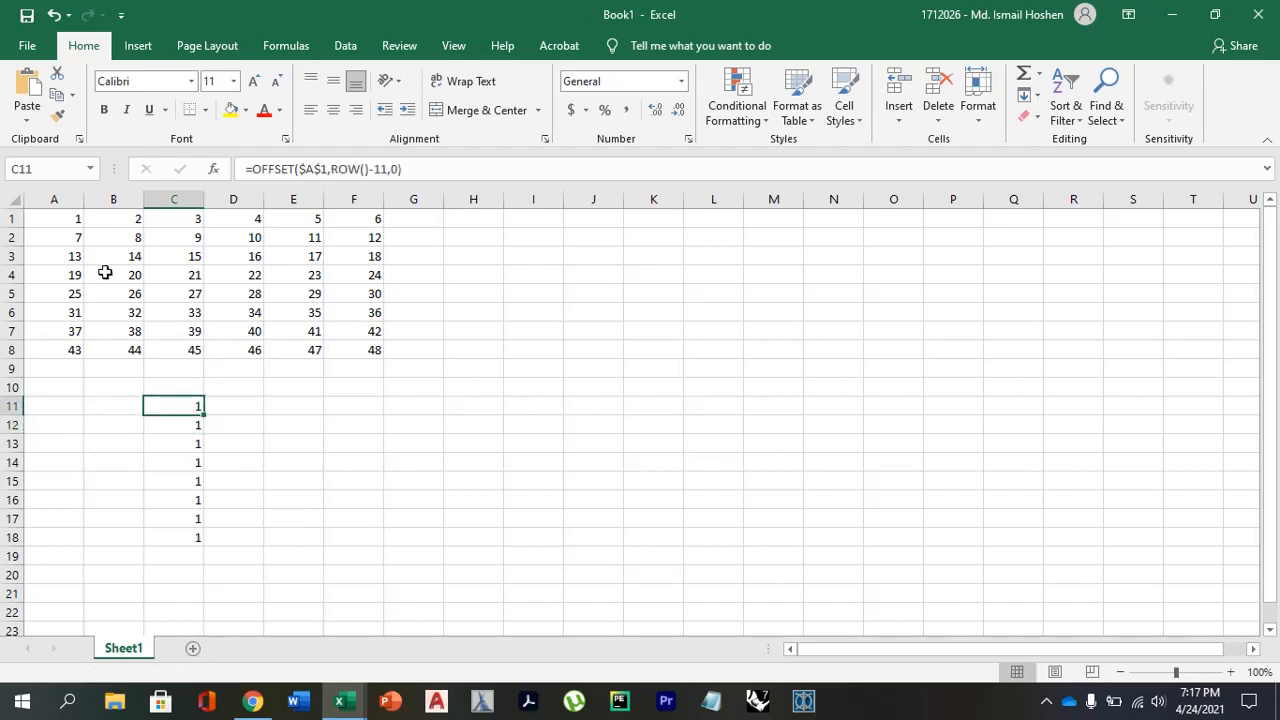
click(79, 219)
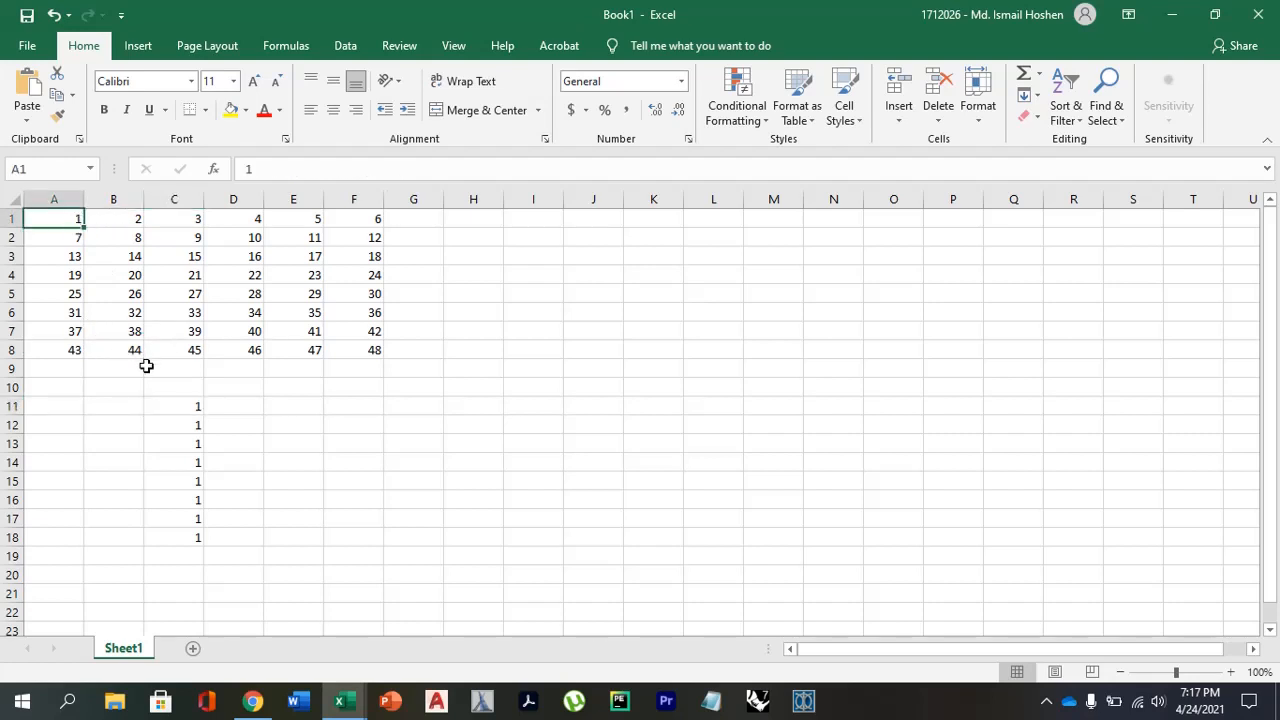
click(186, 404)
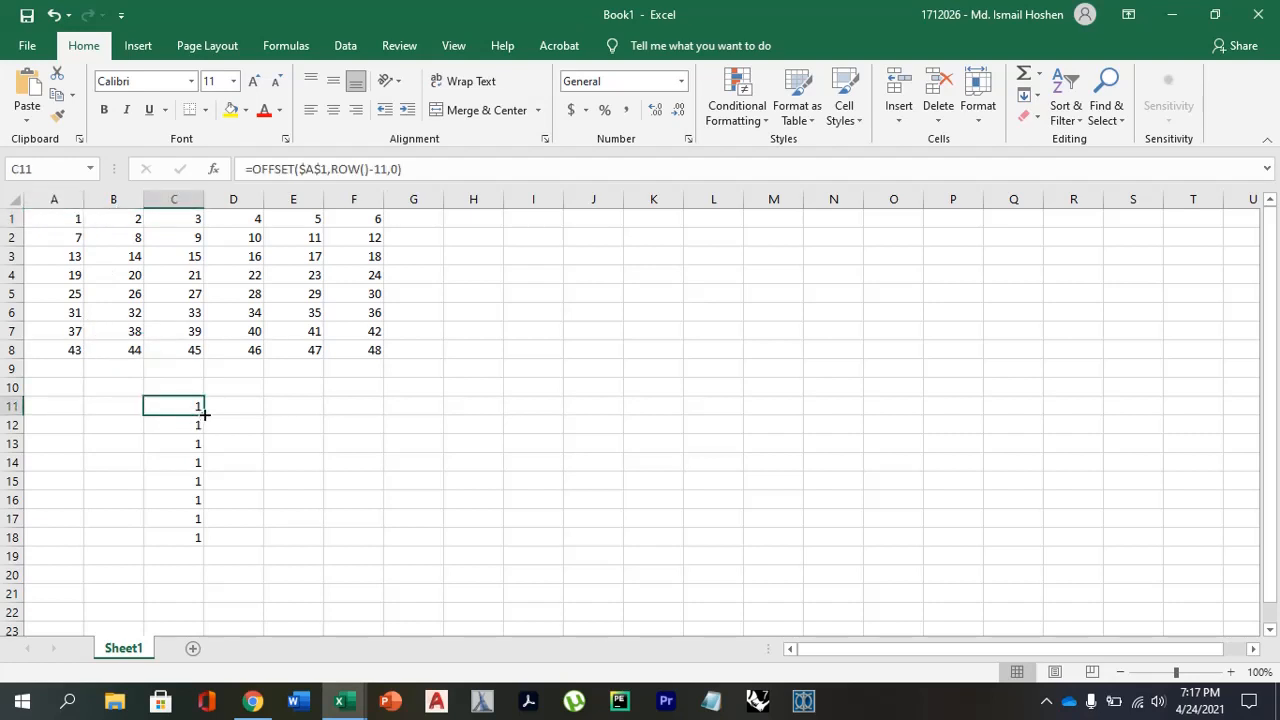
drag(204, 413, 202, 545)
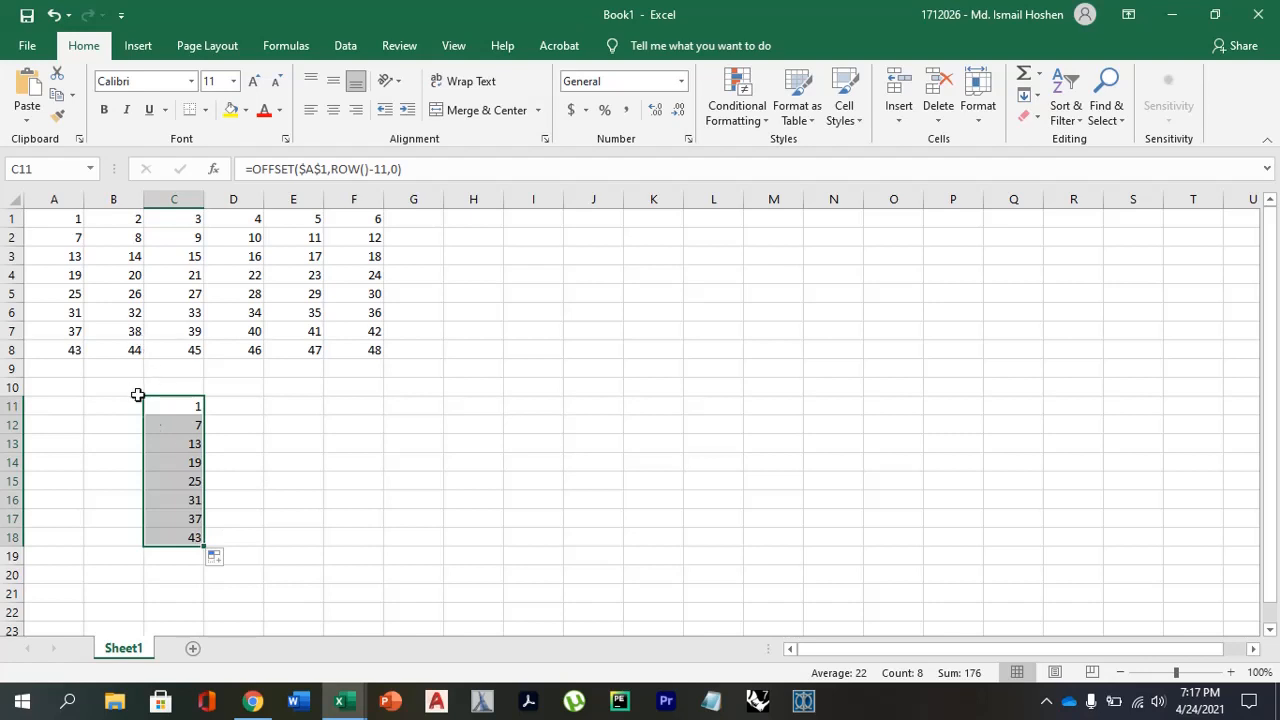
Examine the filled OFFSET formulas in C11 to C15 and compare them with the source cells in row 1.
click(171, 479)
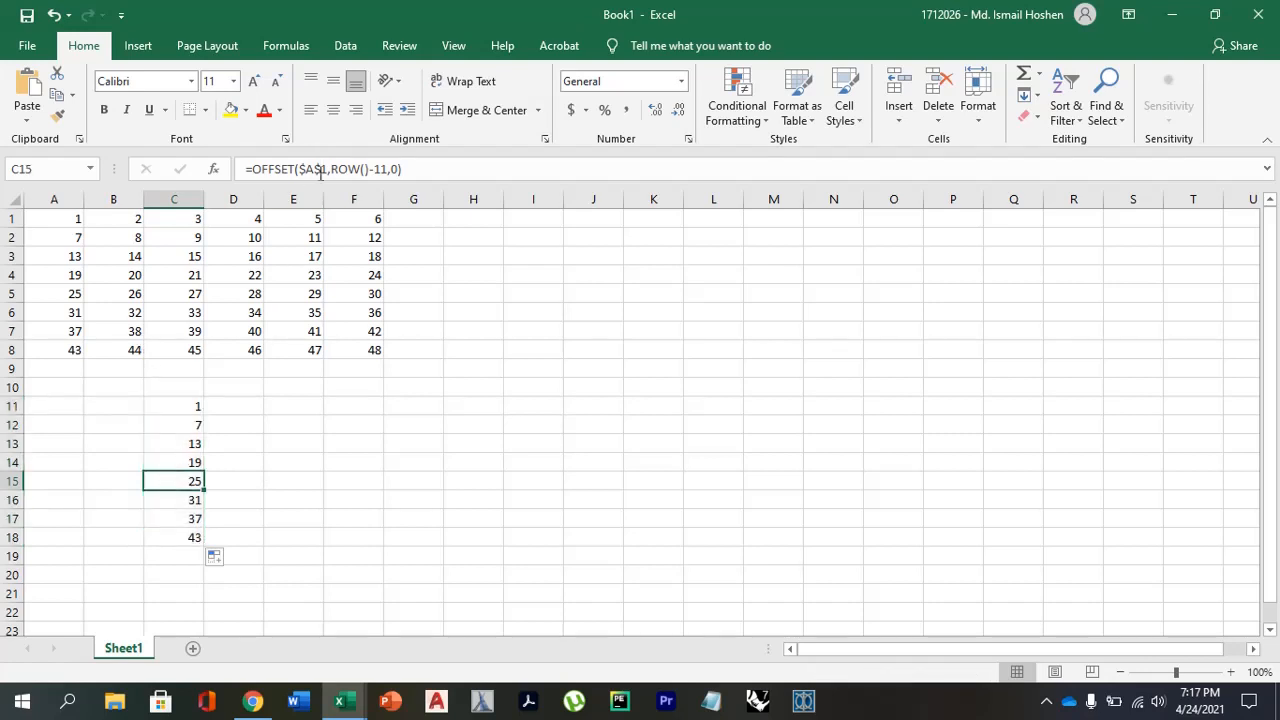
click(198, 461)
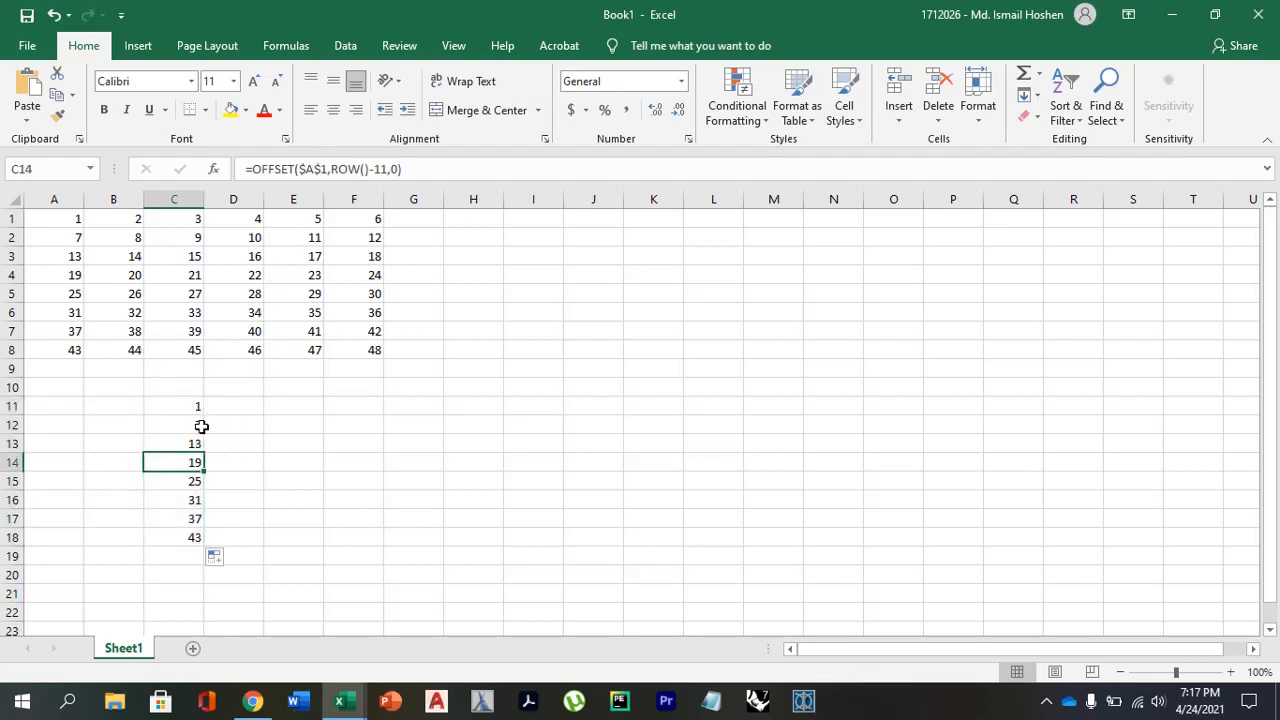
click(199, 428)
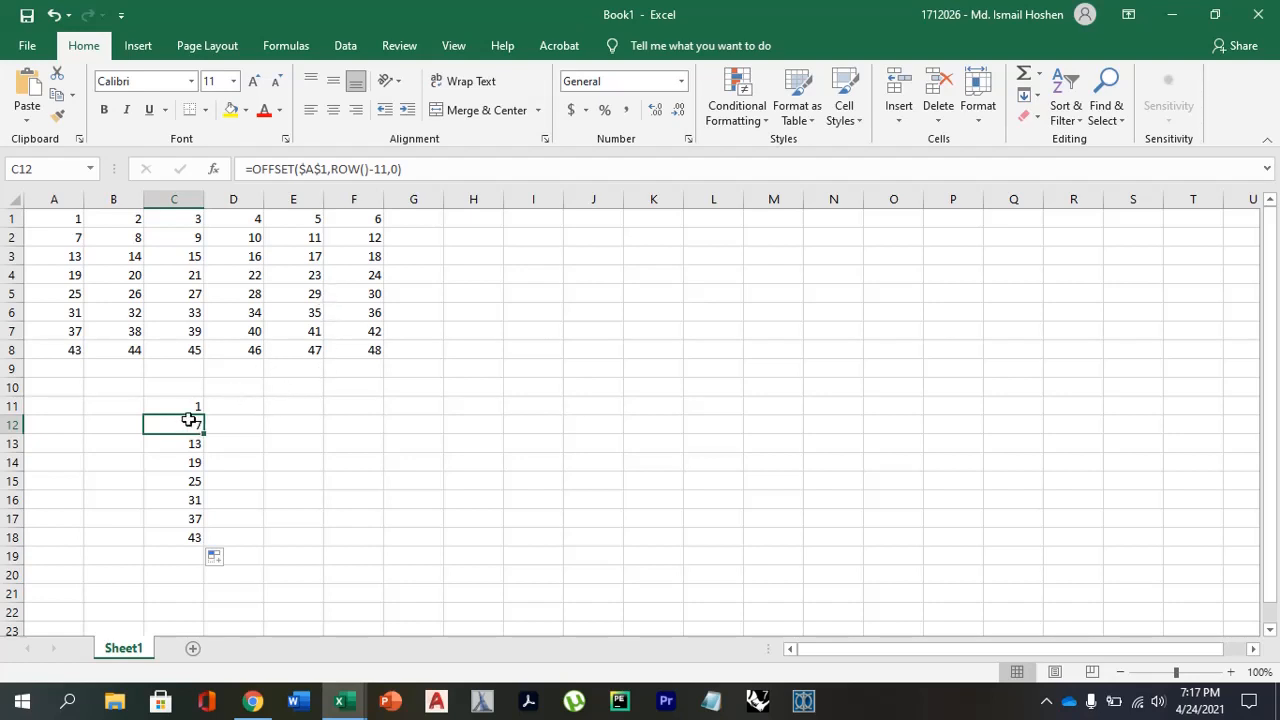
click(189, 406)
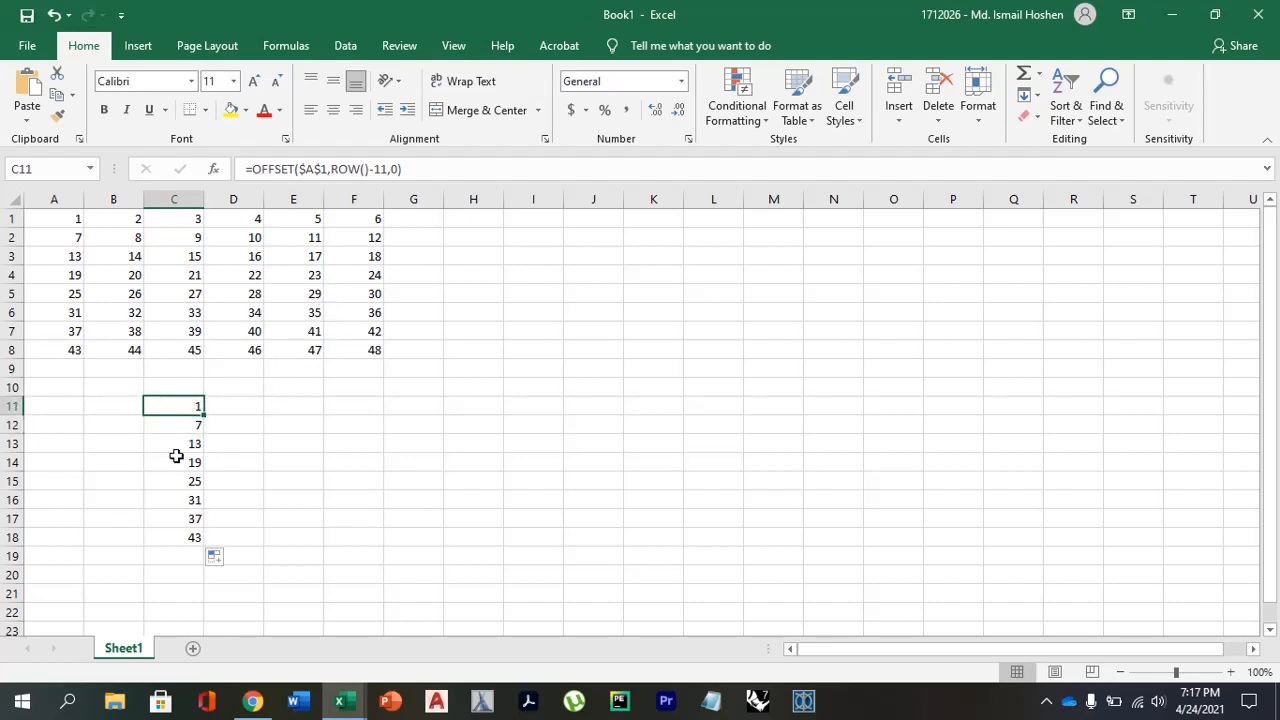
click(184, 444)
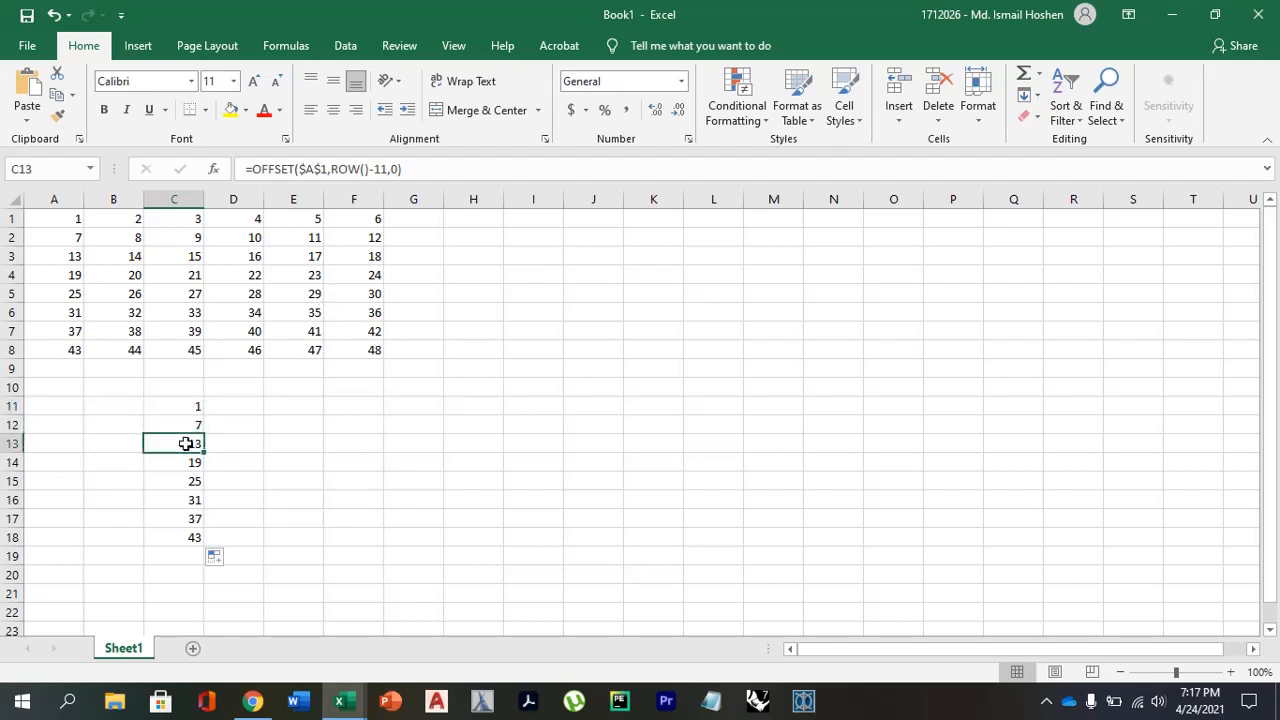
click(190, 424)
click(191, 404)
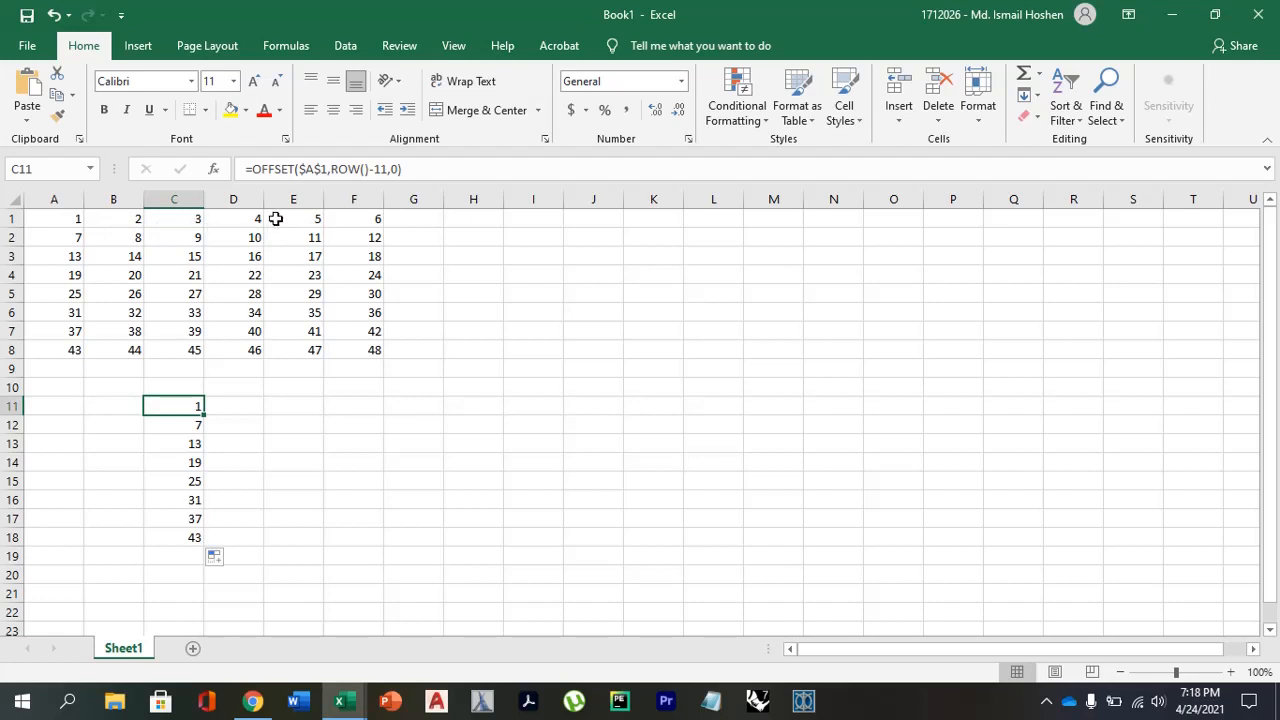
click(196, 436)
click(195, 406)
click(196, 444)
click(188, 405)
click(72, 217)
click(146, 221)
click(150, 221)
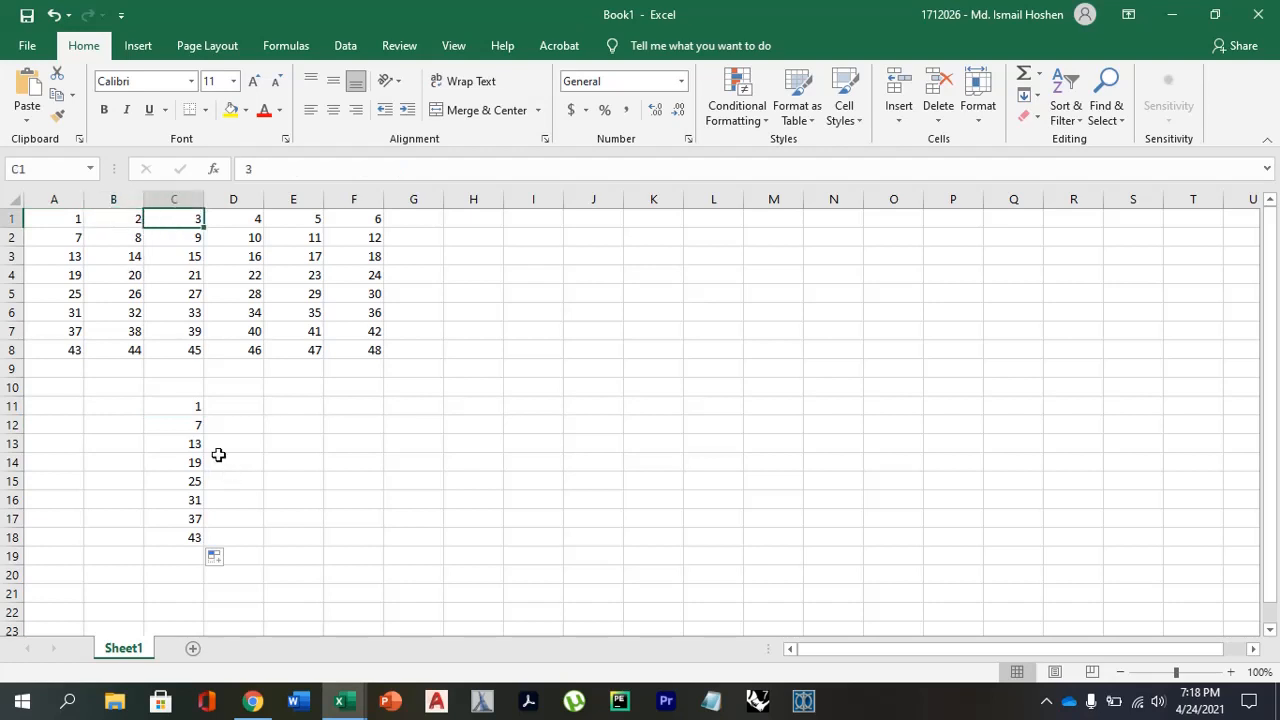
click(68, 221)
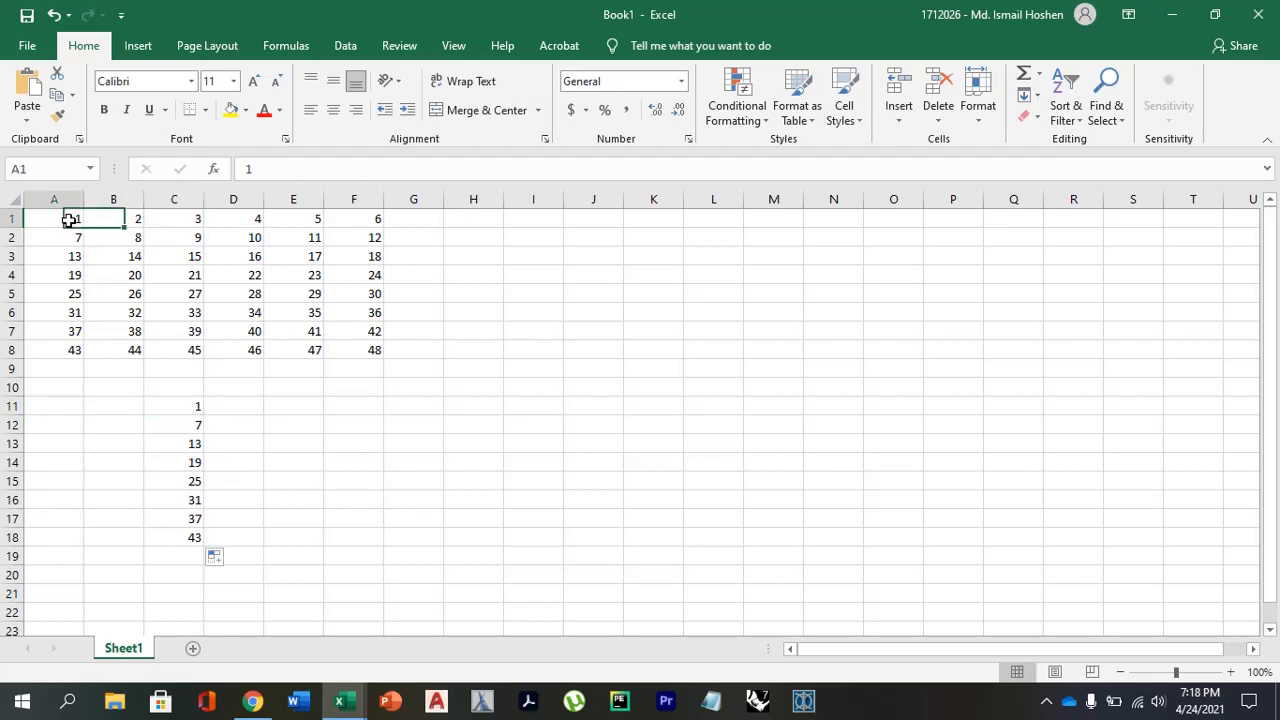
Replace the rows argument of the C11 OFFSET formula with 0.
click(187, 406)
click(366, 169)
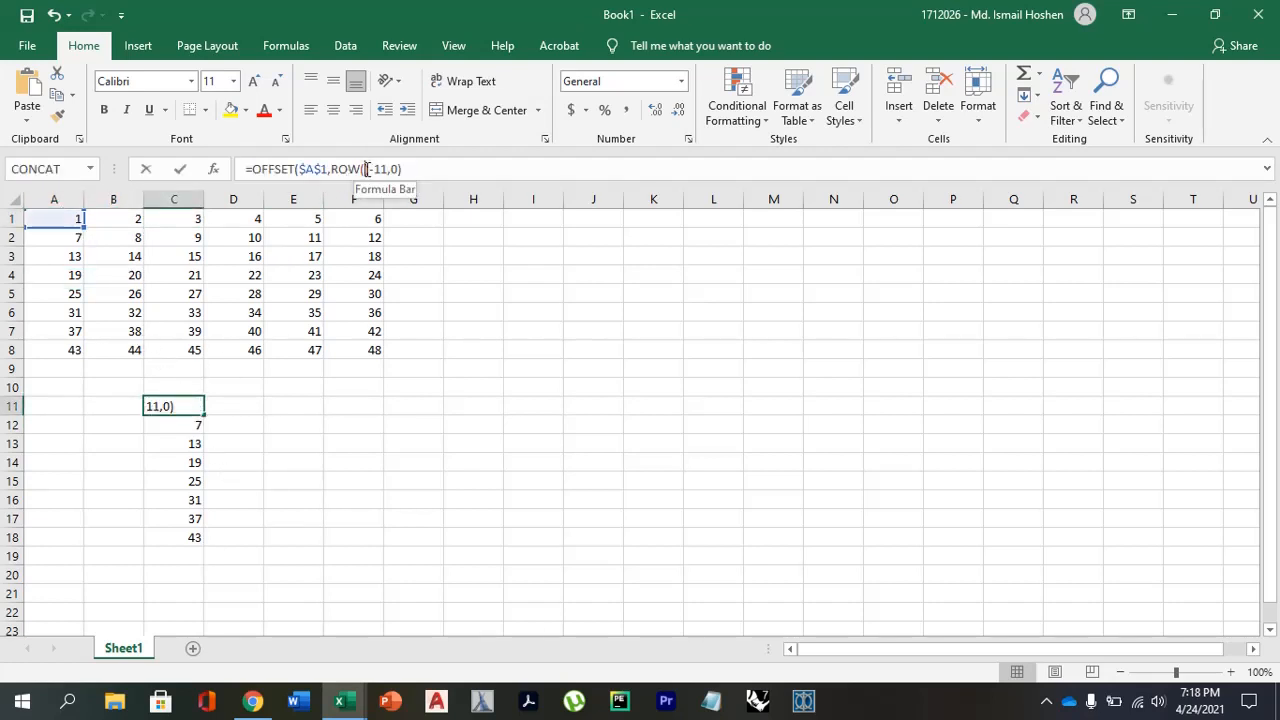
click(389, 168)
key(BackSpace)
key(BackSpace)
key(BackSpace)
key(BackSpace)
key(BackSpace)
key(BackSpace)
key(BackSpace)
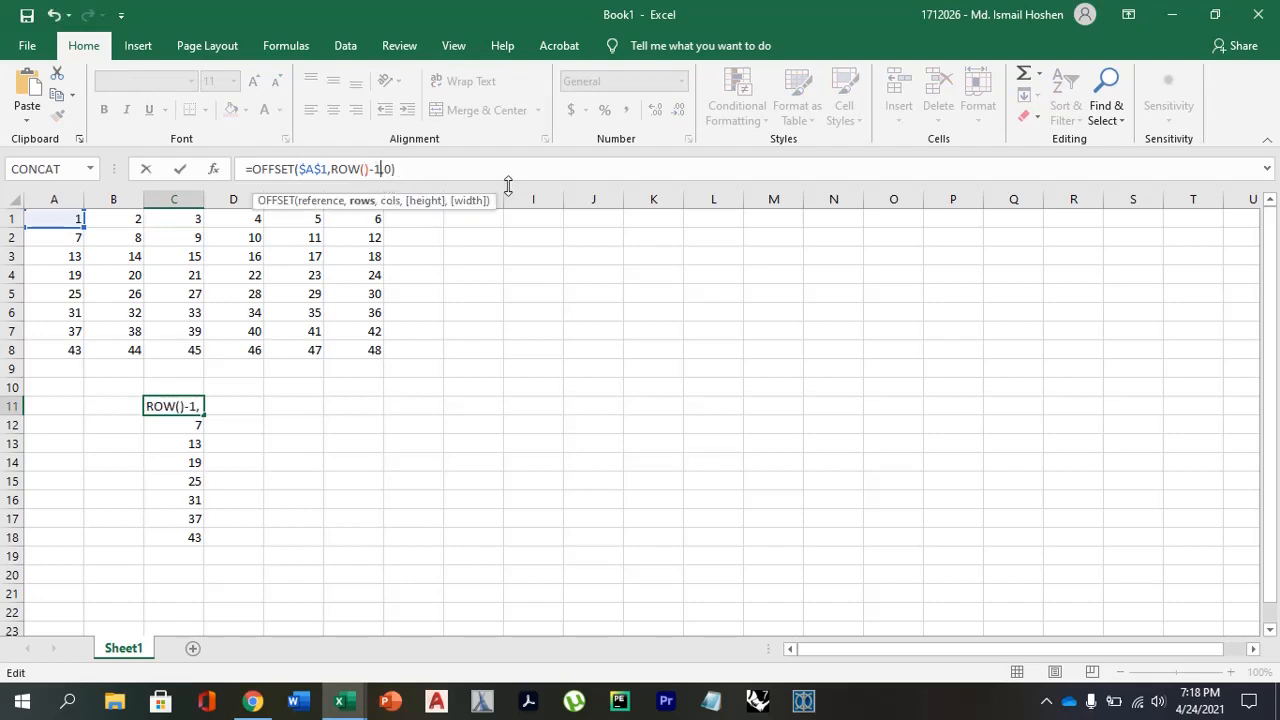
key(BackSpace)
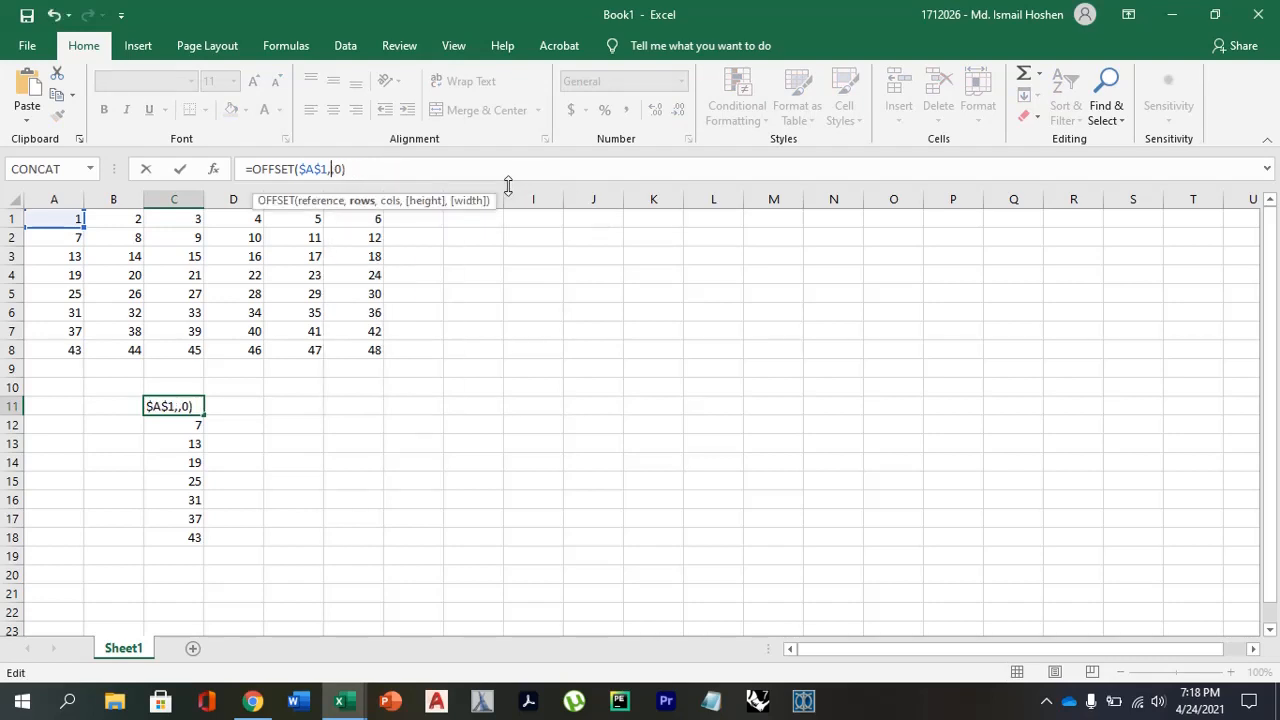
text(0)
Set the cols argument of the C11 formula to ROW()-11 so it reads =OFFSET($A$1,0,ROW()-11).
key(Right)
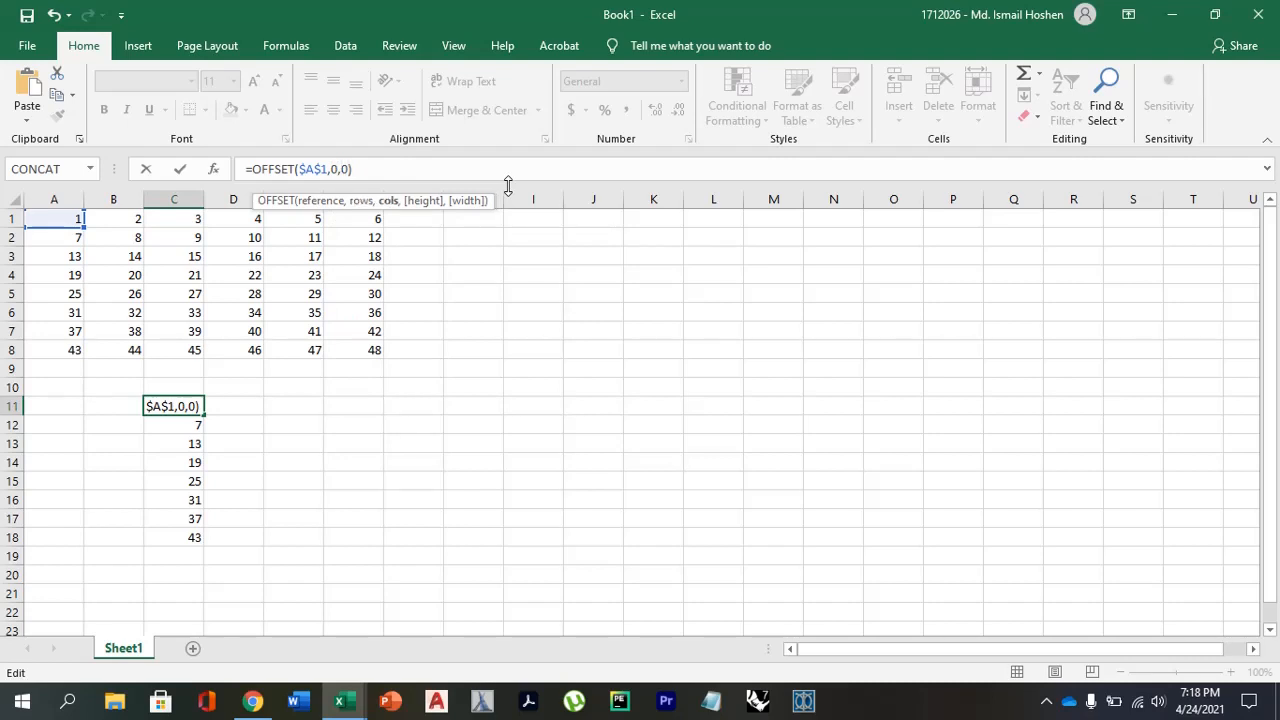
key(BackSpace)
text(ROW())
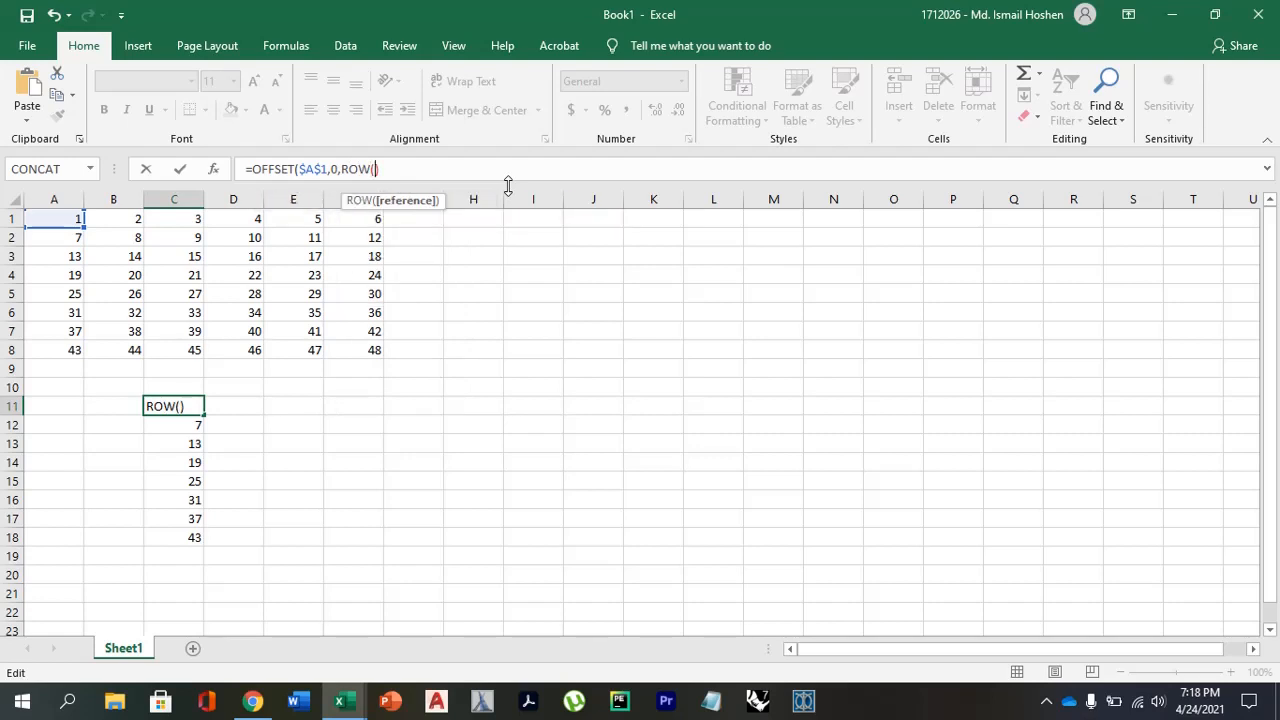
text(-)
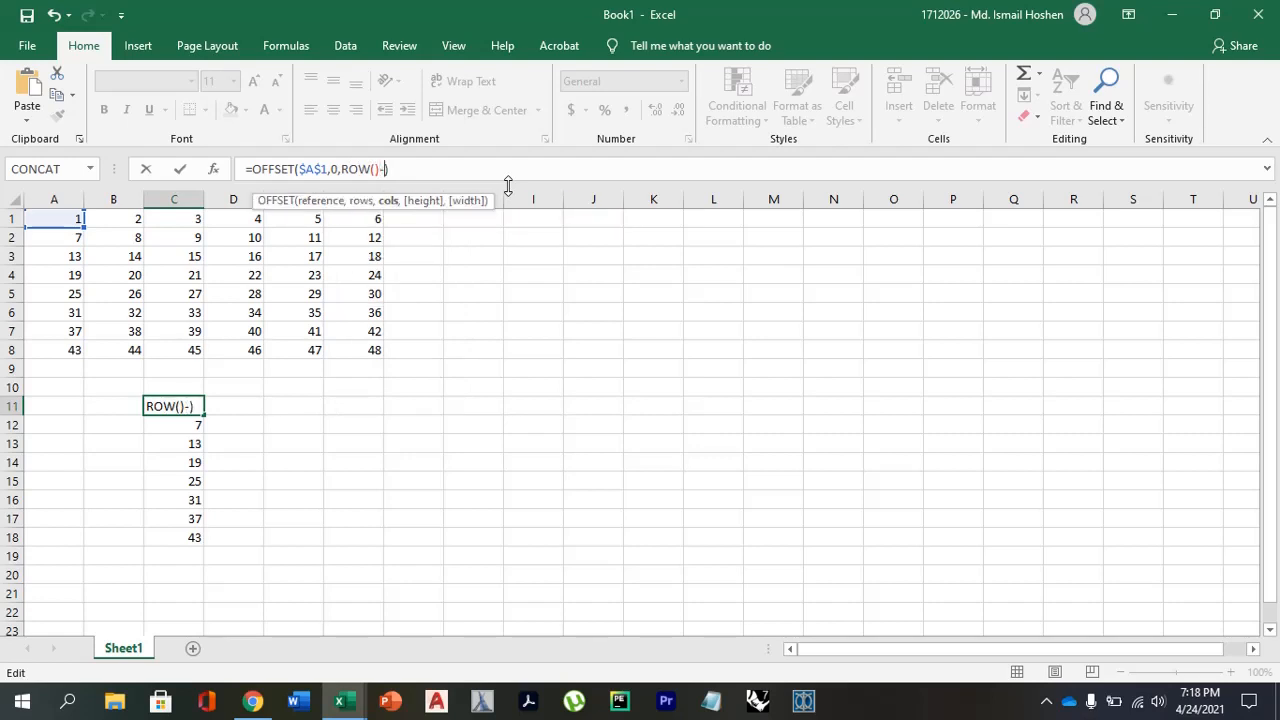
text(11)
key(Return)
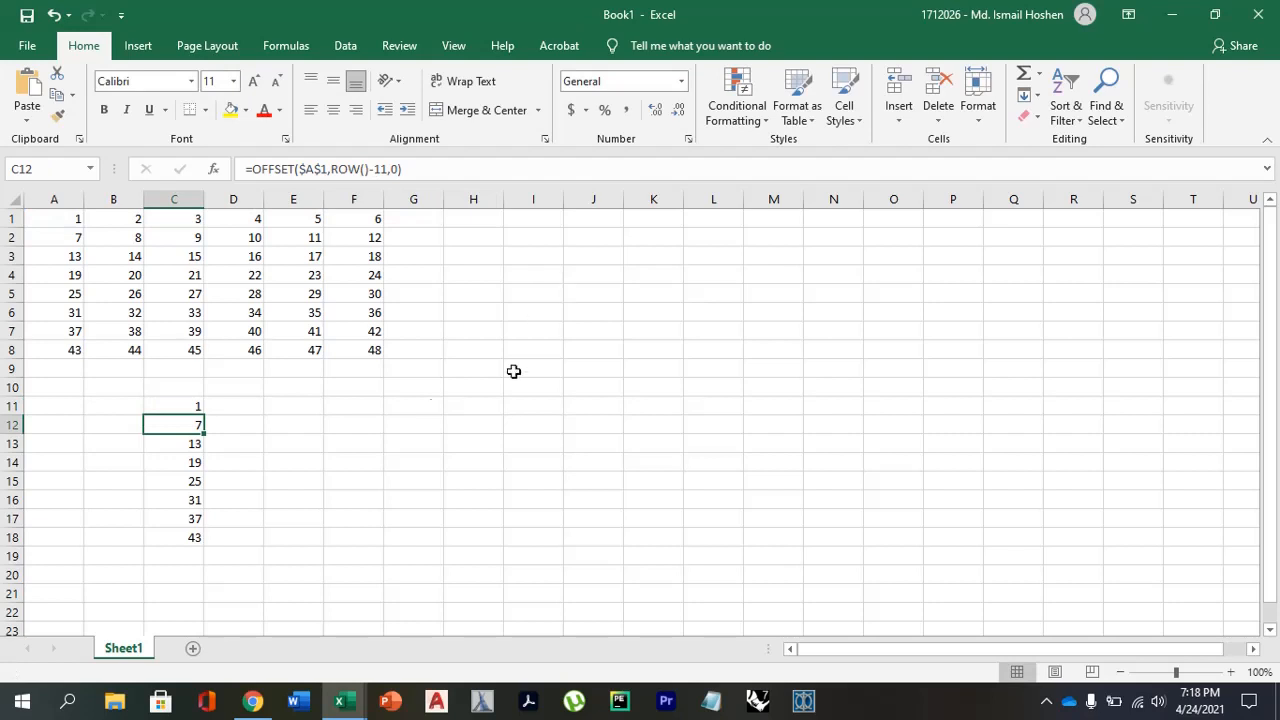
Fill the C11 formula down to C18, then clear the surplus cells C17 and C18.
click(185, 405)
drag(203, 413, 193, 547)
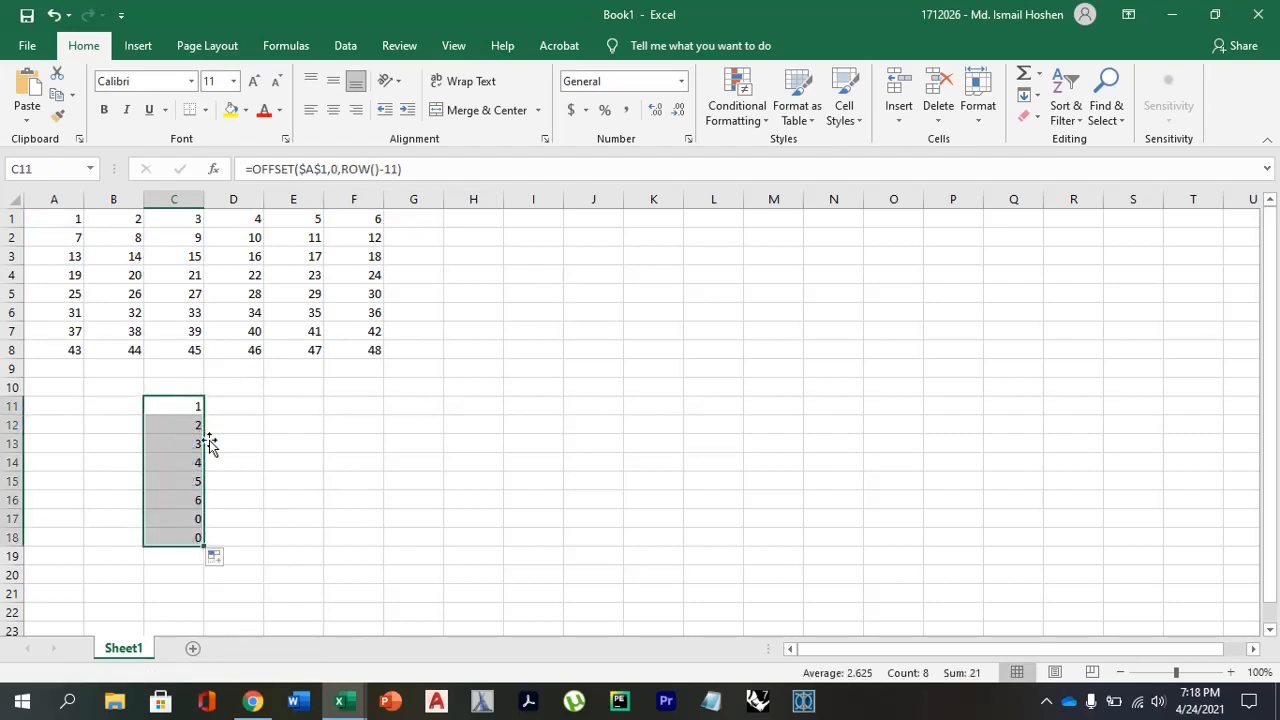
click(187, 519)
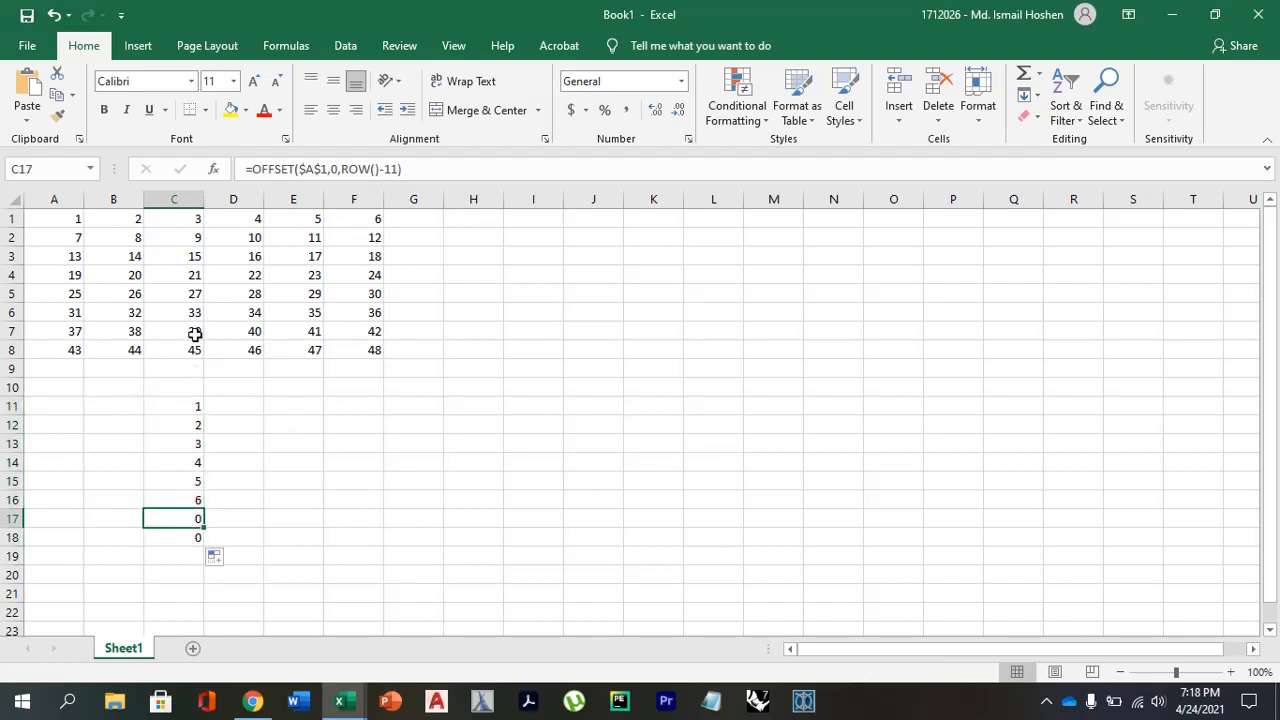
click(185, 537)
key(Delete)
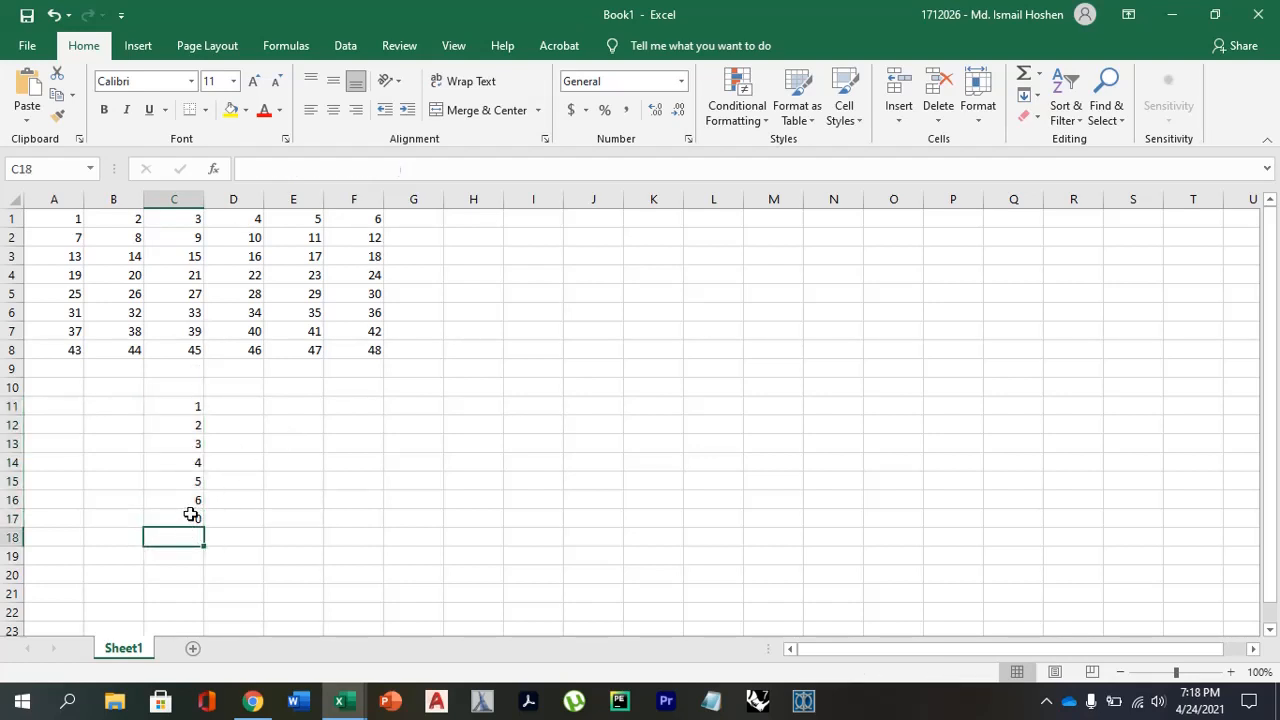
click(188, 515)
key(Delete)
Wrap the C11 formula in parentheses and double it so it reads =(OFFSET($A$1,0,ROW()-11))*2.
click(185, 454)
click(189, 408)
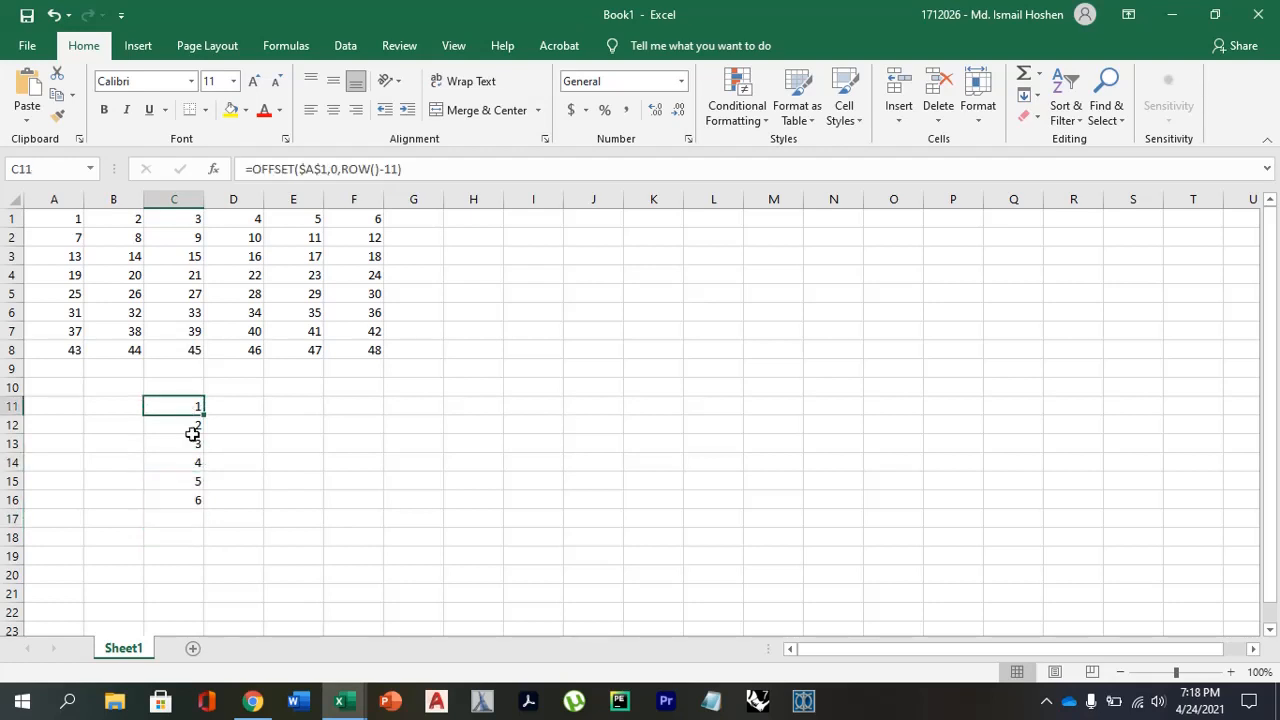
click(190, 440)
click(187, 412)
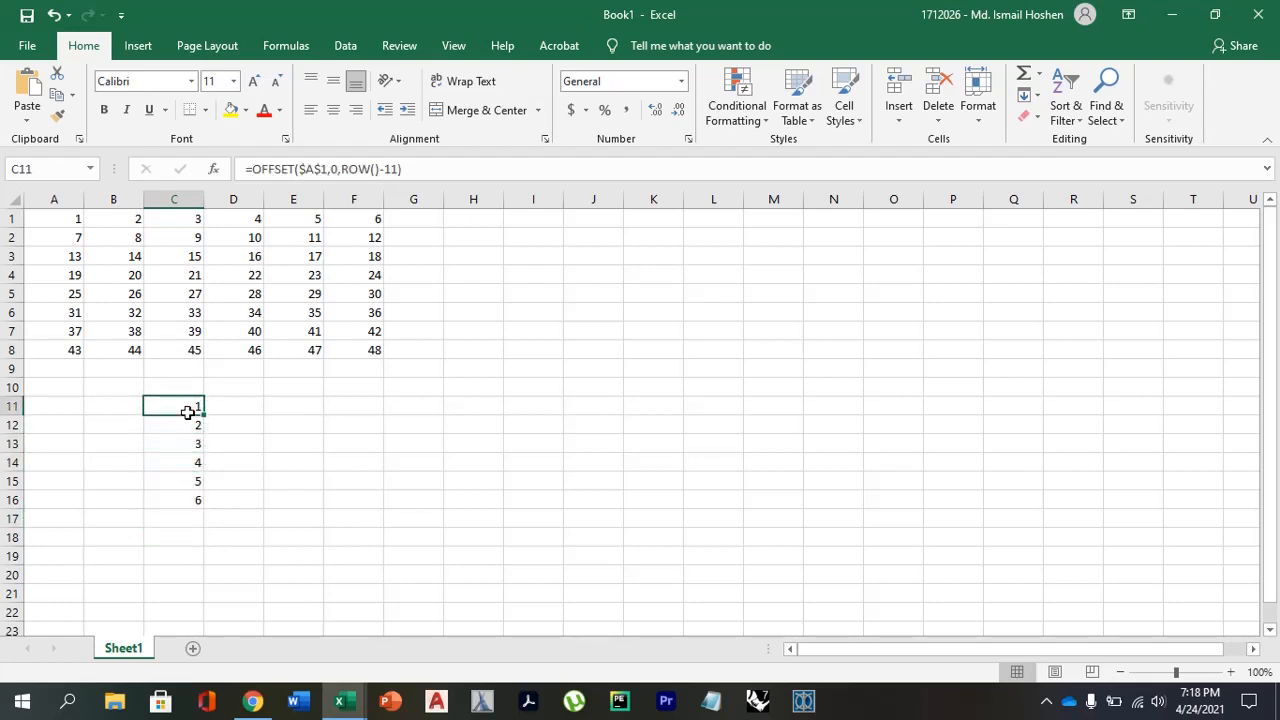
click(420, 170)
text())
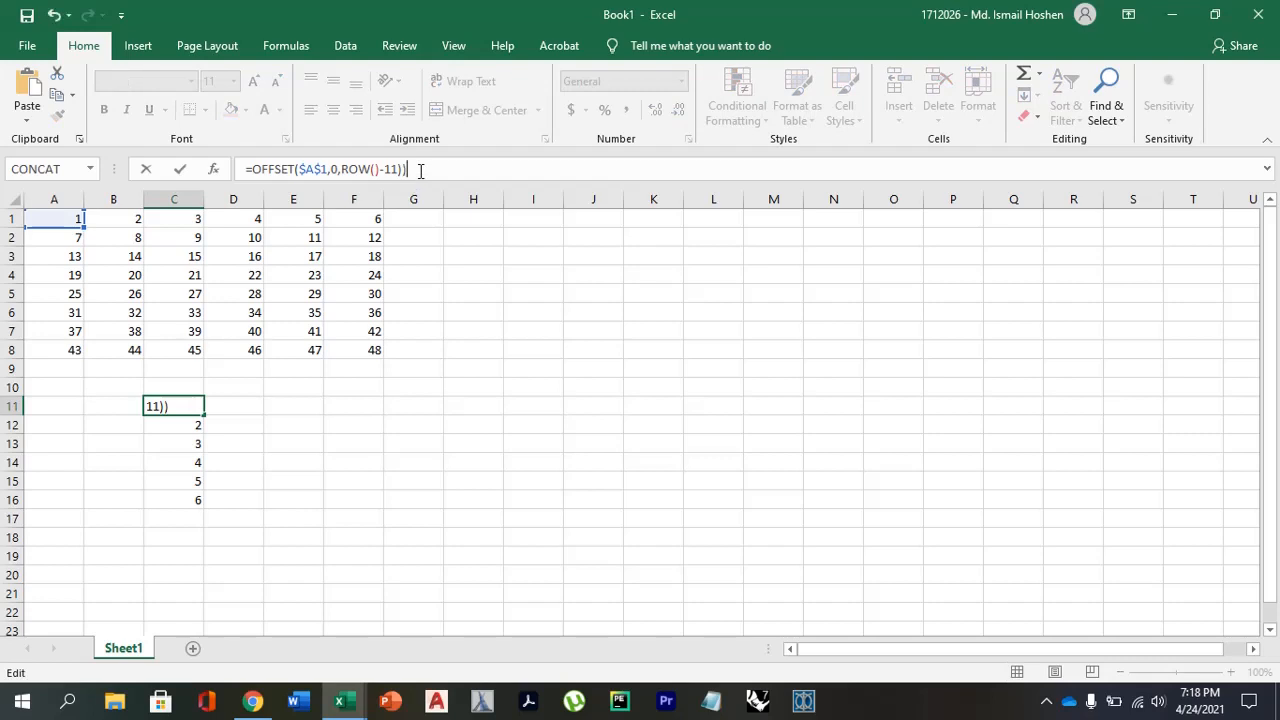
click(252, 168)
text(()
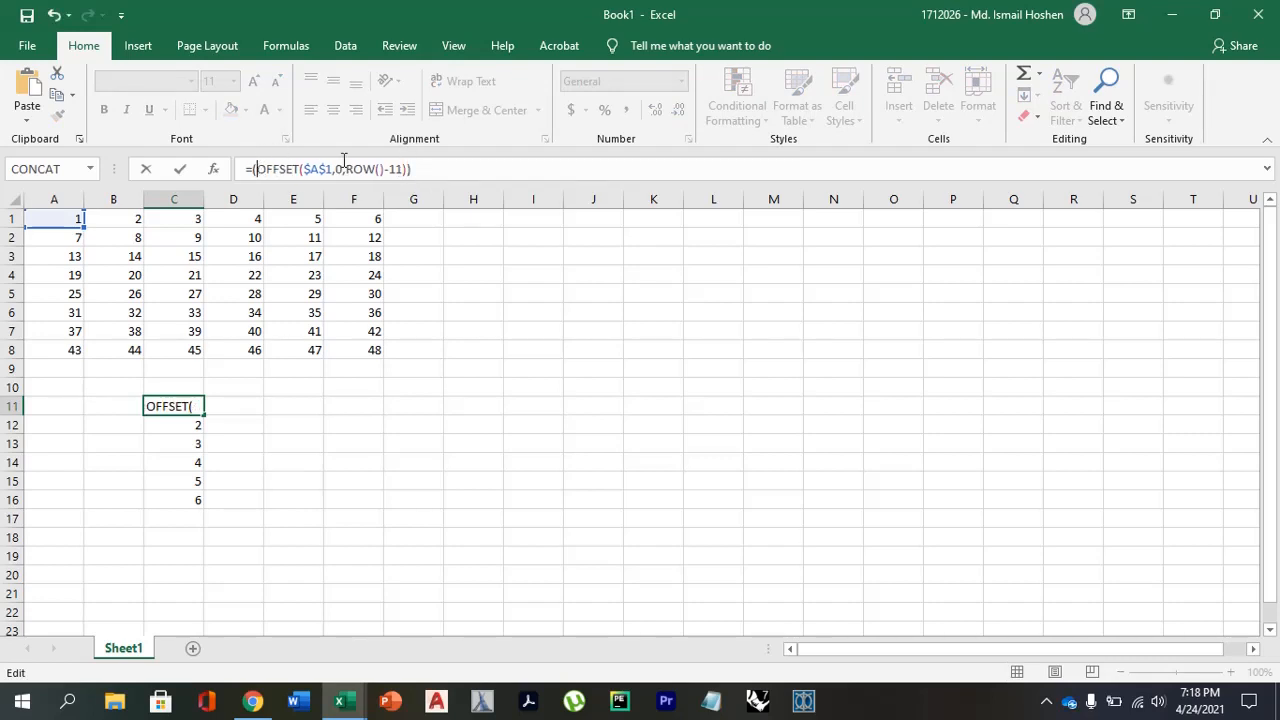
click(425, 167)
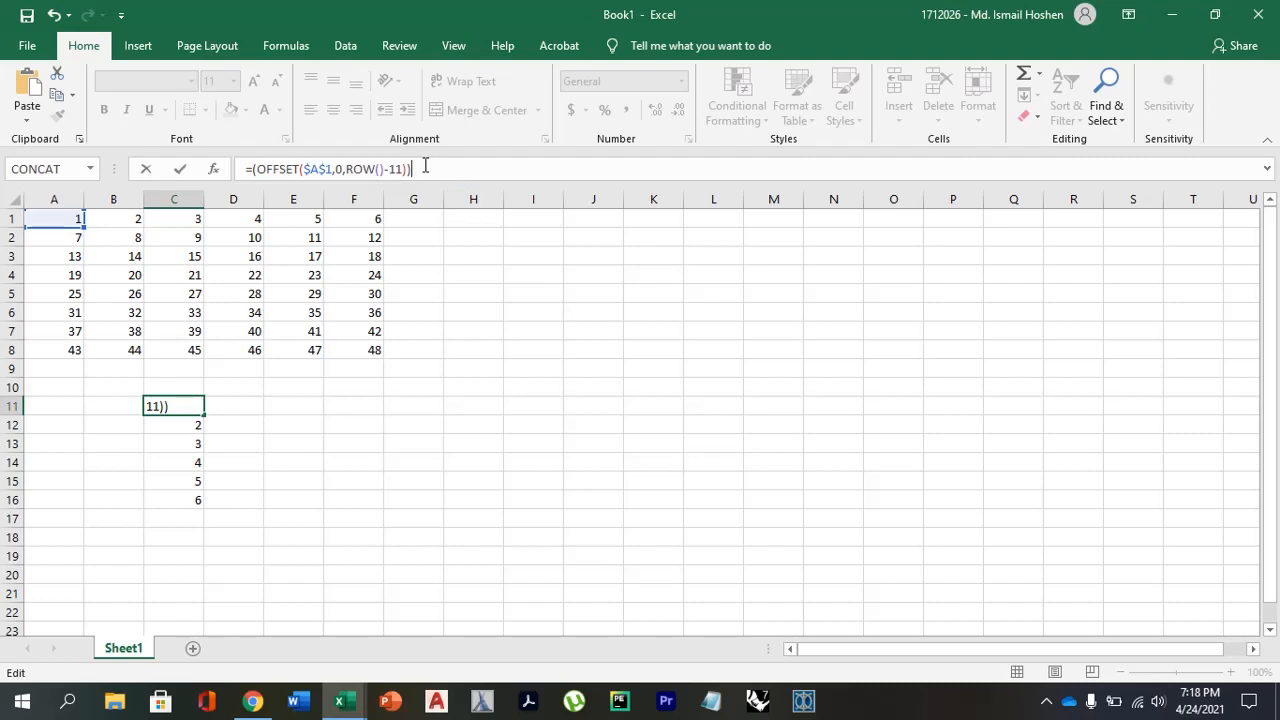
text(*2)
key(Return)
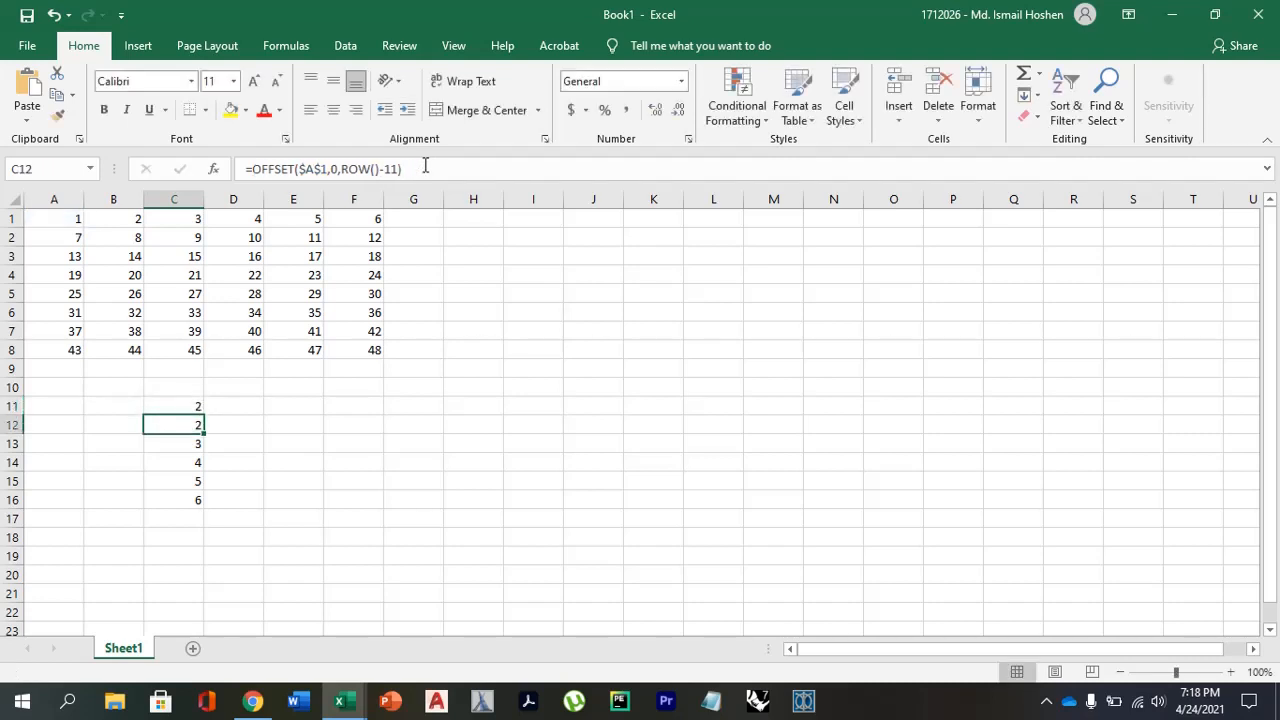
Fill the doubled OFFSET formula from C11 down to C16 and check the copied formula in C14.
click(185, 406)
drag(204, 414, 190, 510)
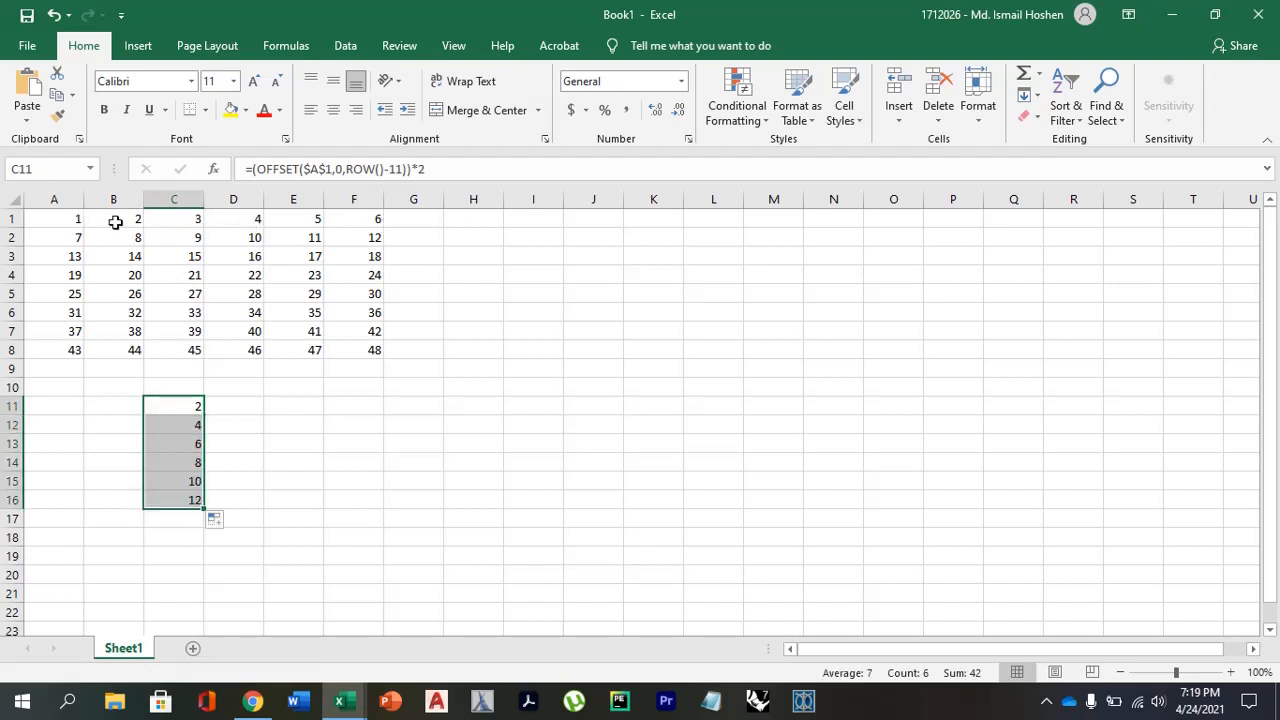
click(172, 458)
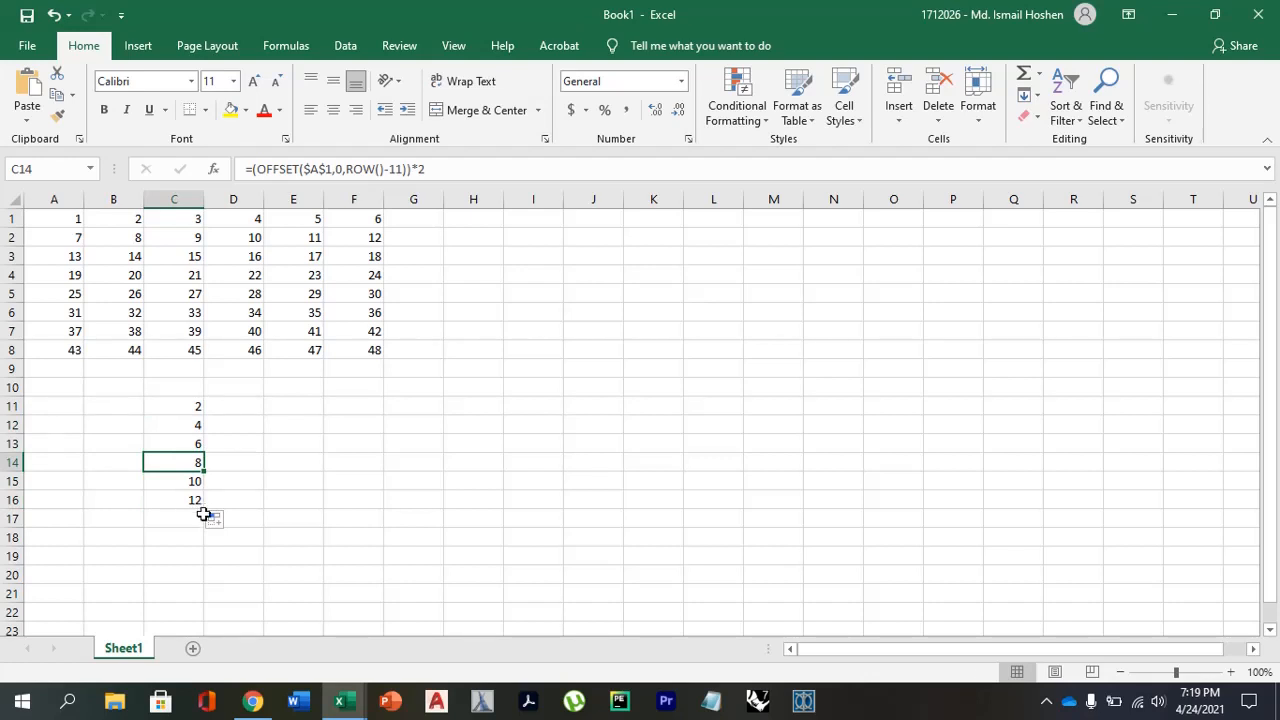
Clear the formulas in C11:C16 and extend the number series in column A down to A18.
drag(177, 405, 196, 502)
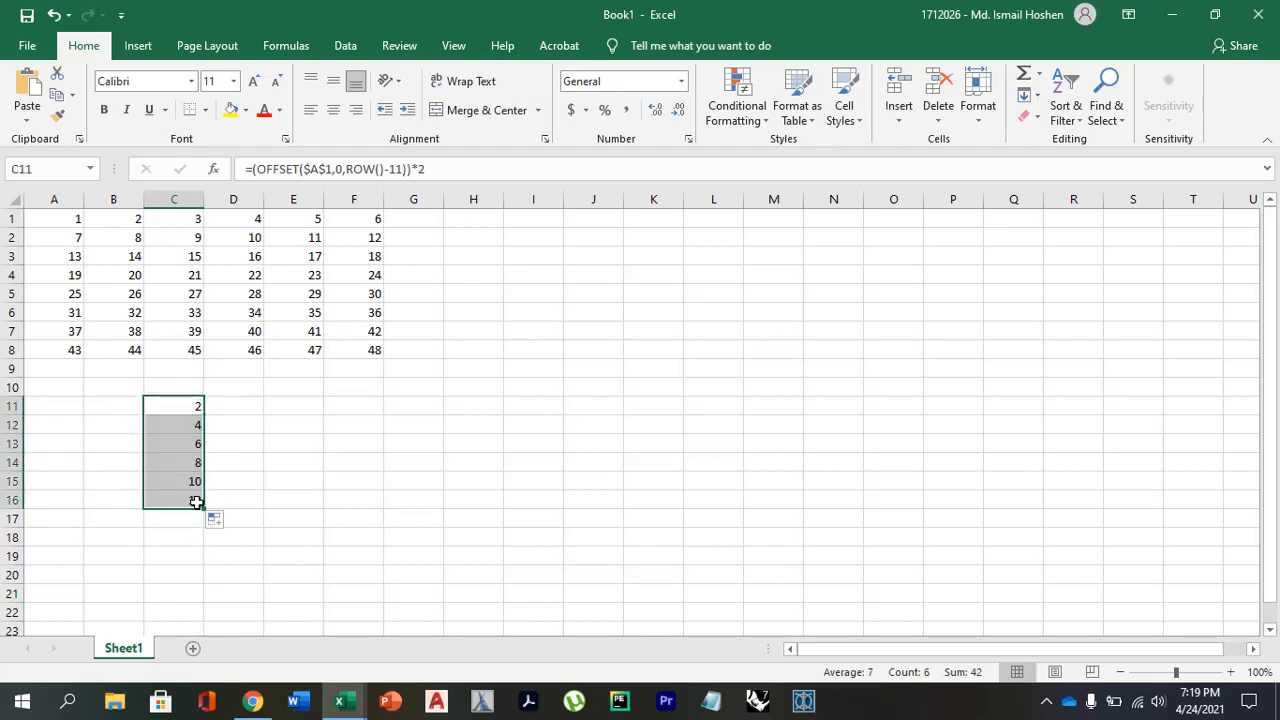
key(Delete)
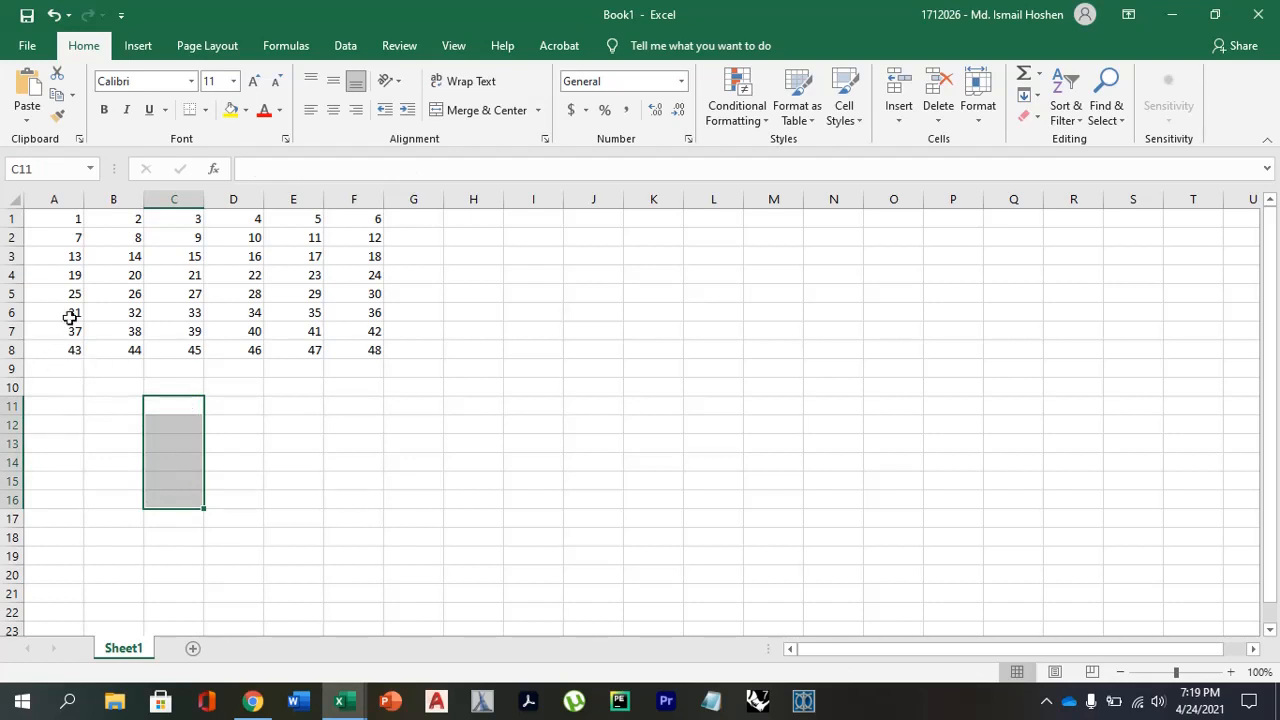
drag(74, 330, 72, 540)
Enter =A1 in E14 and fill the formula down to E20.
click(304, 460)
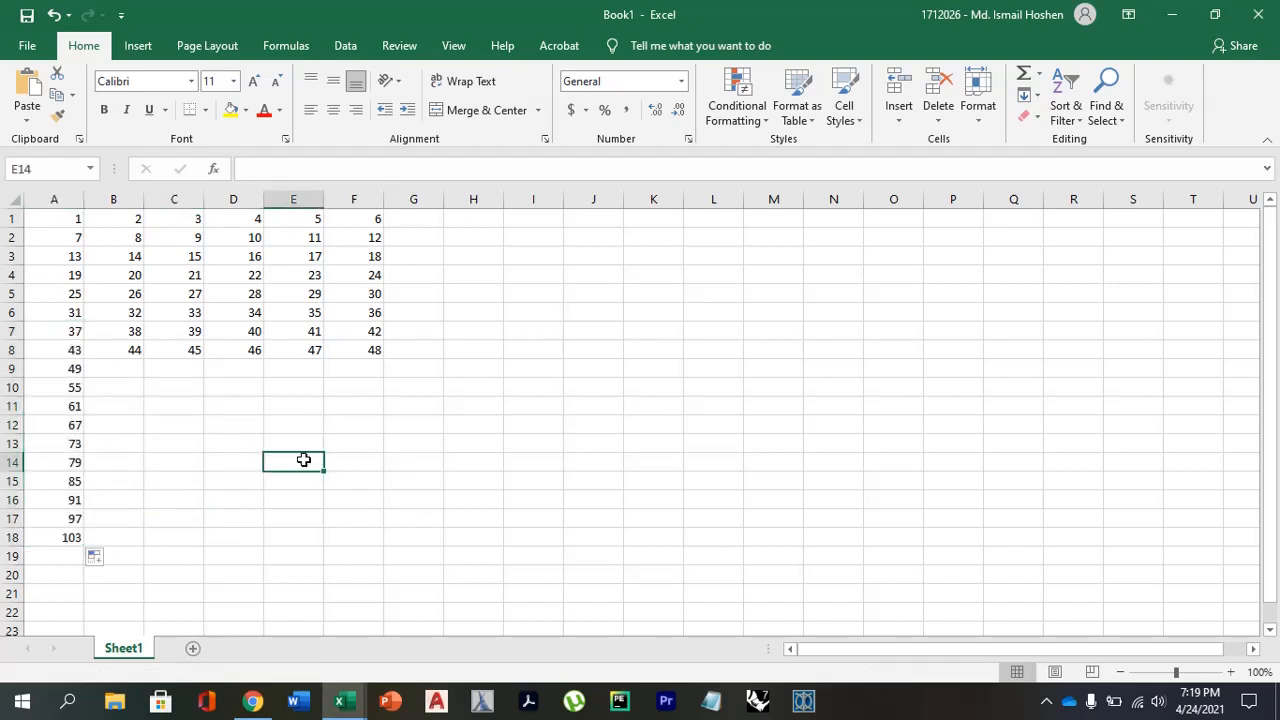
text(=)
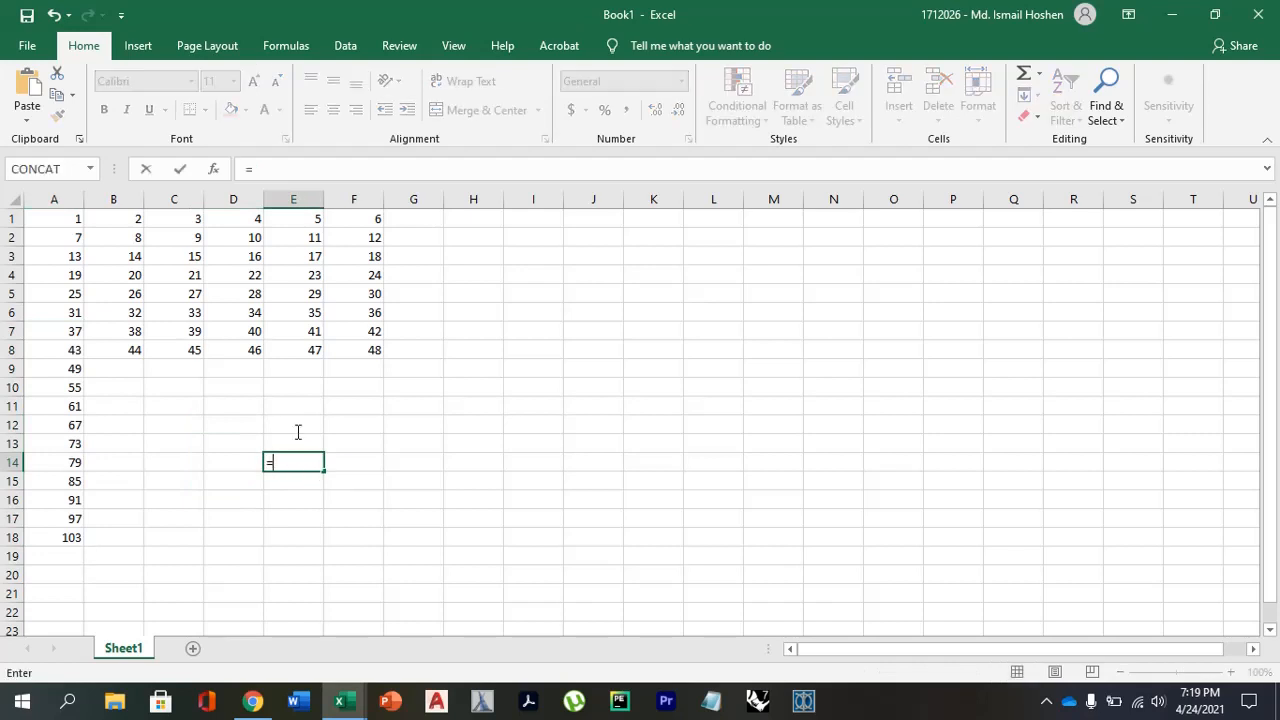
click(63, 219)
key(Return)
click(292, 461)
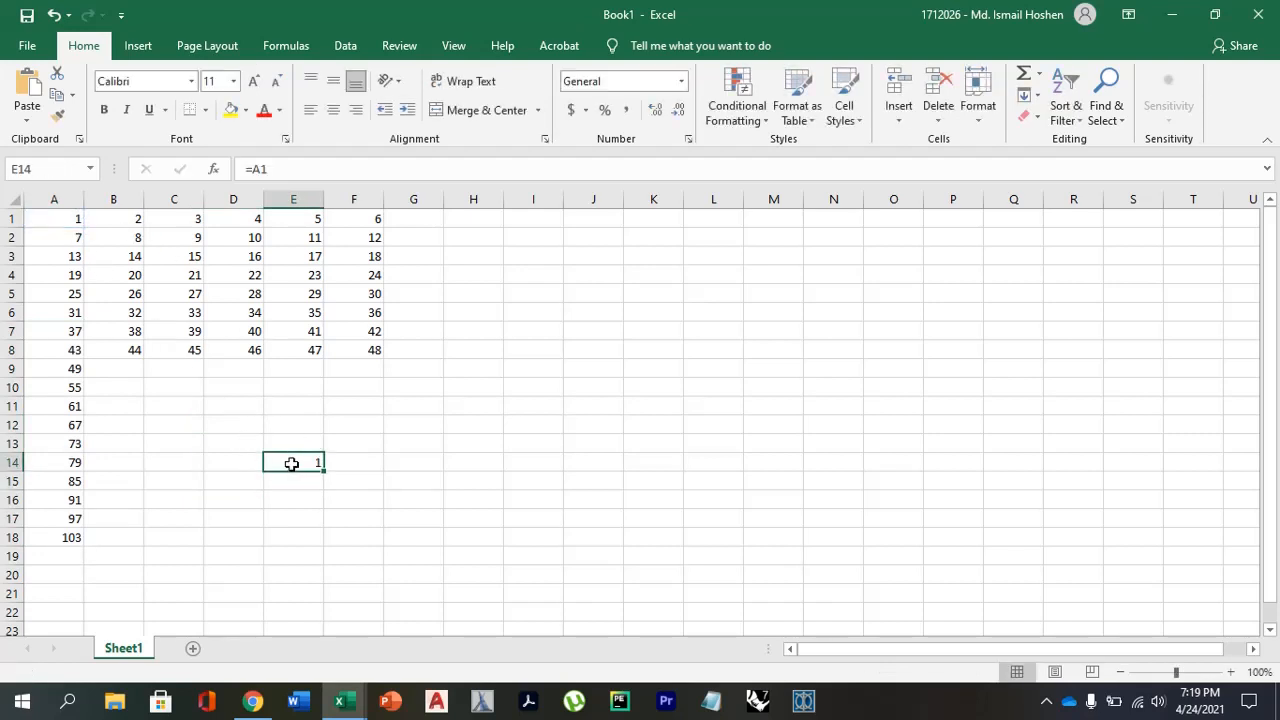
drag(325, 471, 329, 580)
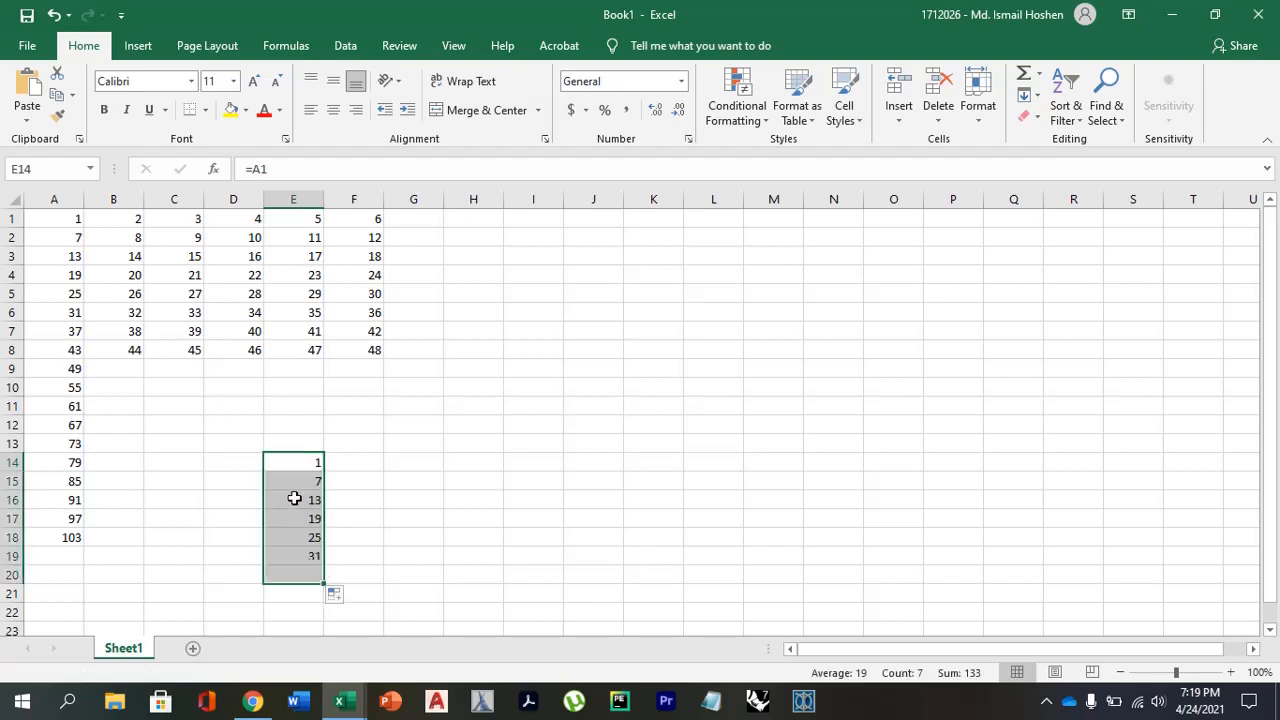
Check the copied cell references in E15 and E14 against their source cells in column A.
click(75, 241)
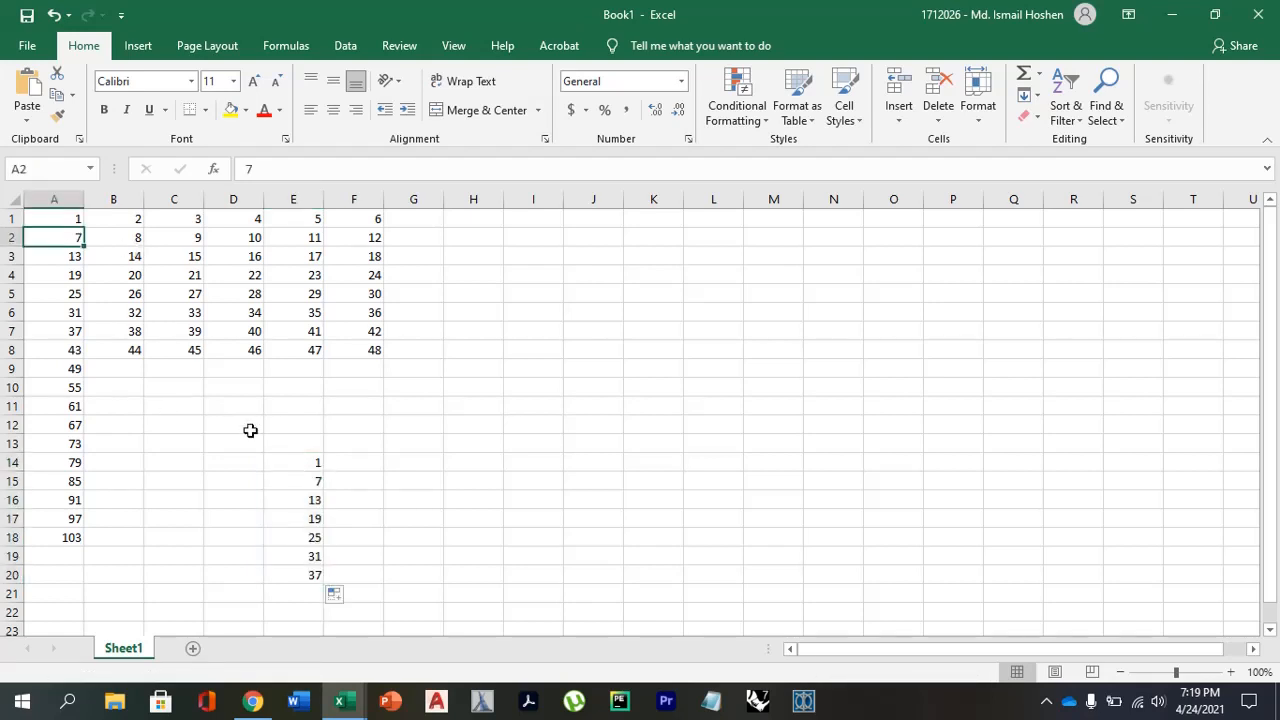
click(291, 480)
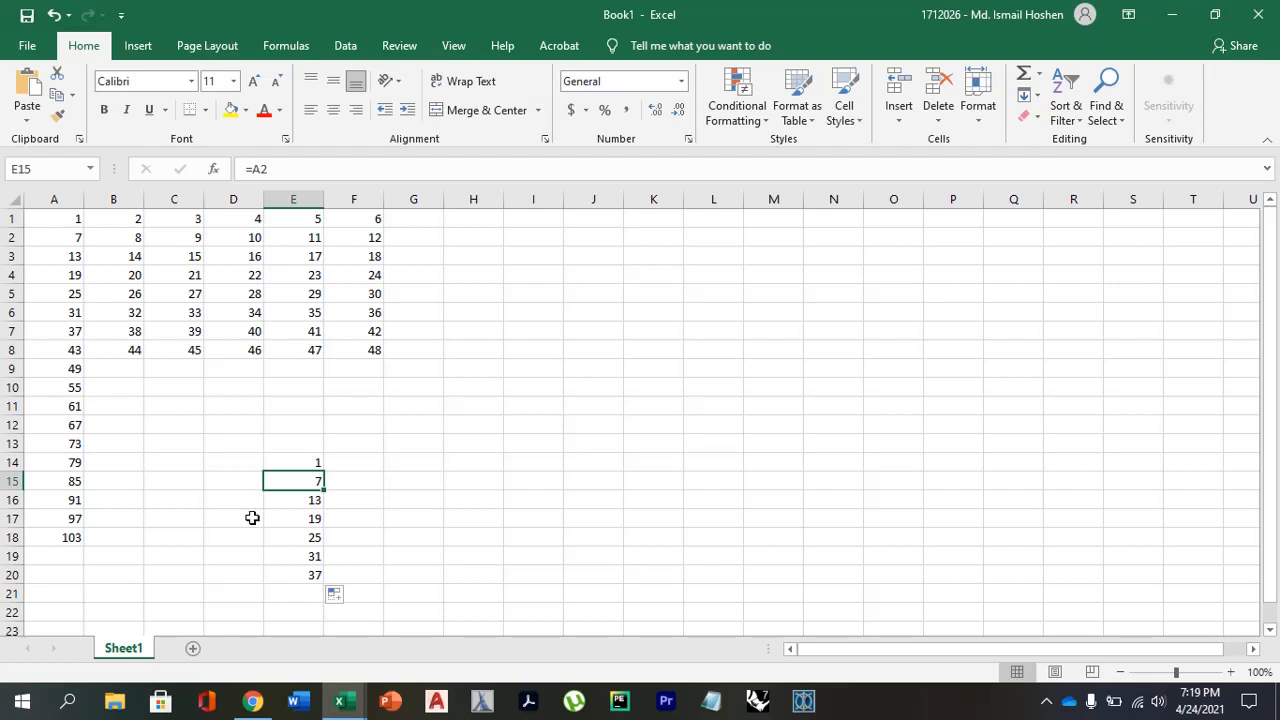
click(306, 460)
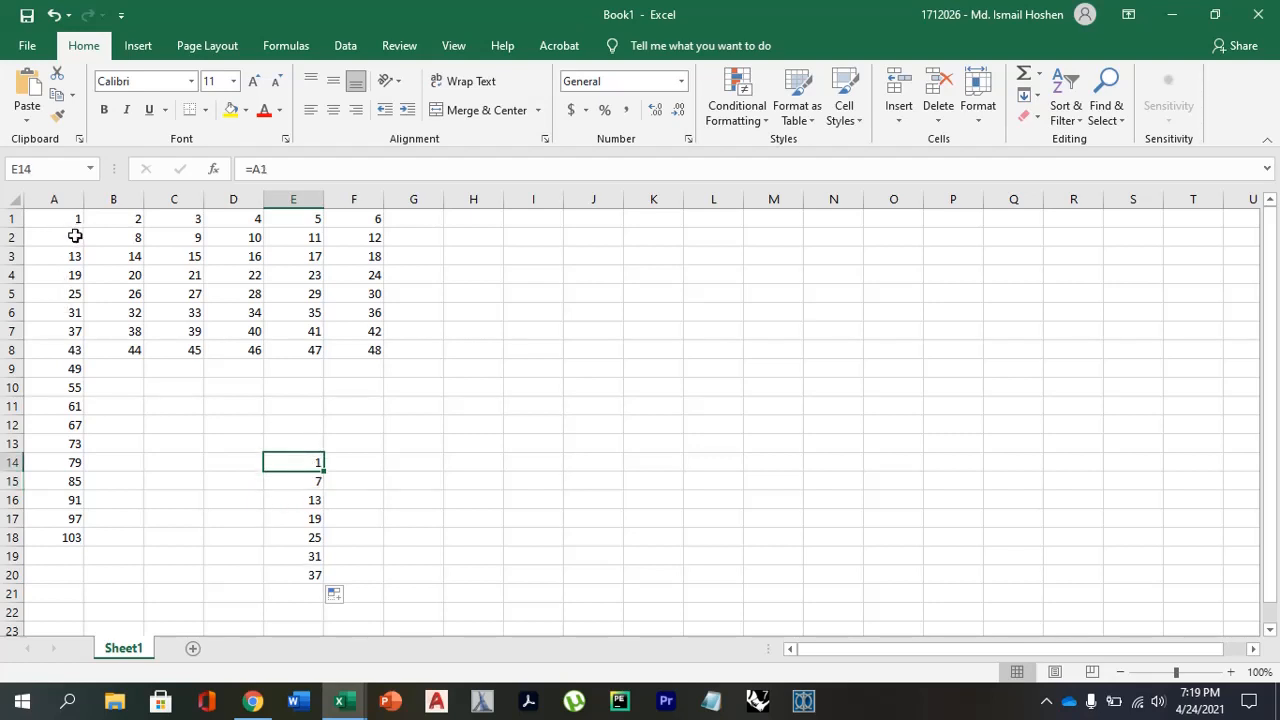
Extend the number series in column A down to A26.
click(62, 308)
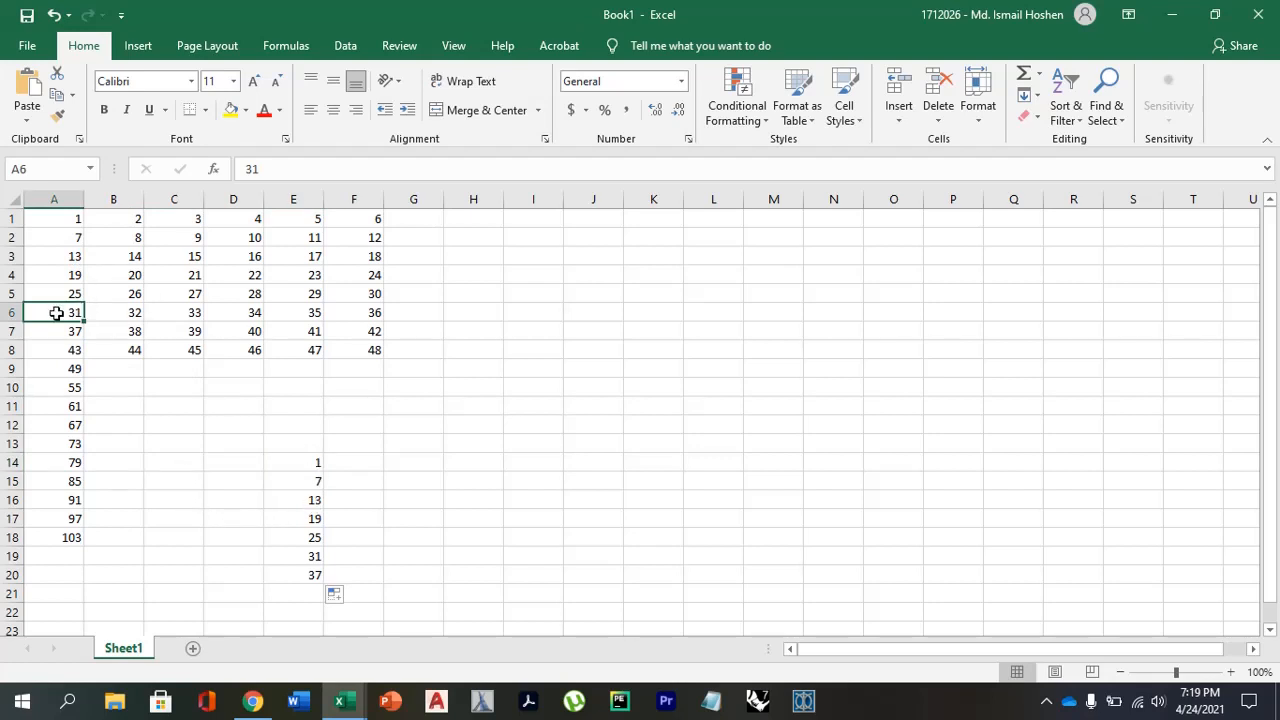
scroll(77, 503, down, 1)
drag(63, 446, 85, 631)
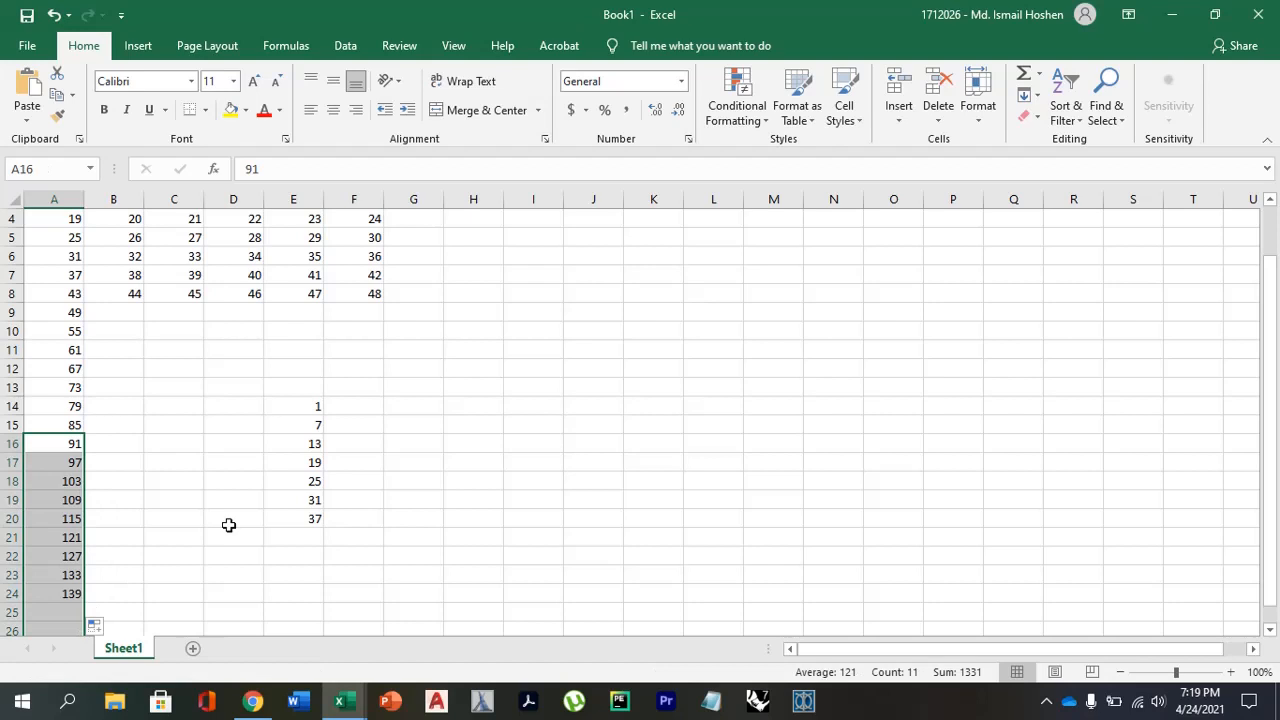
Replace the plain reference in E14 with an OFFSET function that uses the absolute reference $A$1.
click(310, 406)
scroll(321, 408, up, 1)
drag(271, 171, 258, 180)
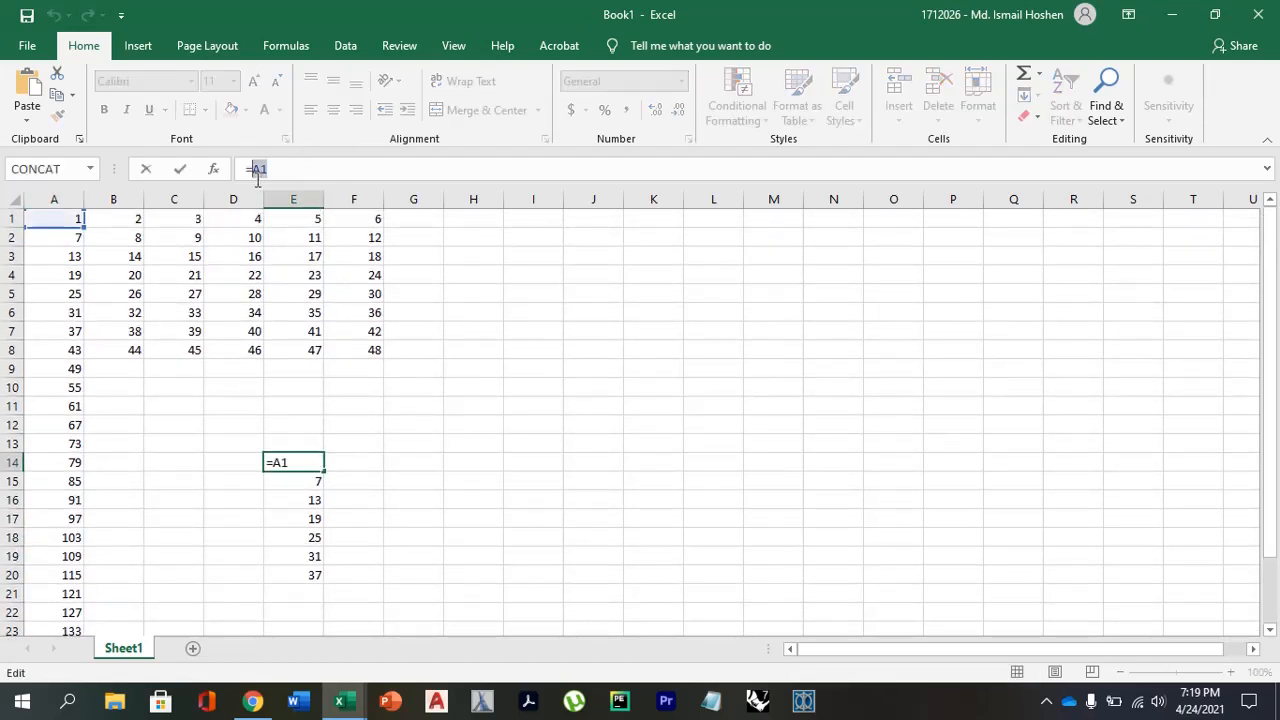
text(OD)
key(BackSpace)
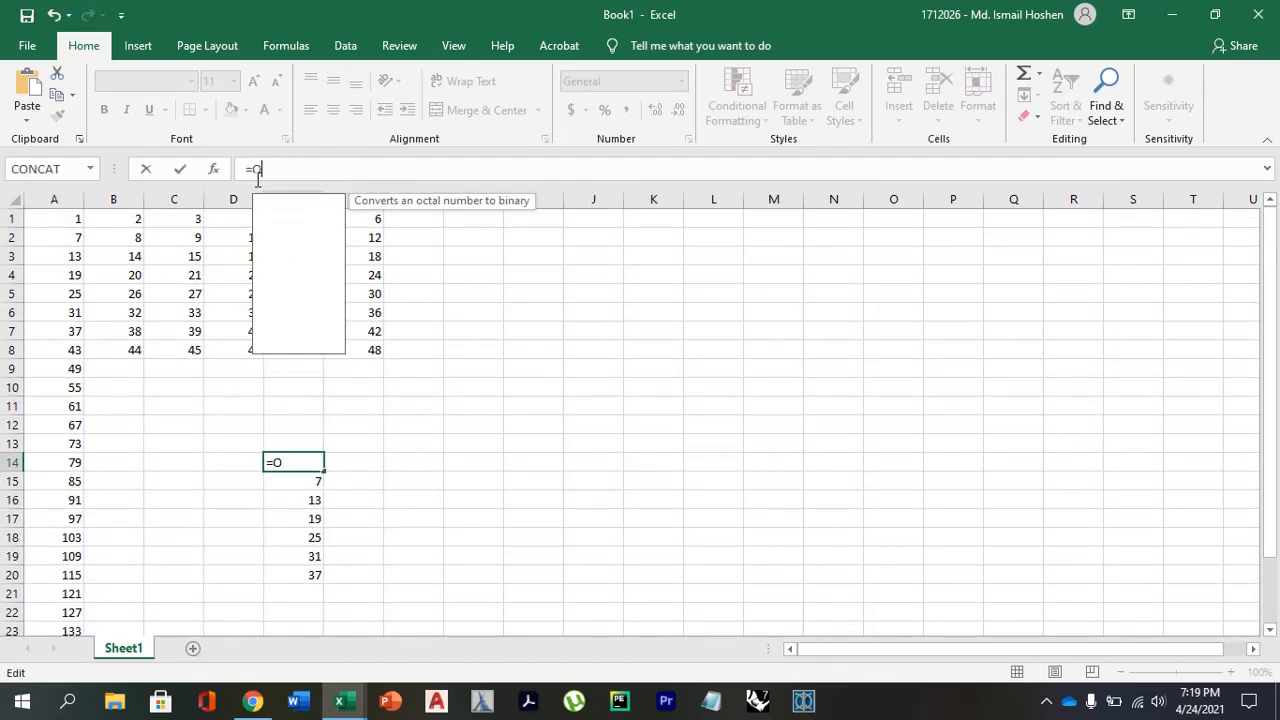
text(FF)
double_click(316, 203)
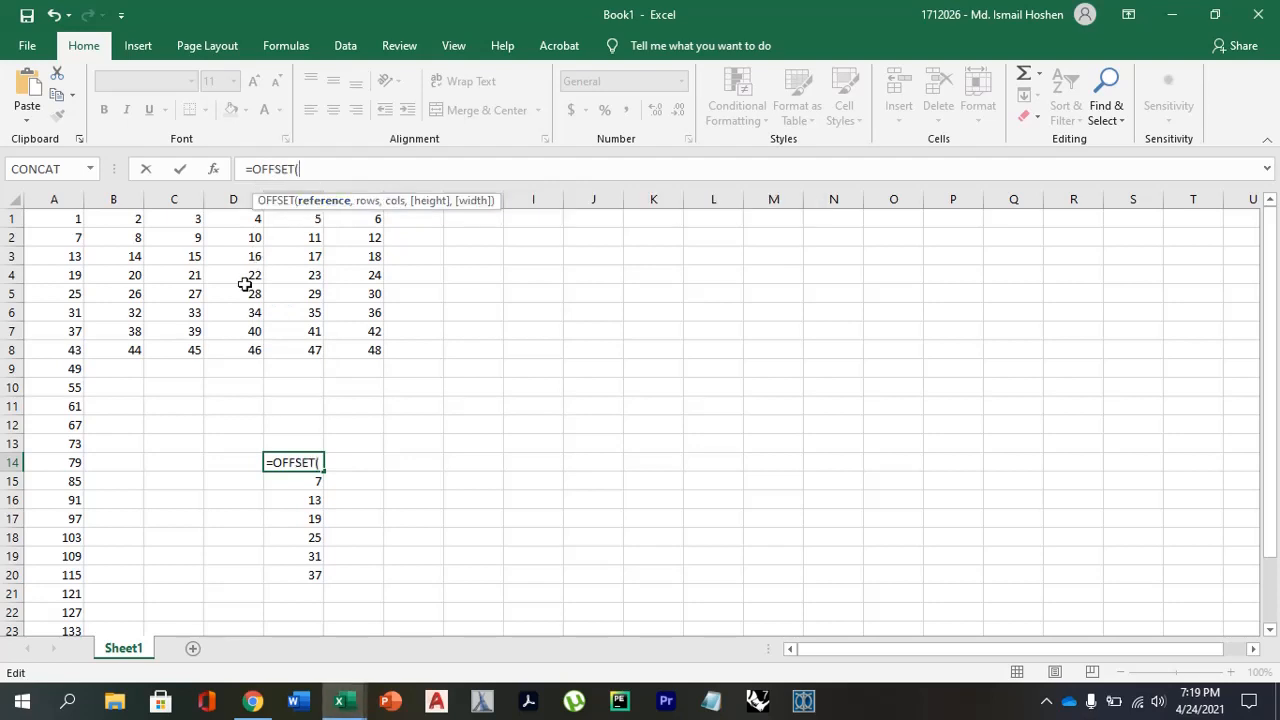
click(64, 222)
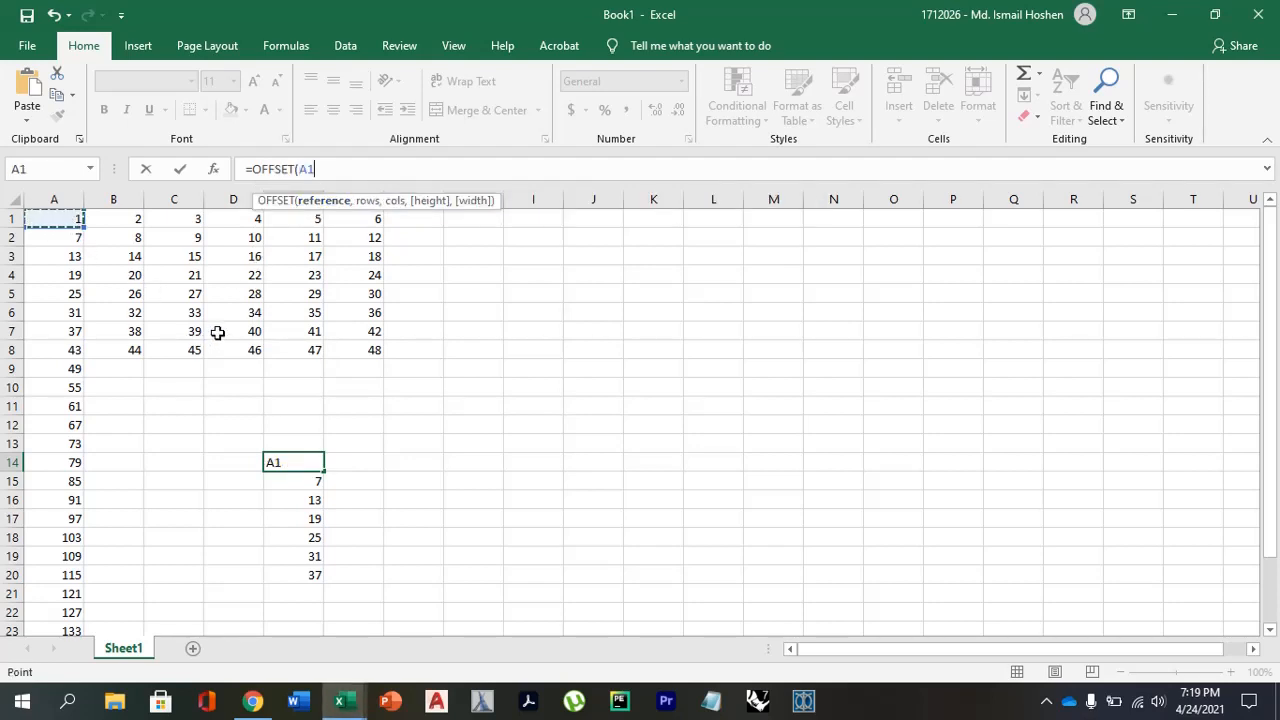
key(F4)
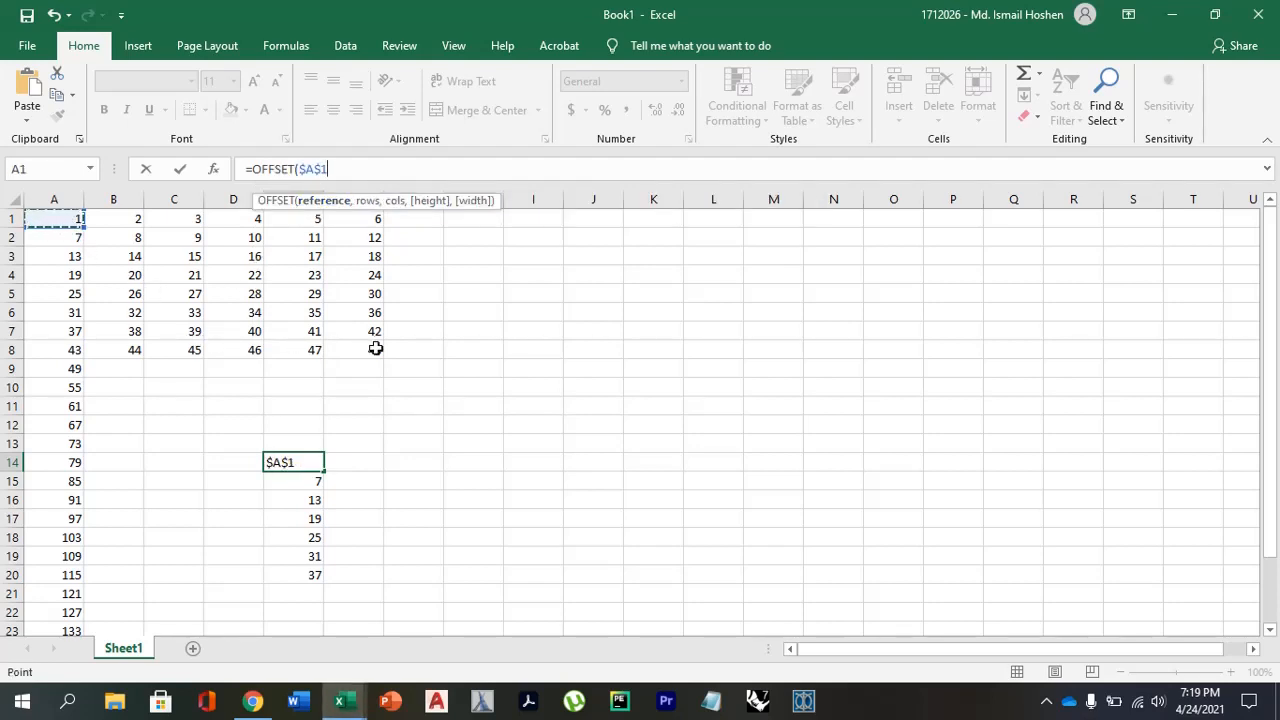
text(,)
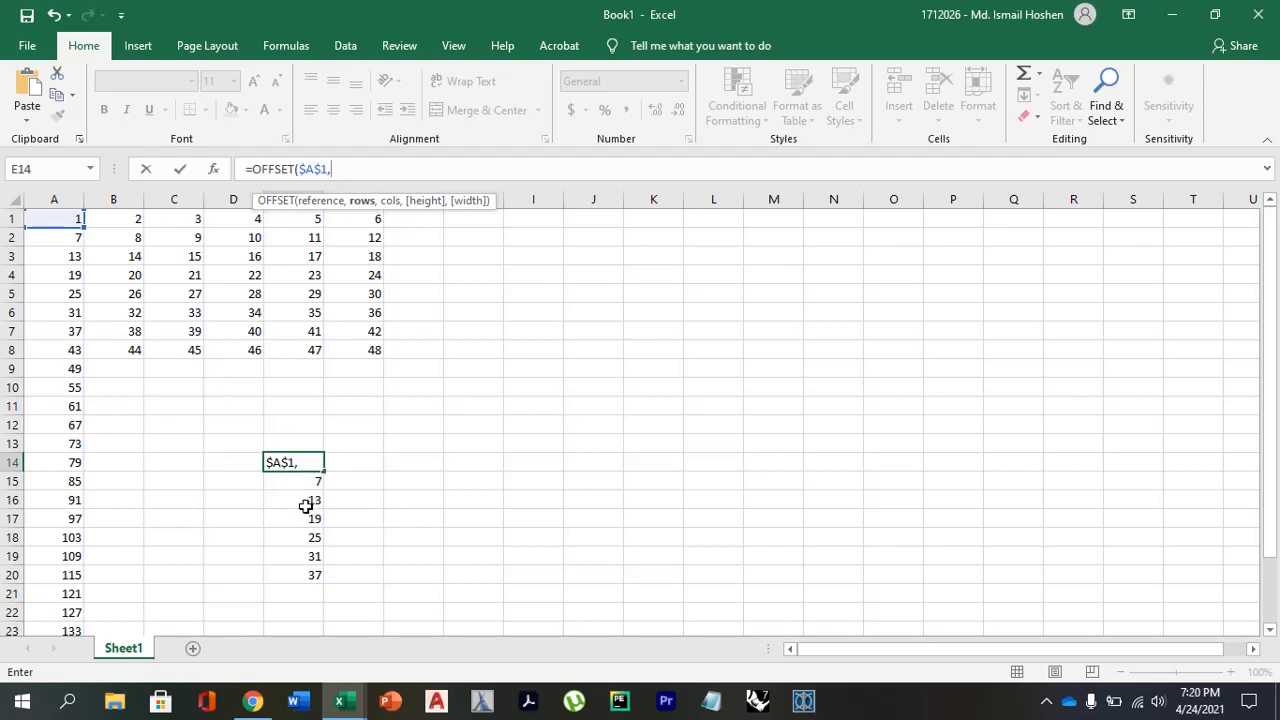
Set the rows argument of the OFFSET formula in E14 to (ROW()-14)*5.
text(R)
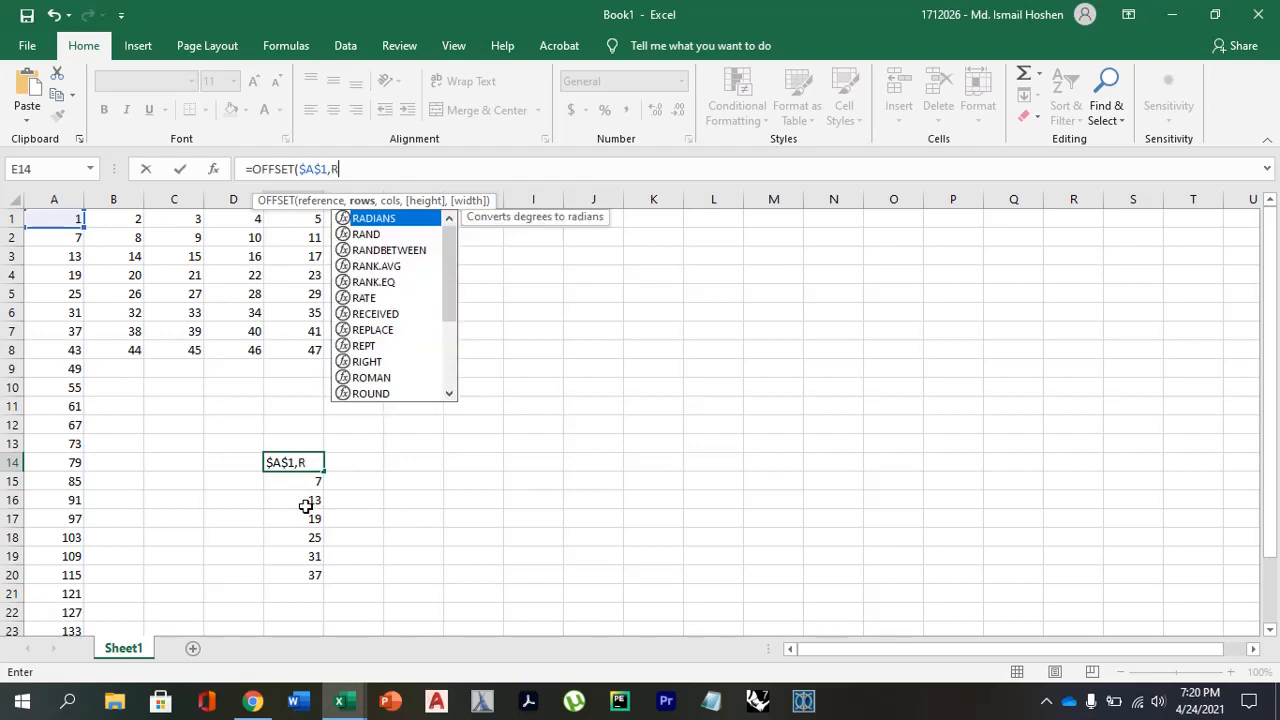
key(BackSpace)
text(ROW)
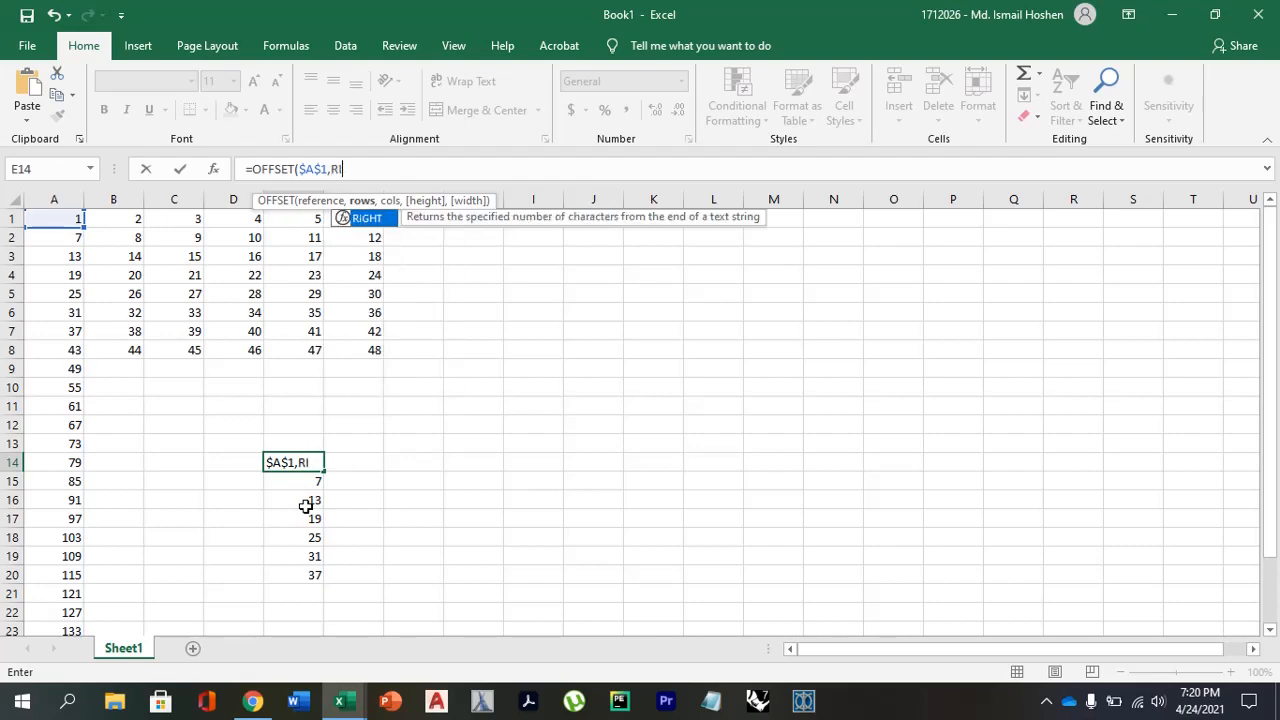
text(()-14)
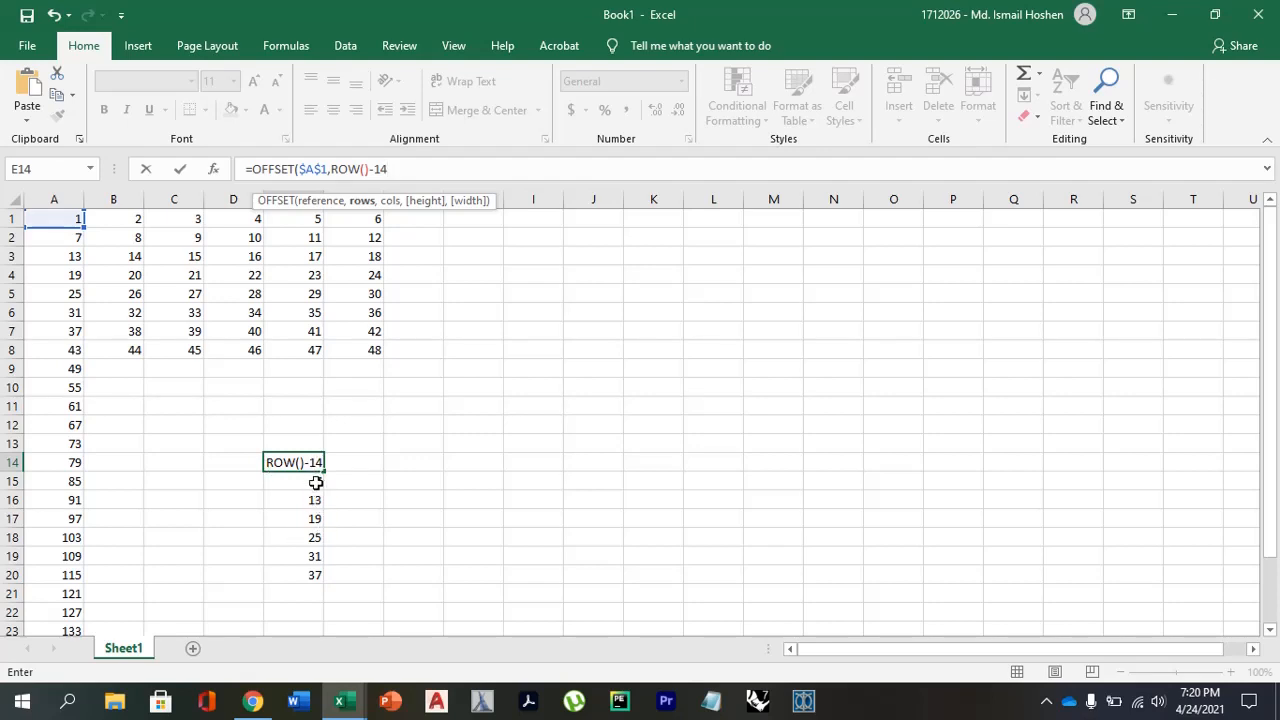
text())
click(329, 168)
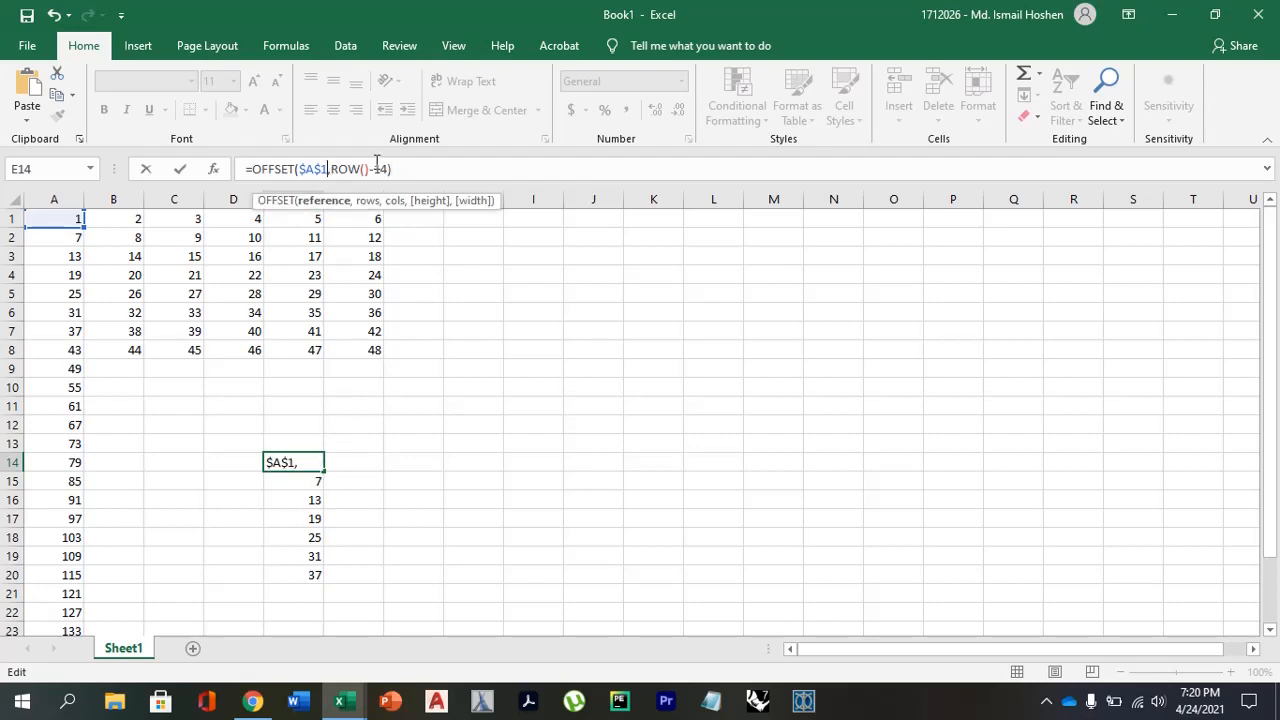
text(()
click(406, 170)
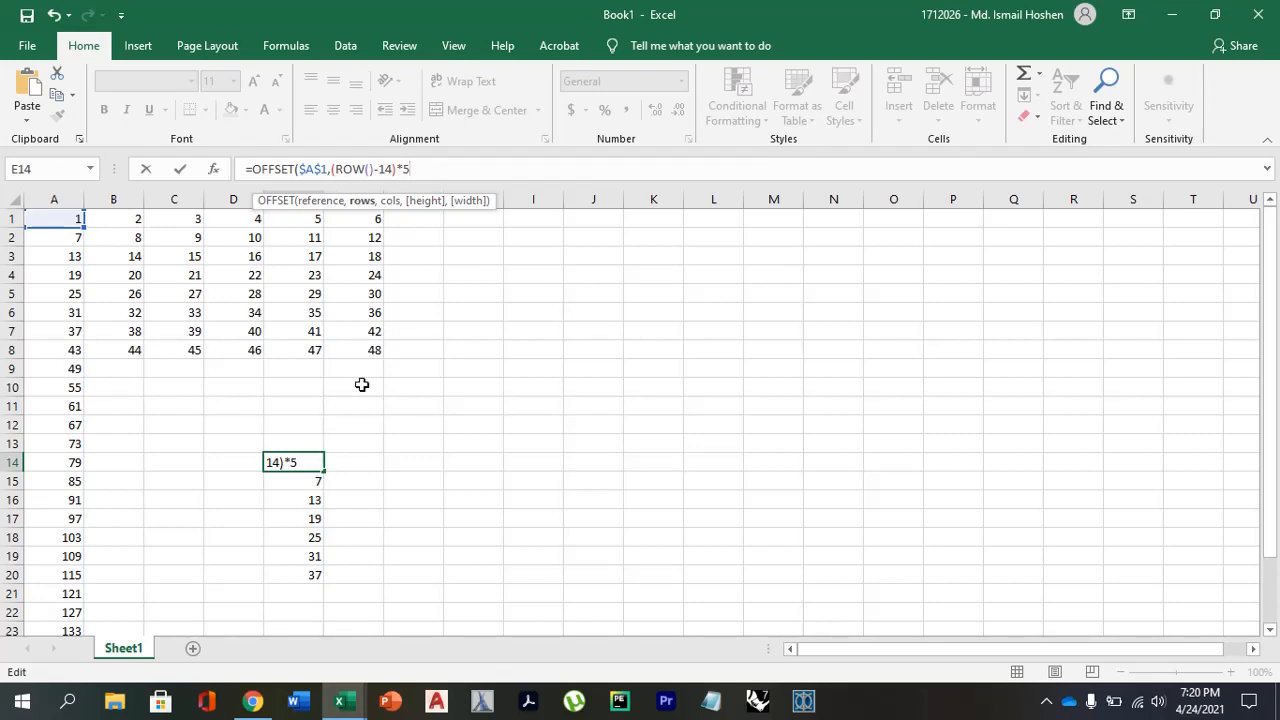
Complete E14 as =OFFSET($A$1,(ROW()-14)*5,0) and fill the formula down to E20.
text(,)
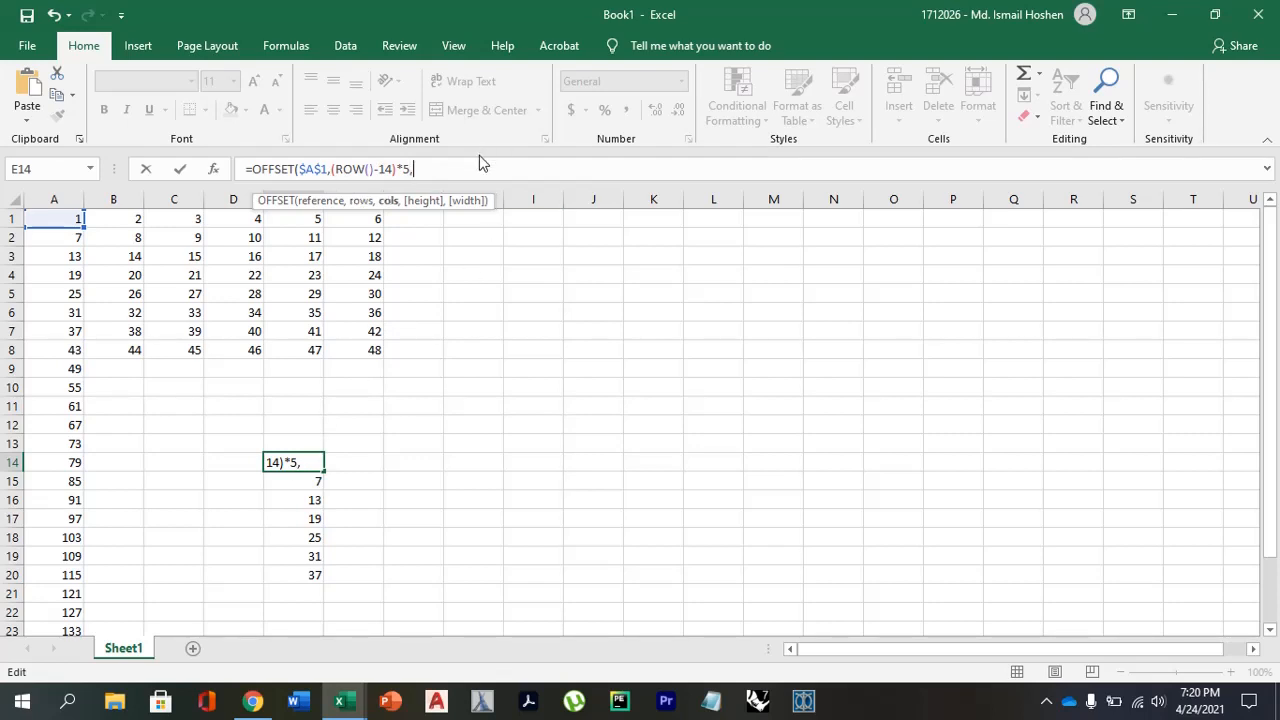
key(BackSpace)
text(0))
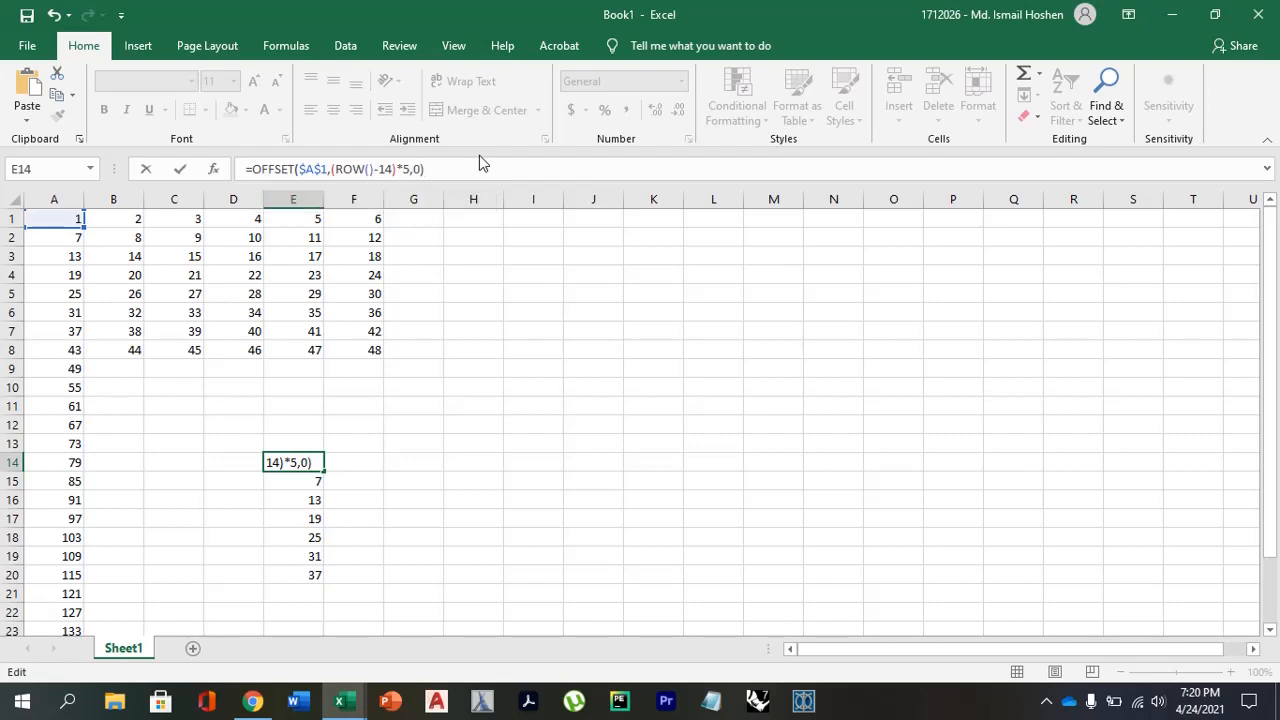
key(Return)
click(312, 463)
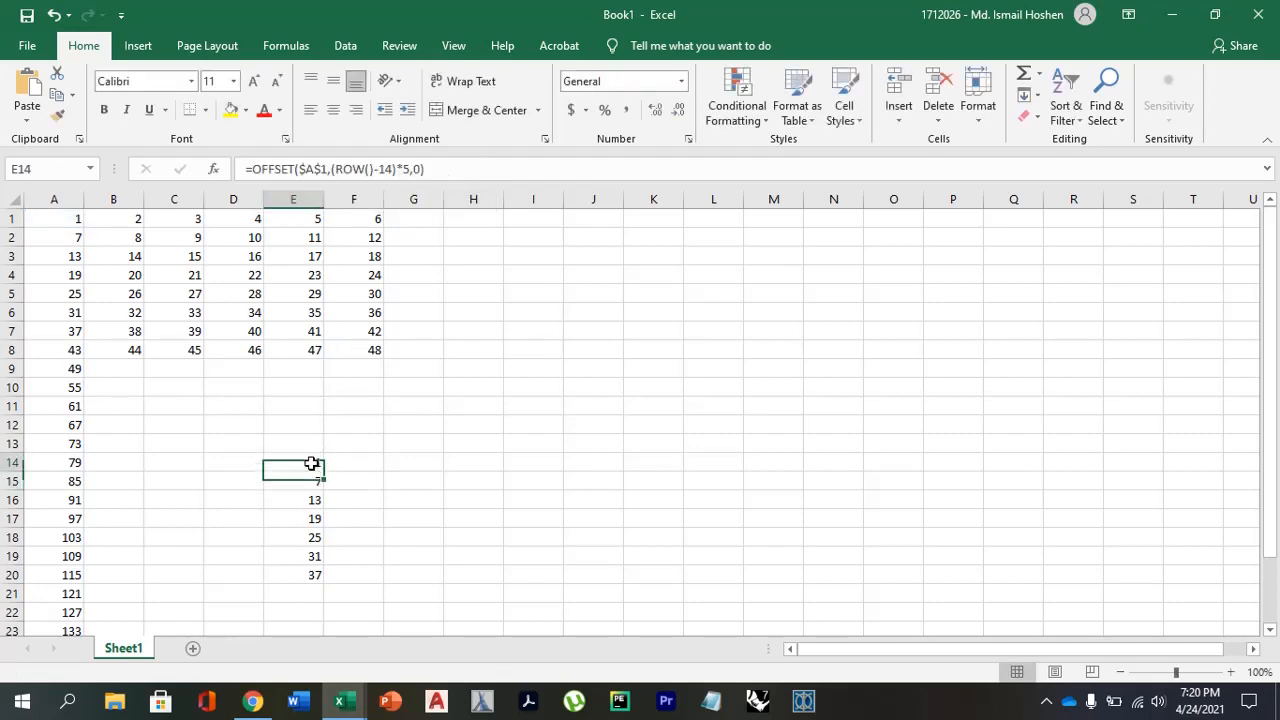
drag(323, 471, 316, 580)
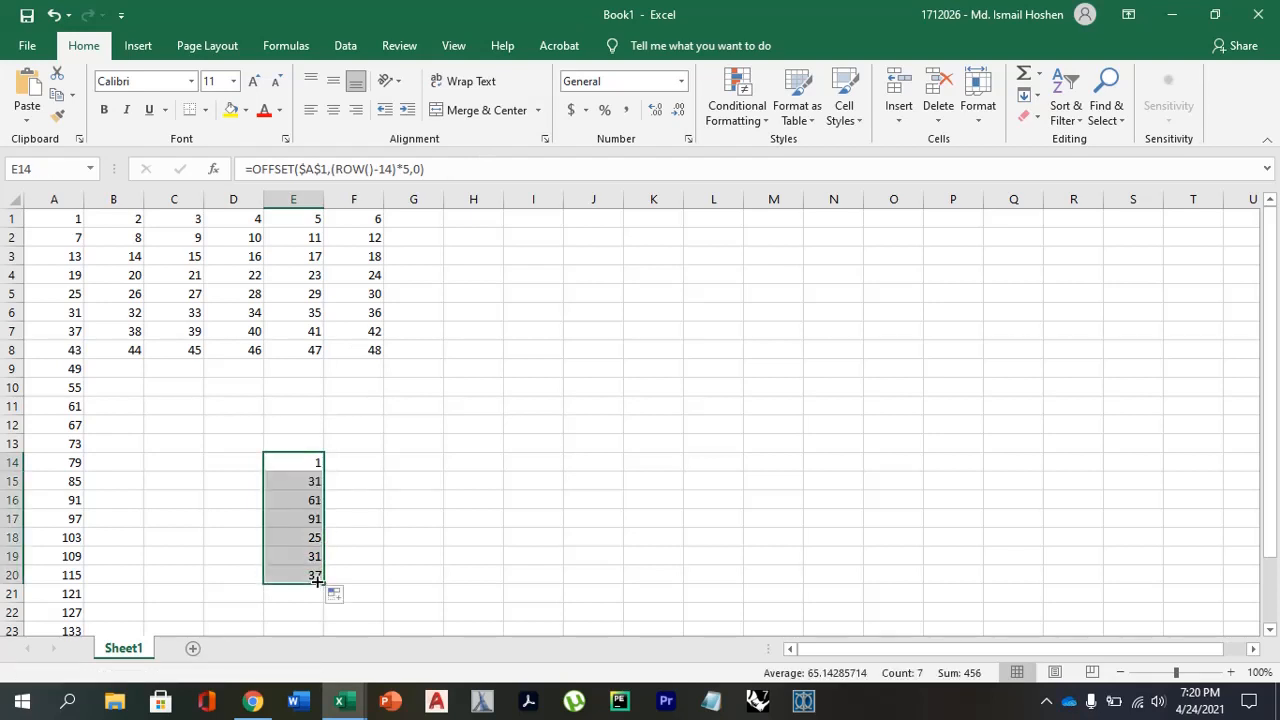
Check the filled OFFSET formulas in E15 to E17 against the original in E14.
click(313, 484)
click(314, 499)
click(316, 515)
click(308, 466)
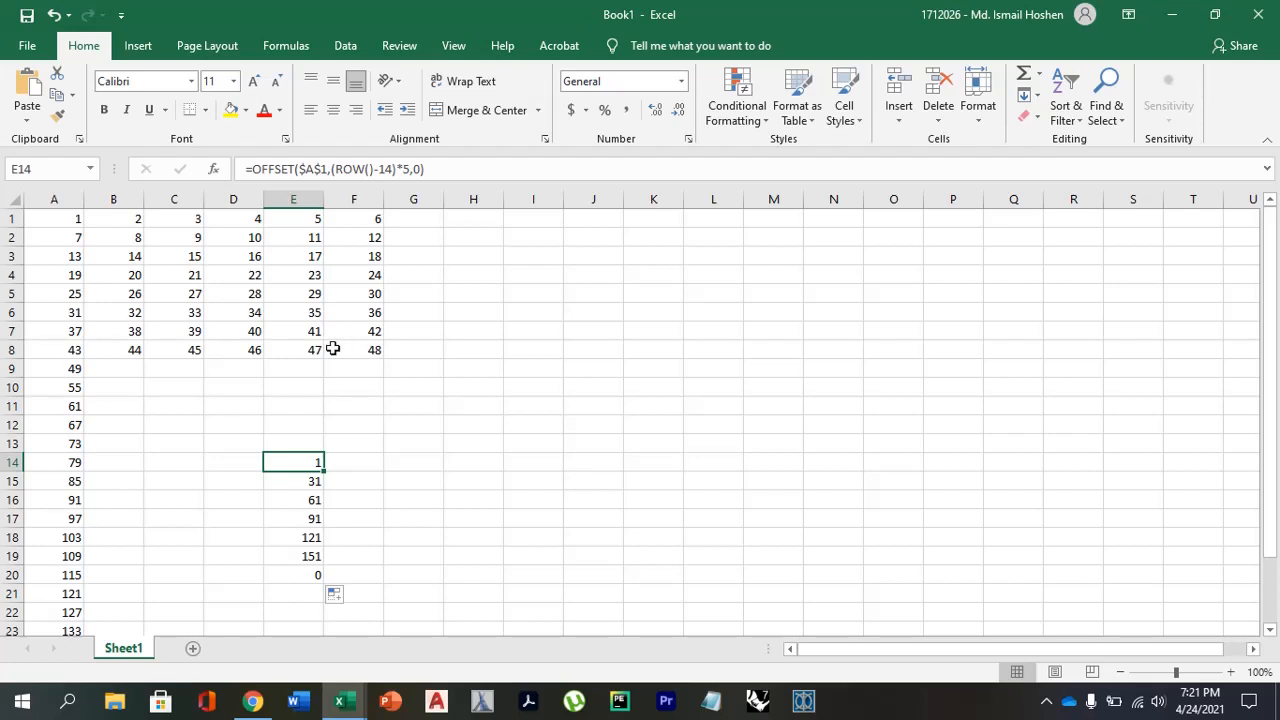
click(1046, 701)
click(1087, 627)
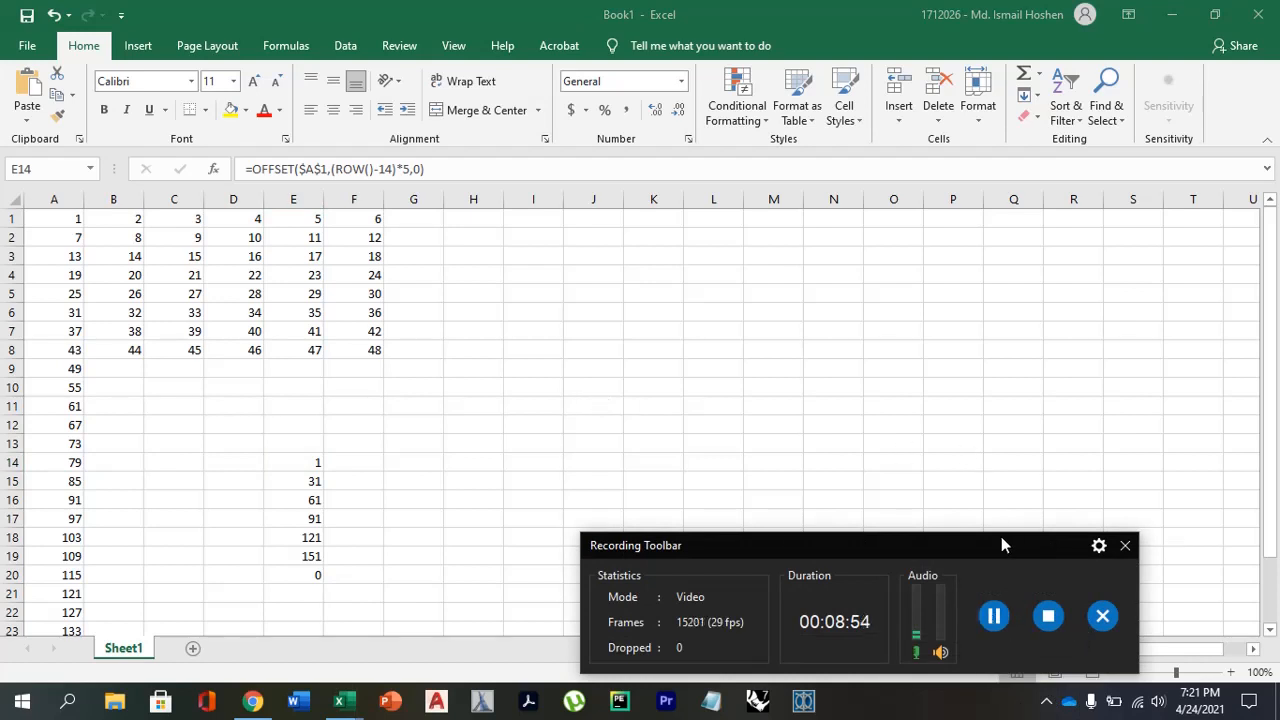
click(994, 616)
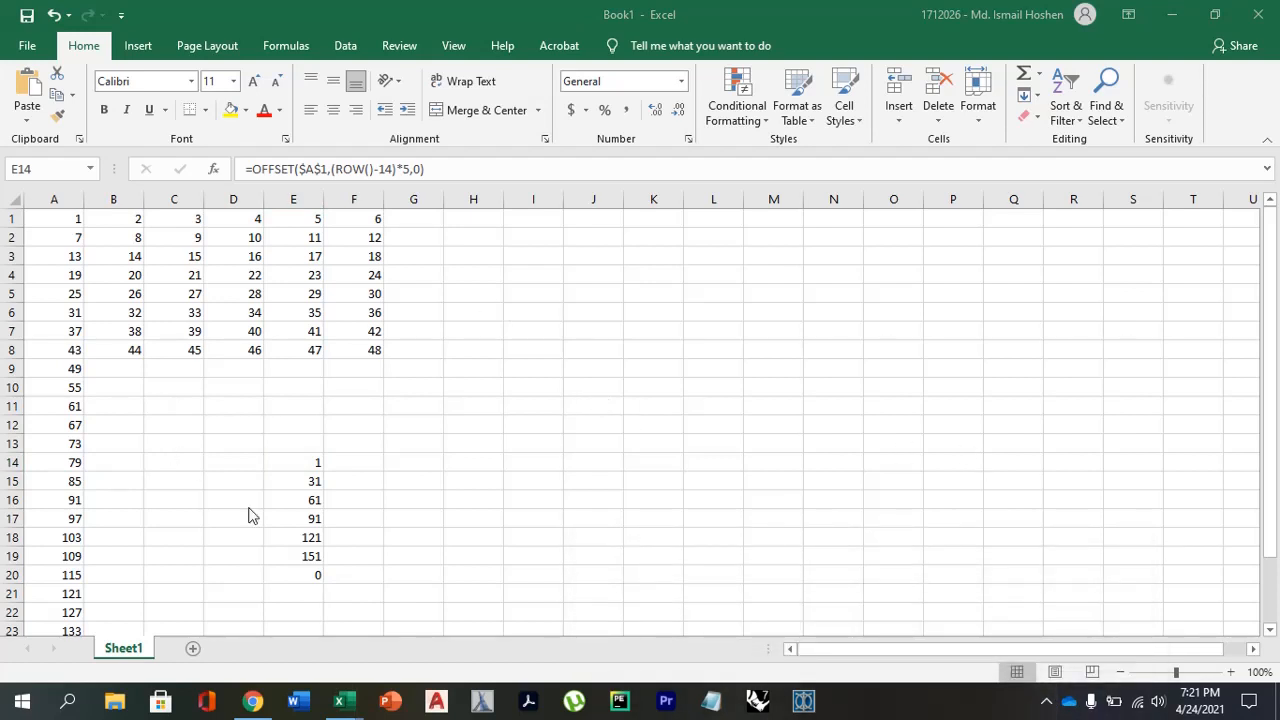
Clear the filled OFFSET formulas from E14:E20.
click(291, 463)
click(311, 492)
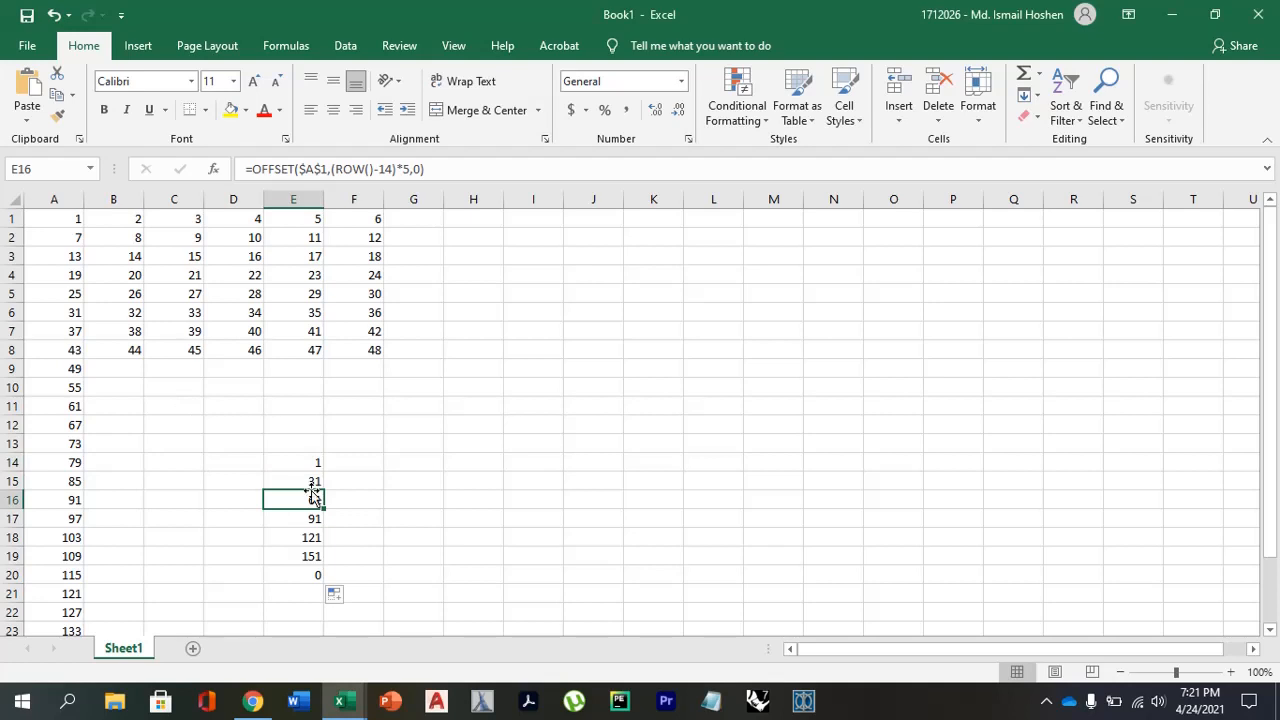
drag(303, 440, 294, 574)
key(Delete)
click(300, 537)
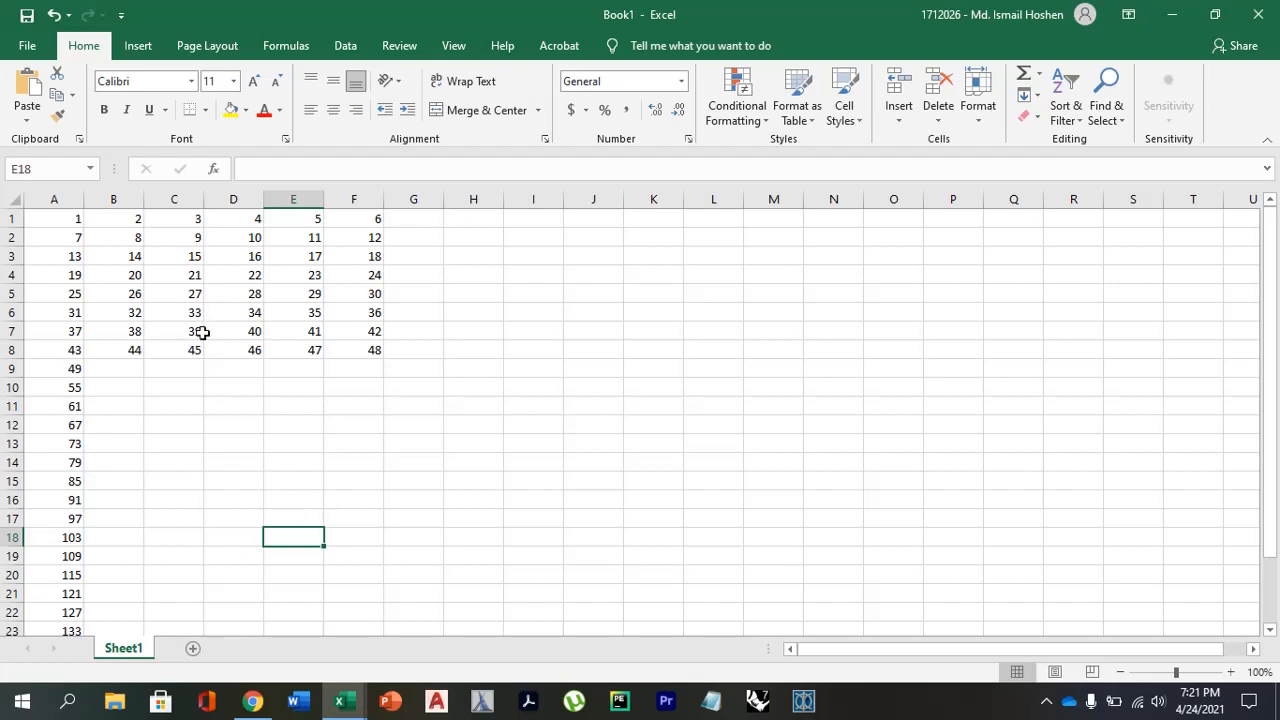
Enter =A1 in E13, fill the formula down to E21 and check the copied reference in E19.
click(311, 443)
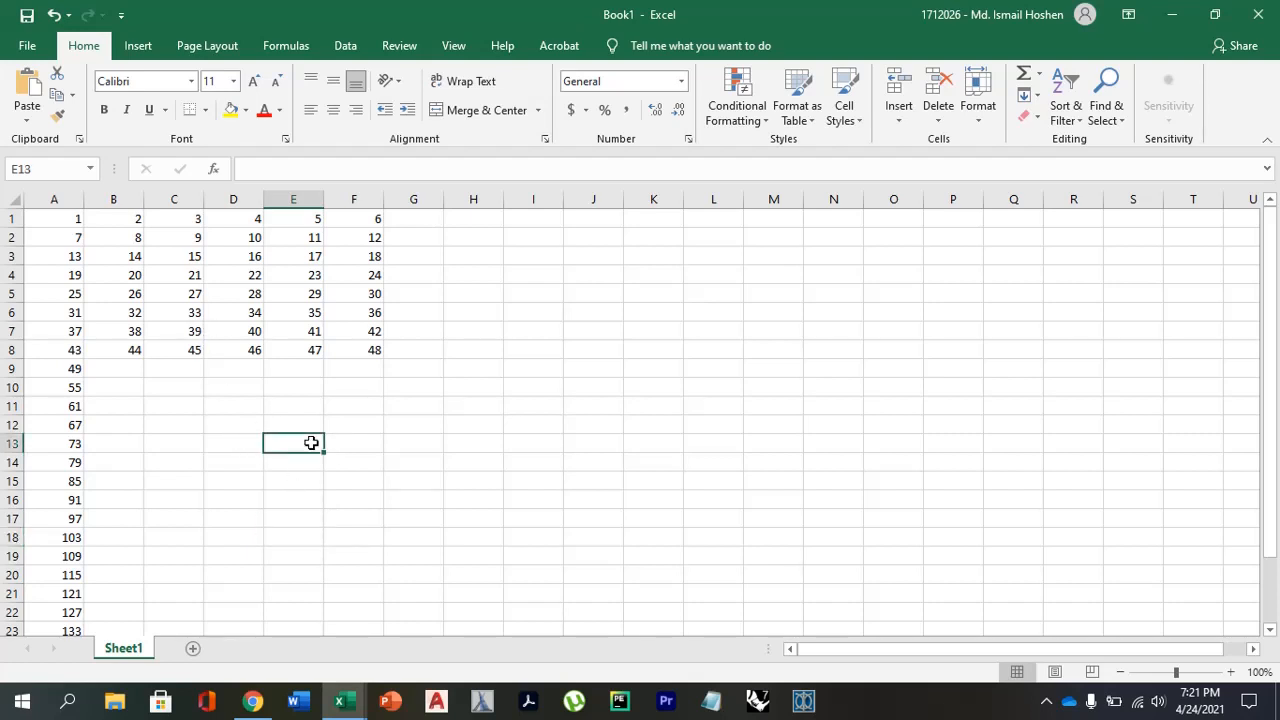
text(=)
click(57, 215)
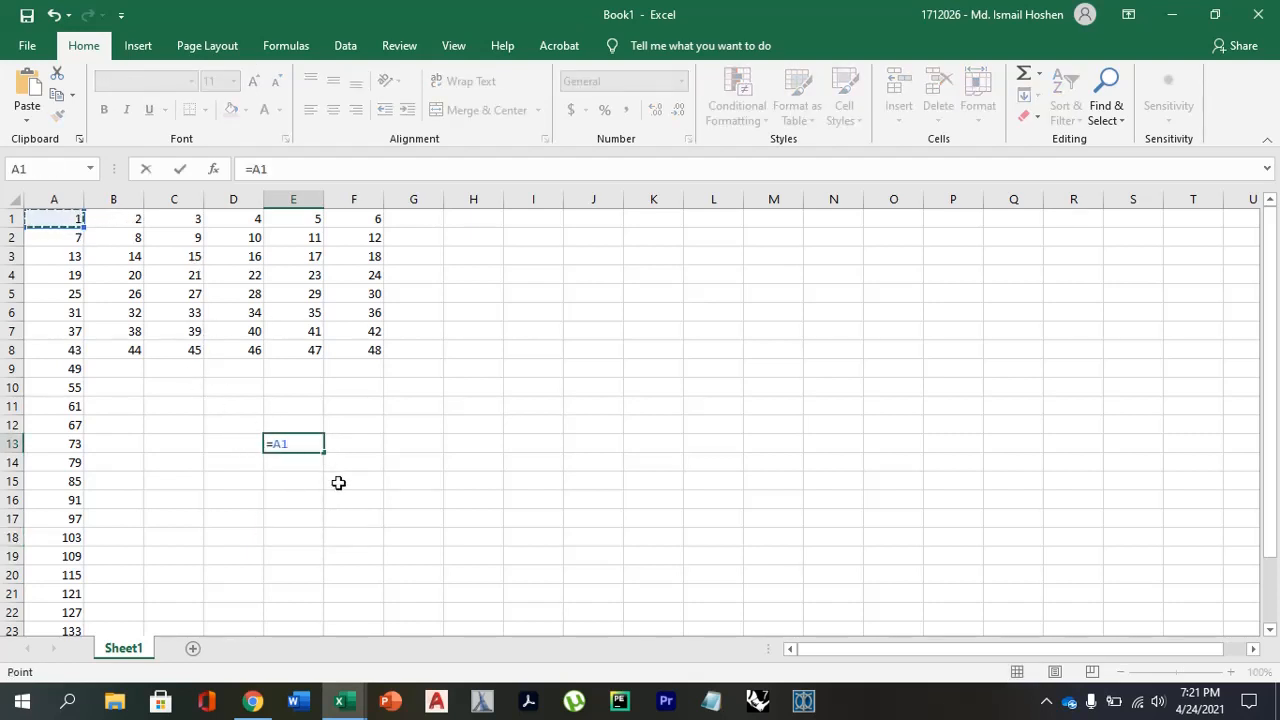
key(Return)
click(314, 448)
drag(323, 451, 318, 598)
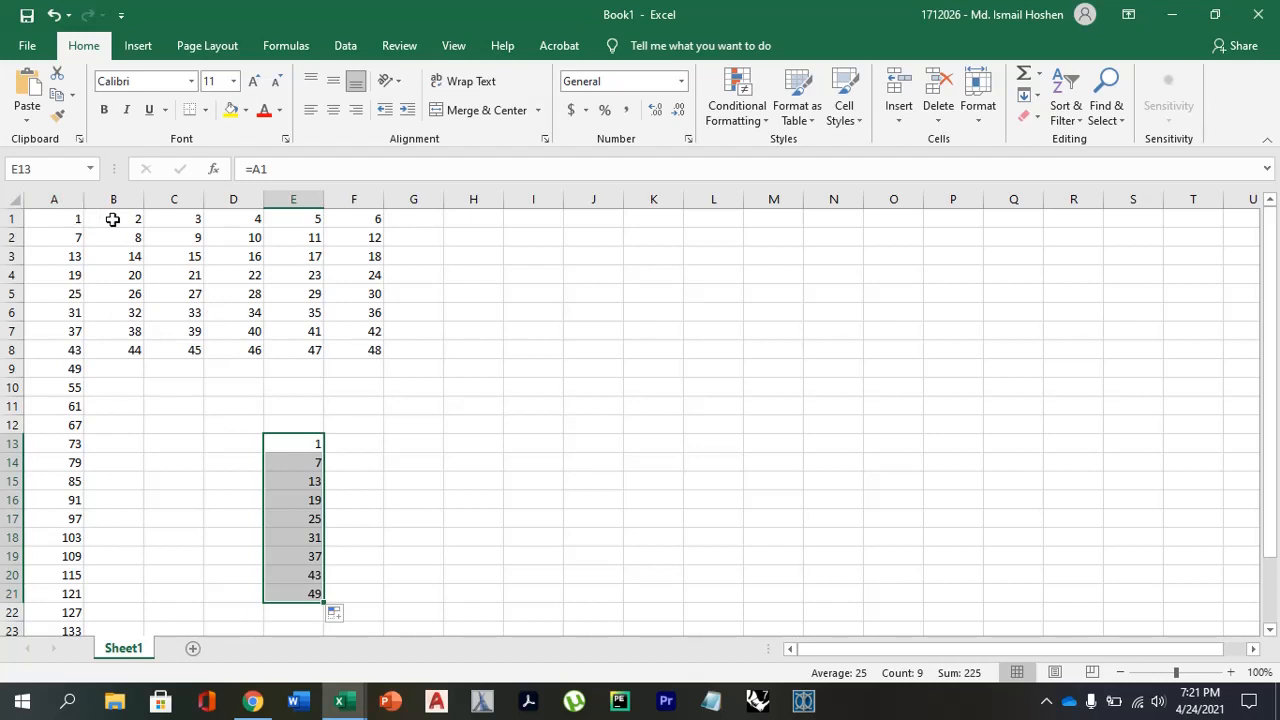
click(310, 556)
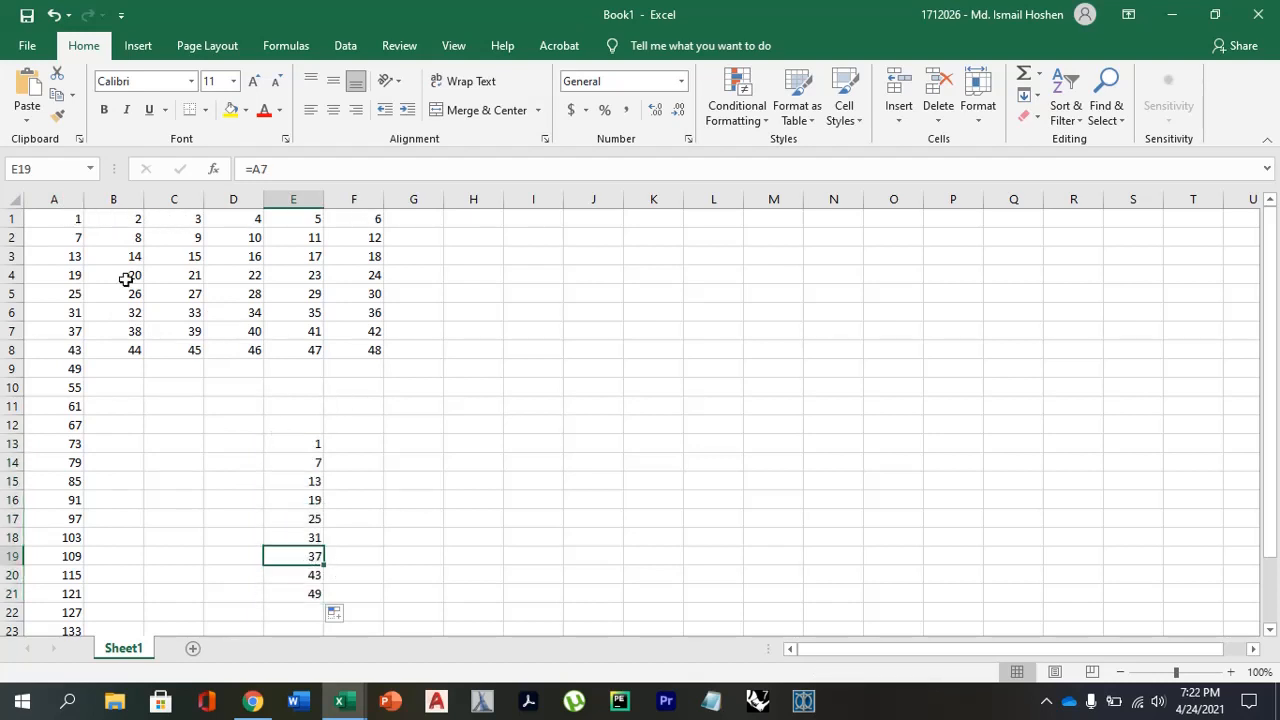
Copy the first grid row A1:F1 and paste it transposed into column E starting at E13.
drag(92, 237, 300, 238)
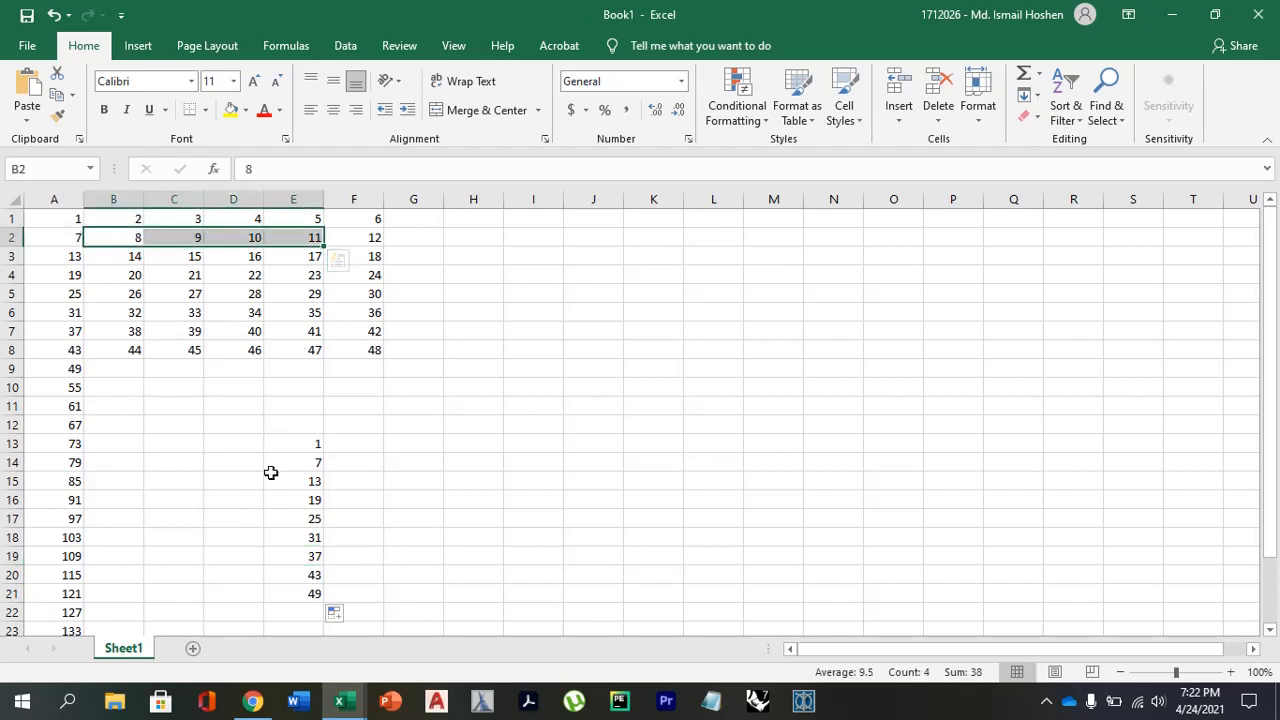
click(290, 481)
drag(76, 226, 354, 220)
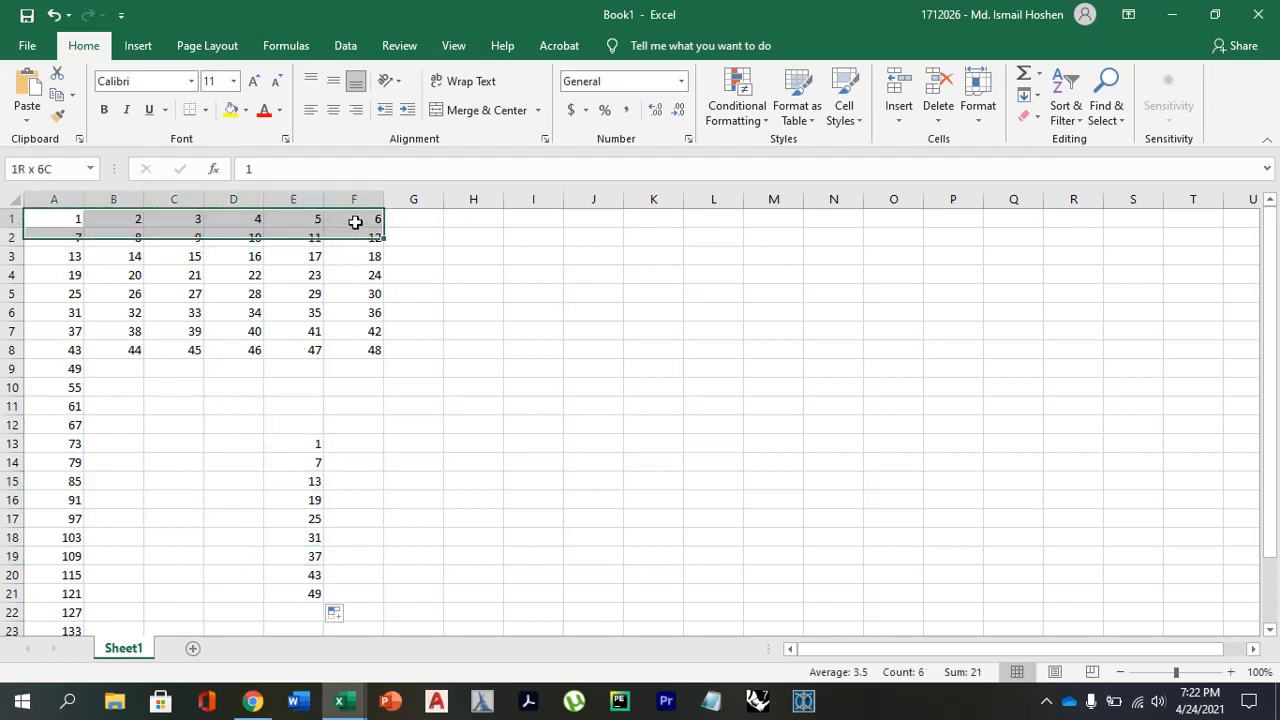
key(ctrl+c)
click(297, 438)
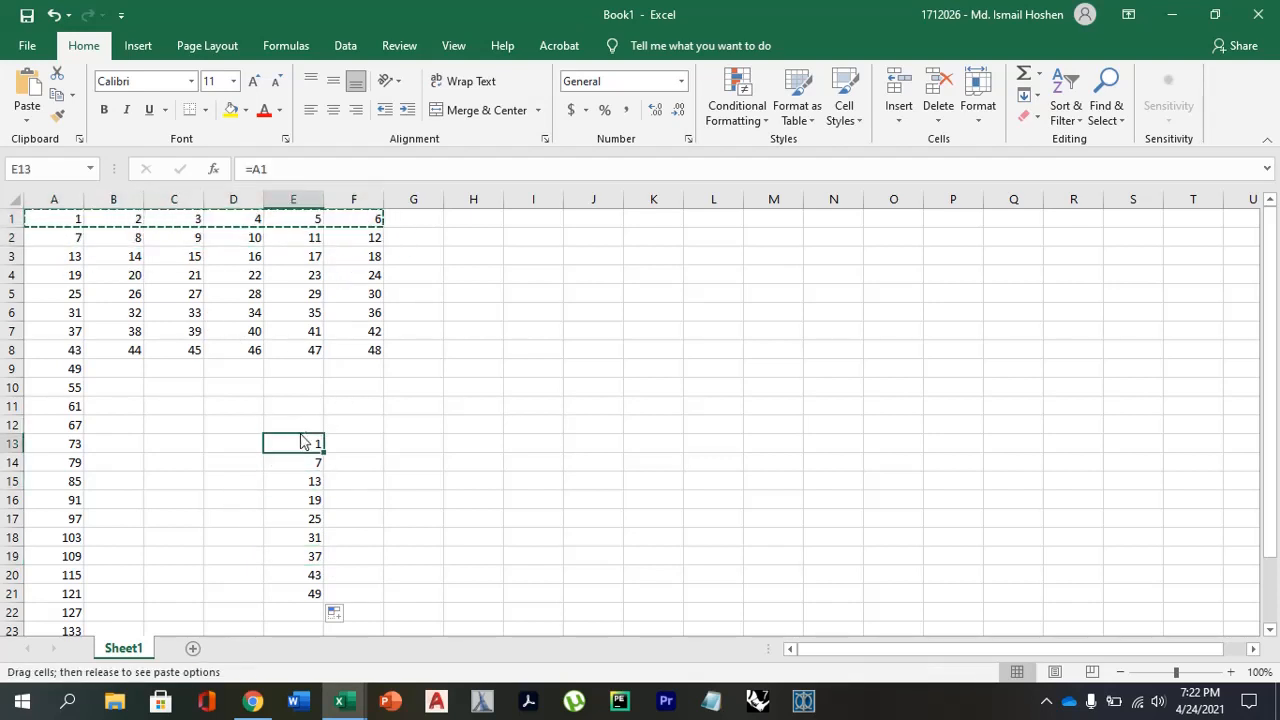
right_click(290, 440)
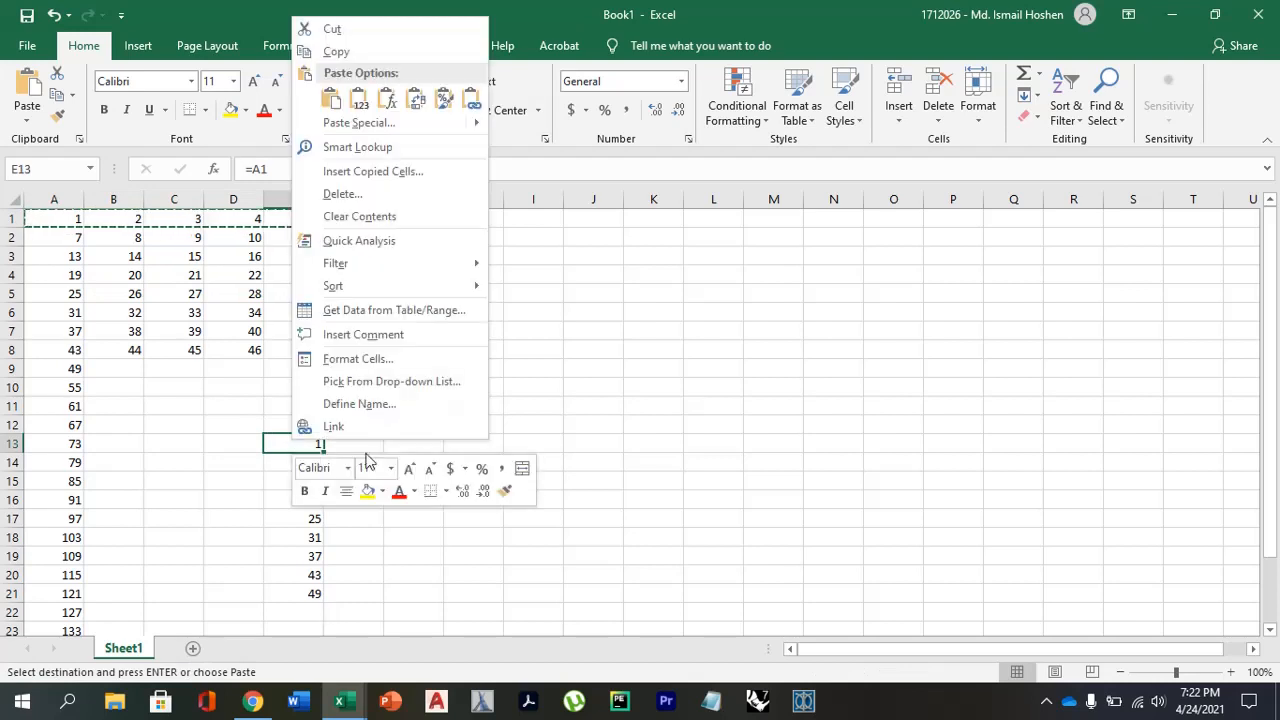
click(421, 110)
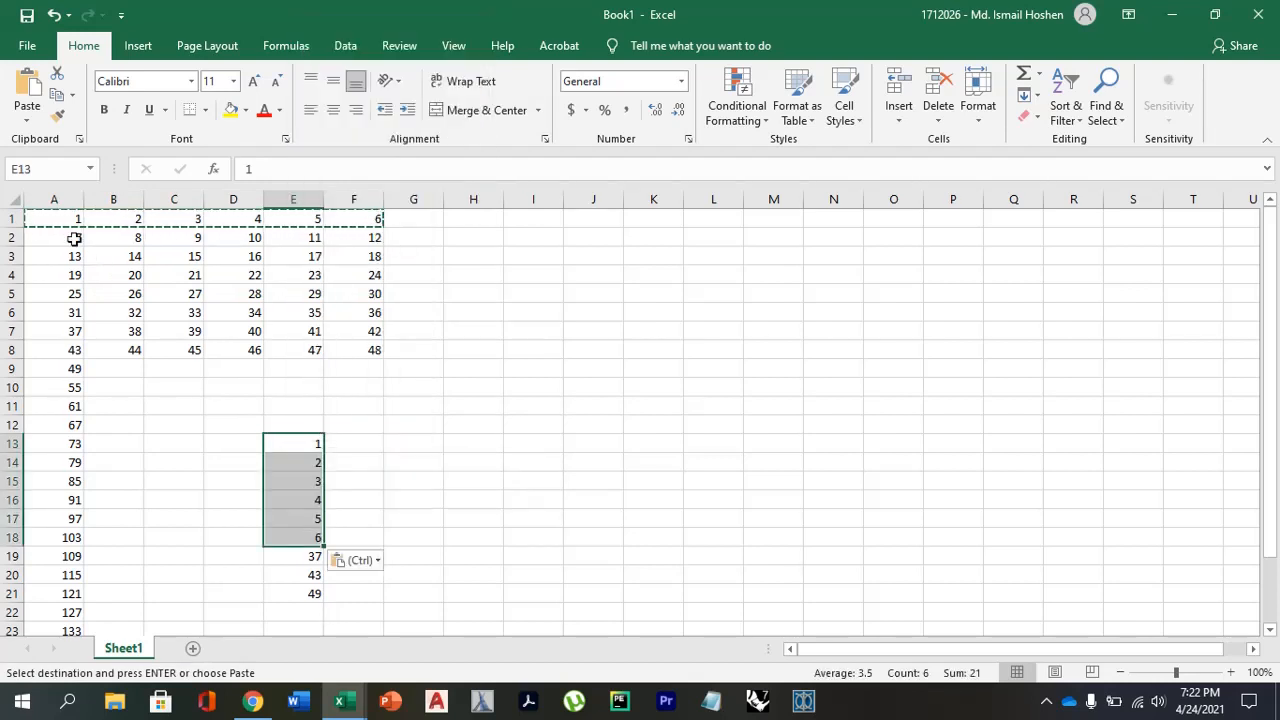
Copy the second grid row A2:F2 and paste it transposed into column E starting at E19.
drag(74, 239, 366, 236)
key(ctrl+c)
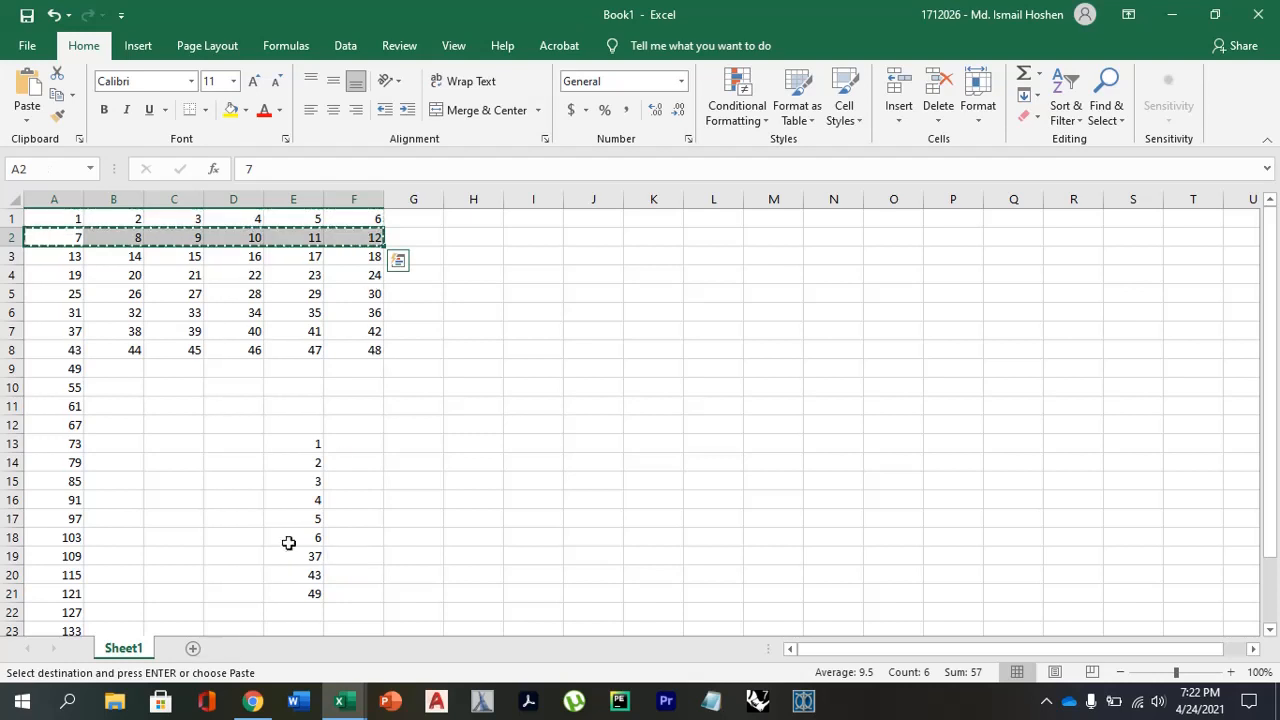
click(297, 553)
right_click(298, 554)
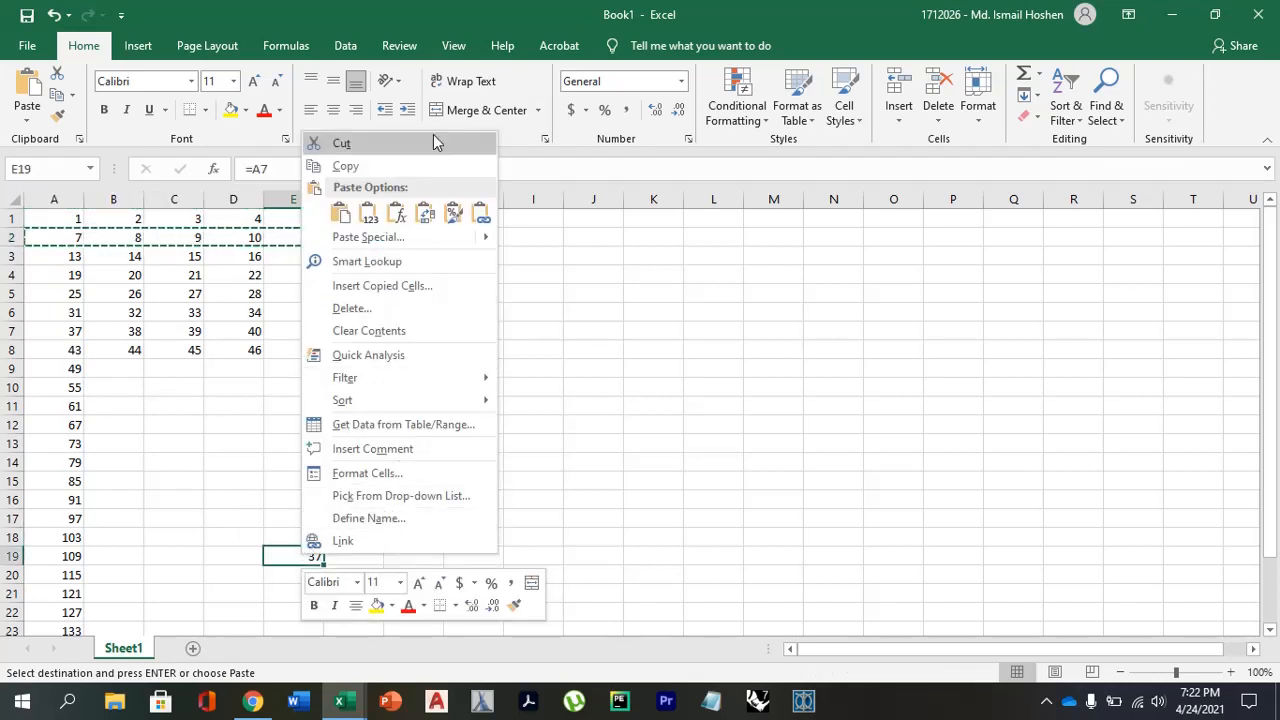
click(425, 213)
click(413, 431)
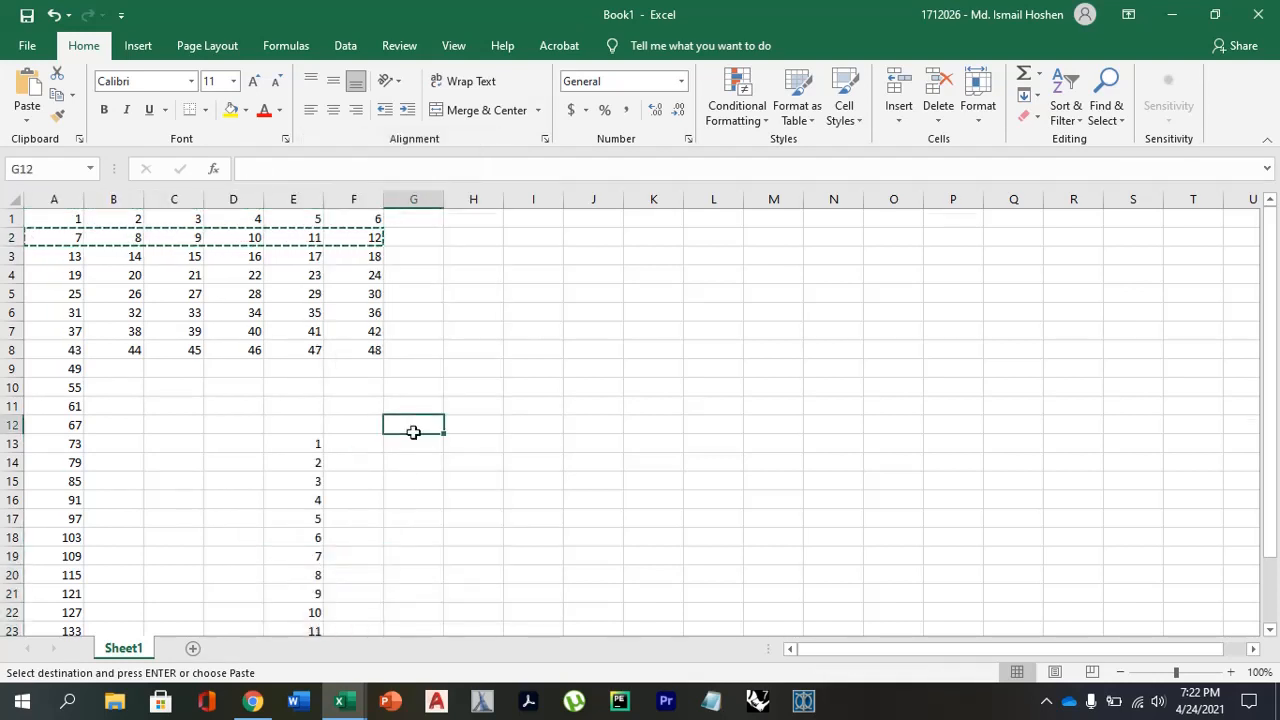
scroll(414, 431, down, 2)
scroll(300, 415, up, 2)
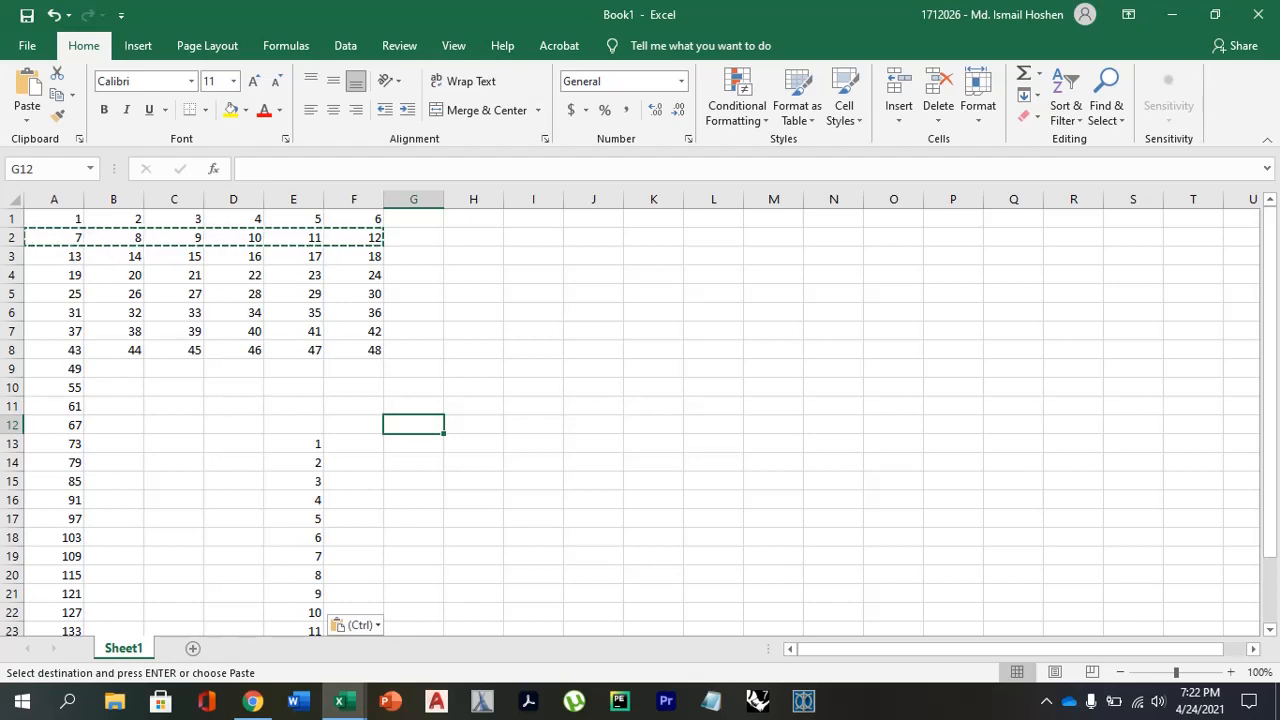
Compare grid rows 1 to 3 with the transposed values in column E from E13 down.
click(292, 442)
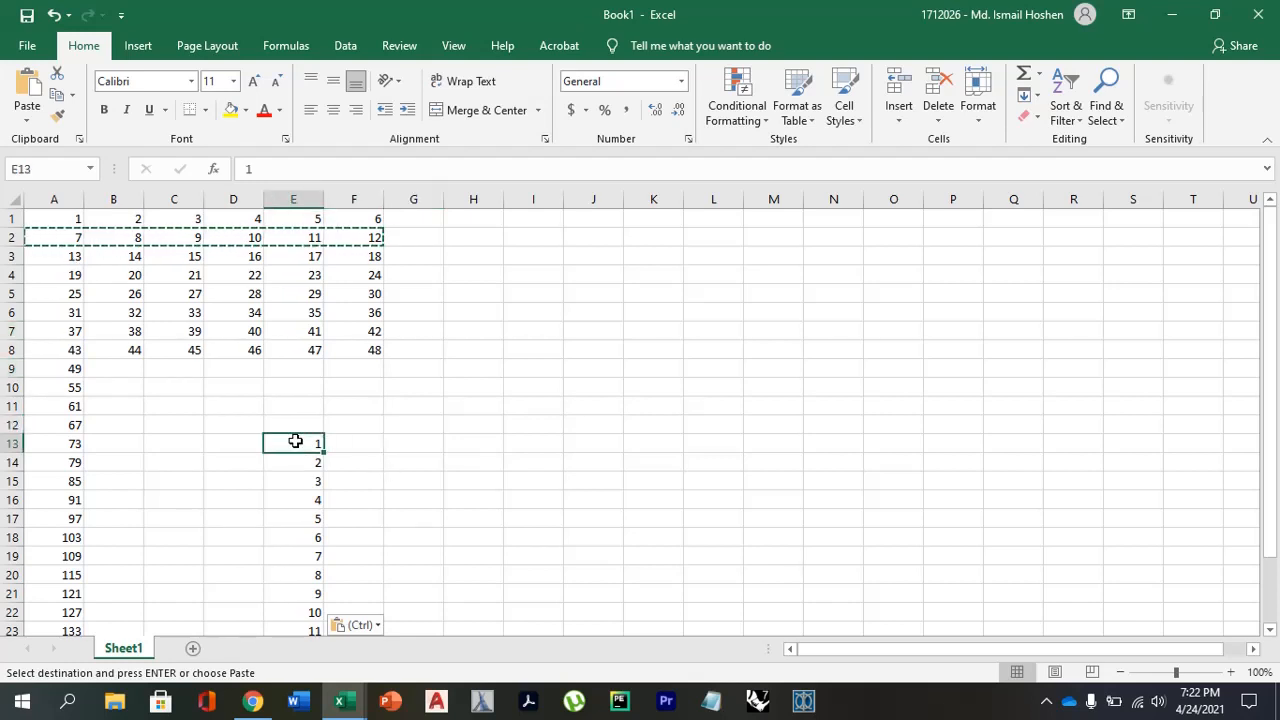
key(Escape)
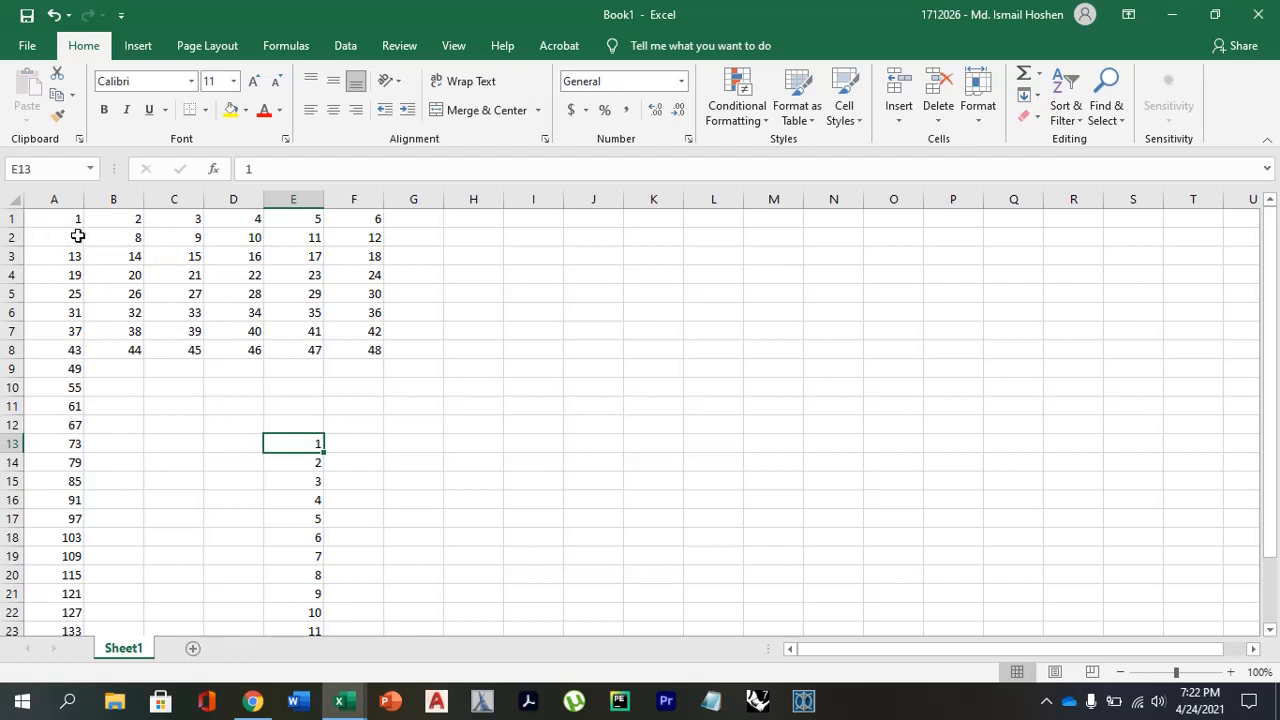
click(14, 218)
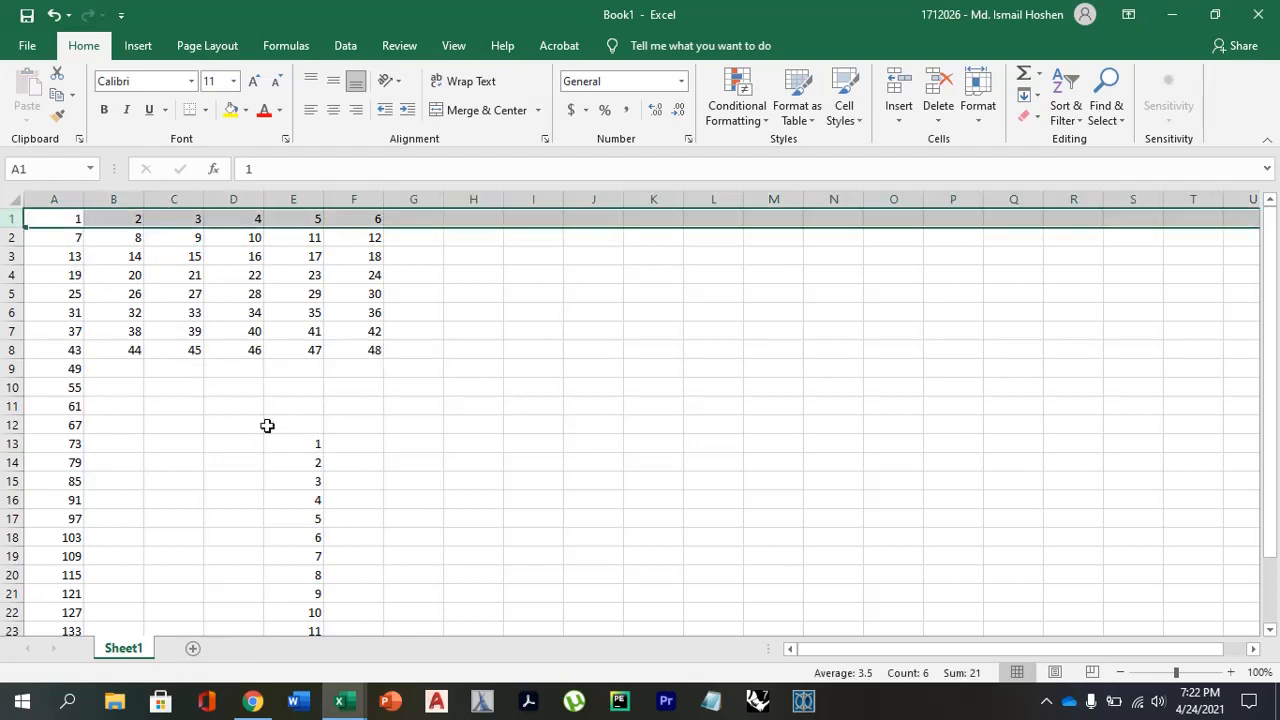
click(186, 240)
click(51, 218)
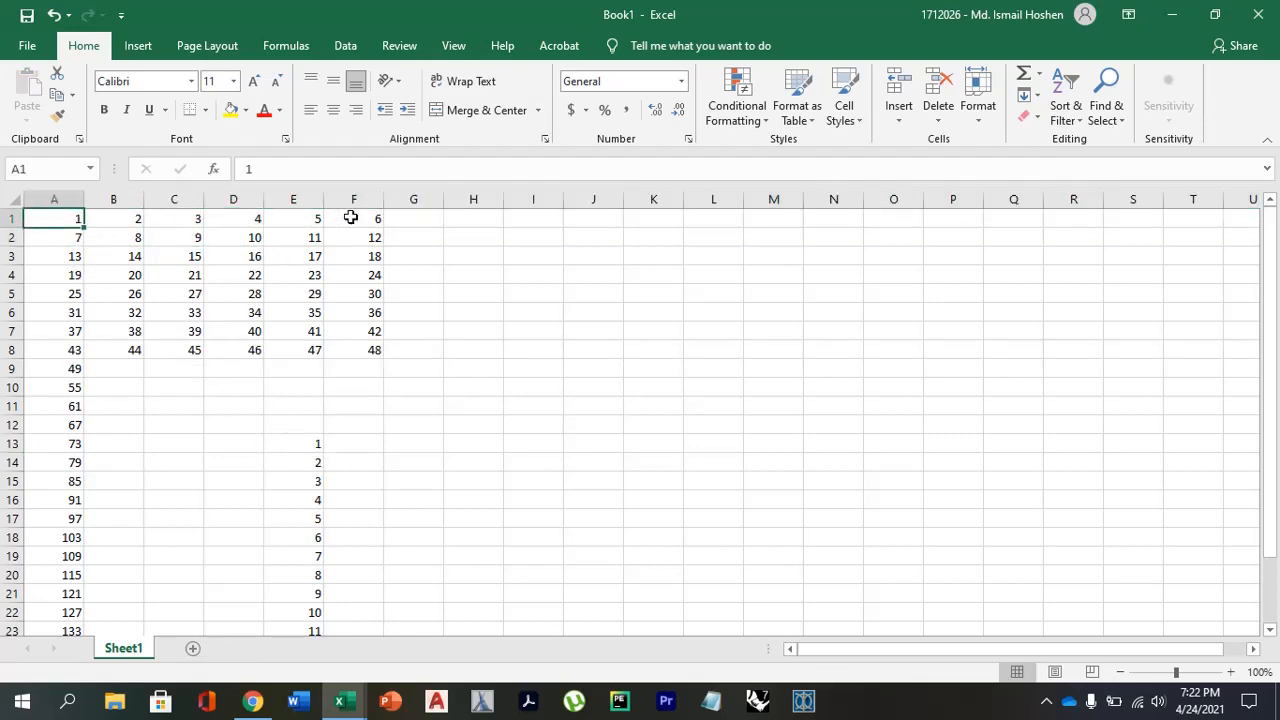
click(350, 218)
drag(302, 438, 314, 557)
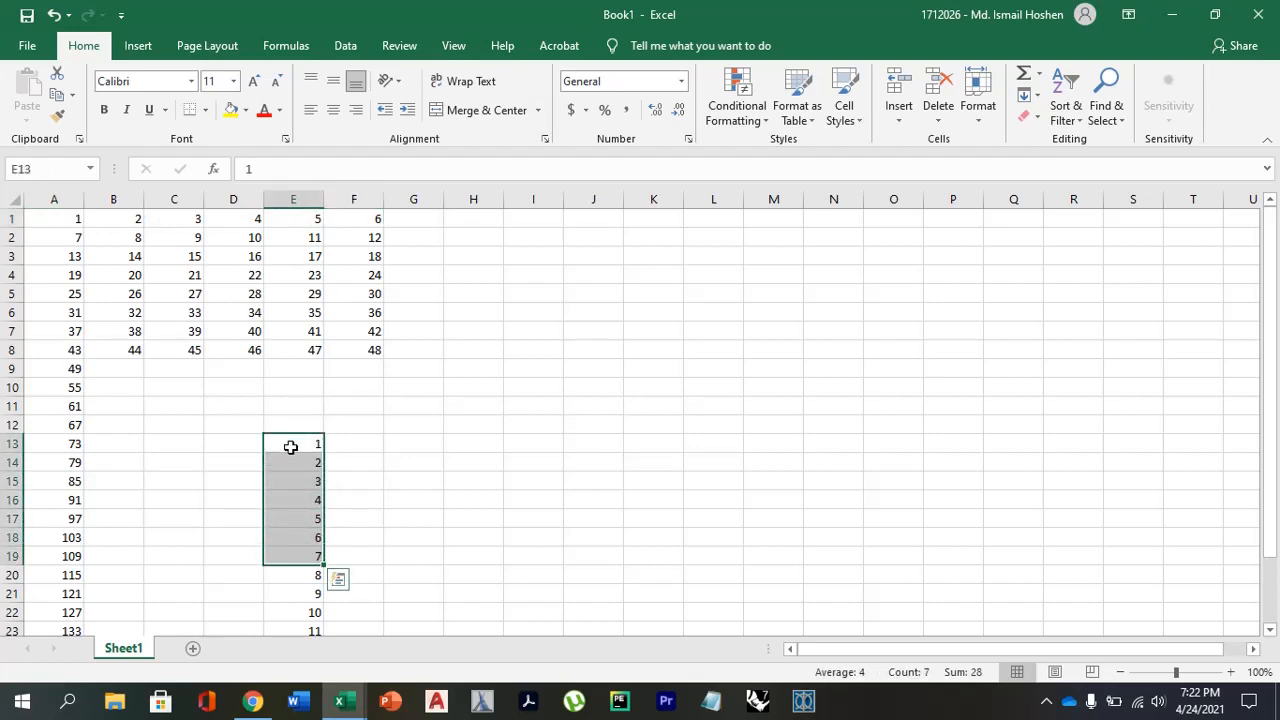
drag(100, 237, 368, 236)
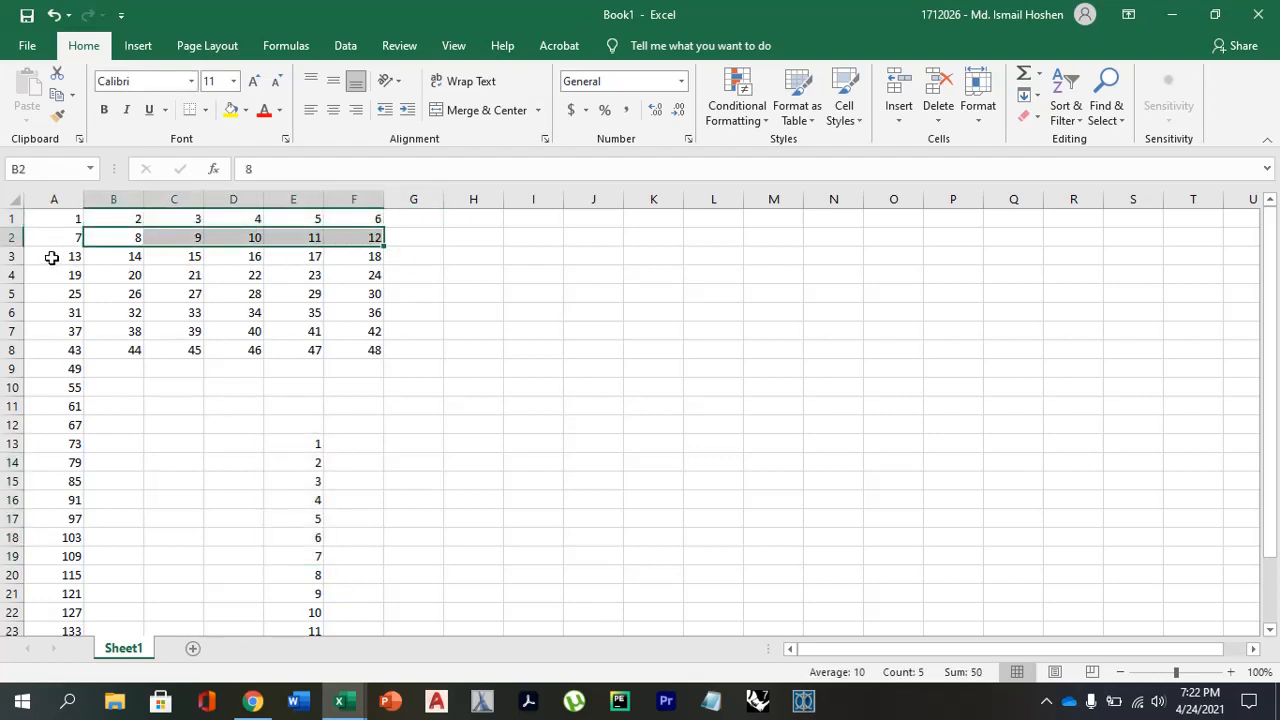
drag(52, 258, 337, 254)
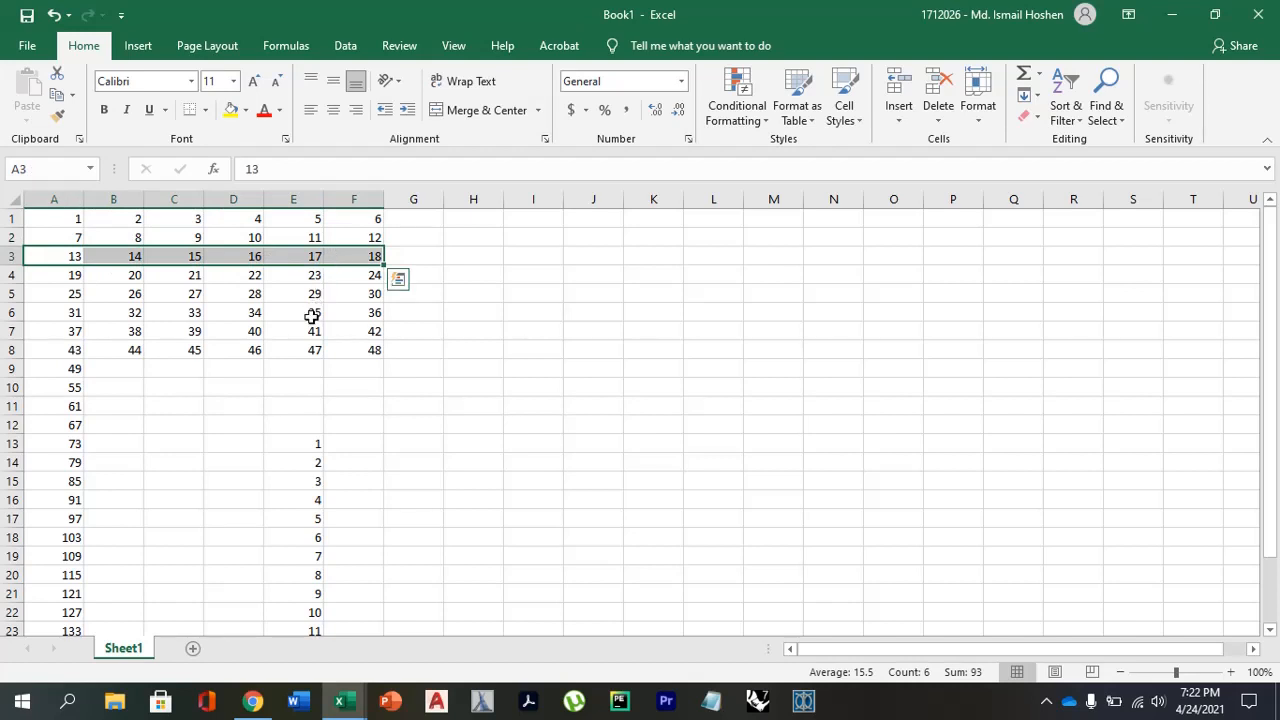
Start an OFFSET formula in E13 with the absolute reference $A$1.
click(314, 440)
text(=)
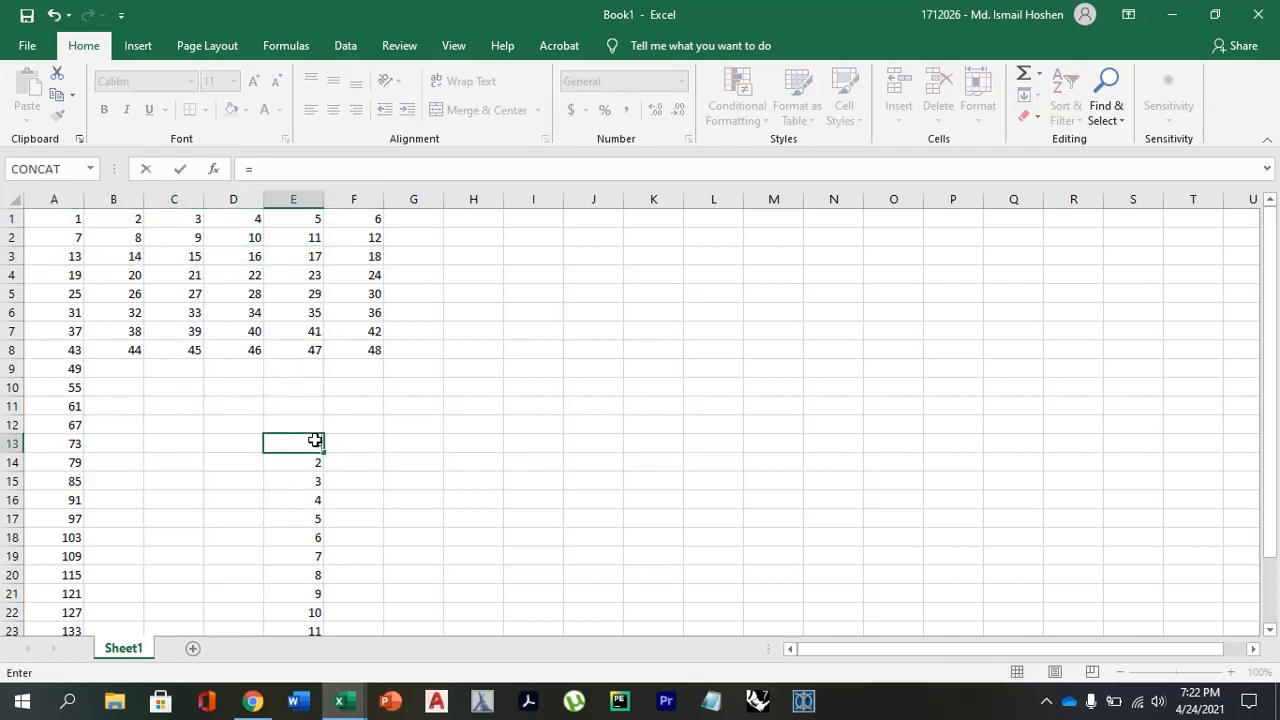
text(OFF)
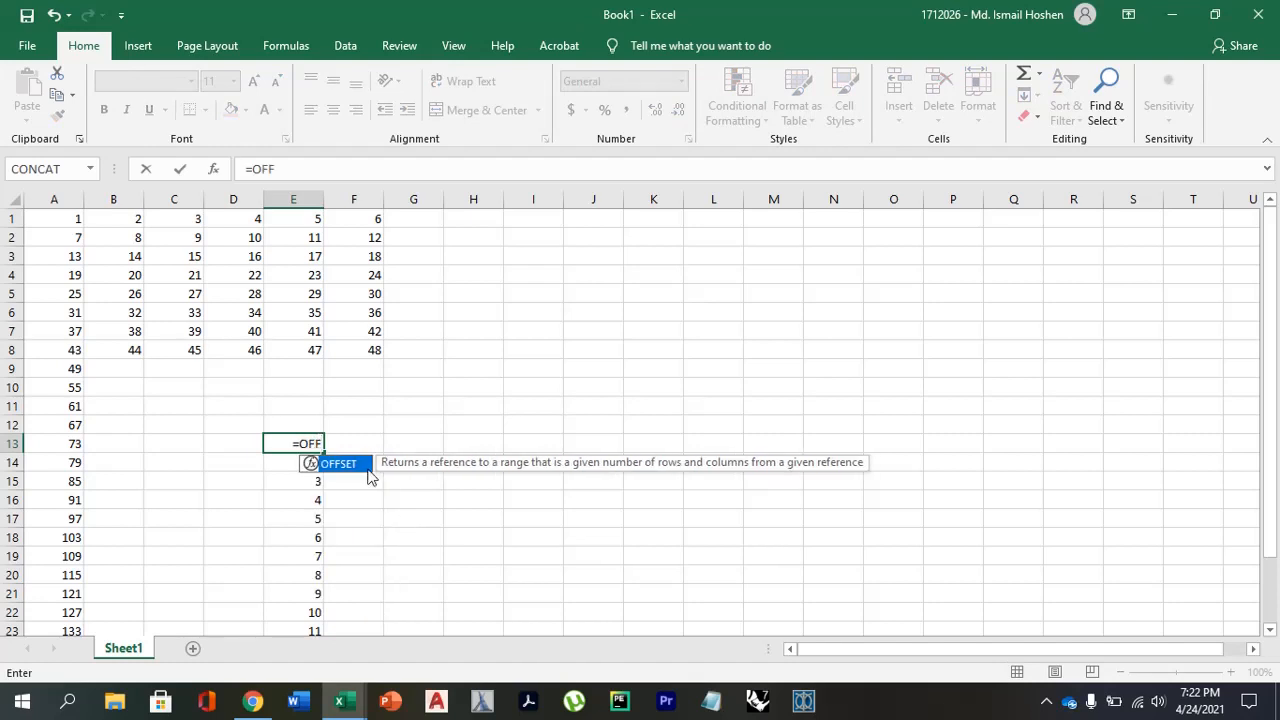
click(344, 455)
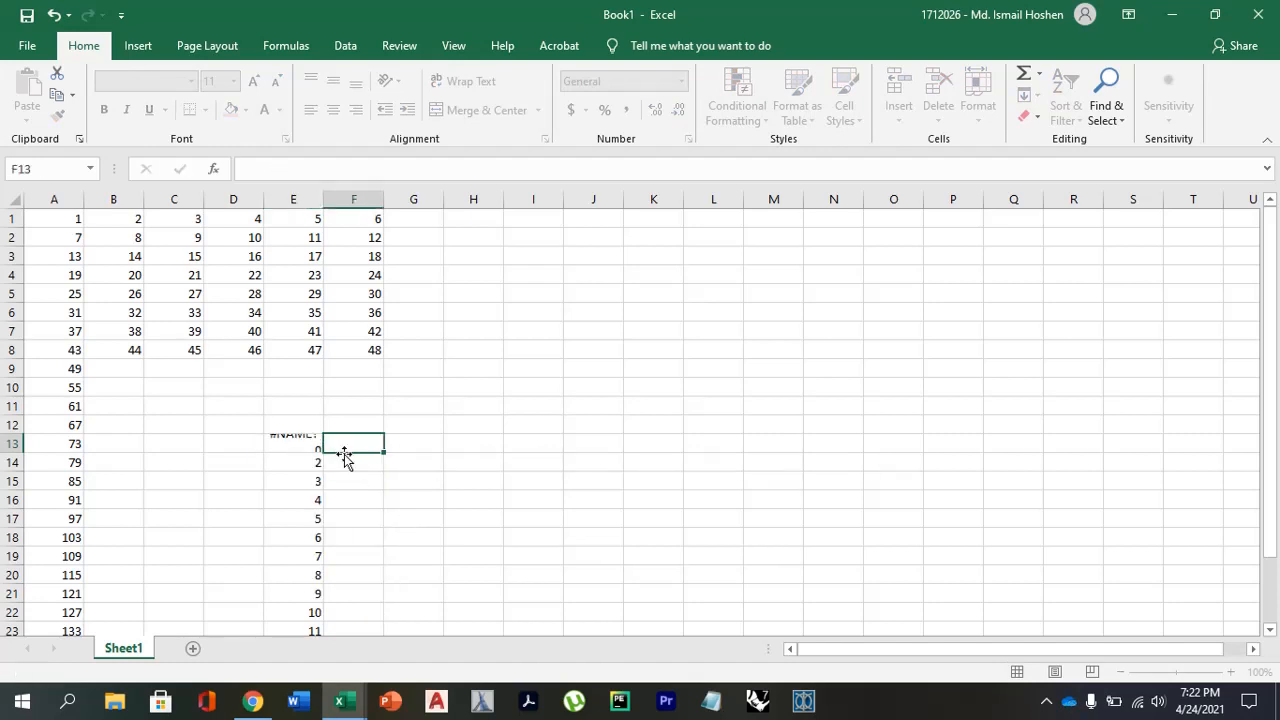
click(303, 168)
text(S)
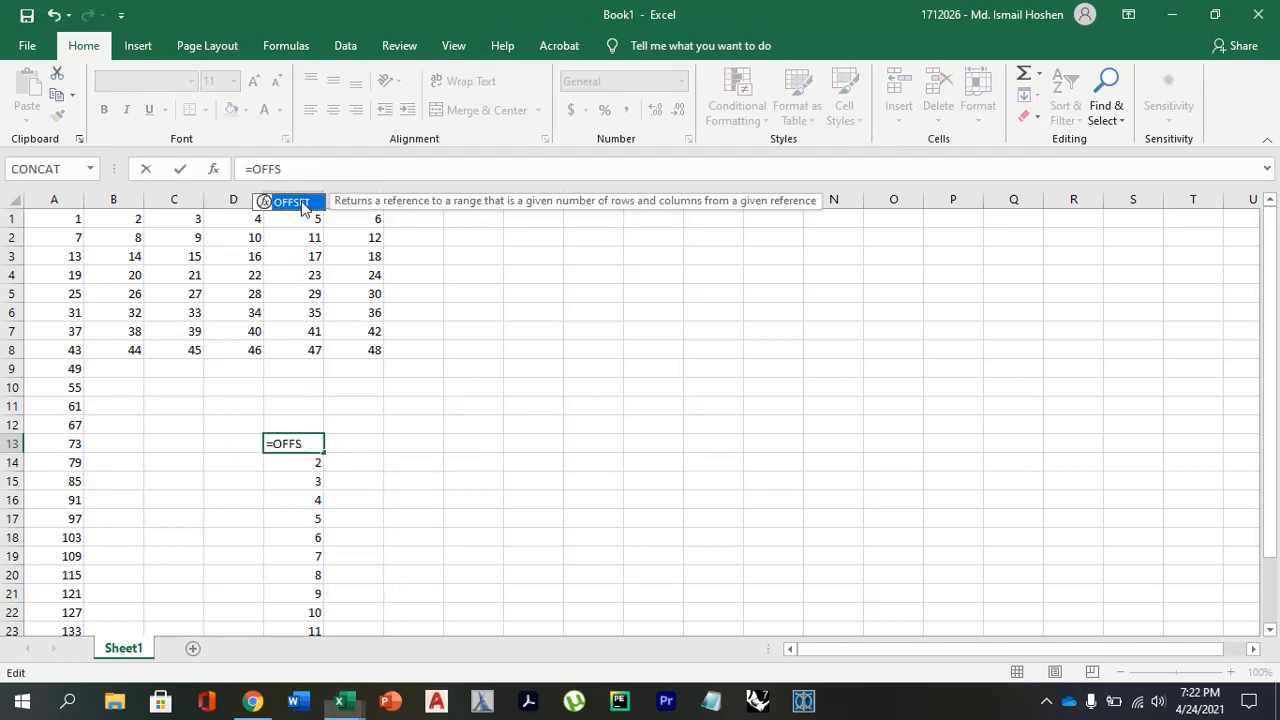
key(Tab)
click(78, 219)
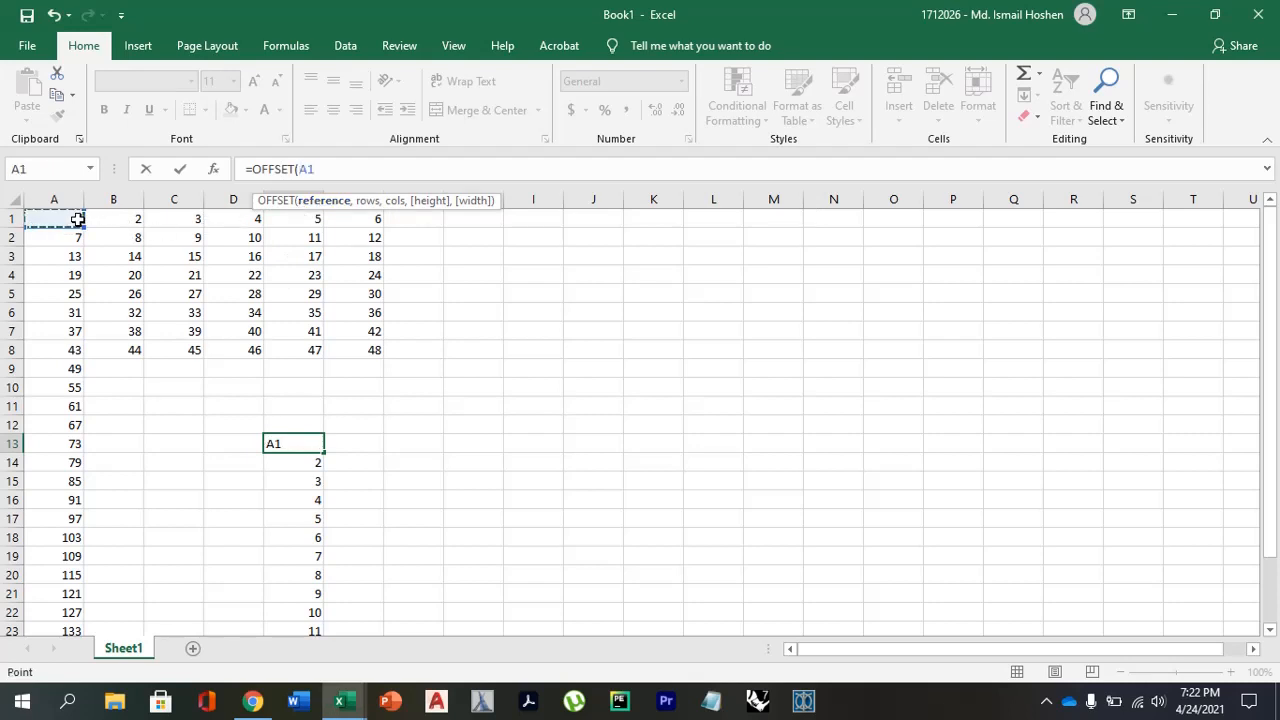
key(F4)
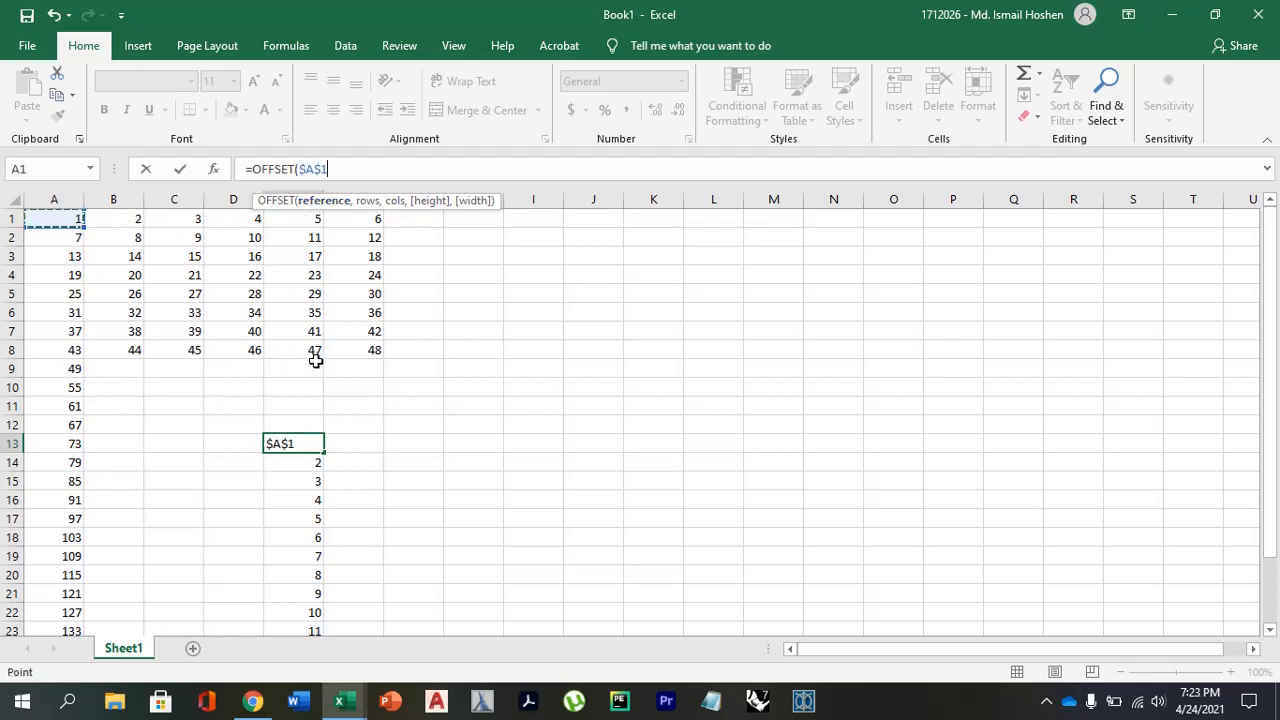
Add (ROW()-13) as the rows argument of the OFFSET formula in E13.
text(,)
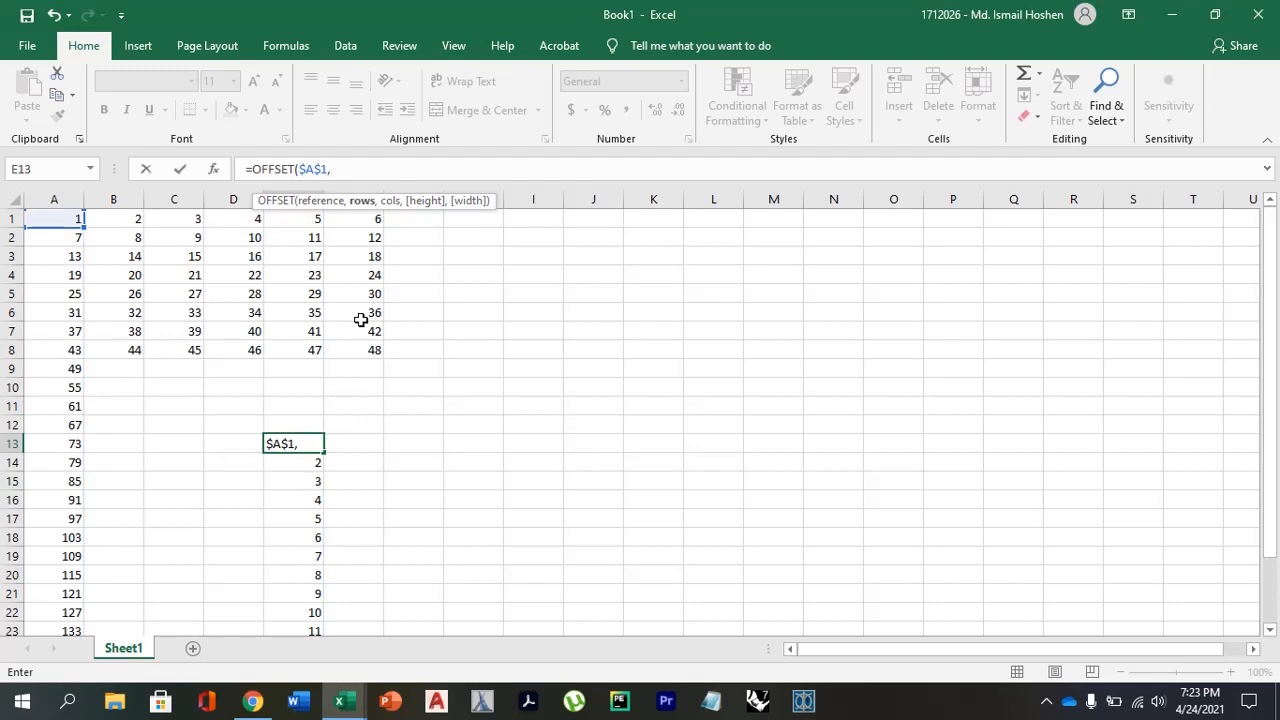
text((R)
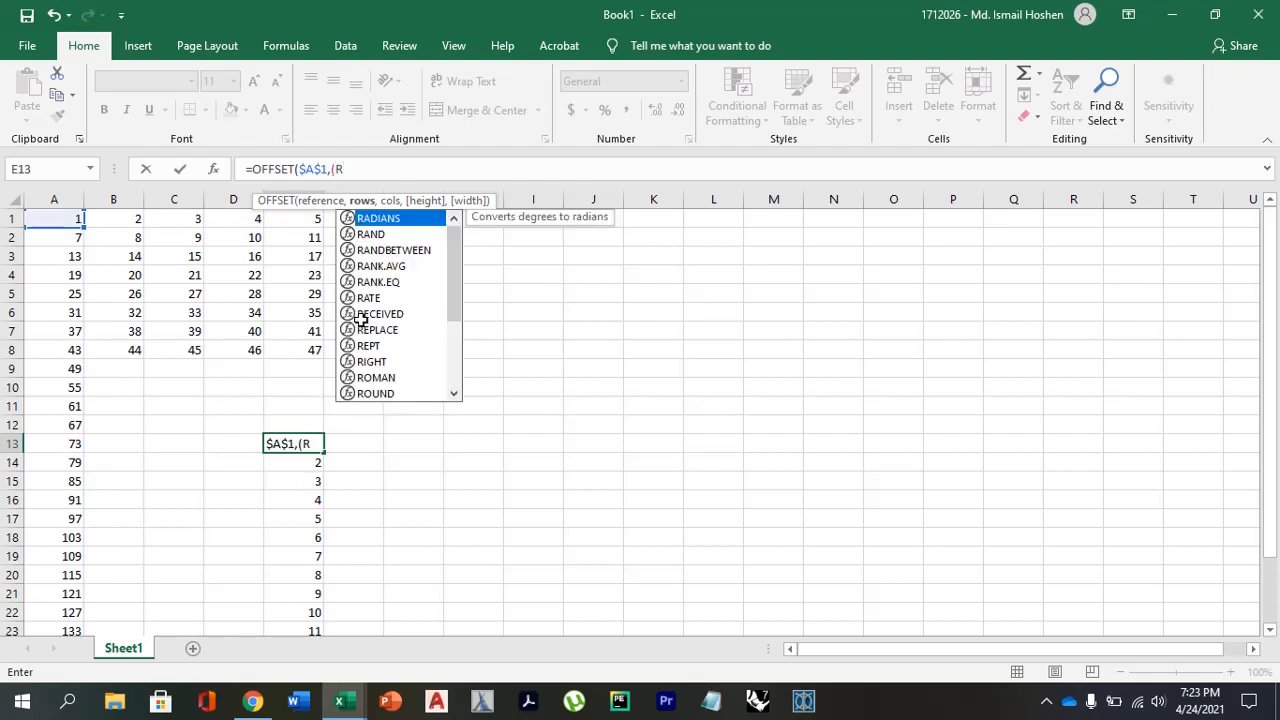
text(OW()
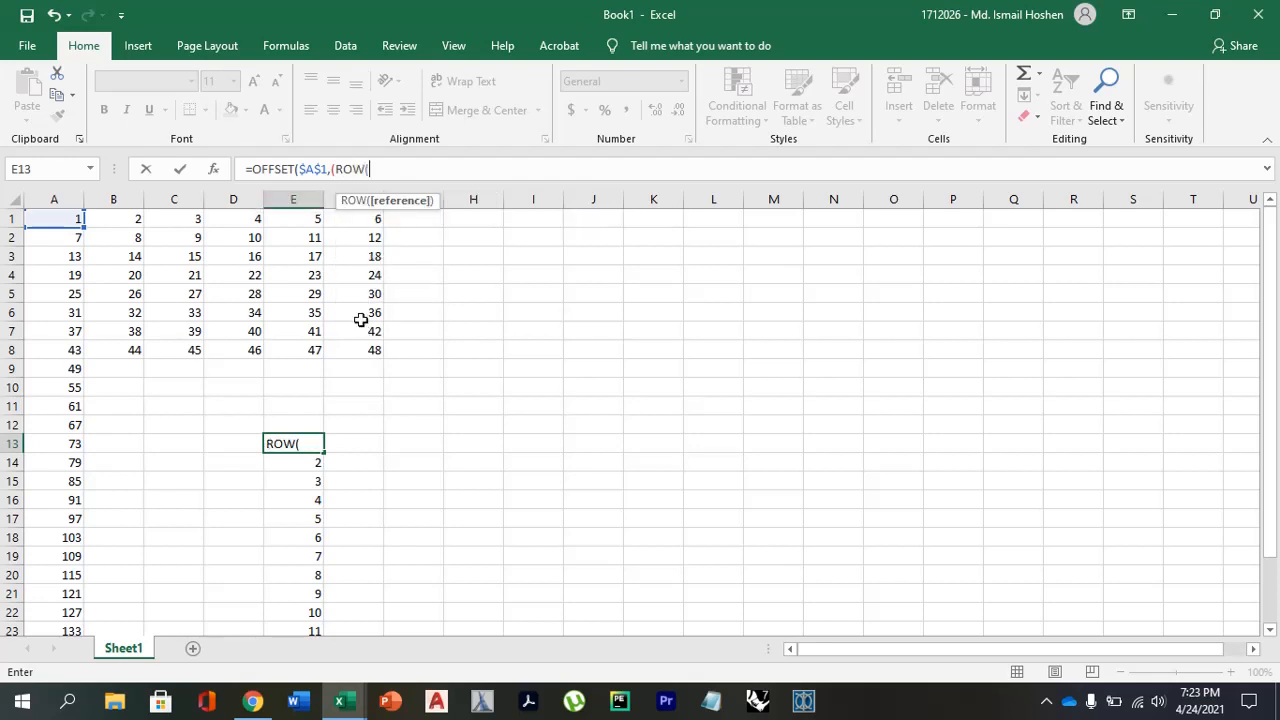
text())
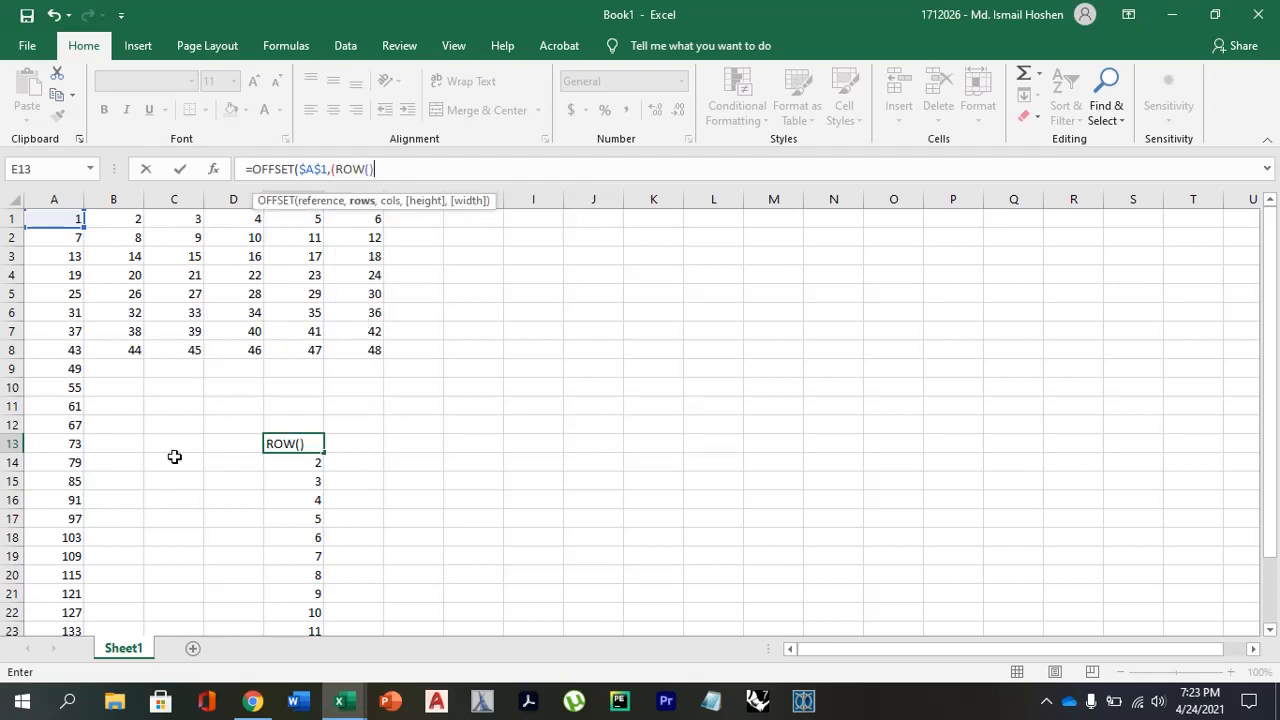
text(-13))
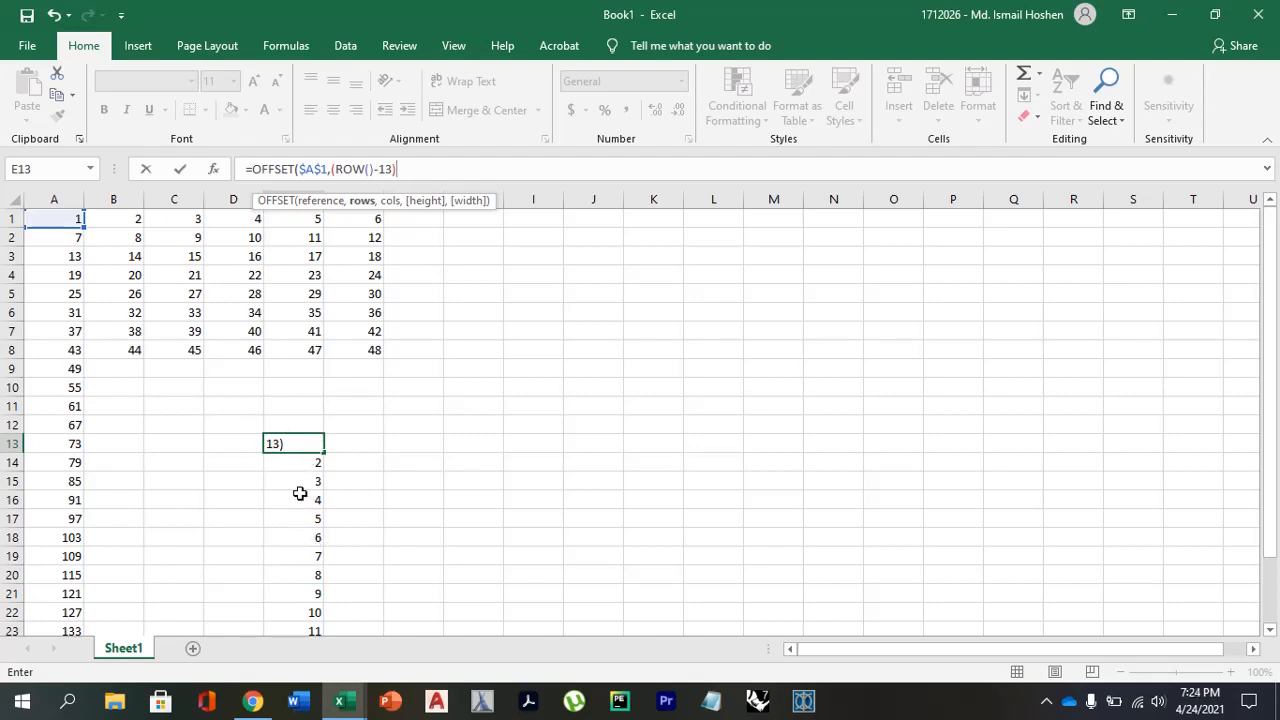
Divide the rows argument by 6 and wrap it in INT so that it reads INT((ROW()-13)/6).
text(/5)
click(410, 169)
key(BackSpace)
text(6)
click(333, 168)
text(INT()
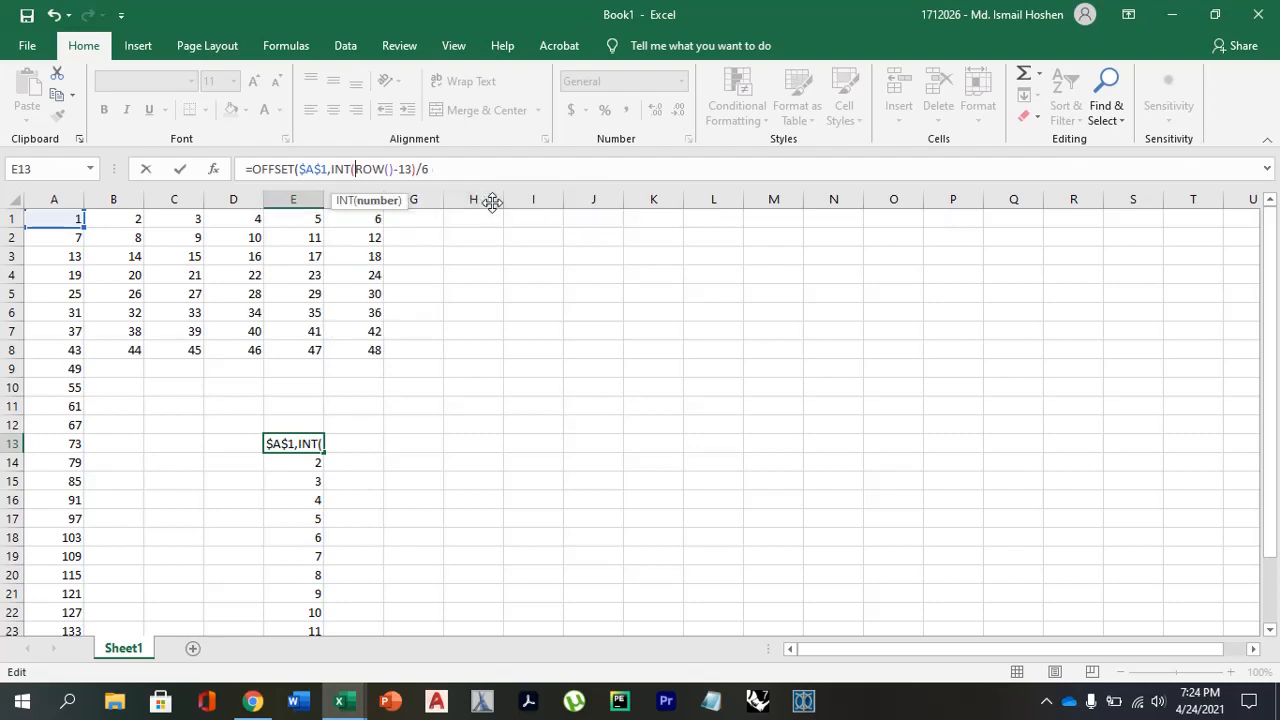
click(443, 170)
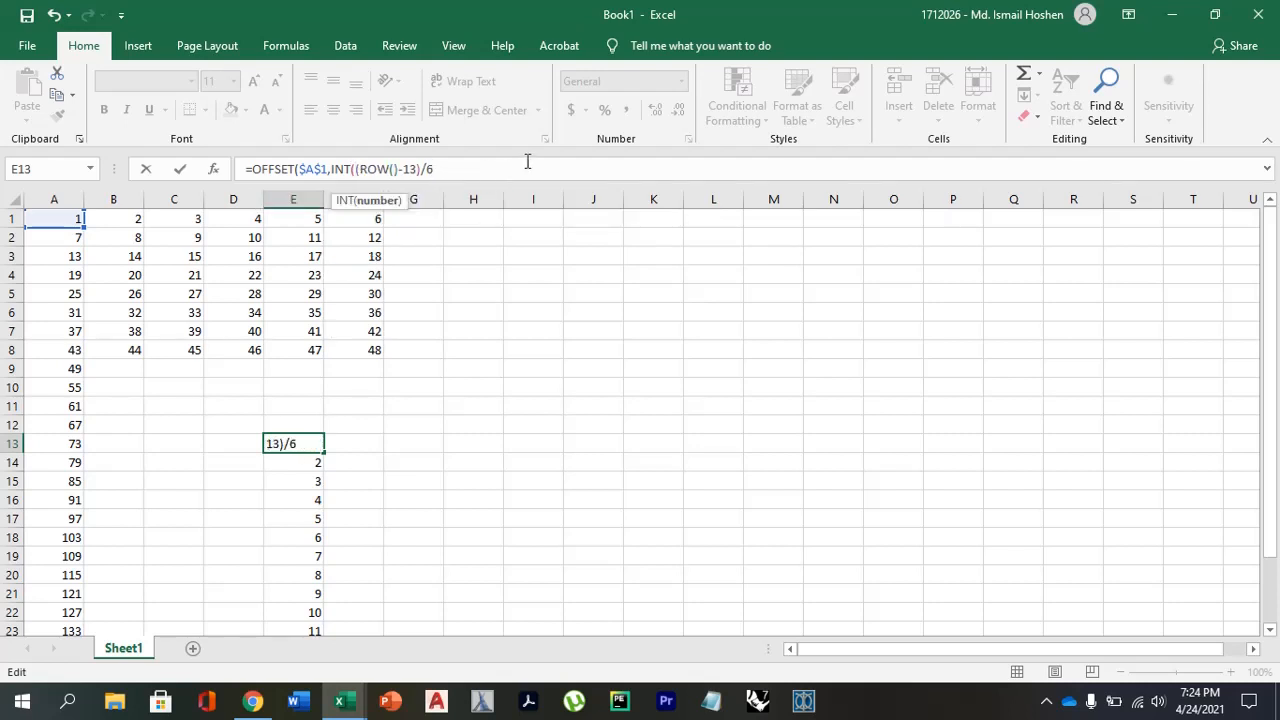
text())
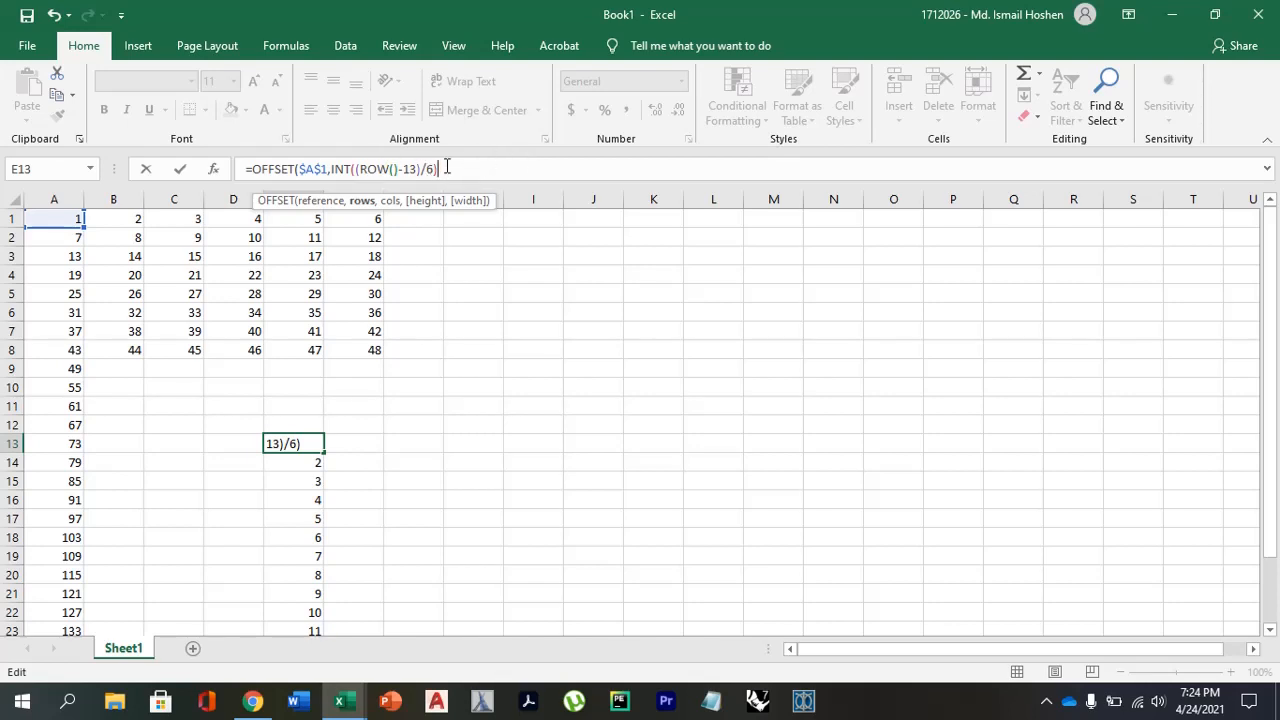
Add MOD((ROW()-13)/6) as the columns argument and close the OFFSET formula.
text(,)
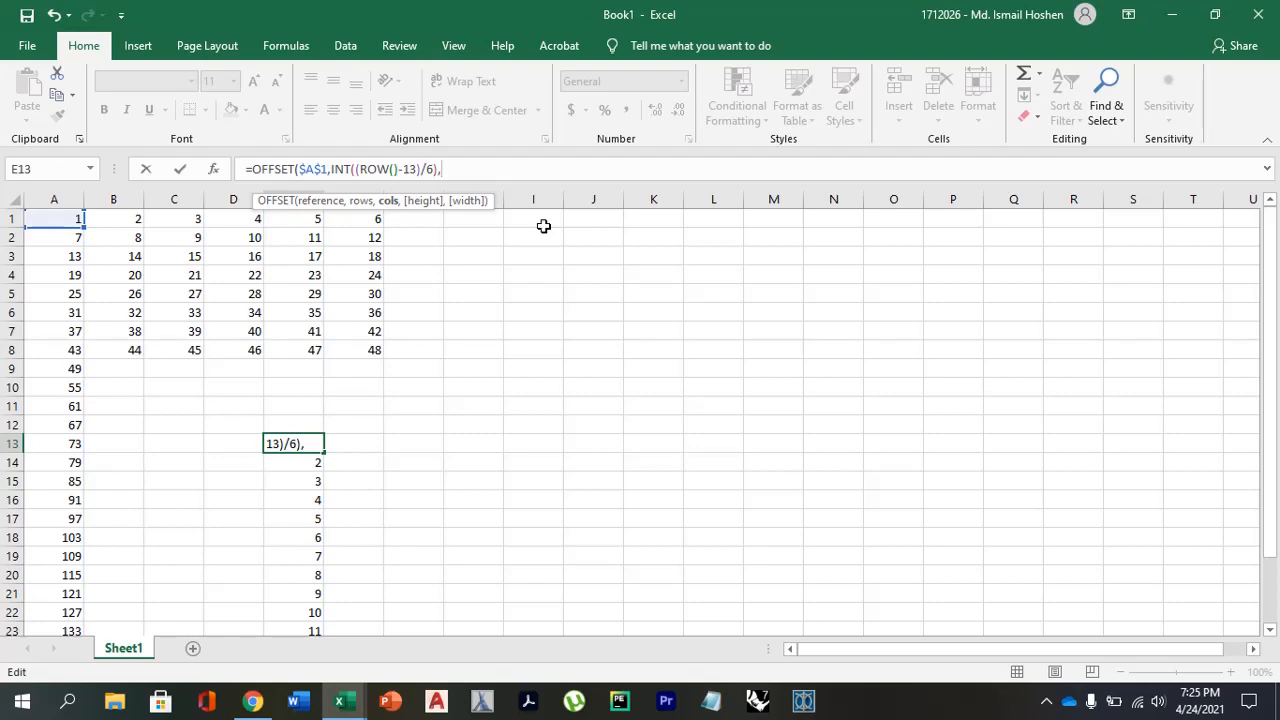
text(M)
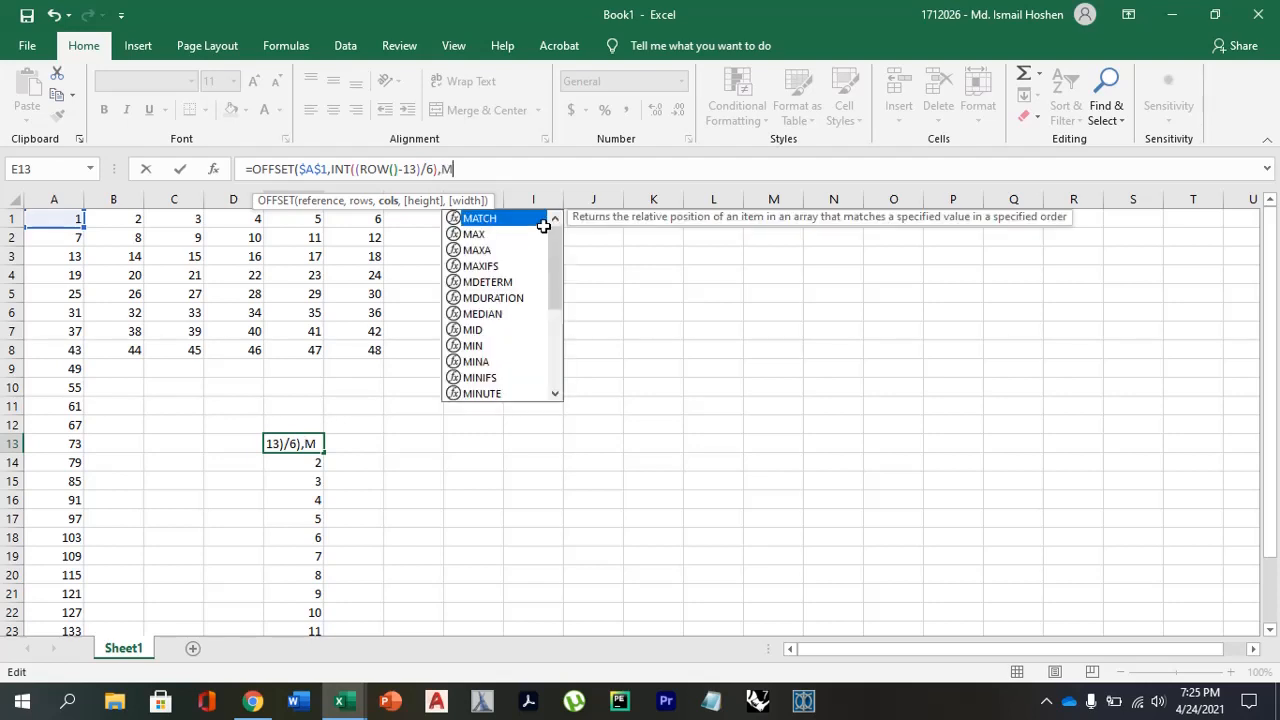
text(OD)
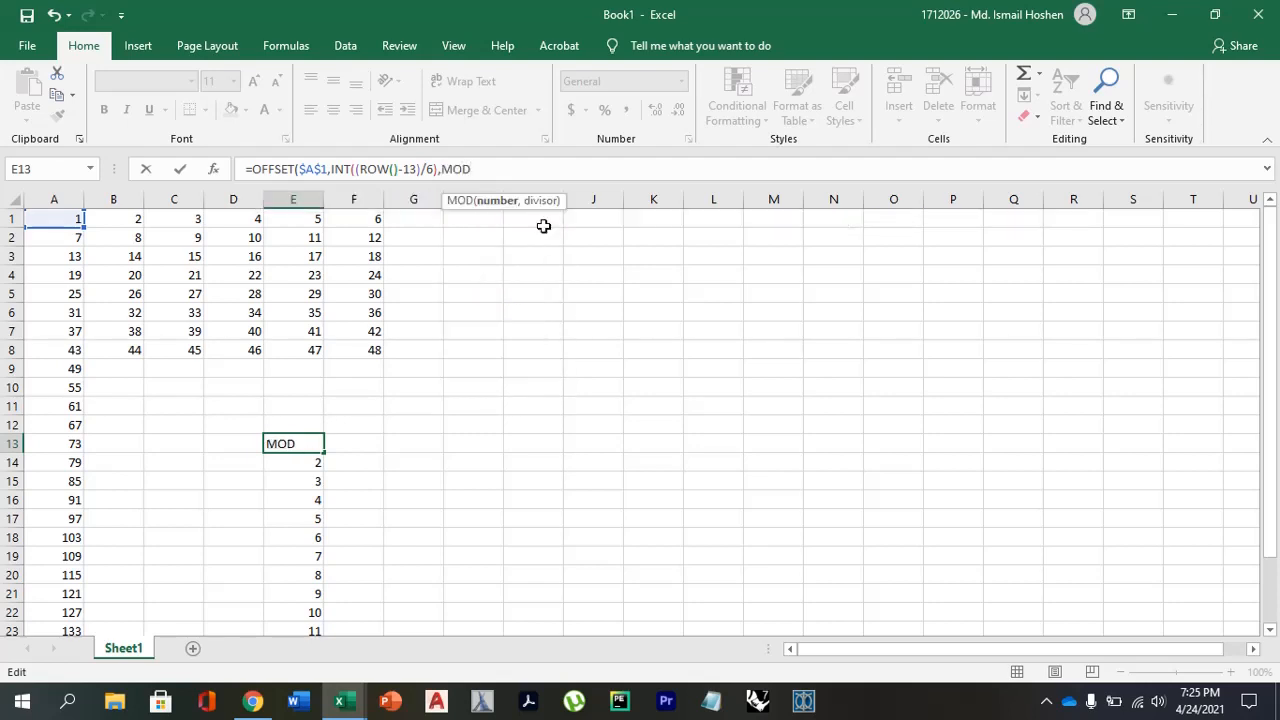
text(((ROW()-13)/6)
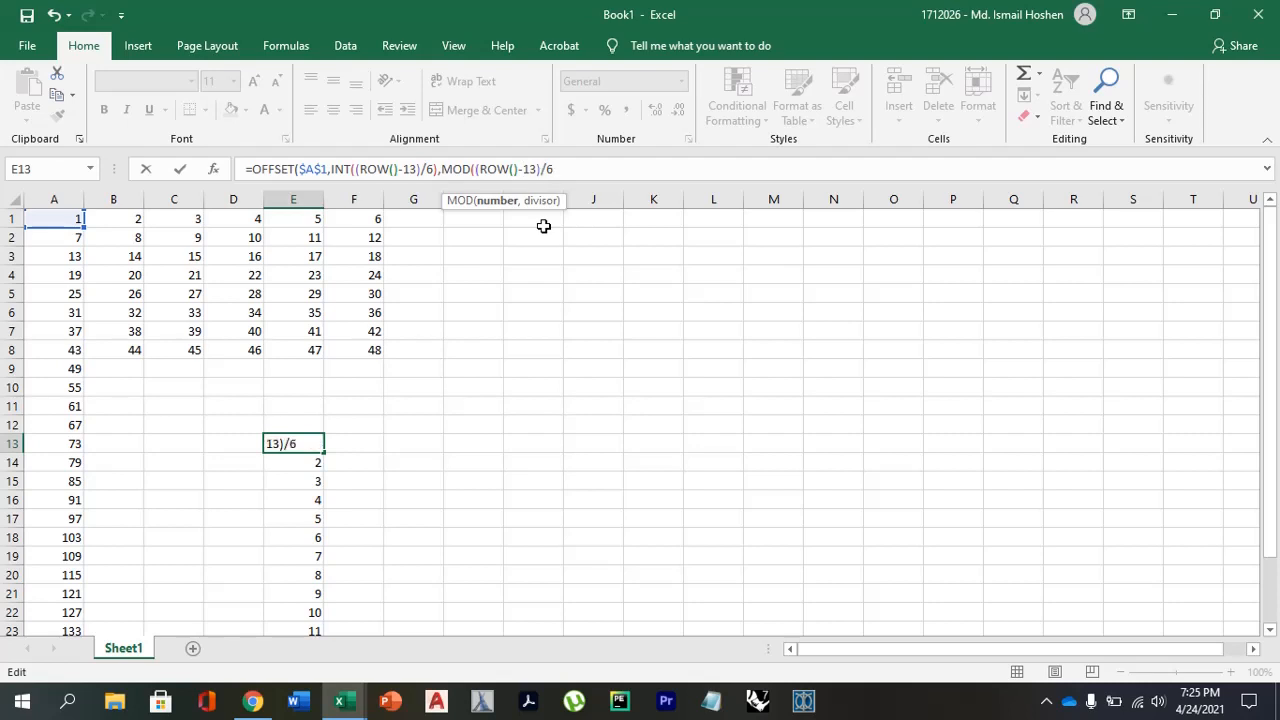
text())
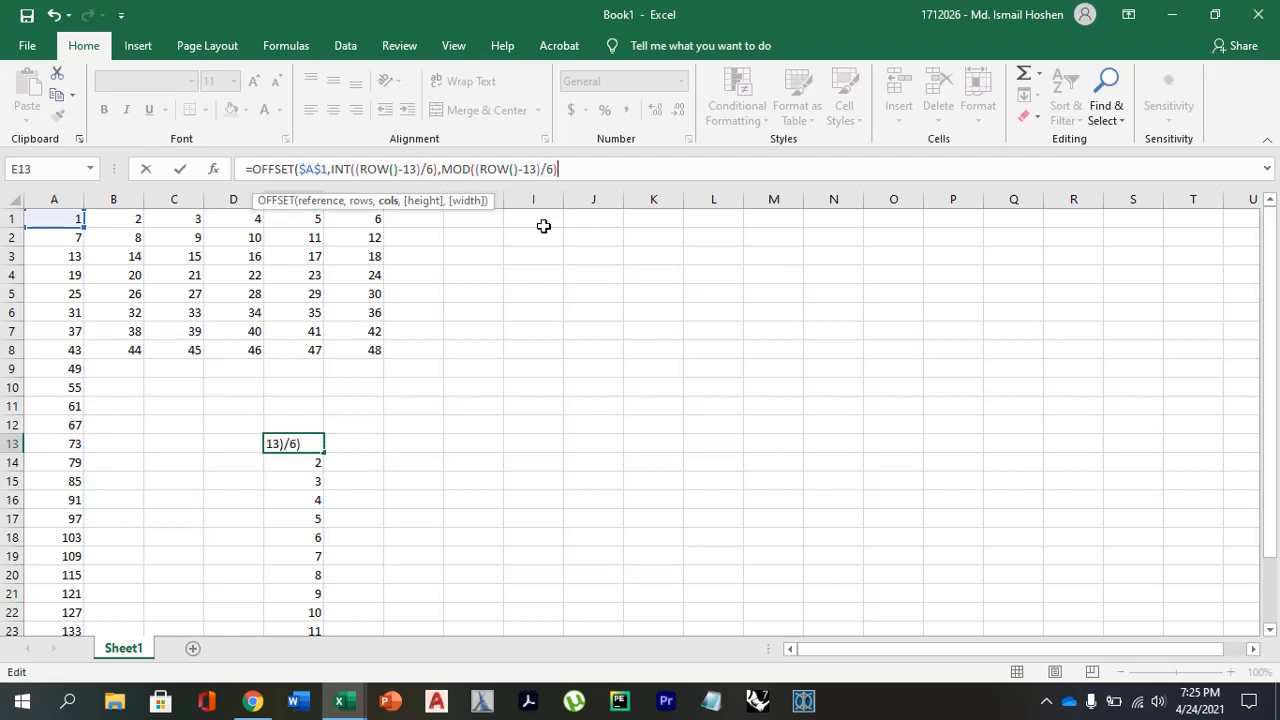
text())
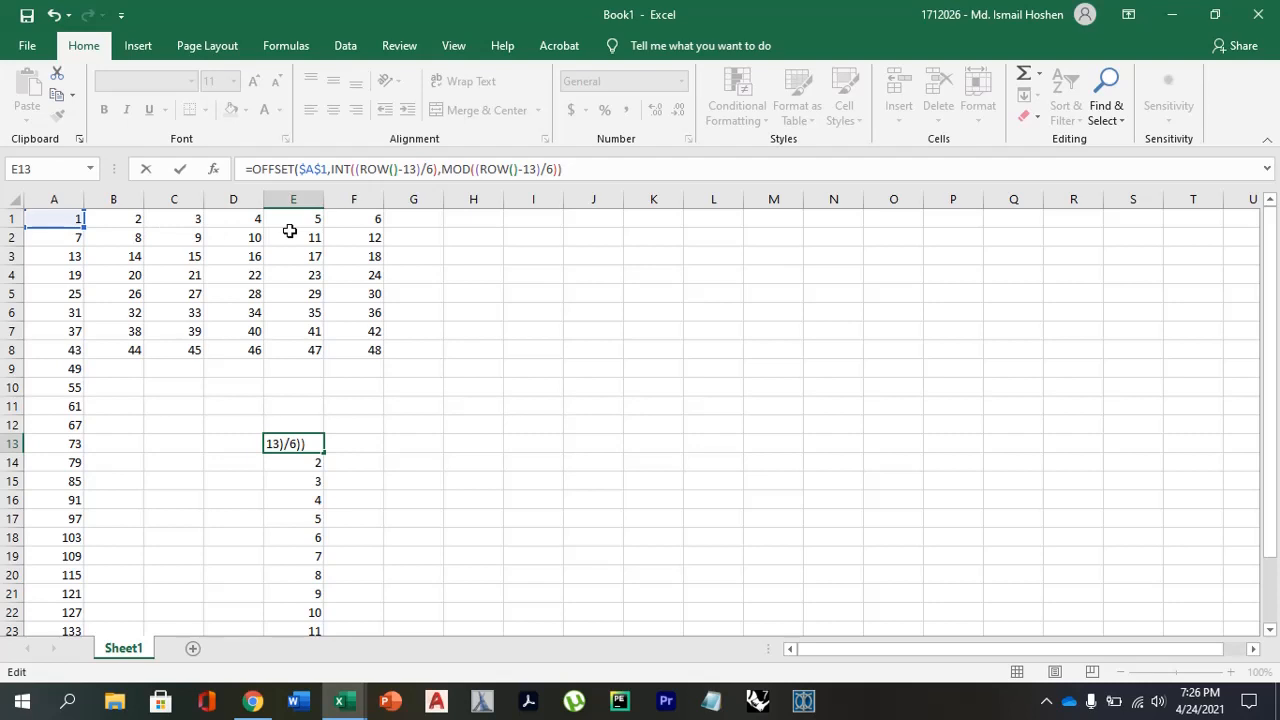
Correct the columns argument to MOD((ROW()-13),6) and commit the OFFSET formula in E13.
click(429, 228)
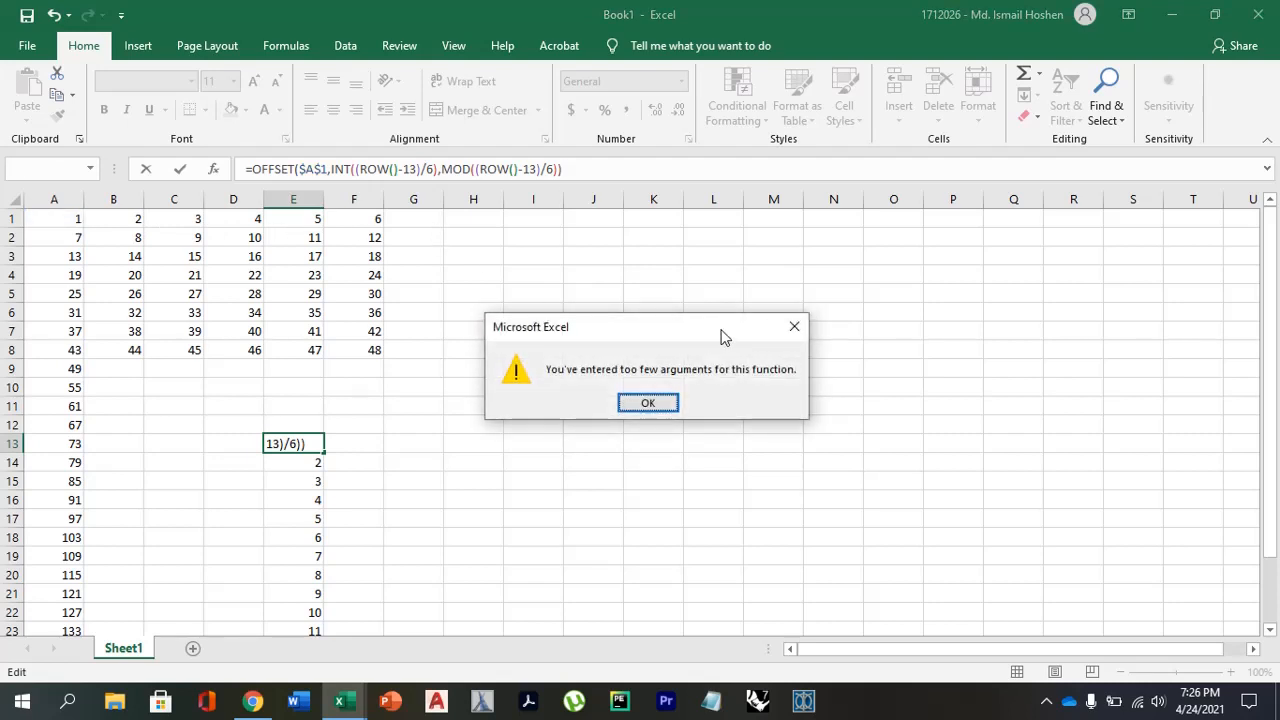
click(794, 326)
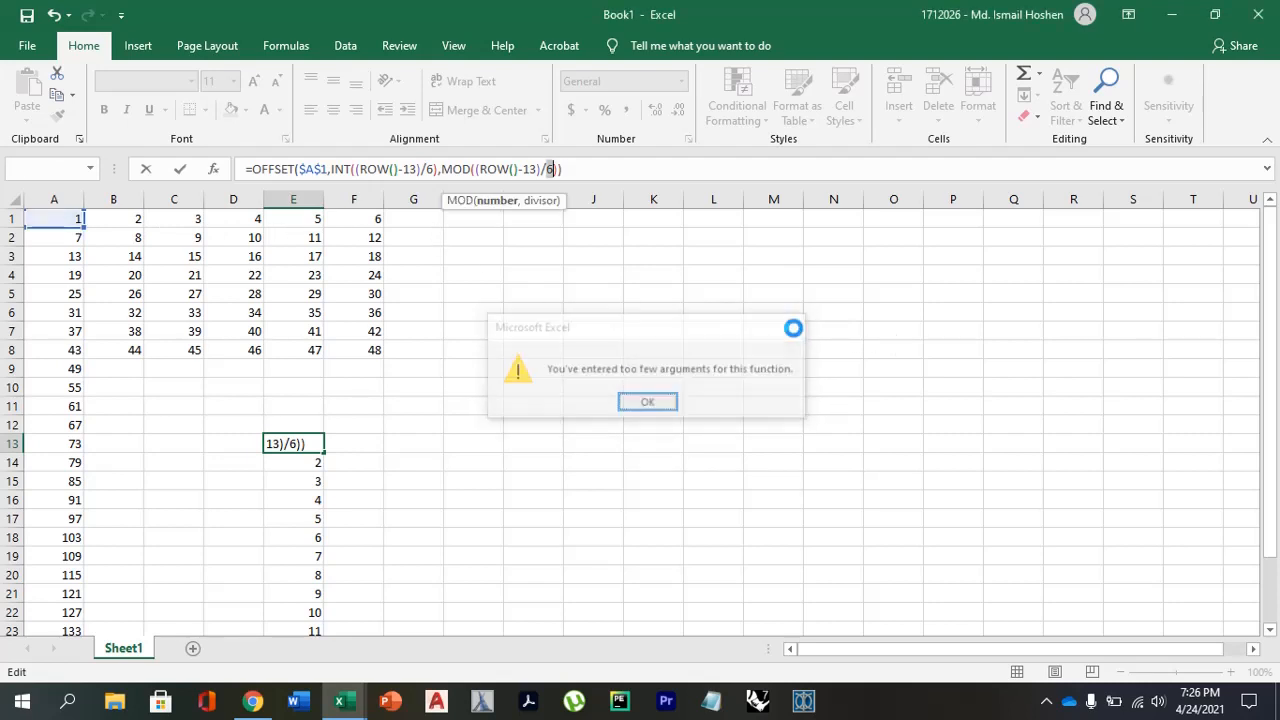
click(585, 169)
click(545, 169)
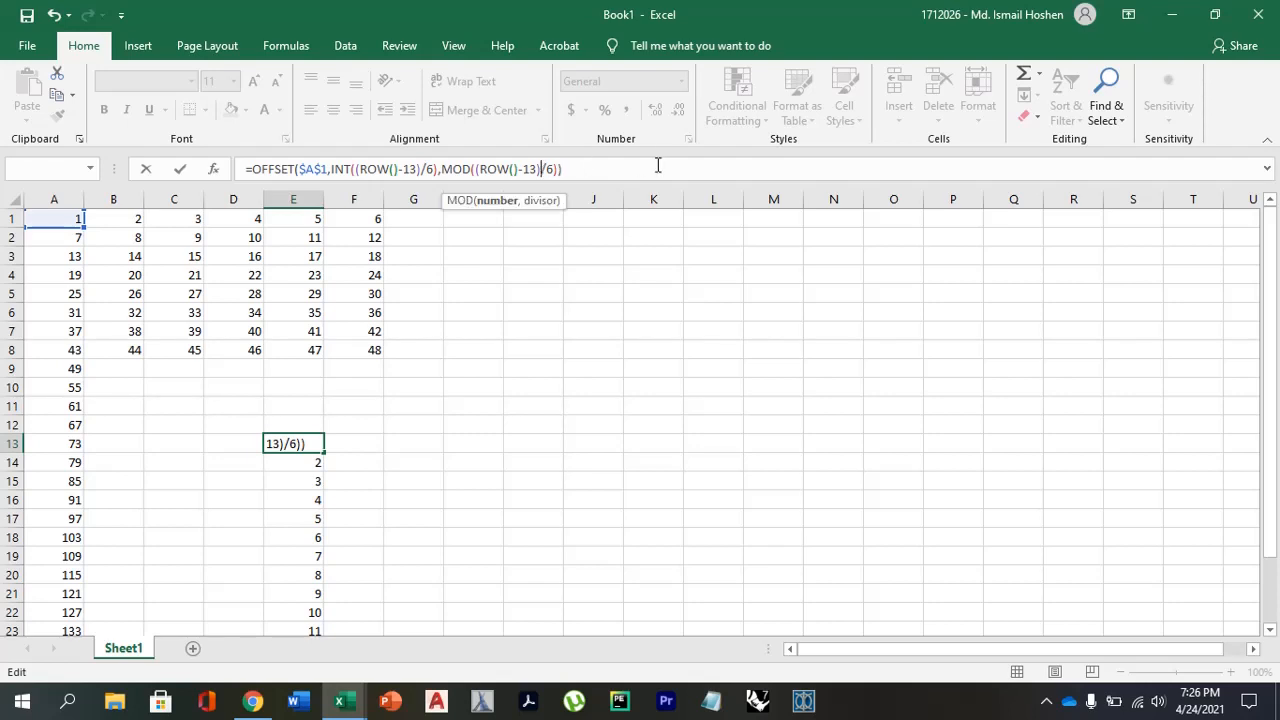
key(Delete)
text(,)
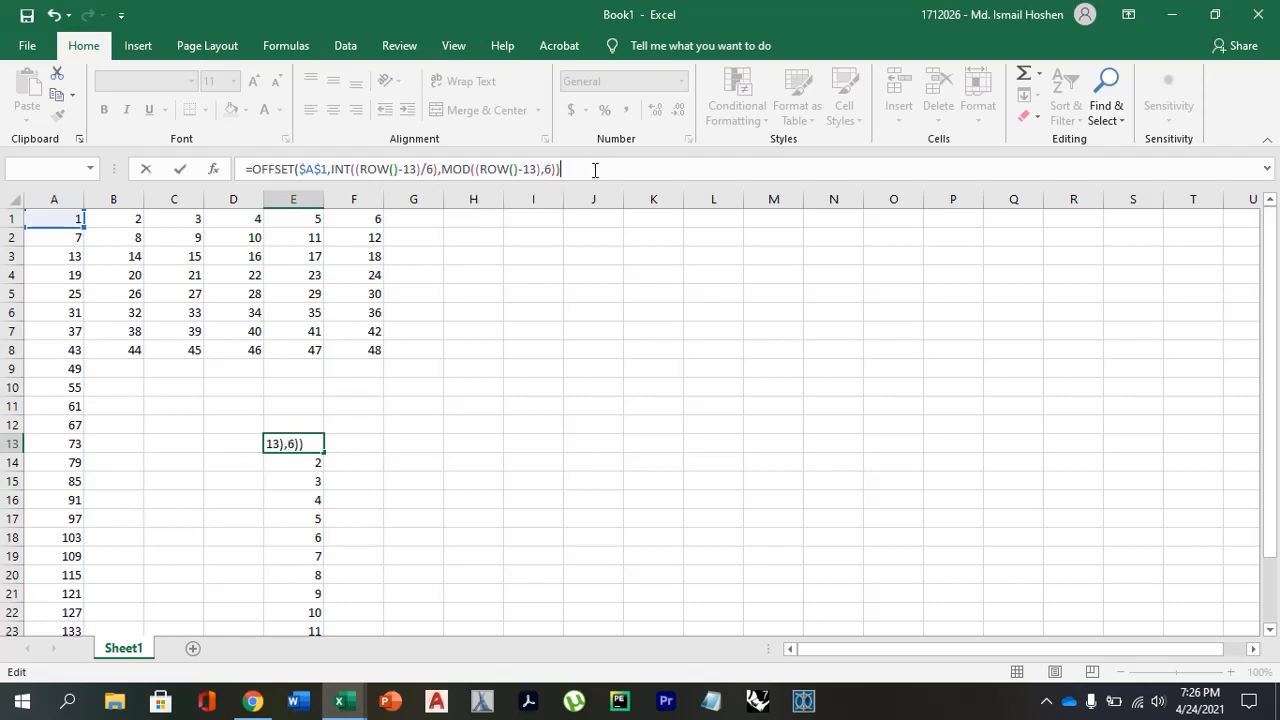
key(Return)
click(294, 443)
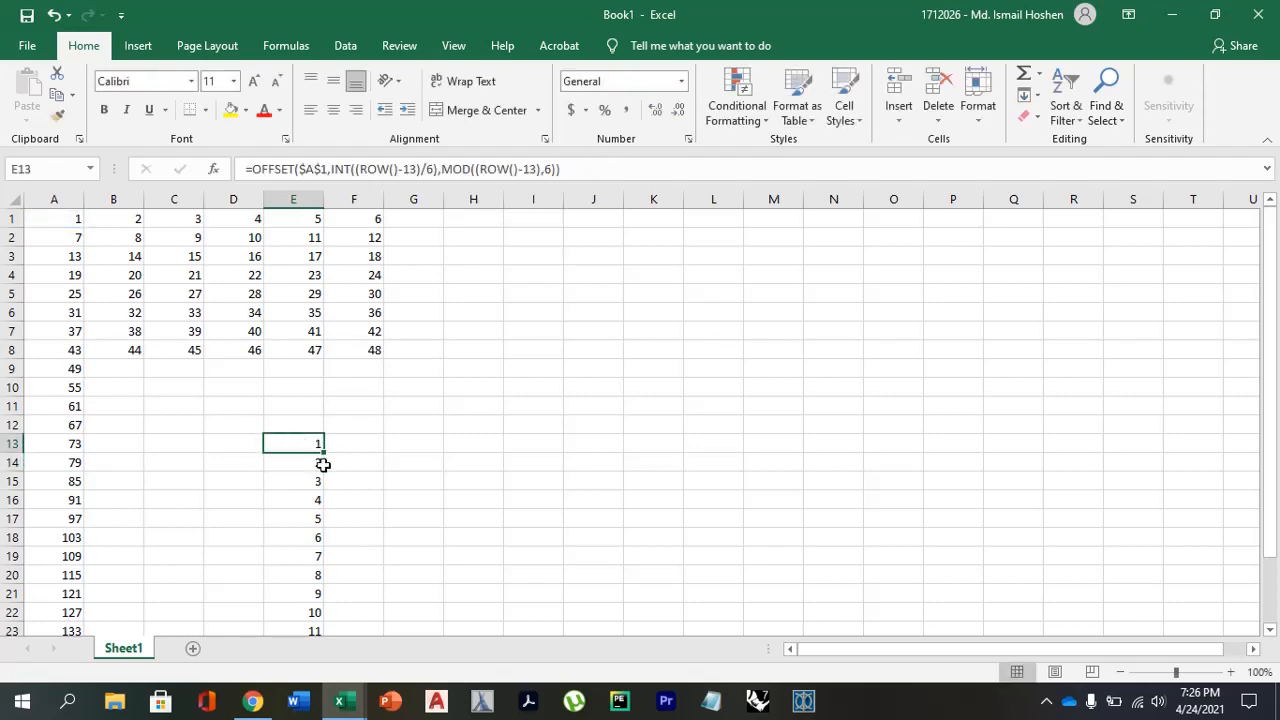
Fill the OFFSET formula from E13 down column E to well past row 90.
drag(325, 453, 322, 700)
scroll(377, 485, up, 15)
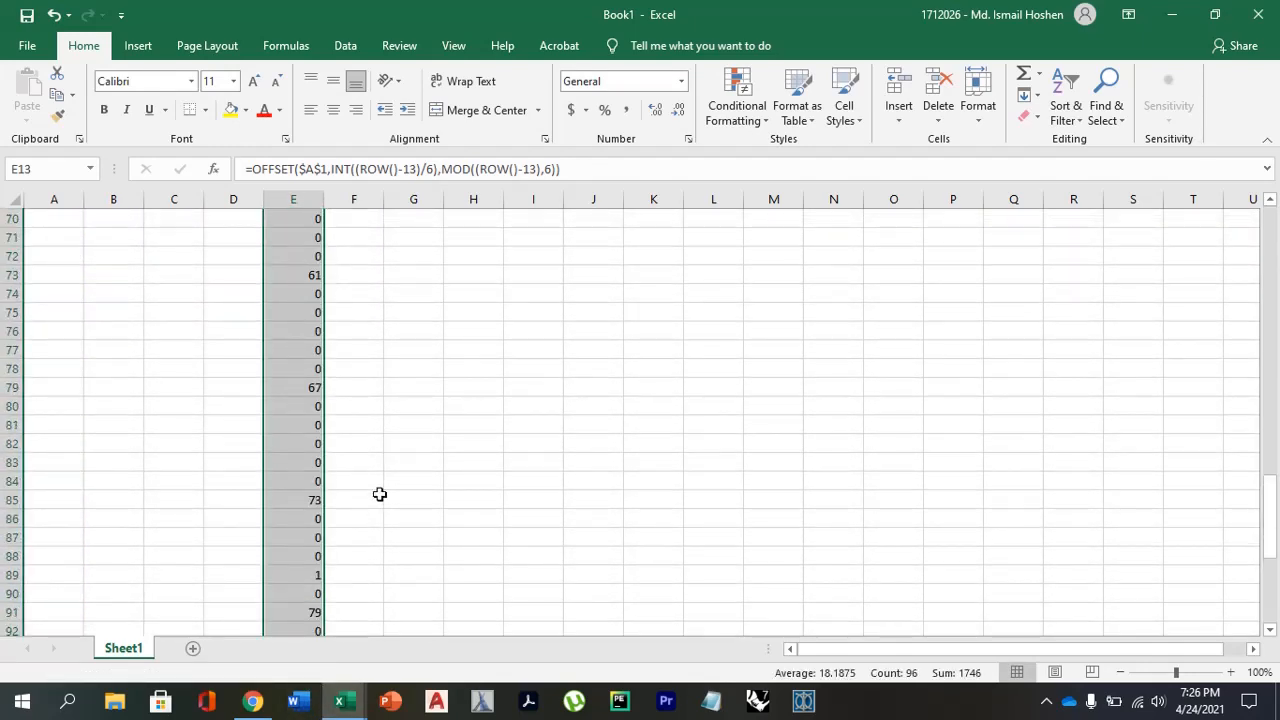
scroll(377, 470, up, 11)
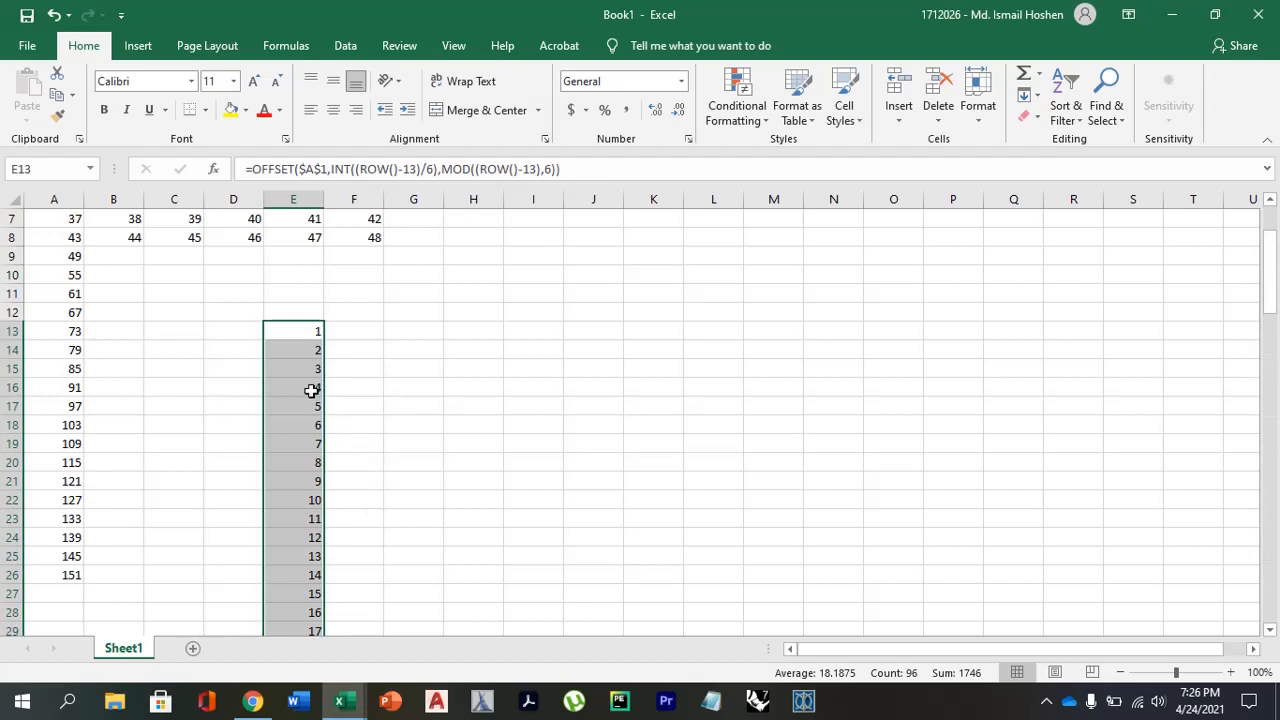
Compare the single-column list starting at E13 with the six-column source grid in A1:F8.
drag(309, 392, 305, 406)
scroll(292, 481, up, 2)
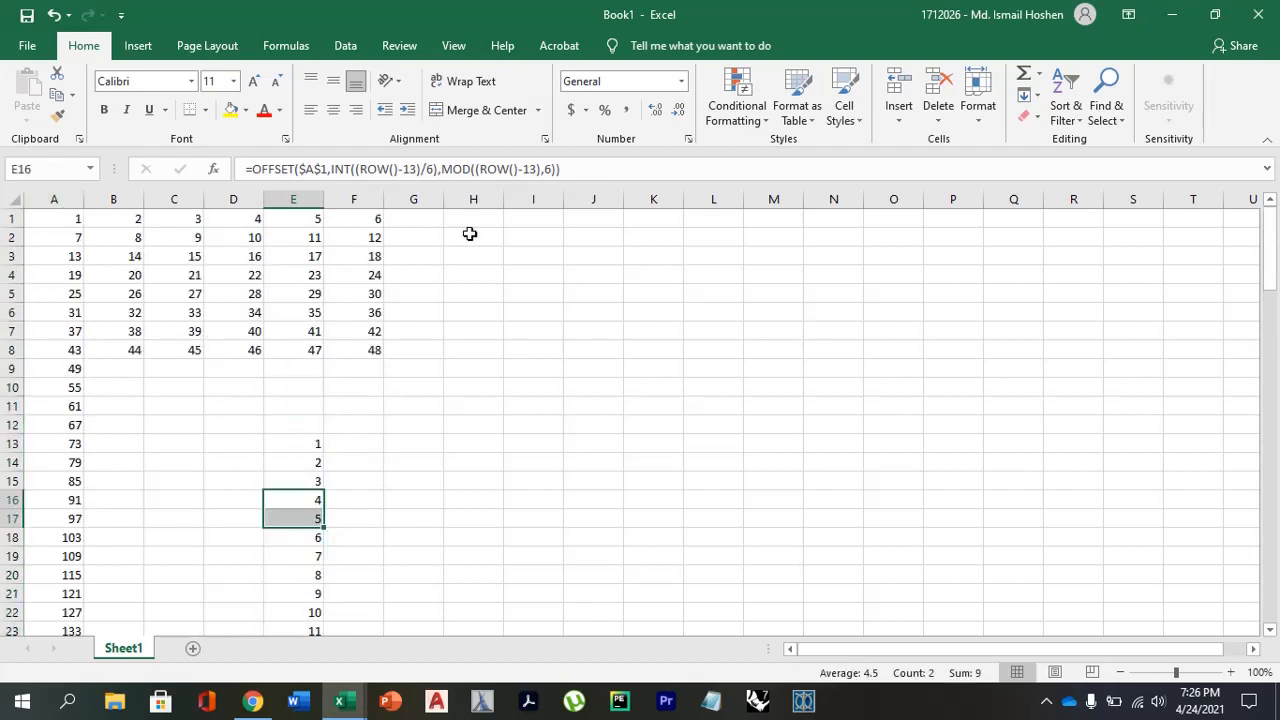
scroll(280, 550, down, 1)
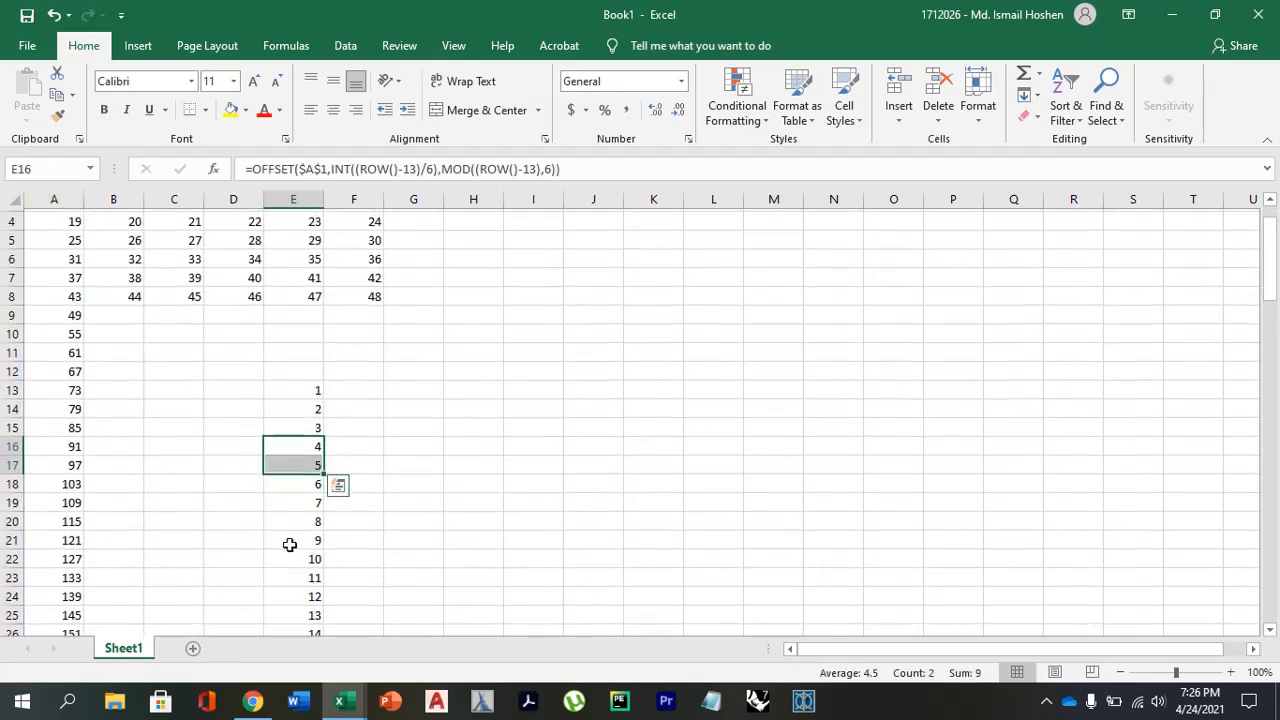
scroll(303, 480, up, 1)
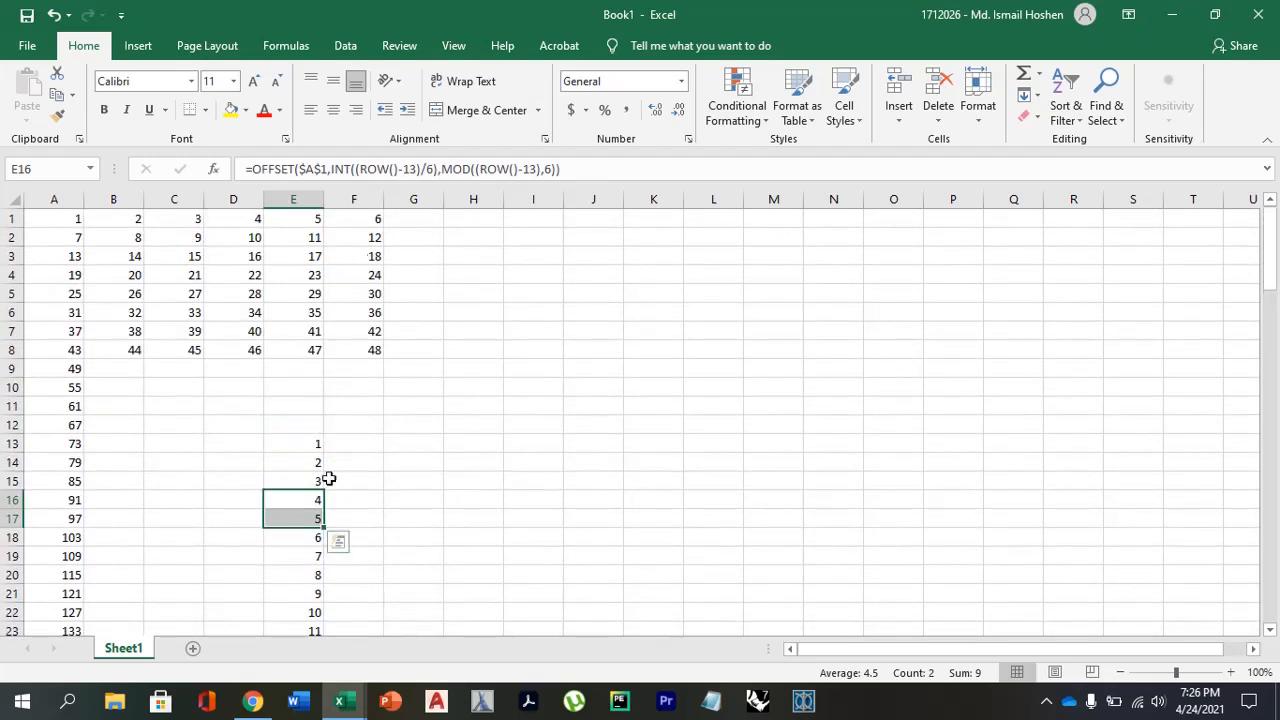
scroll(320, 520, down, 1)
scroll(263, 437, up, 1)
scroll(317, 551, down, 7)
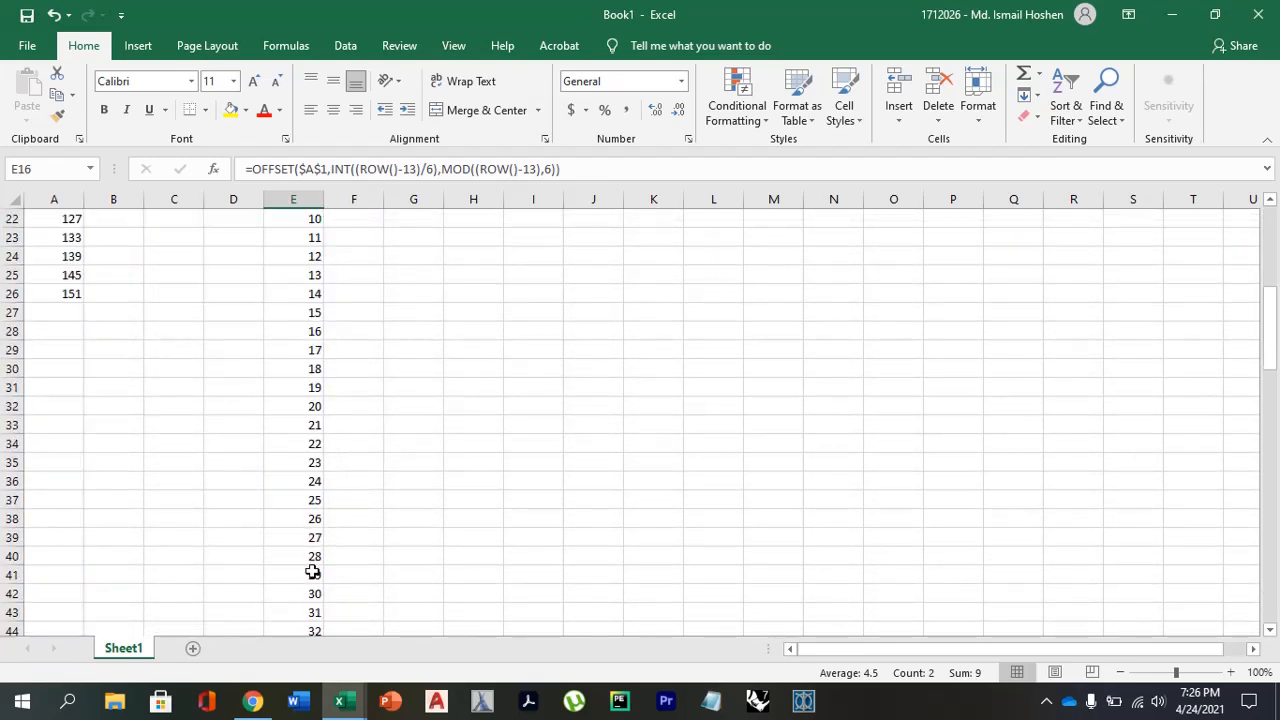
scroll(320, 568, up, 3)
scroll(322, 564, up, 4)
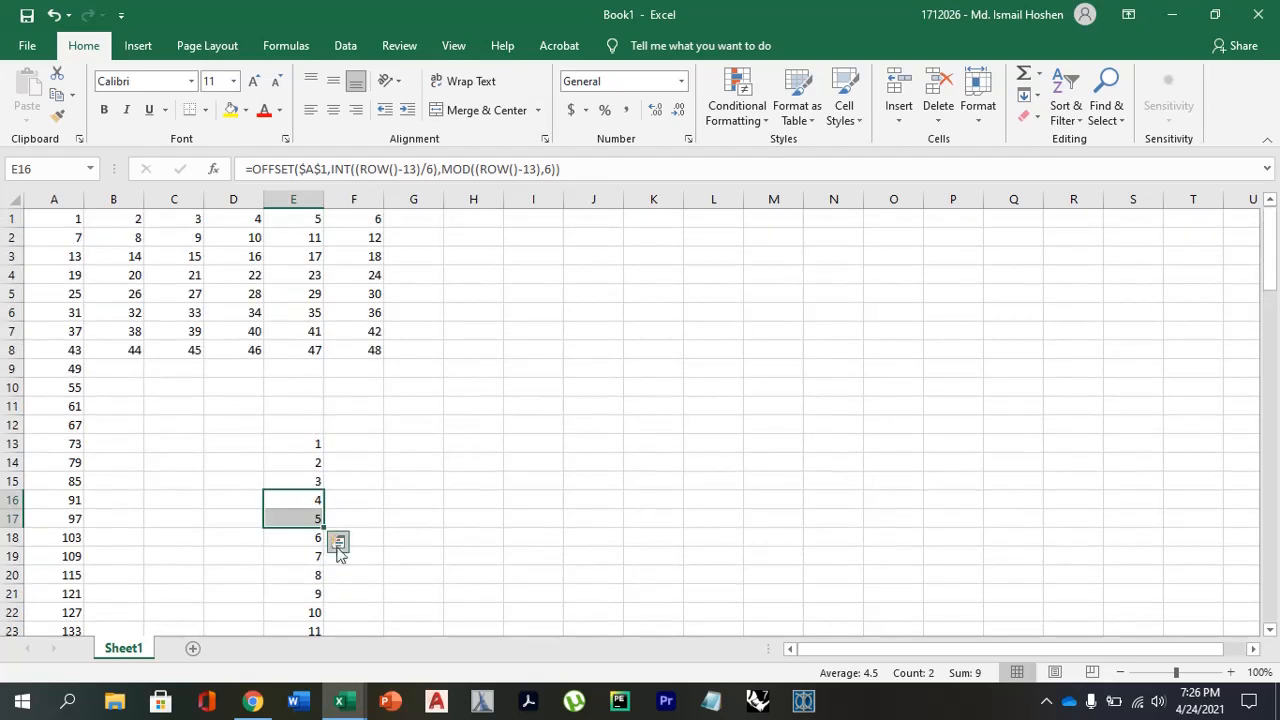
click(380, 459)
click(73, 222)
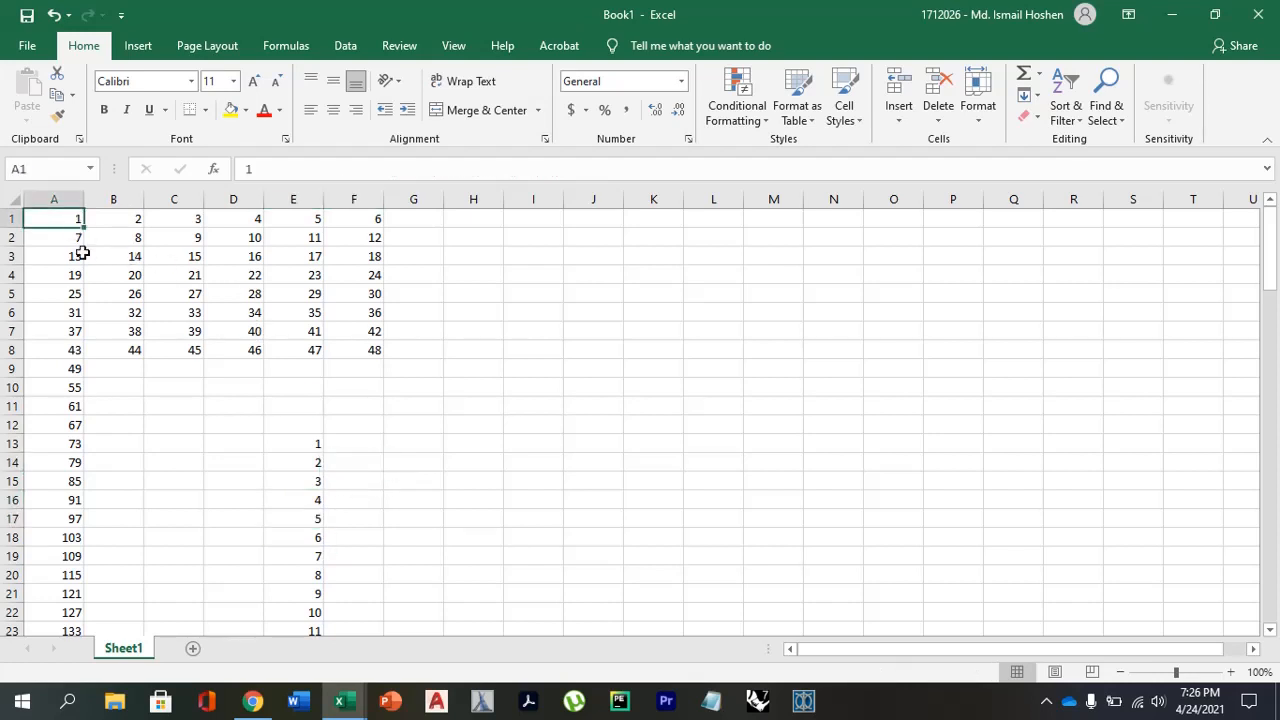
click(58, 350)
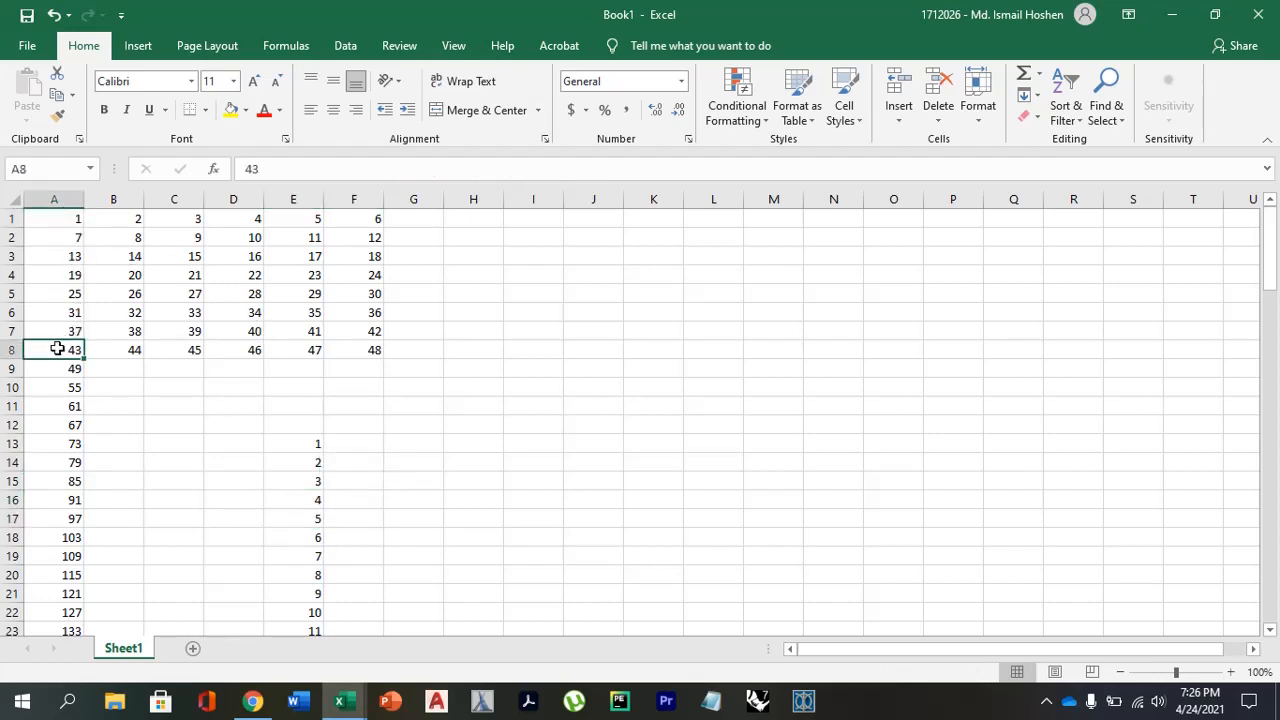
click(128, 349)
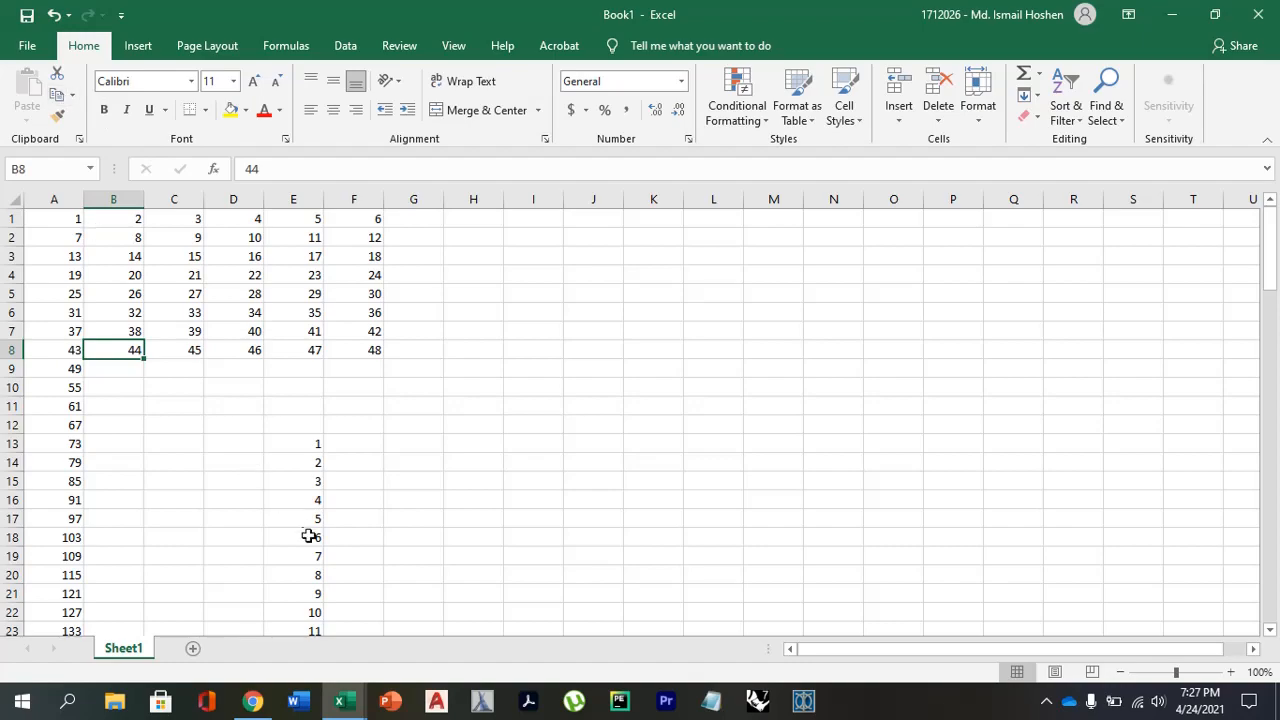
Switch to the Project.xlsx workbook and look over the half-breadth offset table from its header row to the Transom row.
click(344, 706)
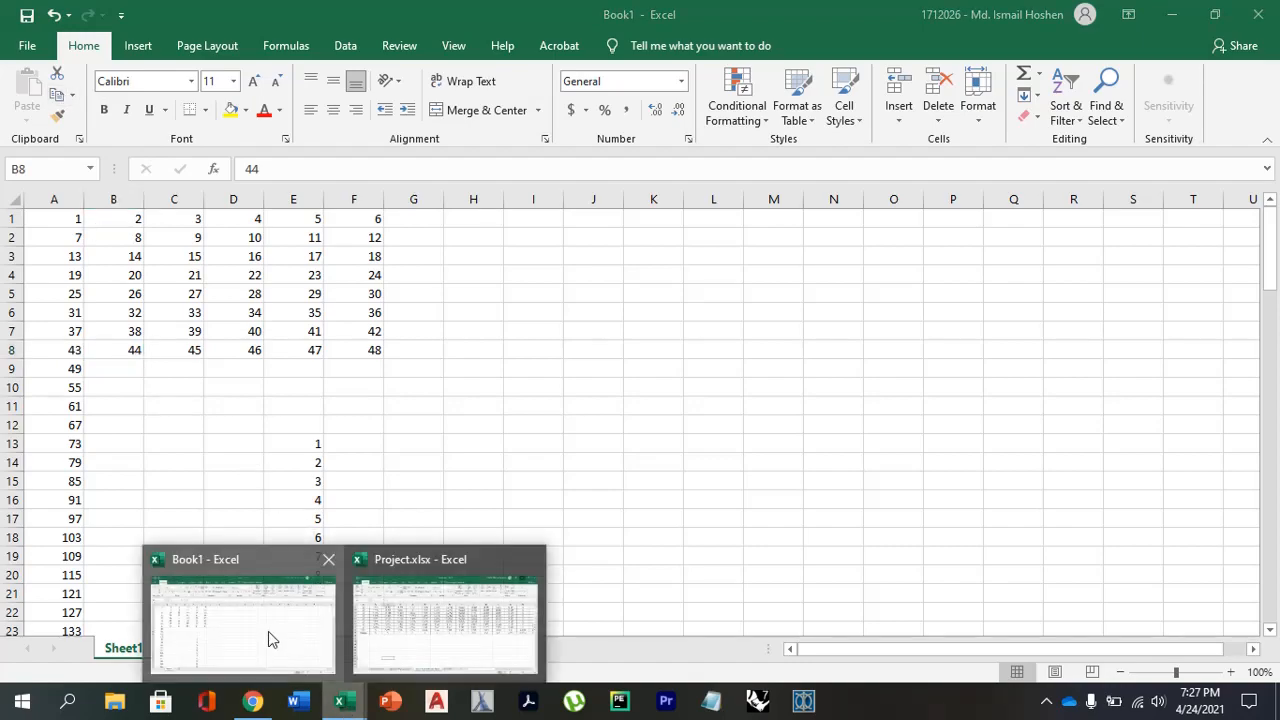
click(421, 628)
scroll(528, 517, up, 5)
scroll(528, 517, down, 4)
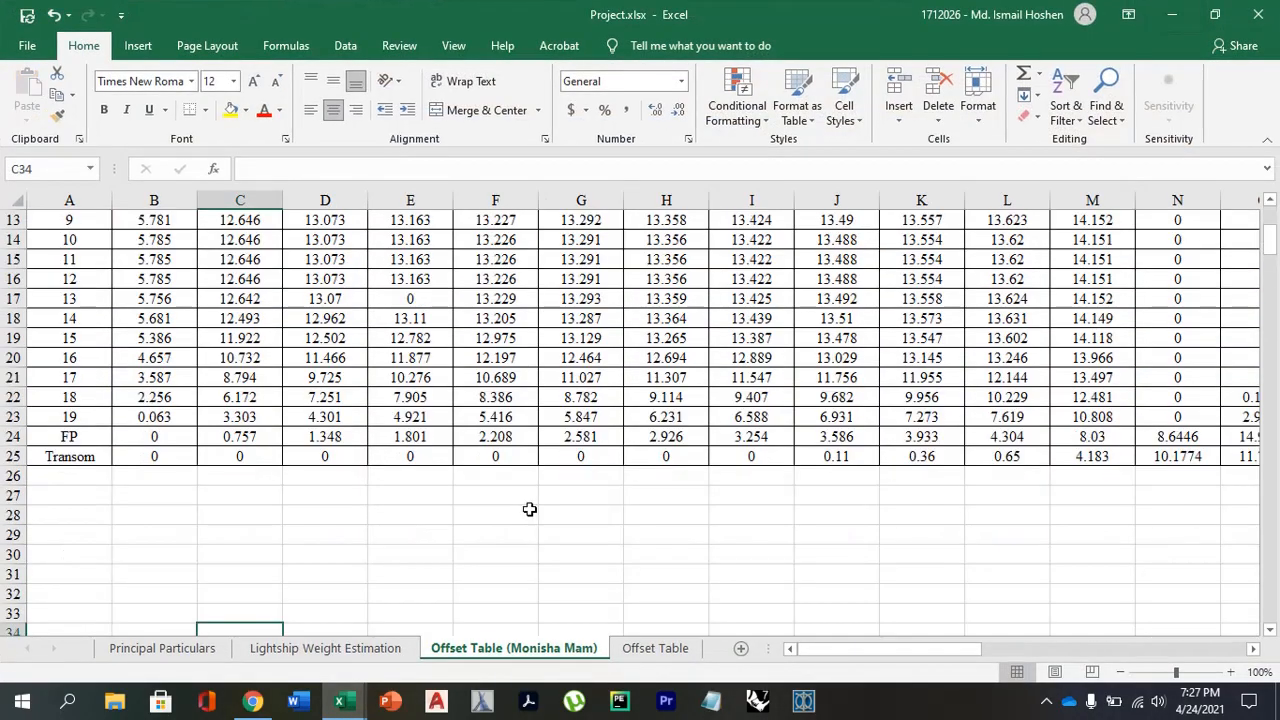
scroll(528, 517, up, 4)
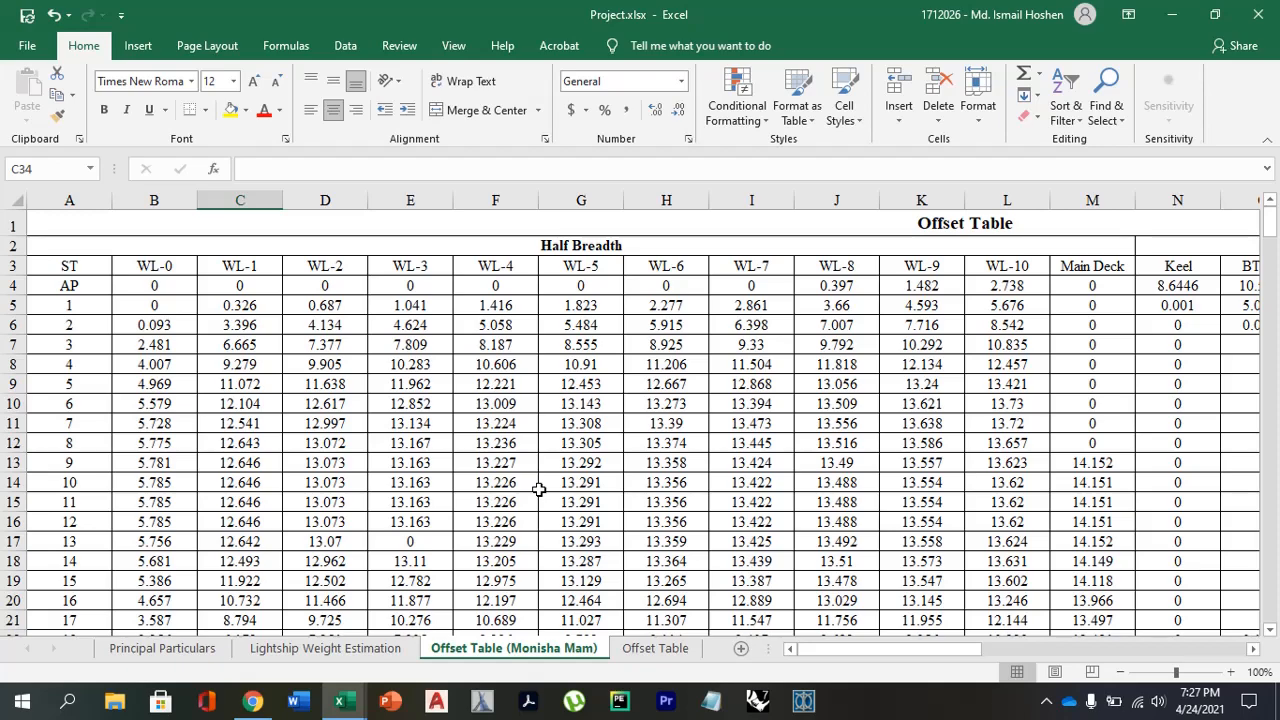
scroll(538, 489, down, 3)
scroll(538, 489, up, 3)
Go through the half-breadth values of station 1 in row 5, from WL-0 to WL-8.
click(150, 305)
click(240, 305)
click(325, 305)
click(410, 305)
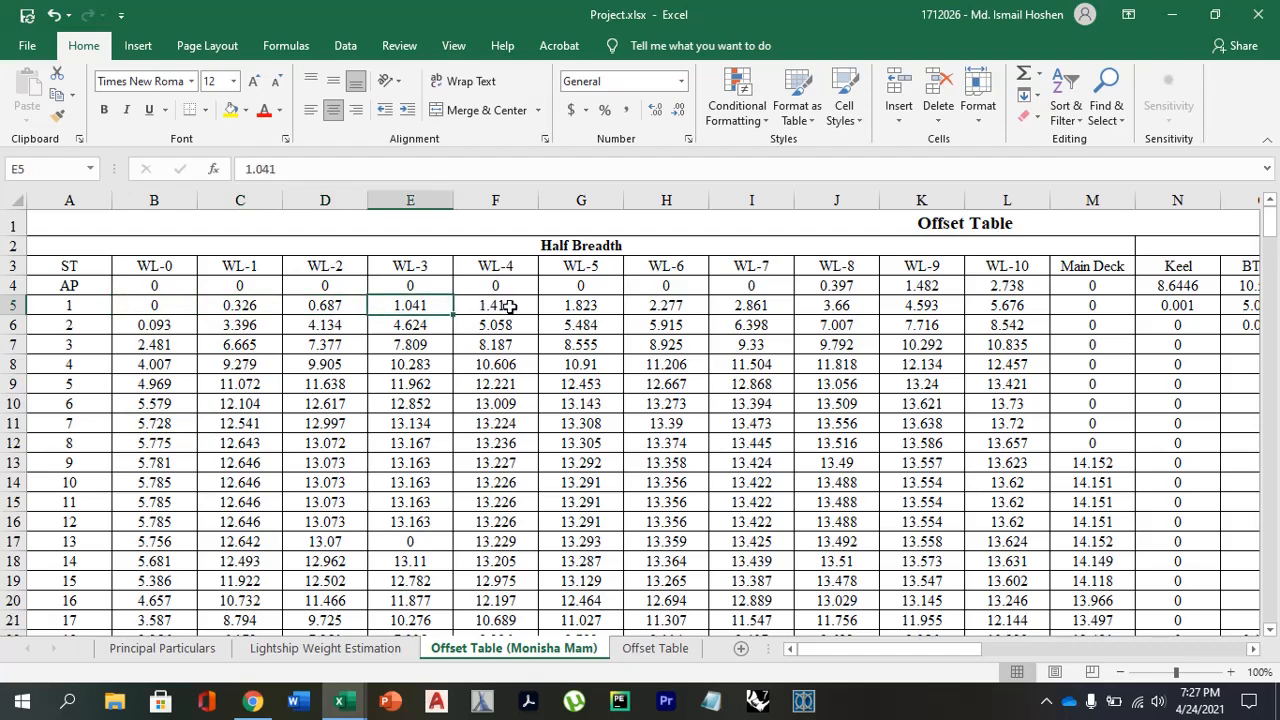
click(495, 305)
click(590, 307)
click(666, 305)
click(830, 305)
scroll(284, 512, down, 7)
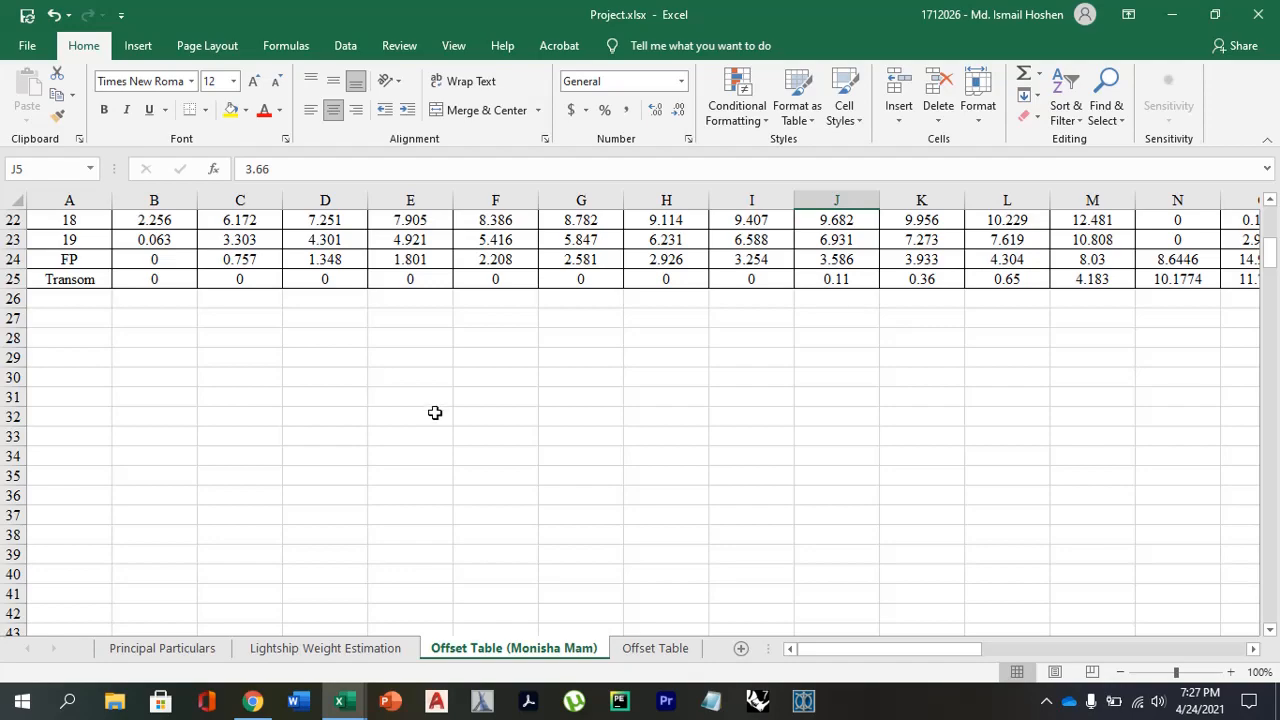
scroll(435, 413, up, 7)
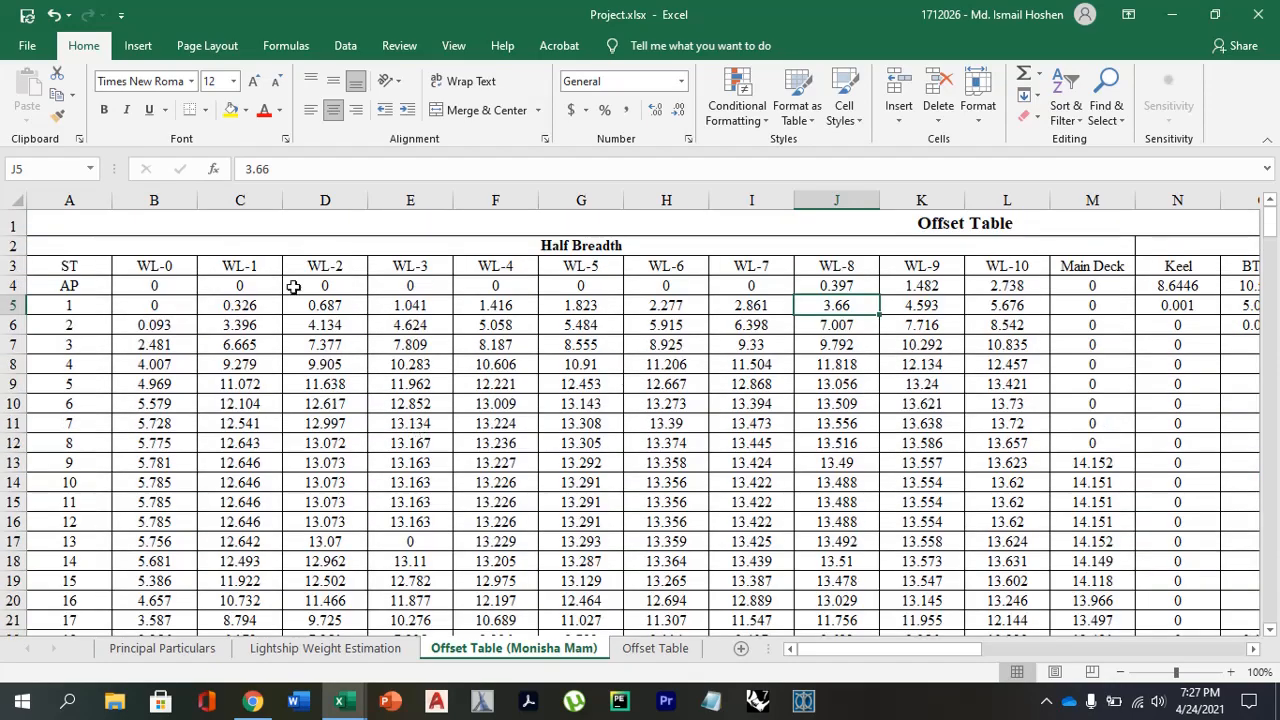
scroll(155, 279, down, 6)
scroll(349, 388, up, 5)
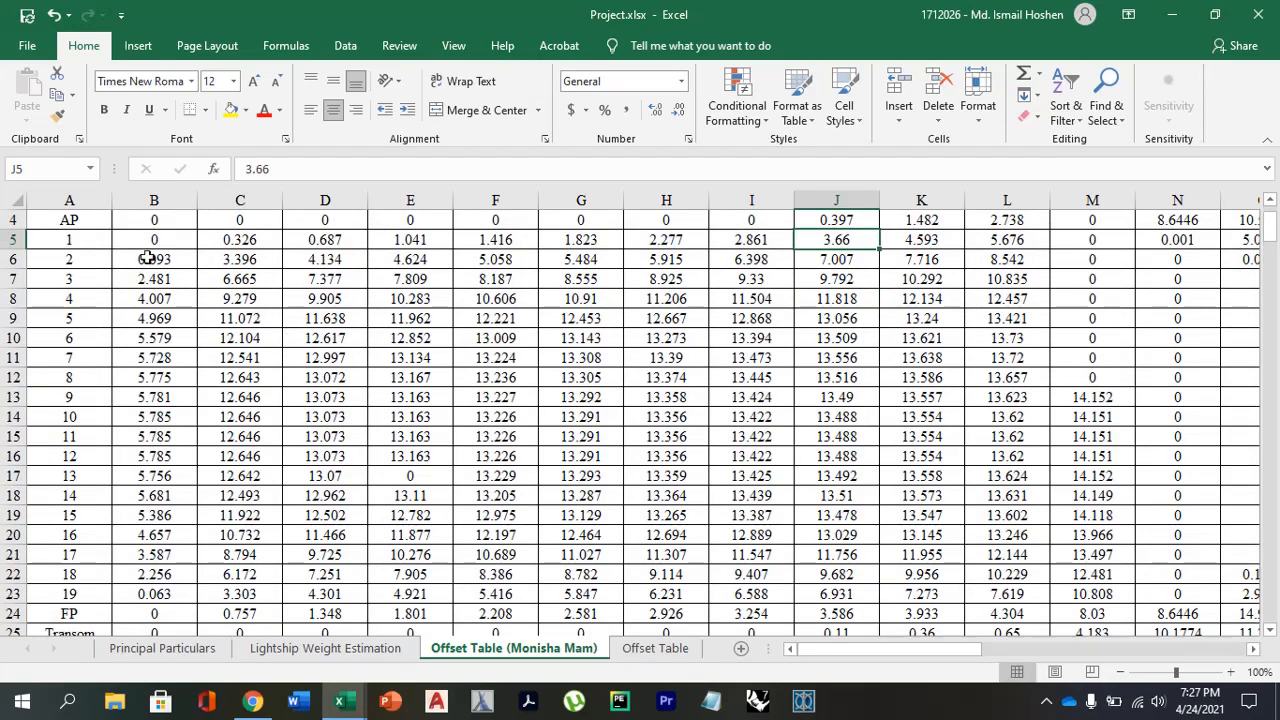
Point out the station 1 range B5:J5 and the empty cells below the table from D43 as the source and target areas.
drag(154, 240, 837, 240)
scroll(766, 369, down, 11)
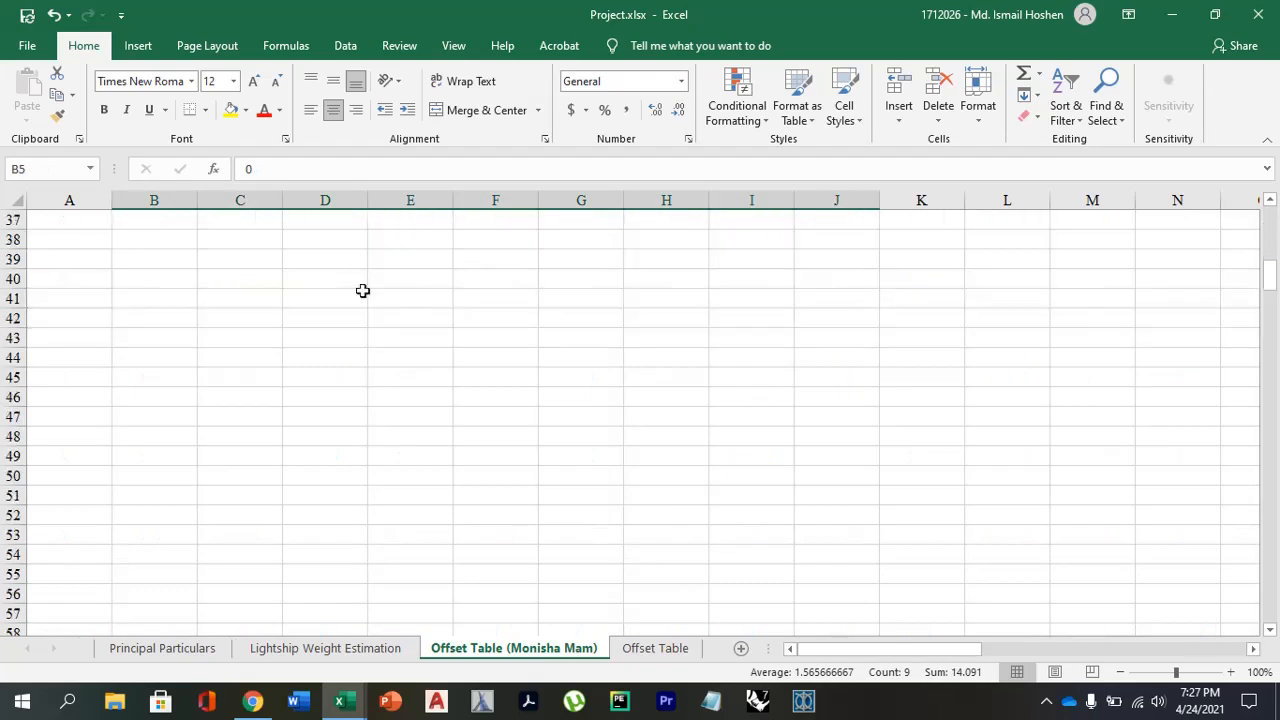
drag(360, 340, 426, 511)
scroll(426, 511, up, 12)
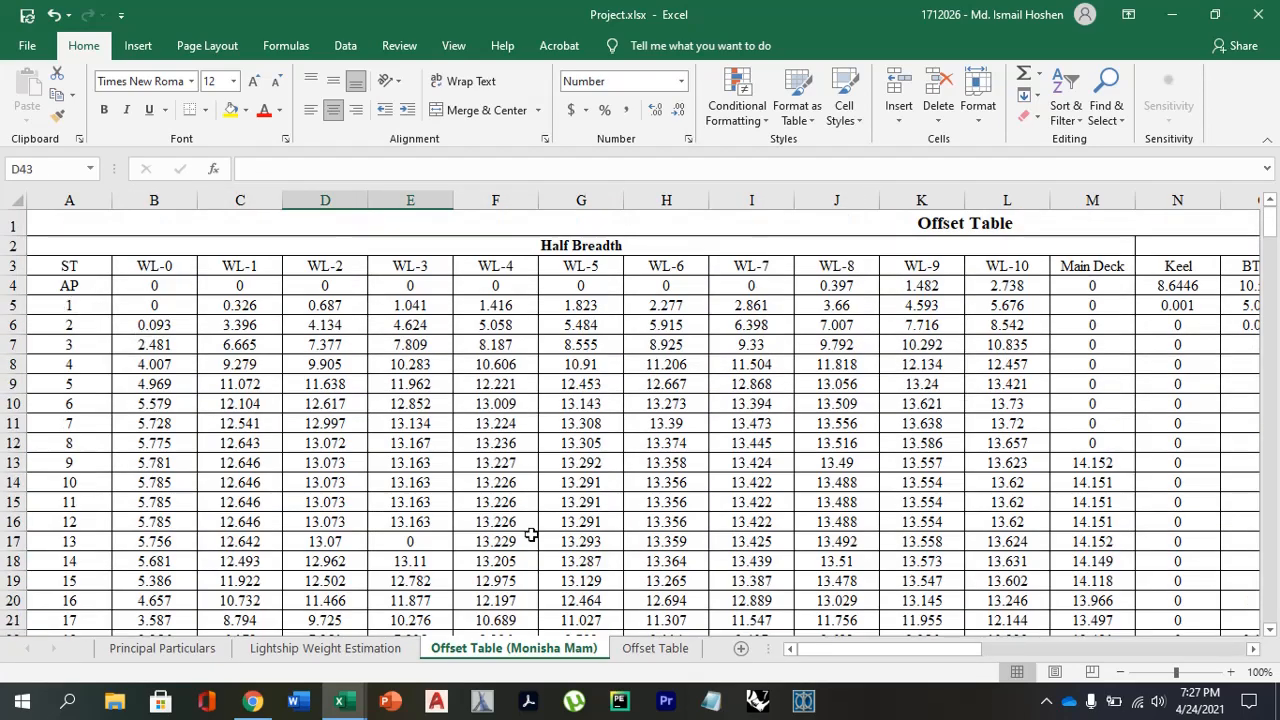
scroll(531, 536, down, 13)
scroll(486, 551, up, 8)
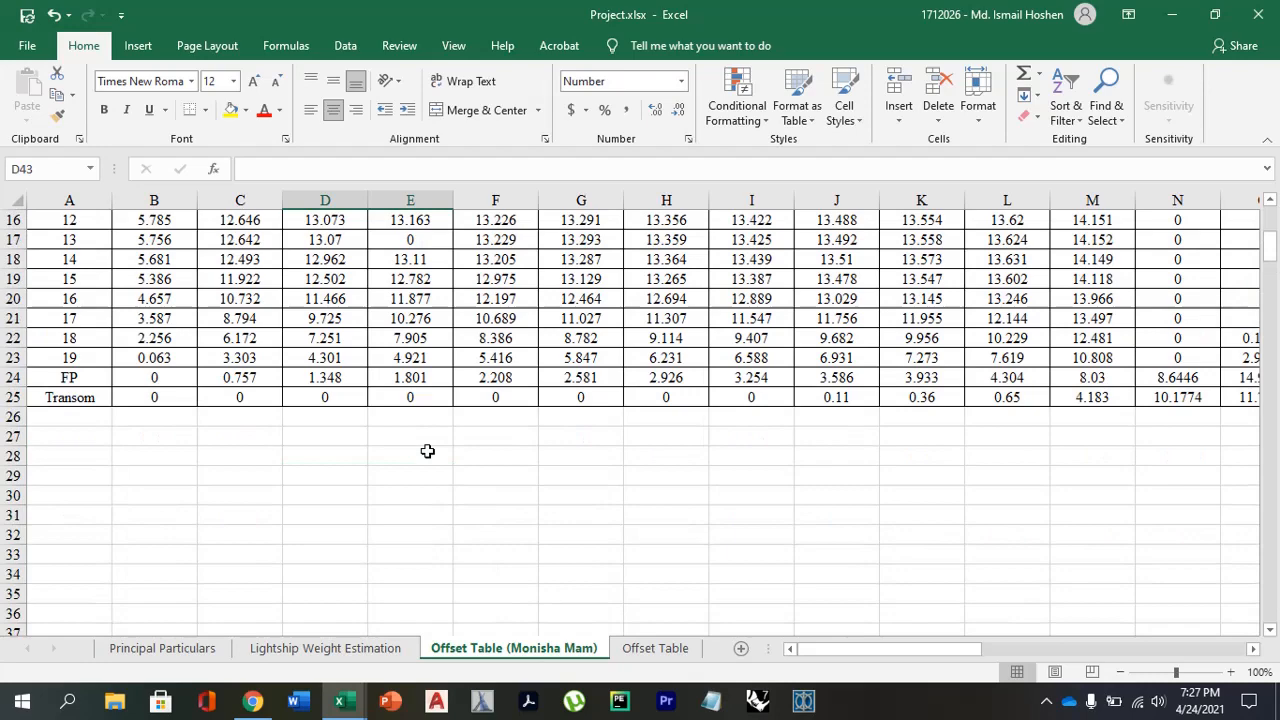
Start a formula in cell D30 below the offset table.
click(311, 494)
scroll(311, 494, up, 5)
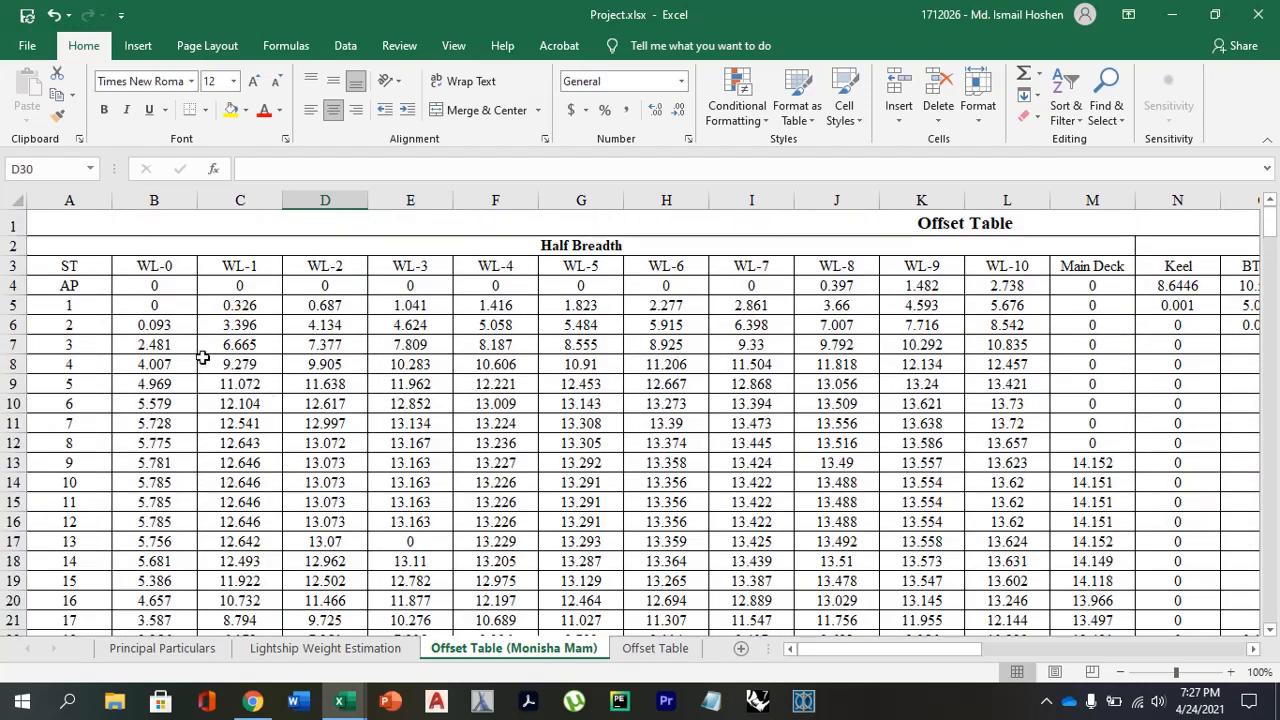
scroll(398, 456, down, 2)
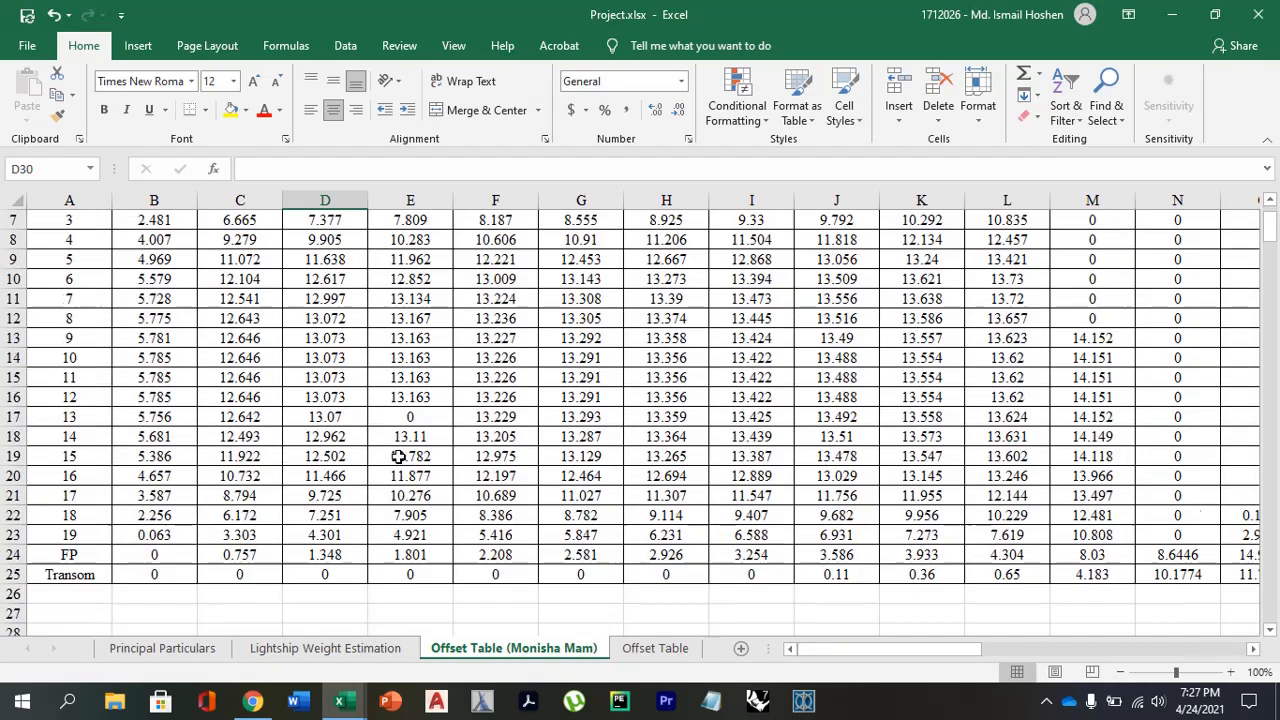
scroll(400, 462, down, 3)
scroll(400, 468, up, 5)
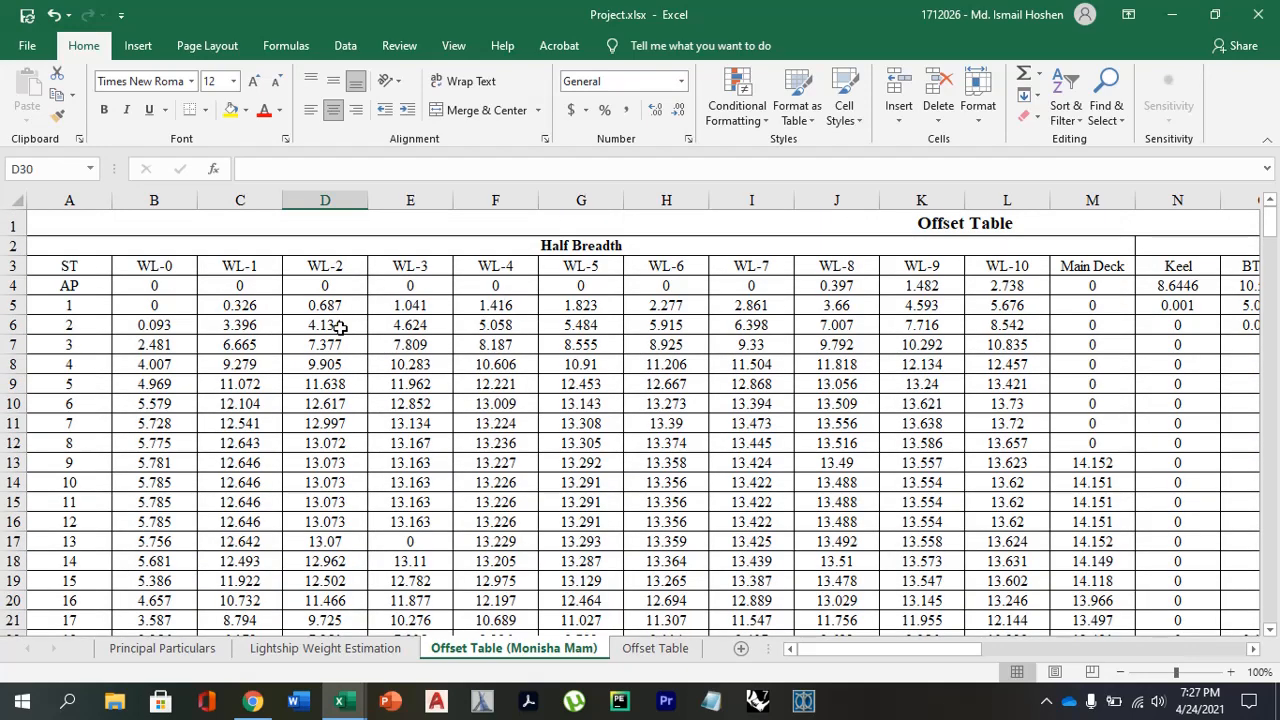
scroll(345, 378, down, 4)
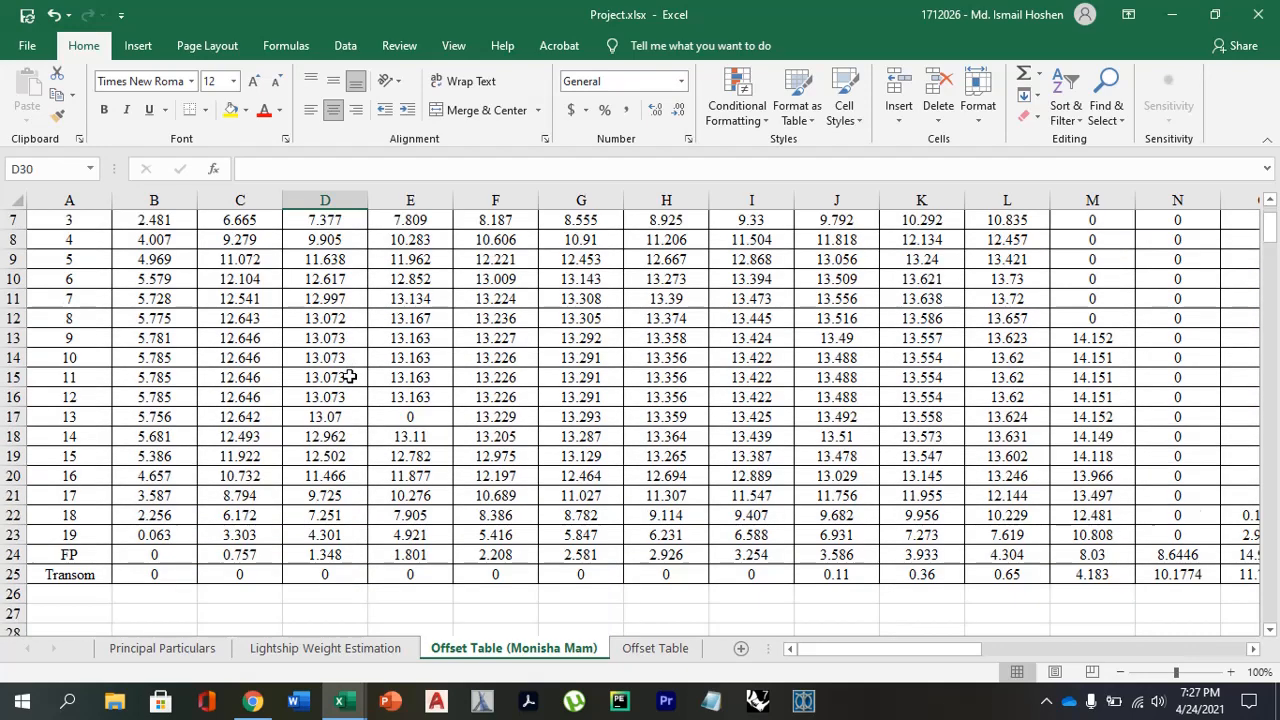
text(=)
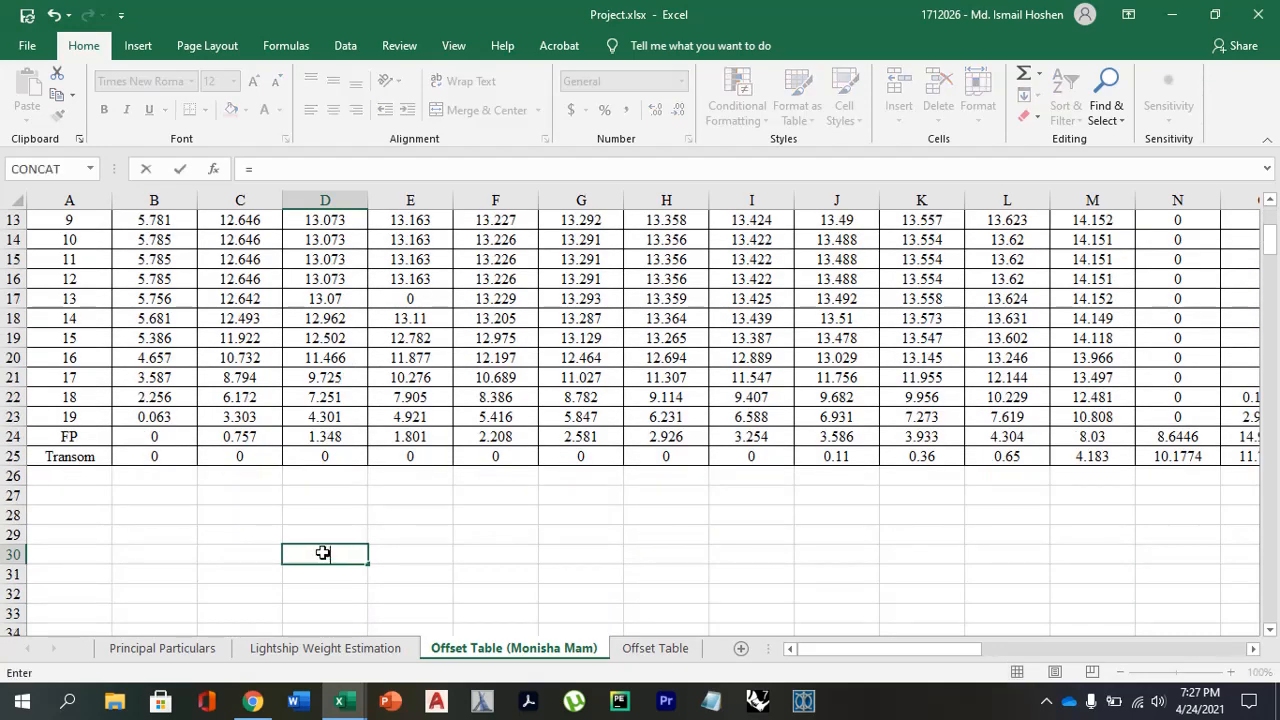
scroll(328, 553, up, 4)
click(160, 288)
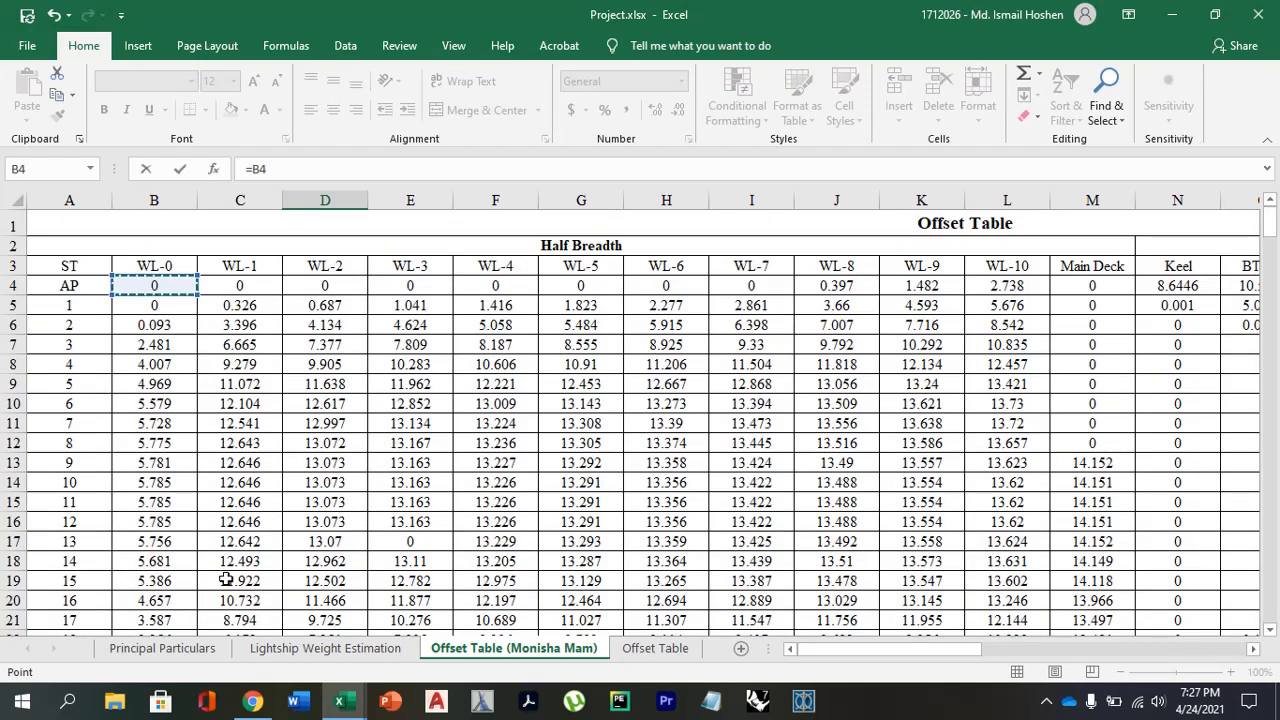
key(F4)
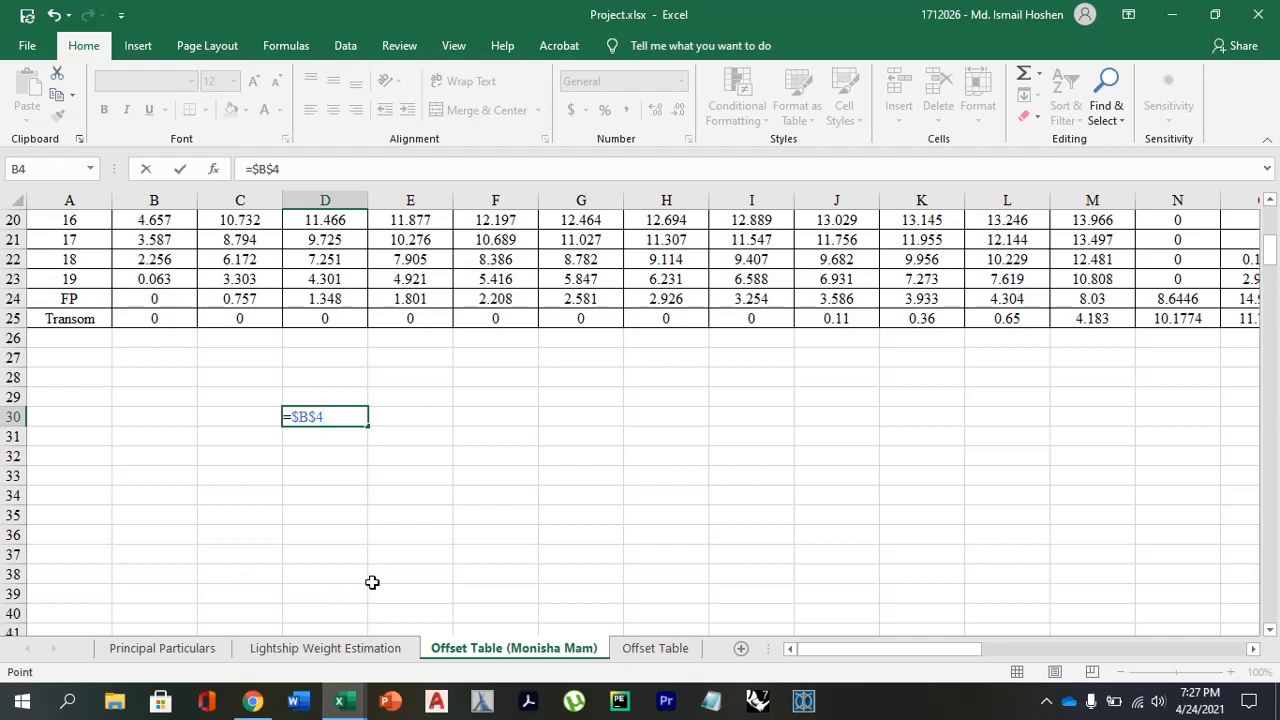
key(BackSpace)
key(BackSpace)
key(BackSpace)
key(BackSpace)
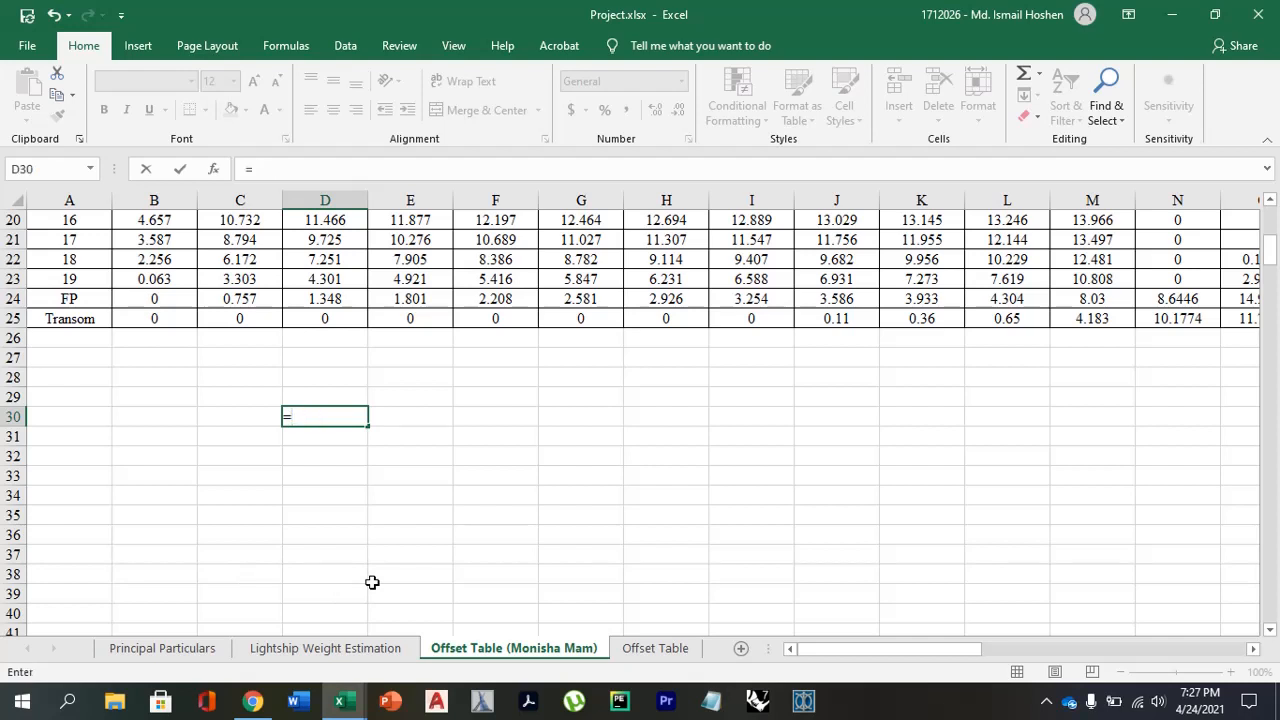
Begin the D30 formula with the OFFSET function, leaving it open for its reference argument.
text(OFF)
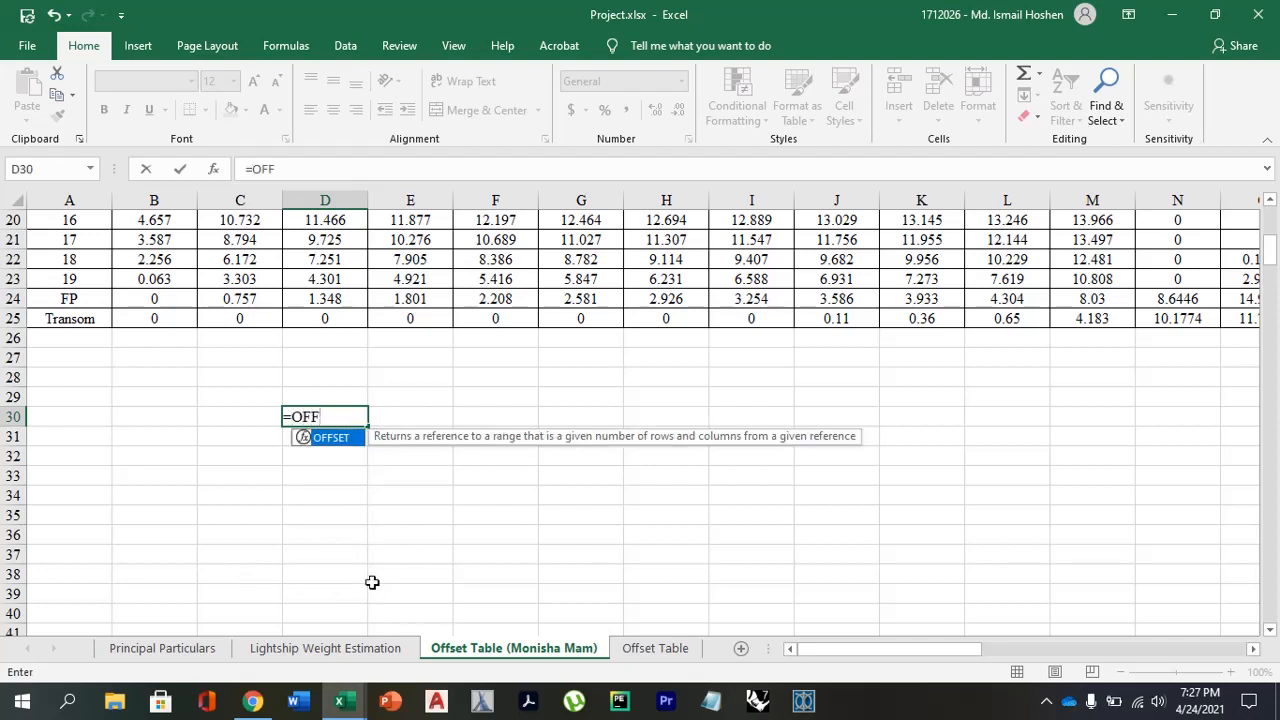
key(Return)
click(341, 420)
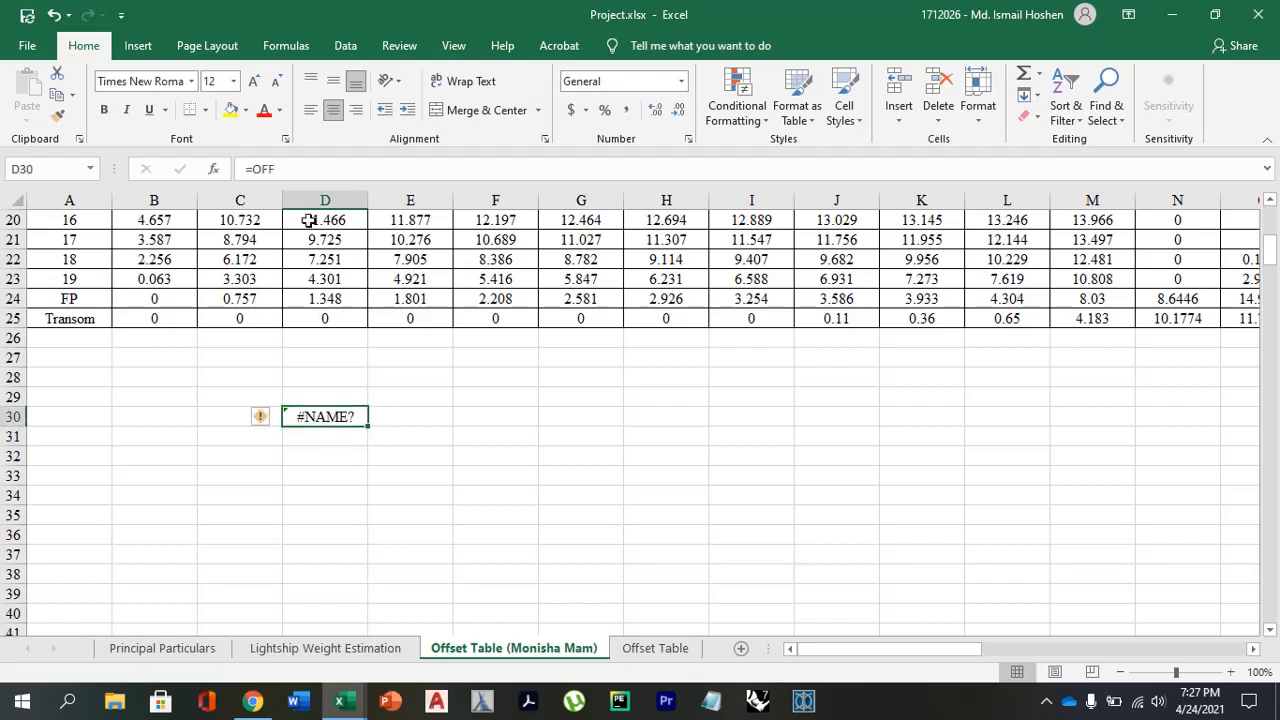
click(292, 172)
text(S)
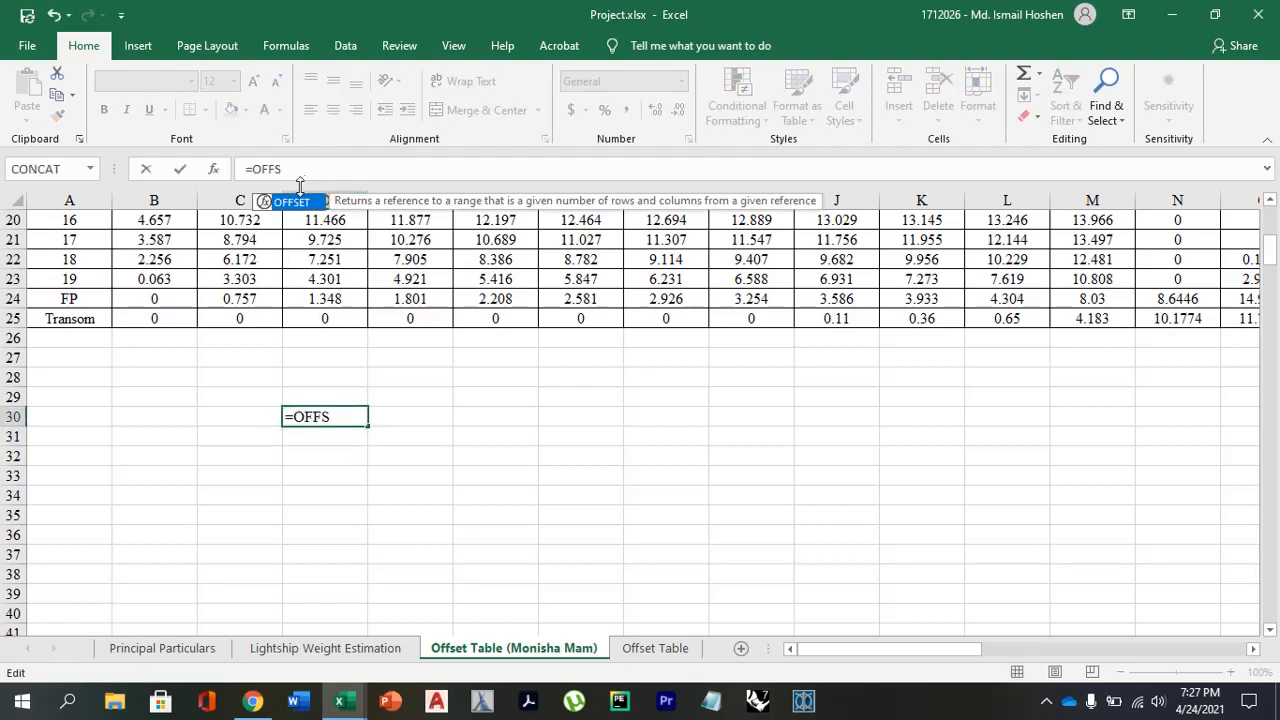
key(Tab)
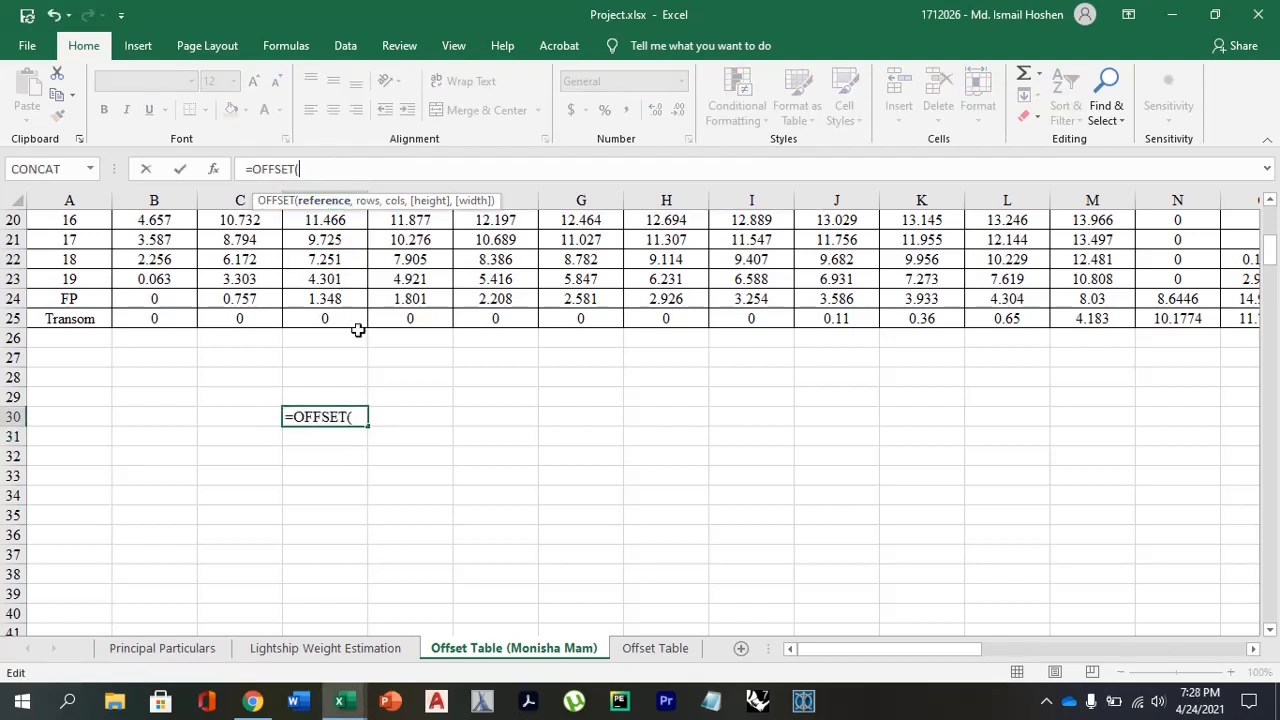
Set the absolute cell $B$4 as the OFFSET reference and continue to the rows argument.
scroll(356, 353, up, 6)
click(176, 284)
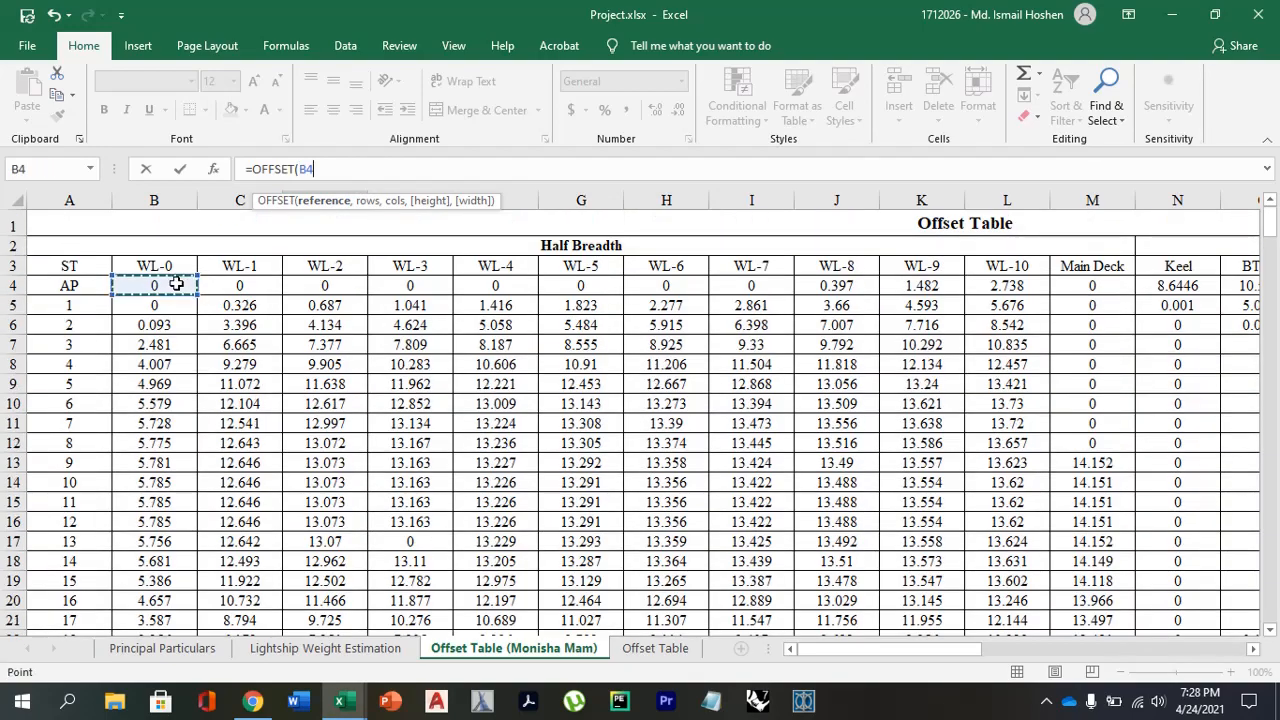
key(F4)
scroll(274, 411, down, 6)
text(,)
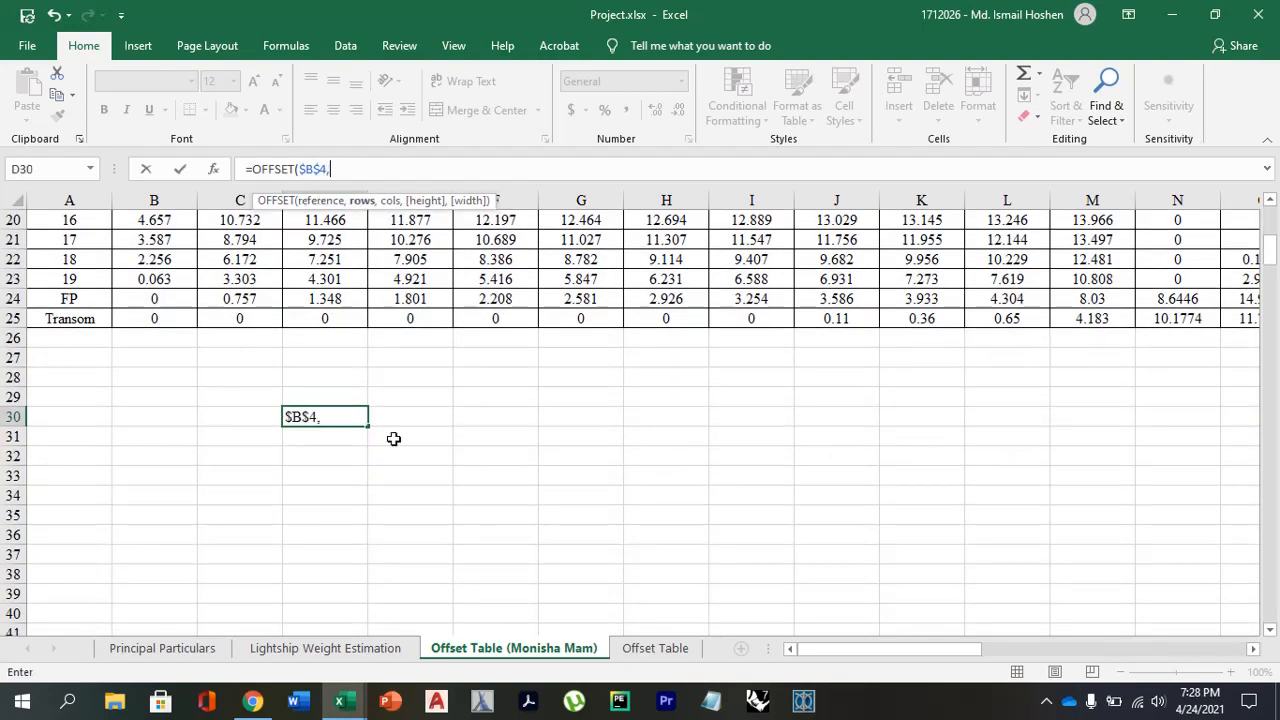
scroll(394, 437, up, 3)
scroll(394, 437, up, 4)
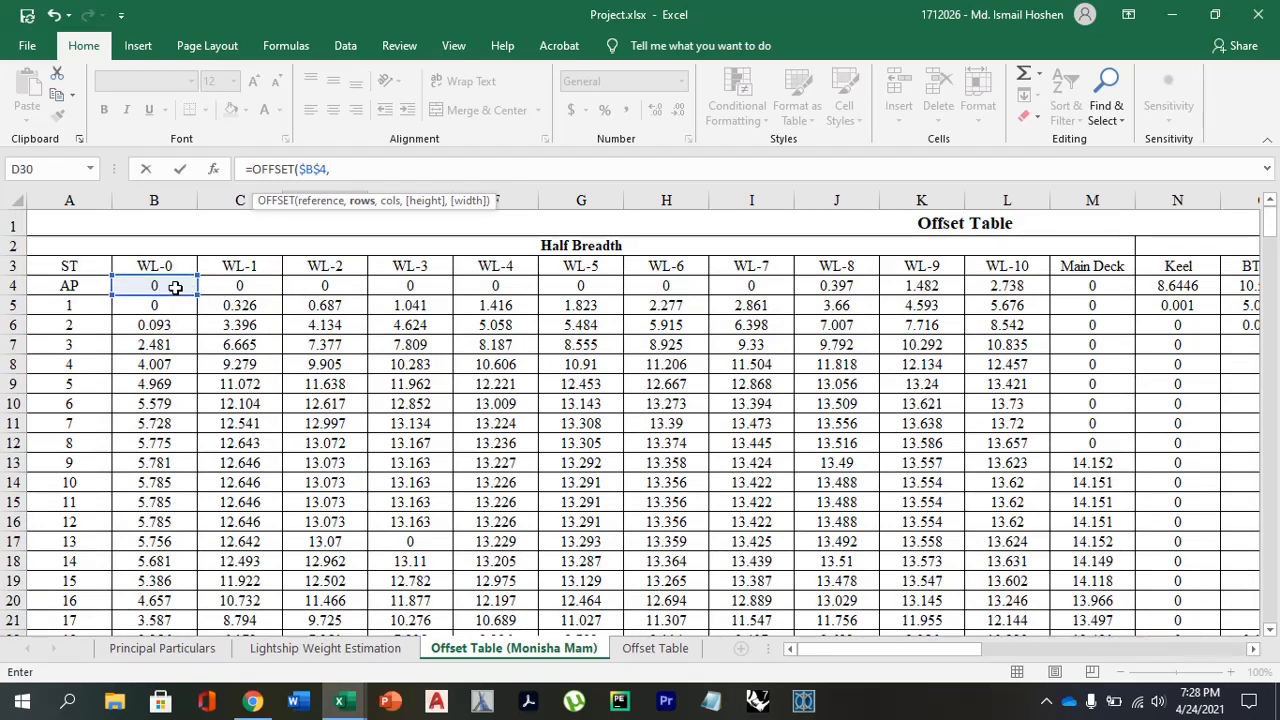
Begin the rows argument of the D30 OFFSET formula with (ROW()-30), followed by a division sign.
scroll(187, 343, down, 6)
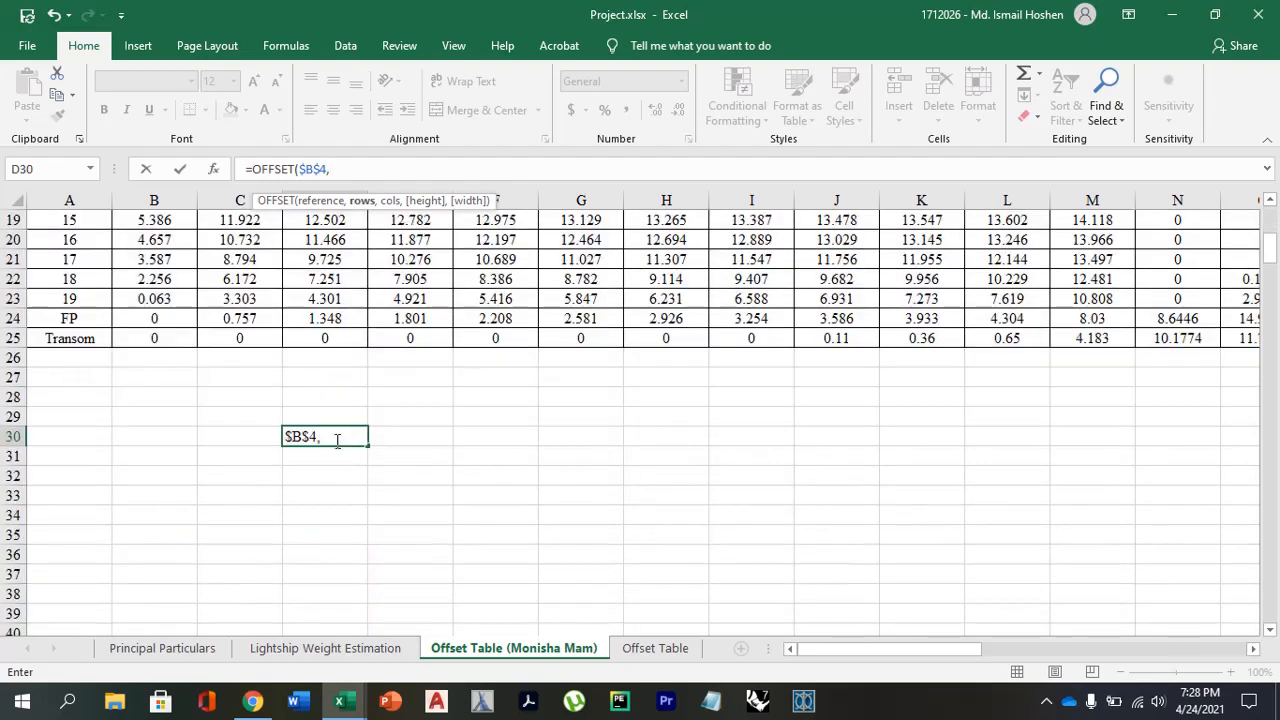
click(337, 440)
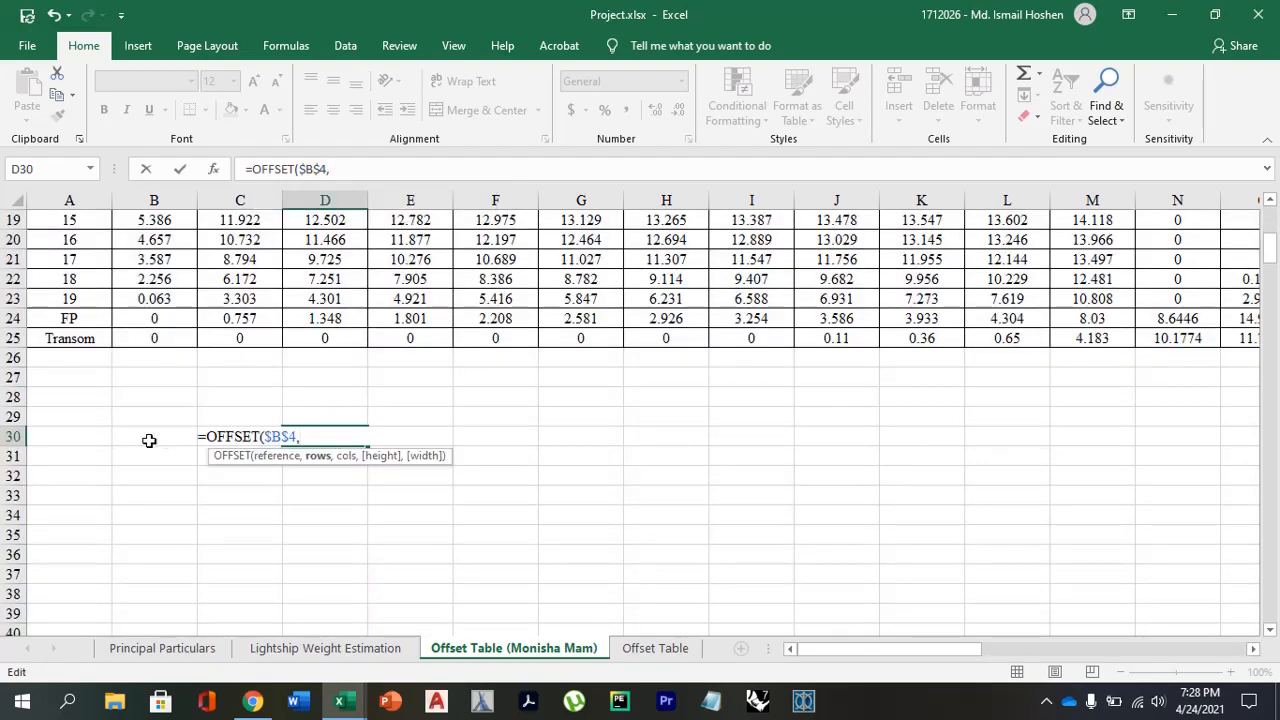
text(R)
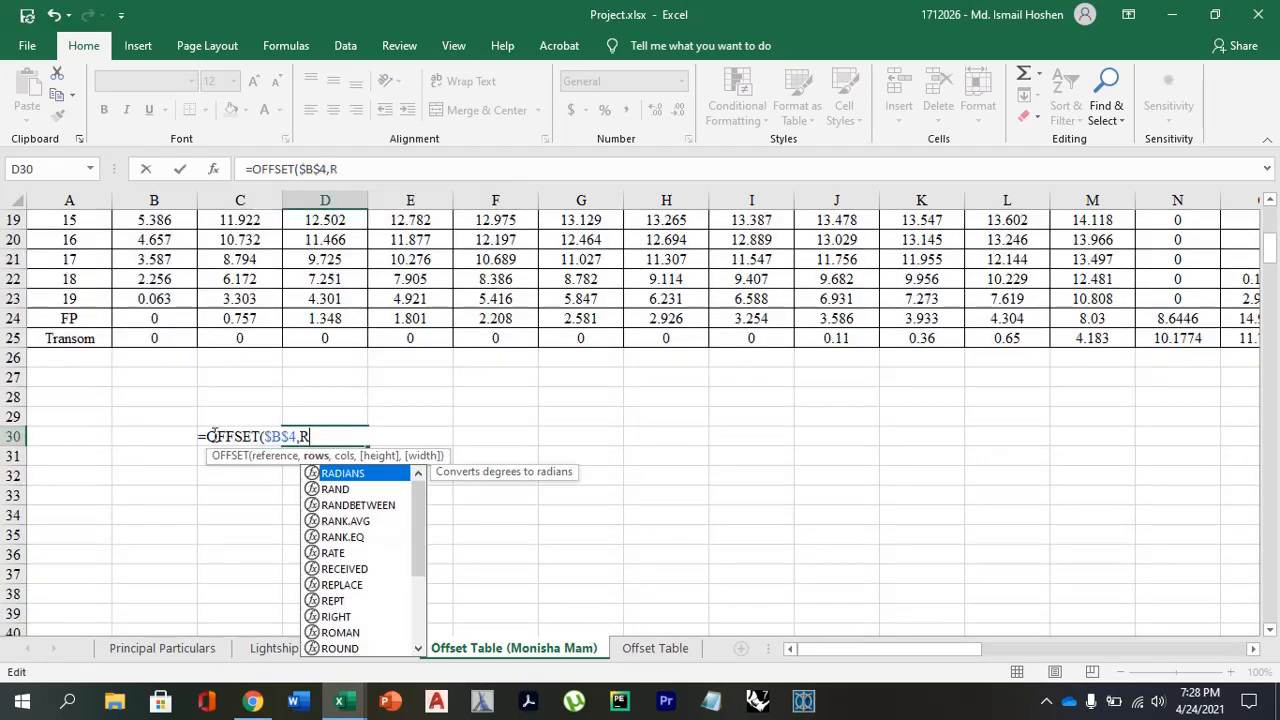
text(OW())
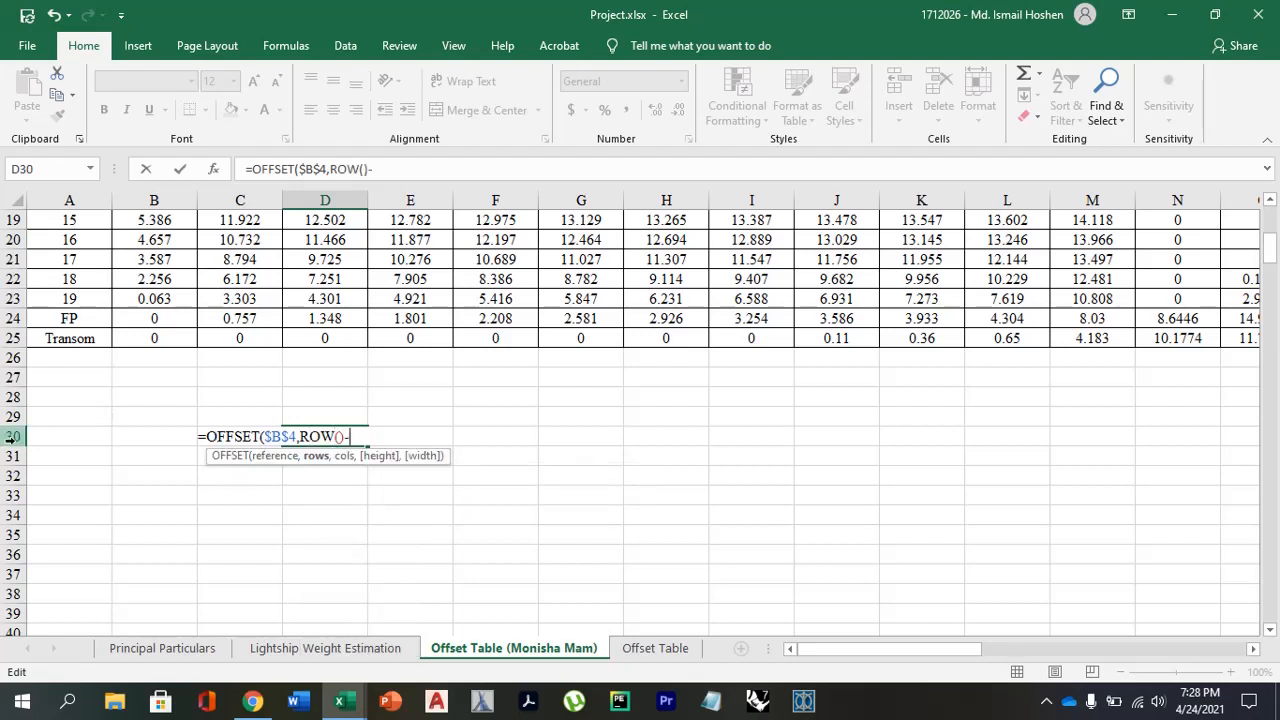
text(-30)
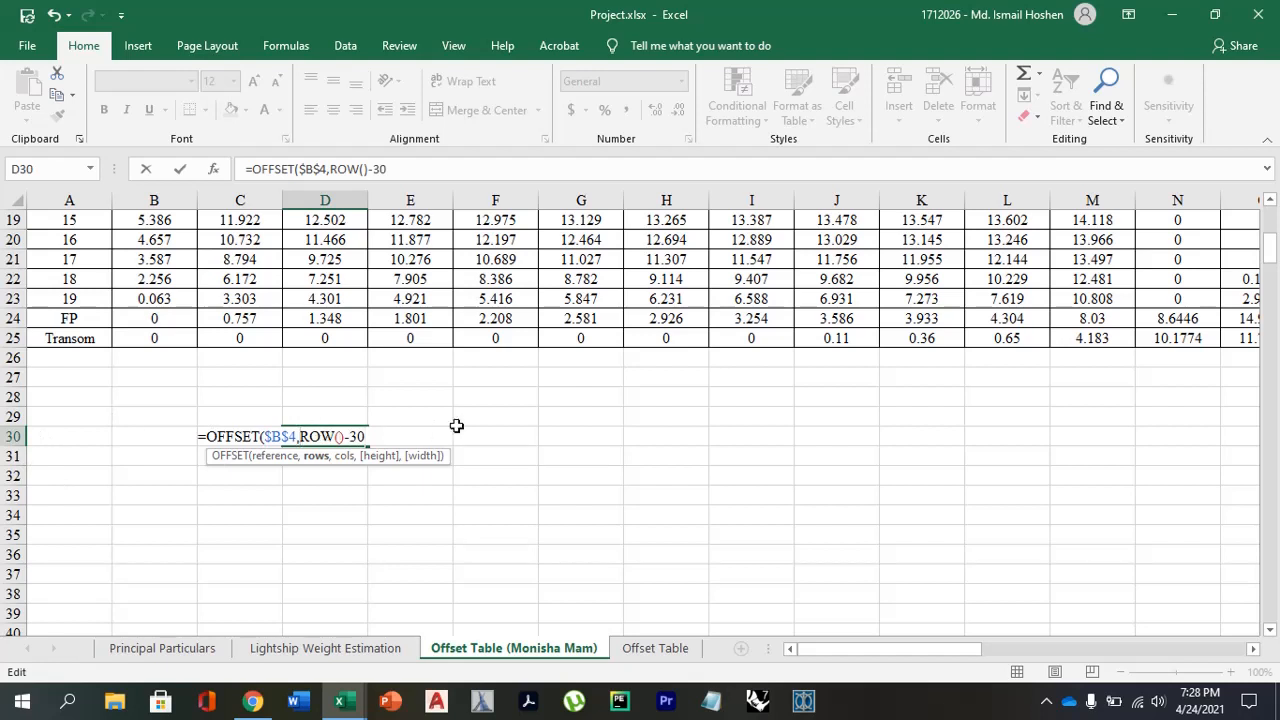
text(()
key(Right)
key(Right)
key(Right)
key(Right)
key(Right)
key(Right)
key(Right)
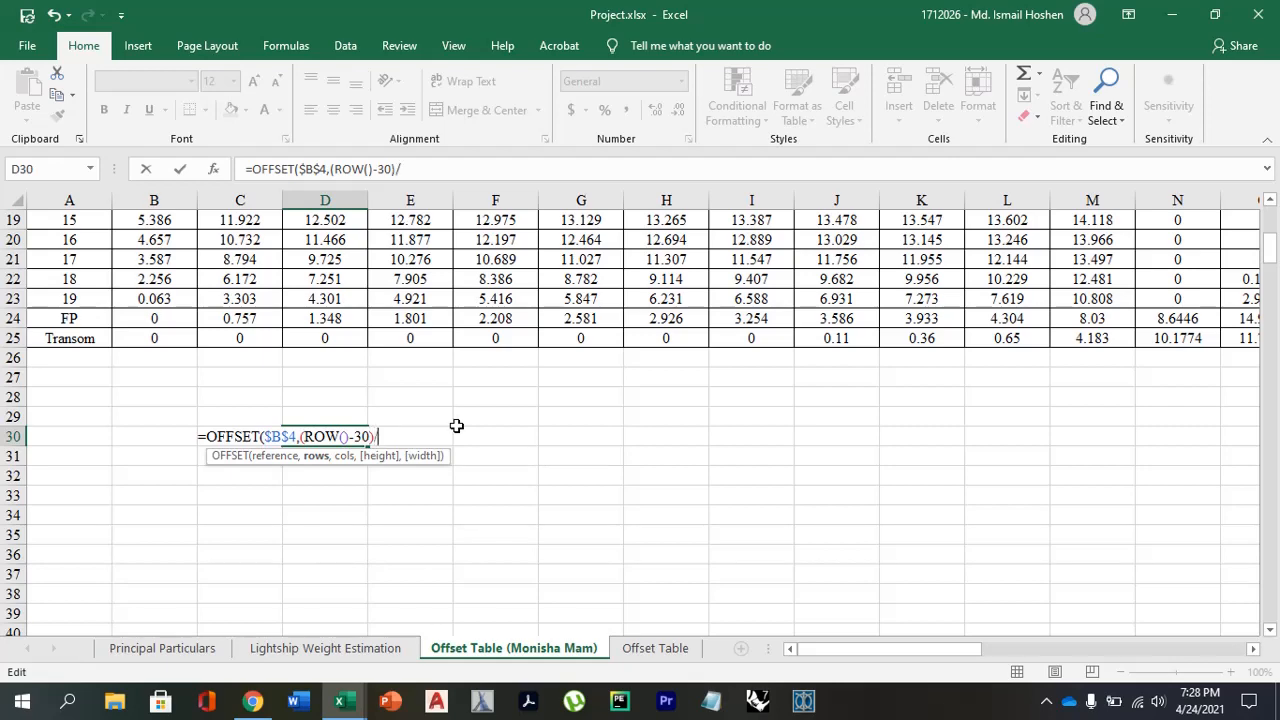
Complete the division in the rows argument with 12 as the divisor and add a closing parenthesis.
scroll(457, 426, up, 6)
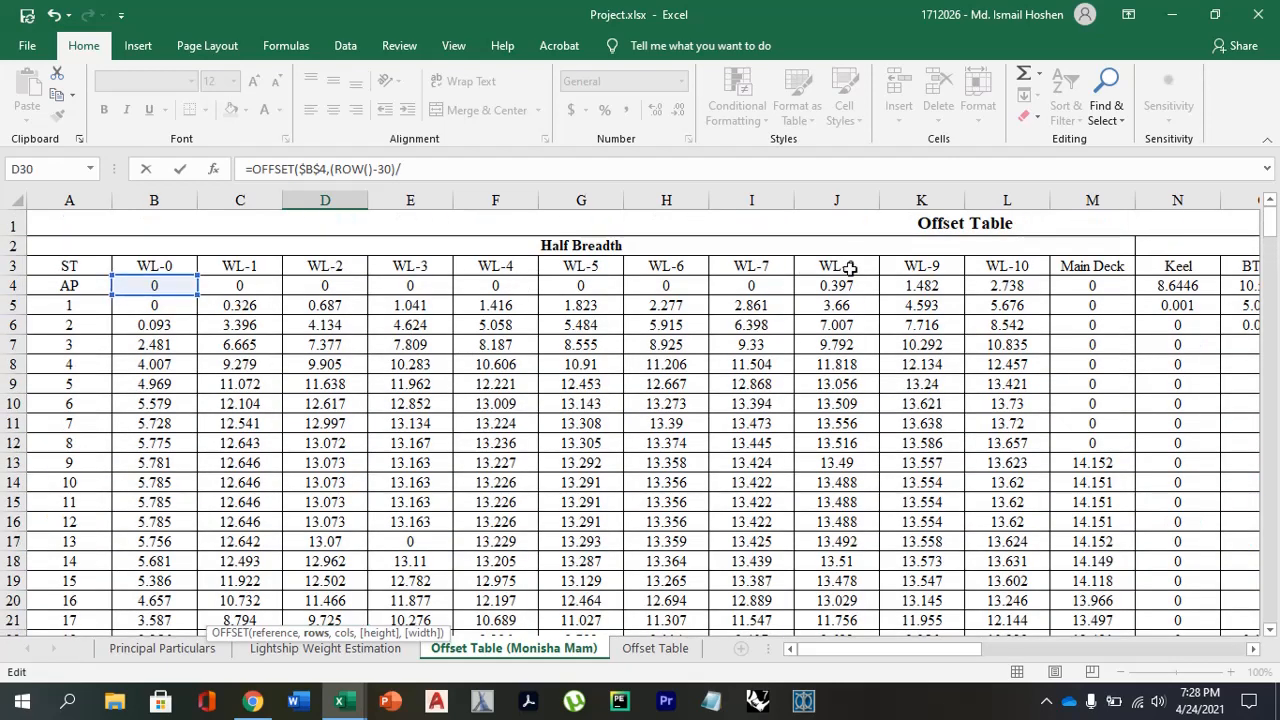
click(1108, 288)
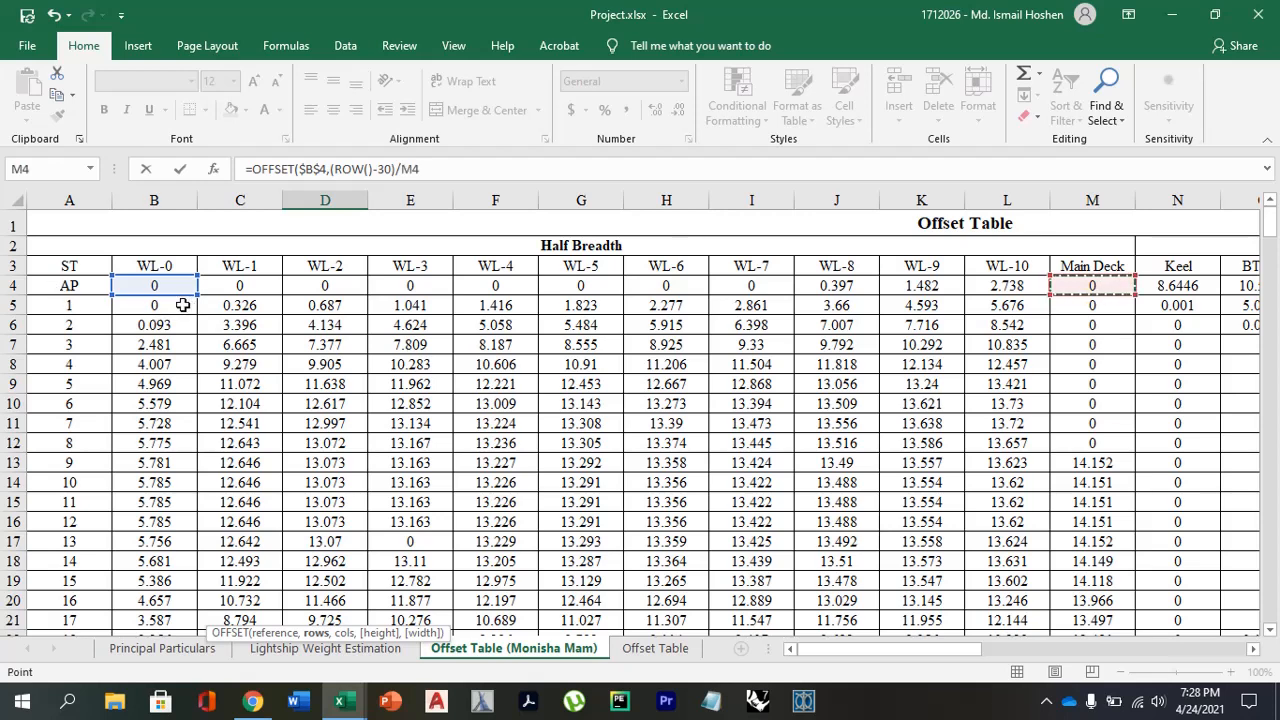
click(426, 168)
key(BackSpace)
key(BackSpace)
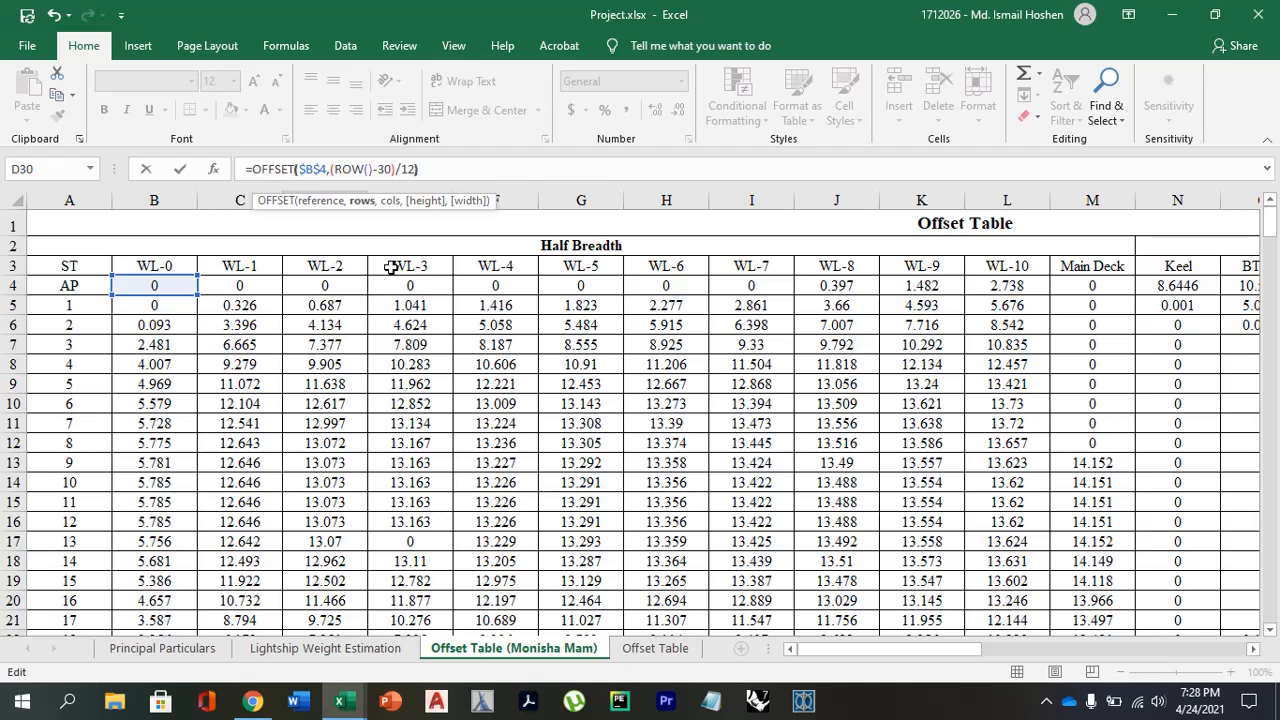
text())
click(291, 169)
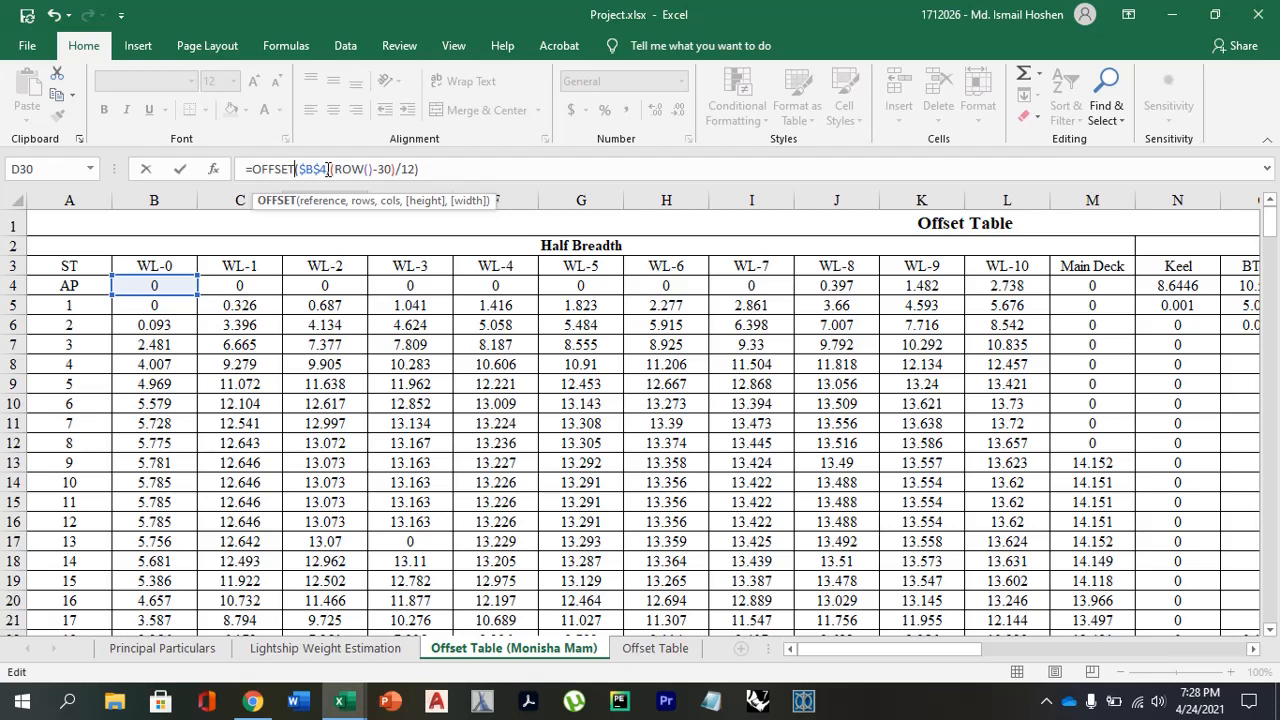
text((INT)
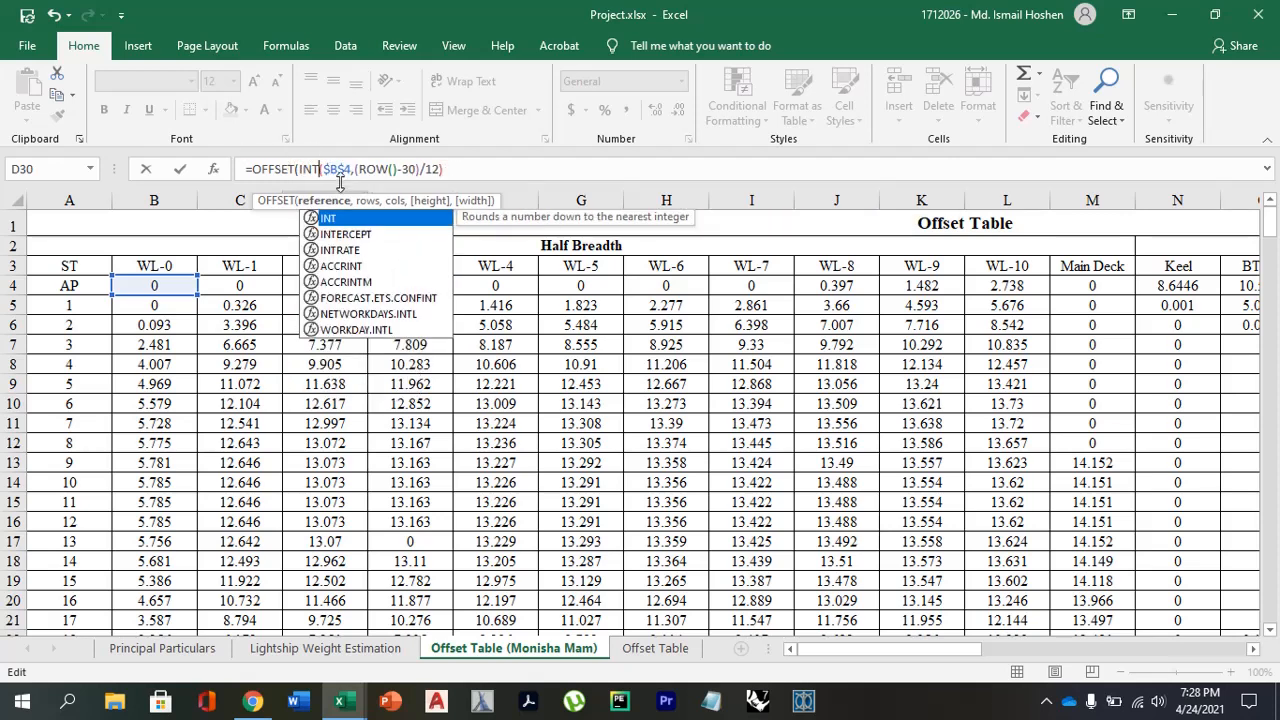
key(BackSpace)
key(BackSpace)
key(BackSpace)
key(BackSpace)
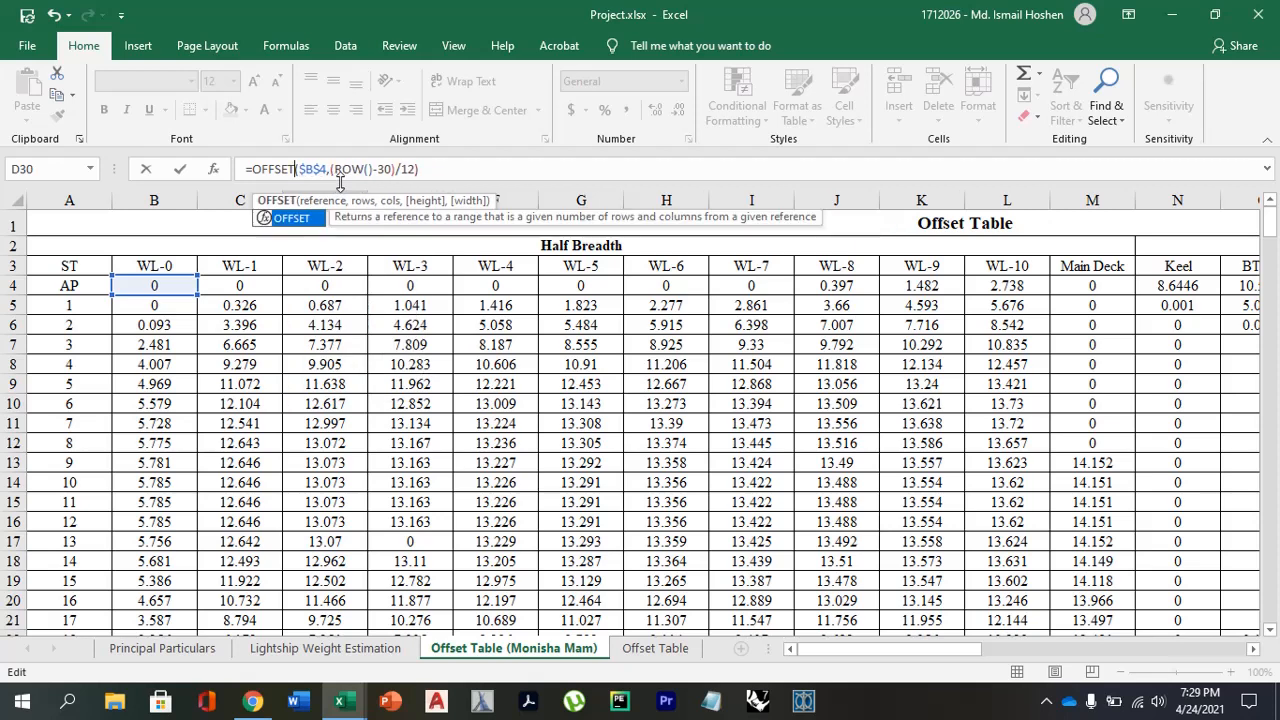
Wrap the rows argument in INT as INT((ROW()-30)/12) and continue to the cols argument.
click(331, 166)
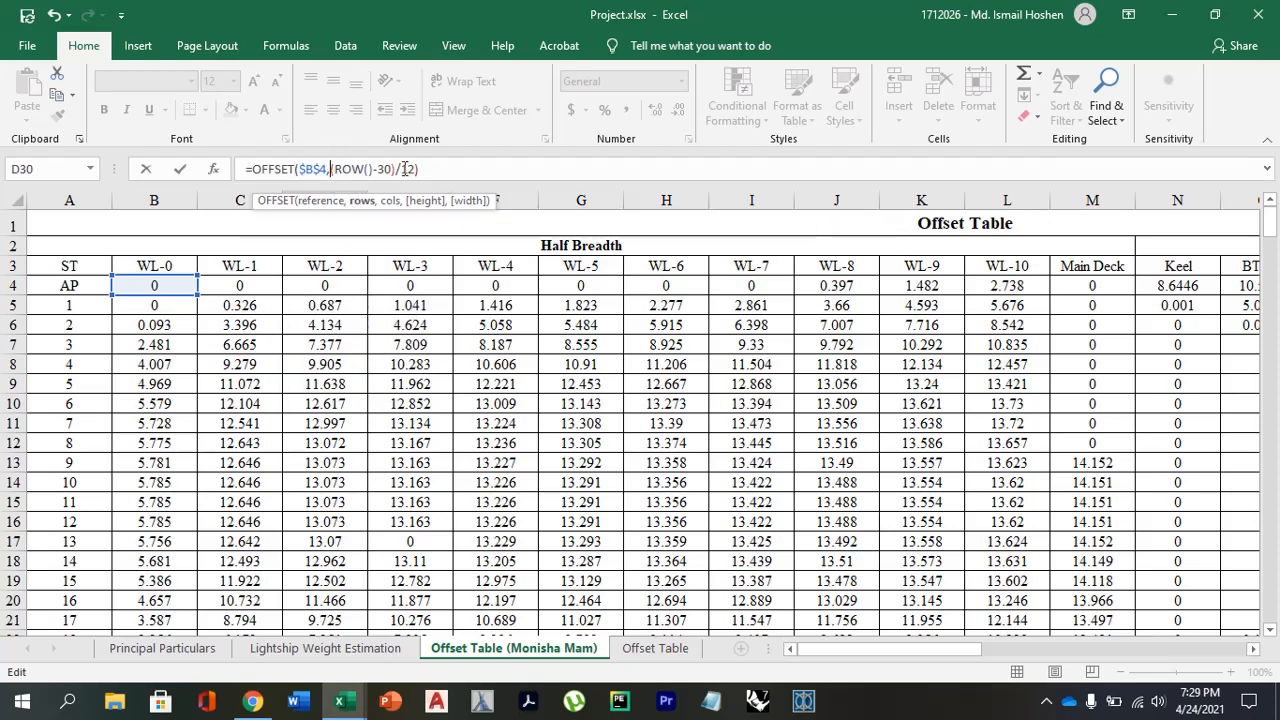
text(INT)
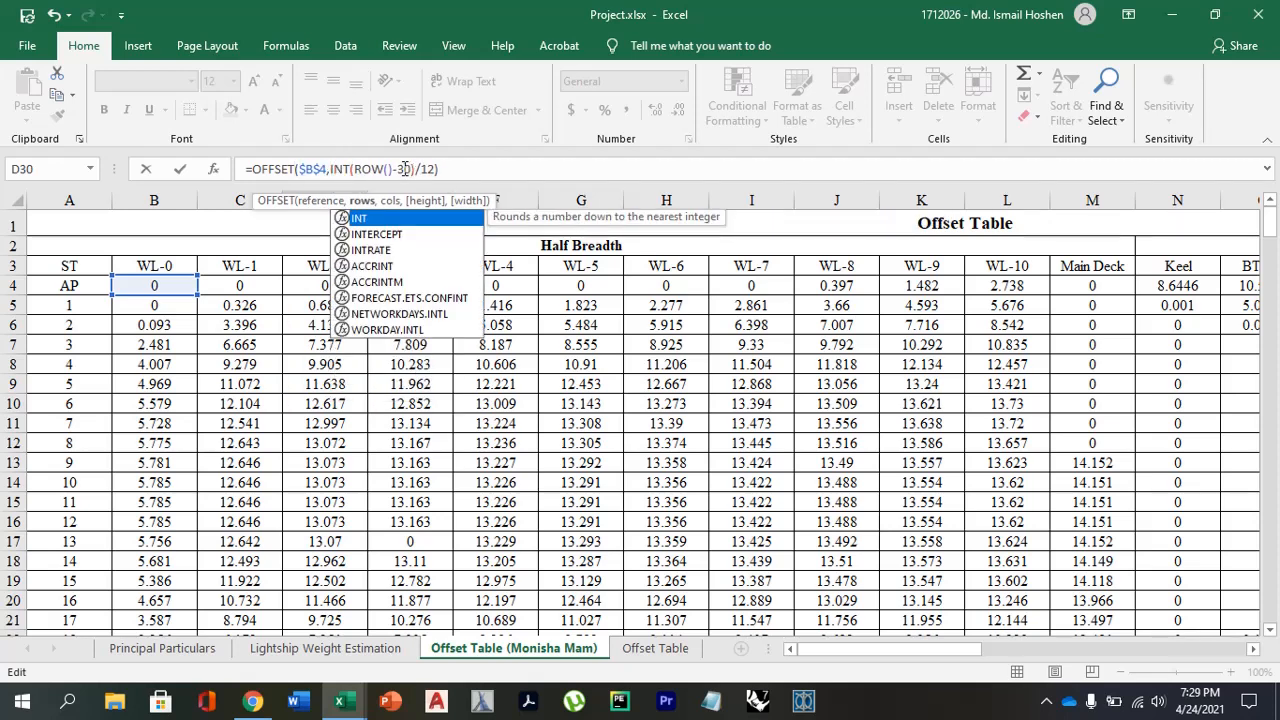
text(((ROW()-30)/12))
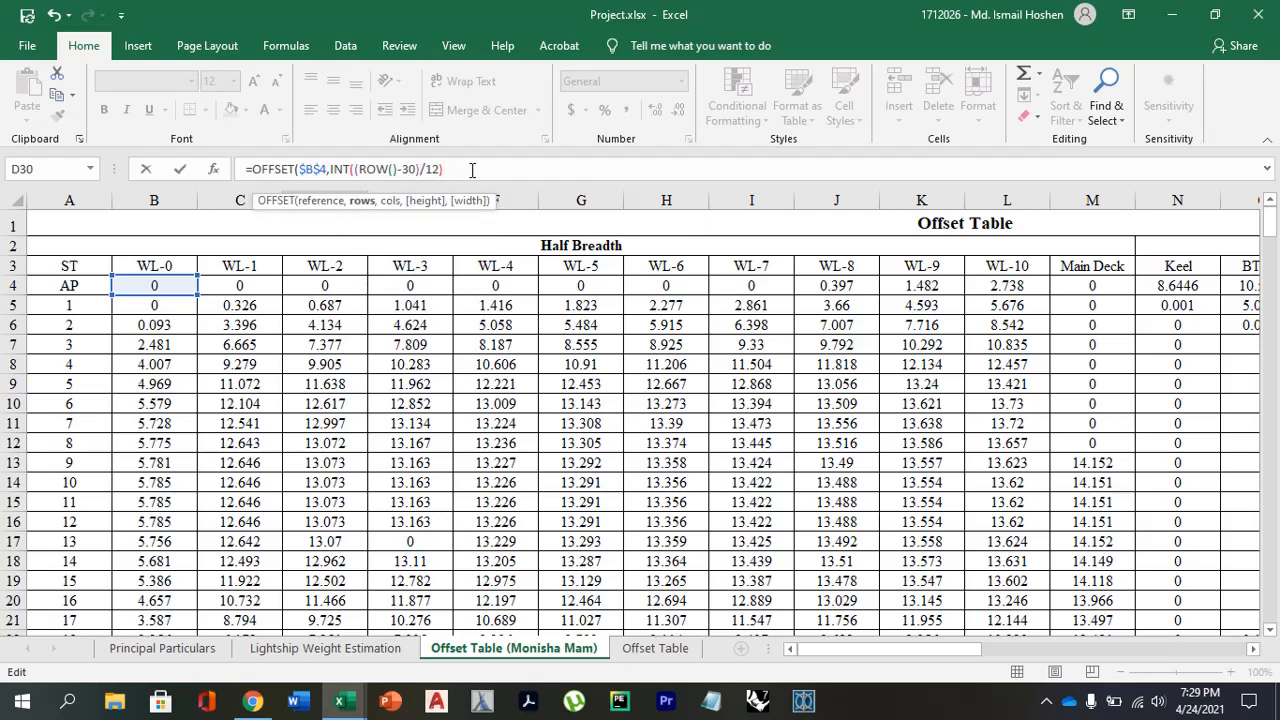
text(,)
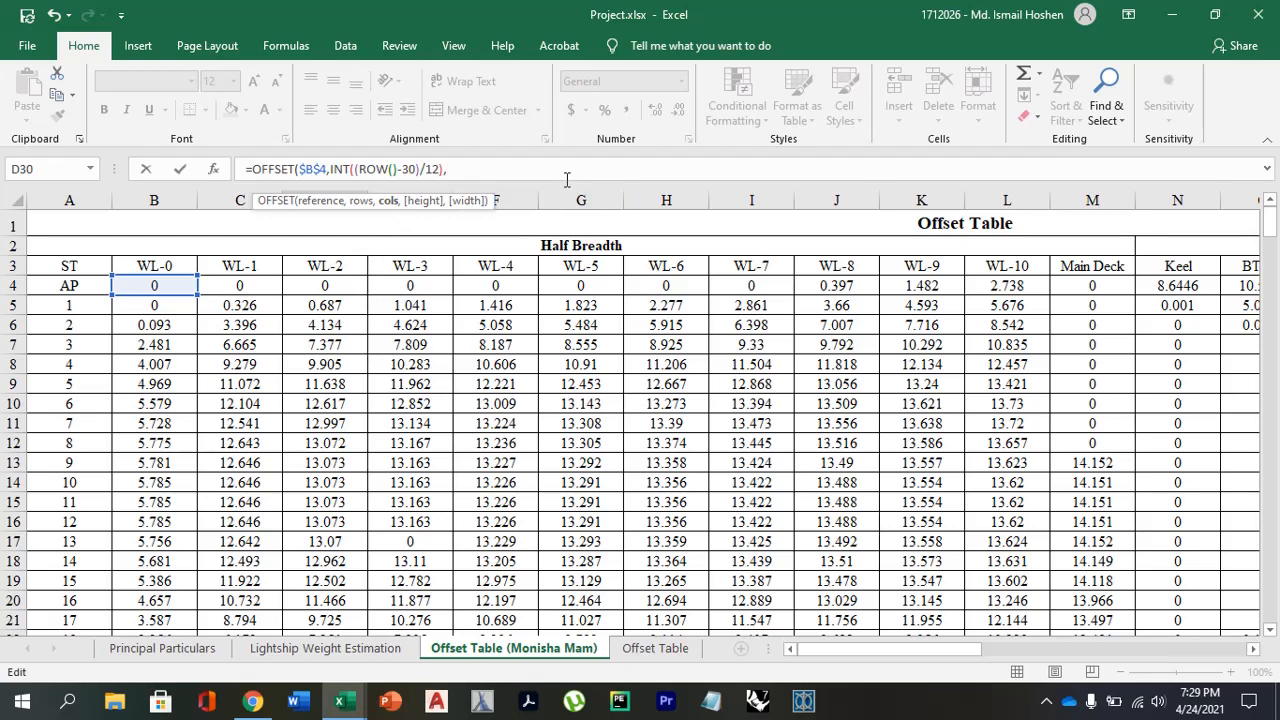
text(MOD)
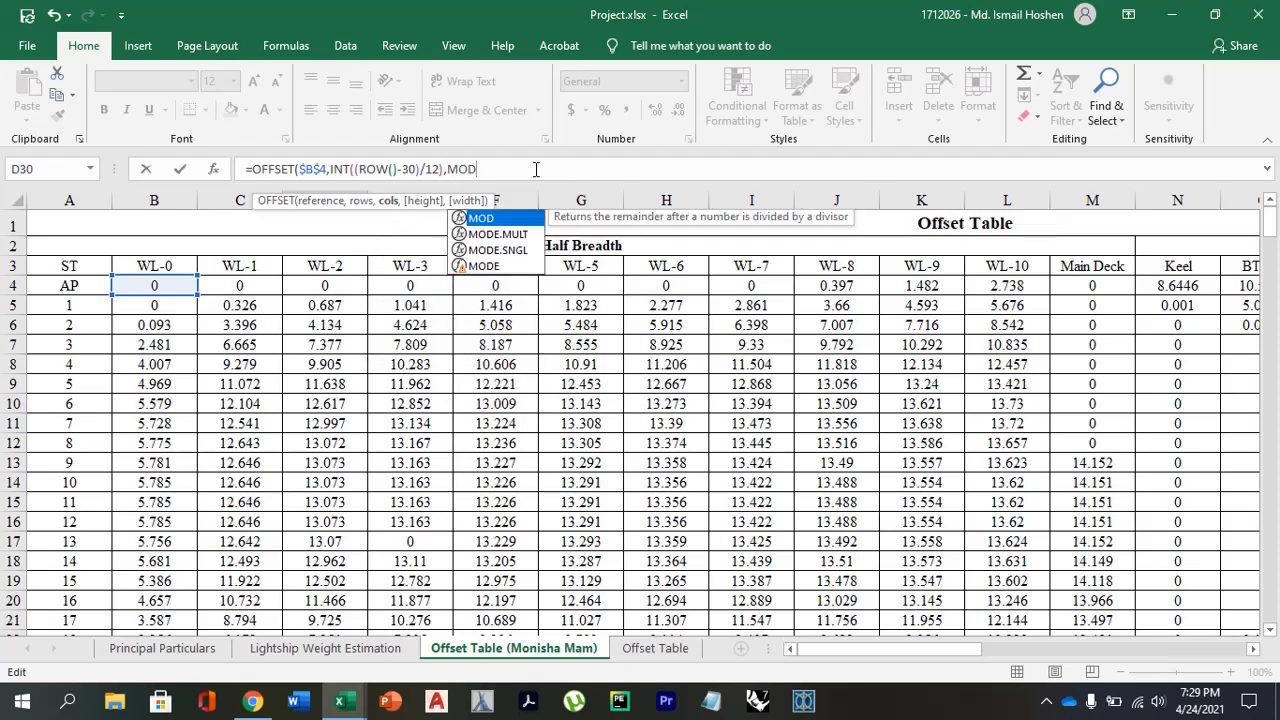
text((()
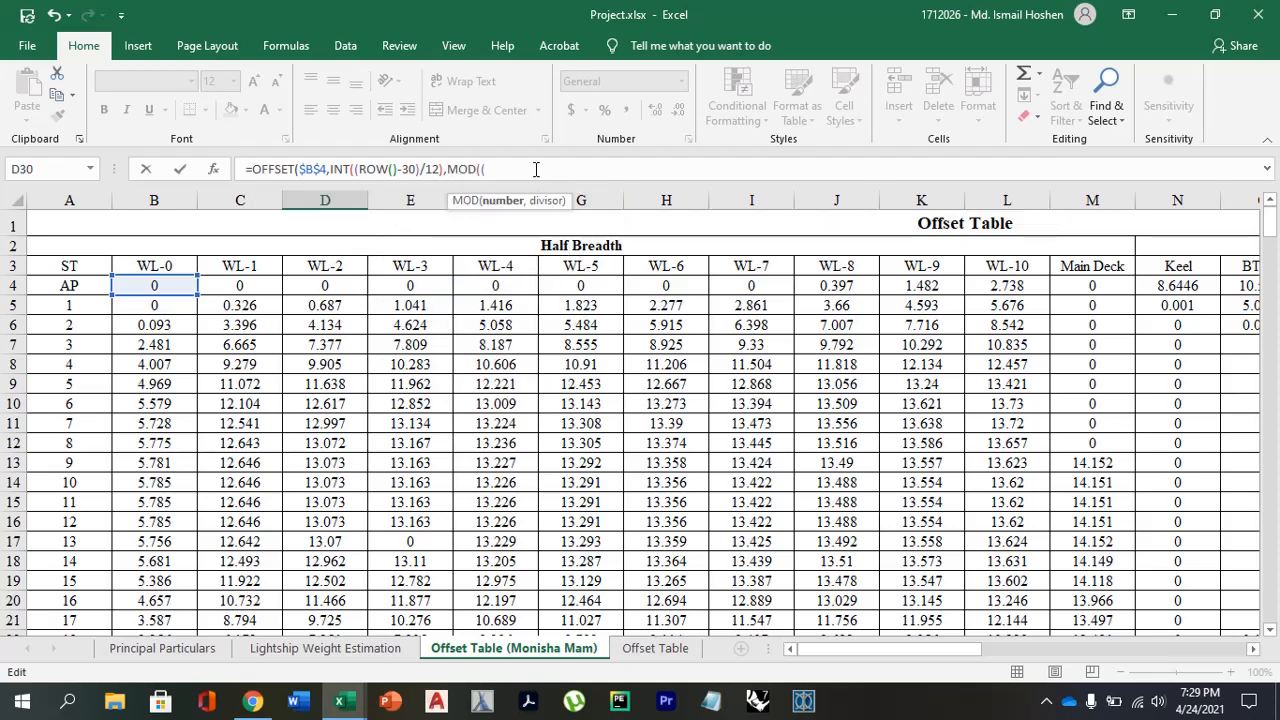
text(ROW()
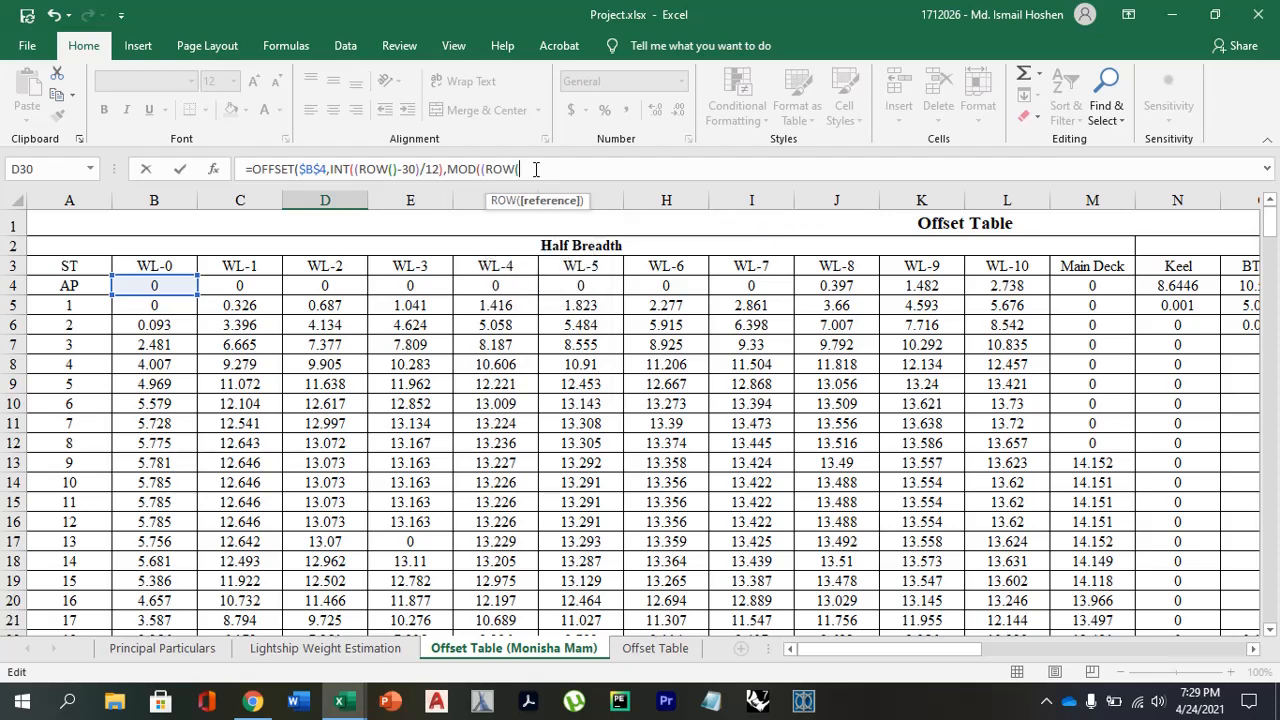
text()-30)/12)
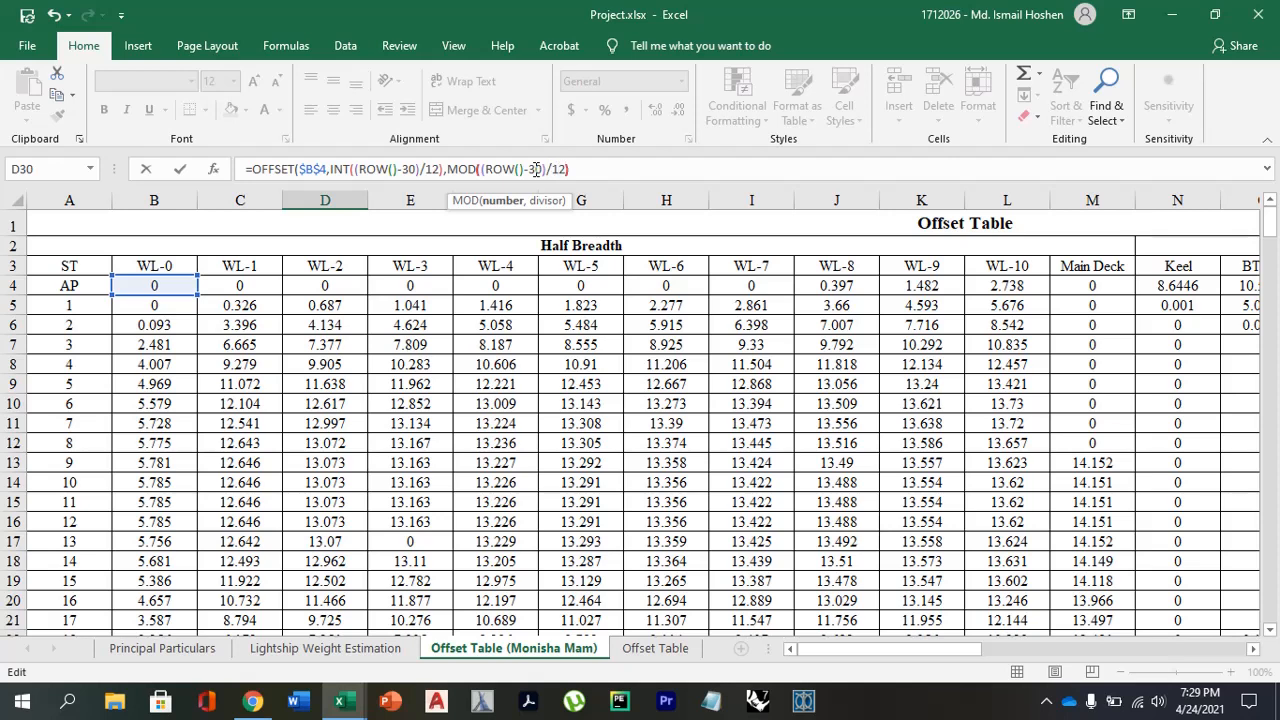
Write MOD((ROW()-30)/12) as the cols argument and try to enter the formula.
key(Return)
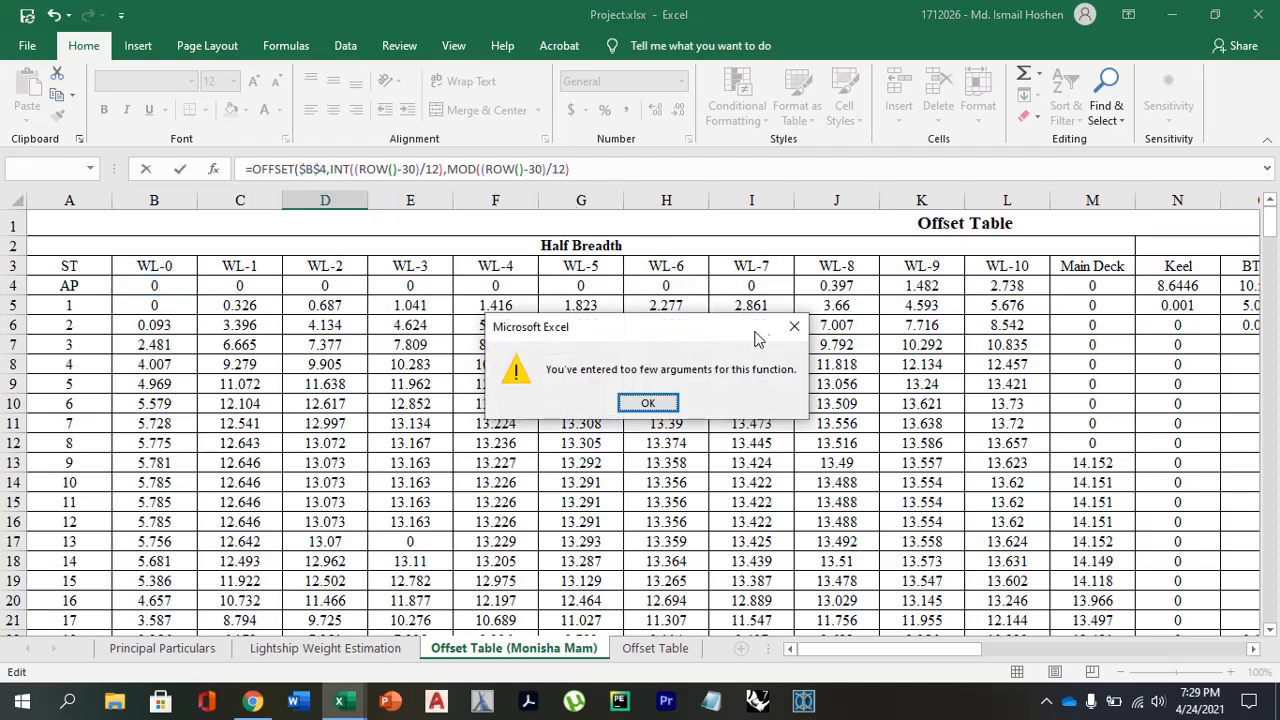
click(794, 326)
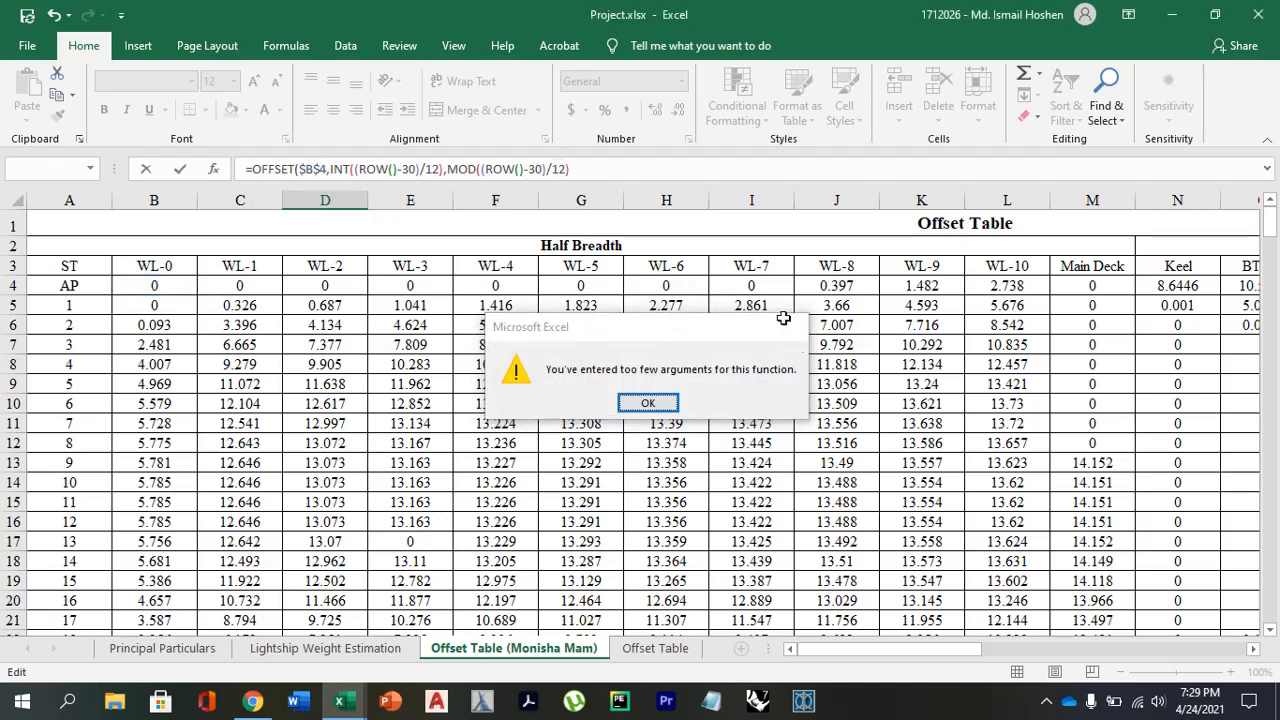
Correct the cols argument to MOD((ROW()-30),12) and enter the D30 formula, accepting Excel's proposed correction of the missing parenthesis.
click(552, 172)
text(,)
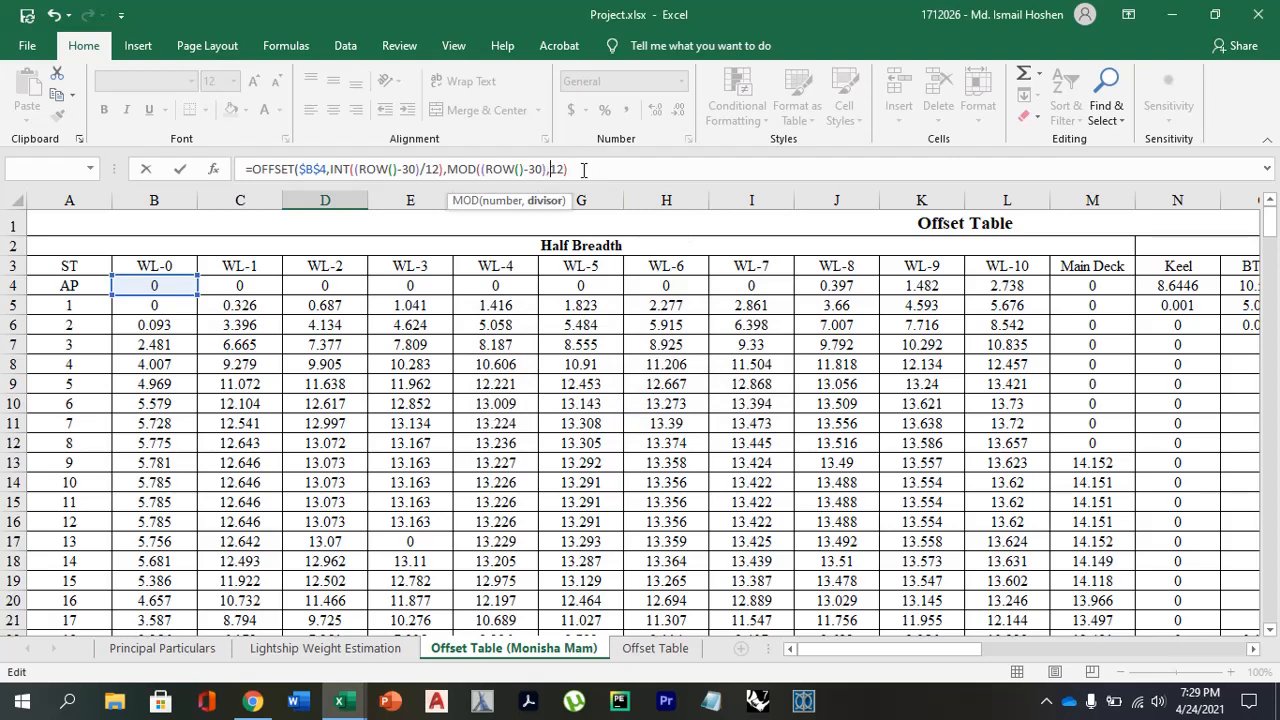
click(584, 170)
key(Return)
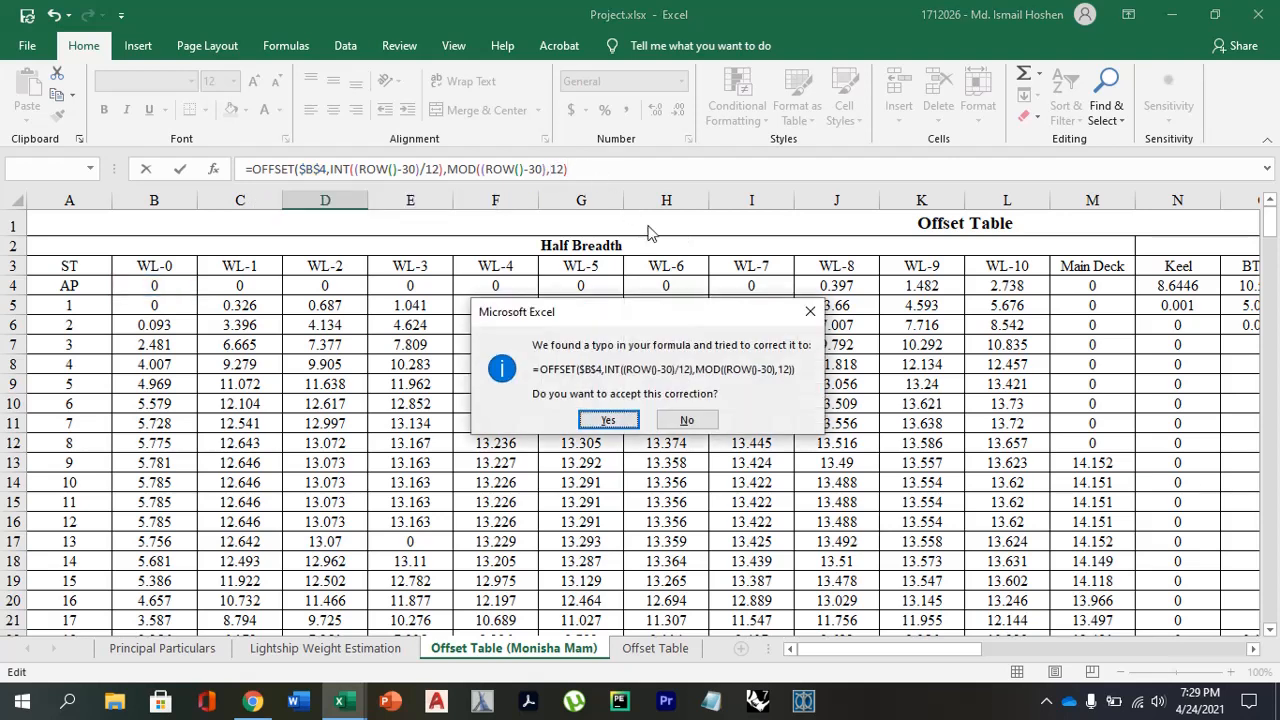
click(612, 416)
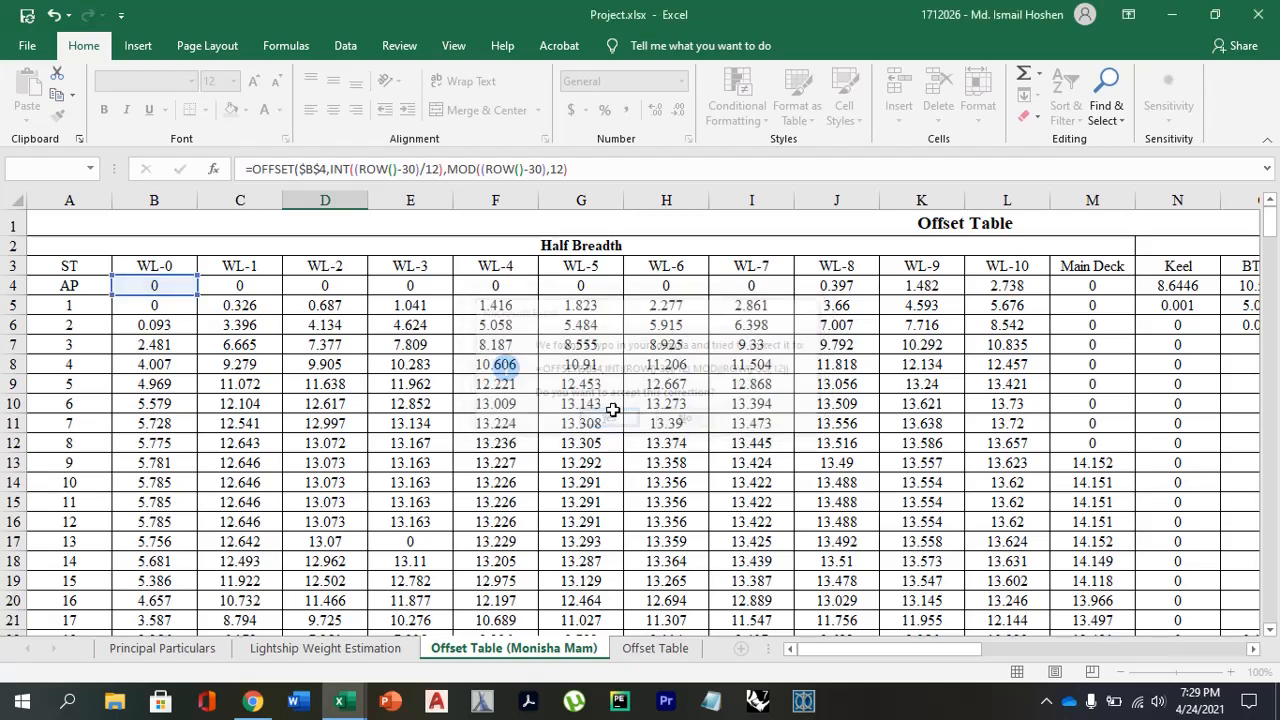
Point out the Main Deck cell M4 as the last value in the table's AP row.
scroll(404, 460, down, 1)
click(295, 533)
scroll(193, 288, up, 5)
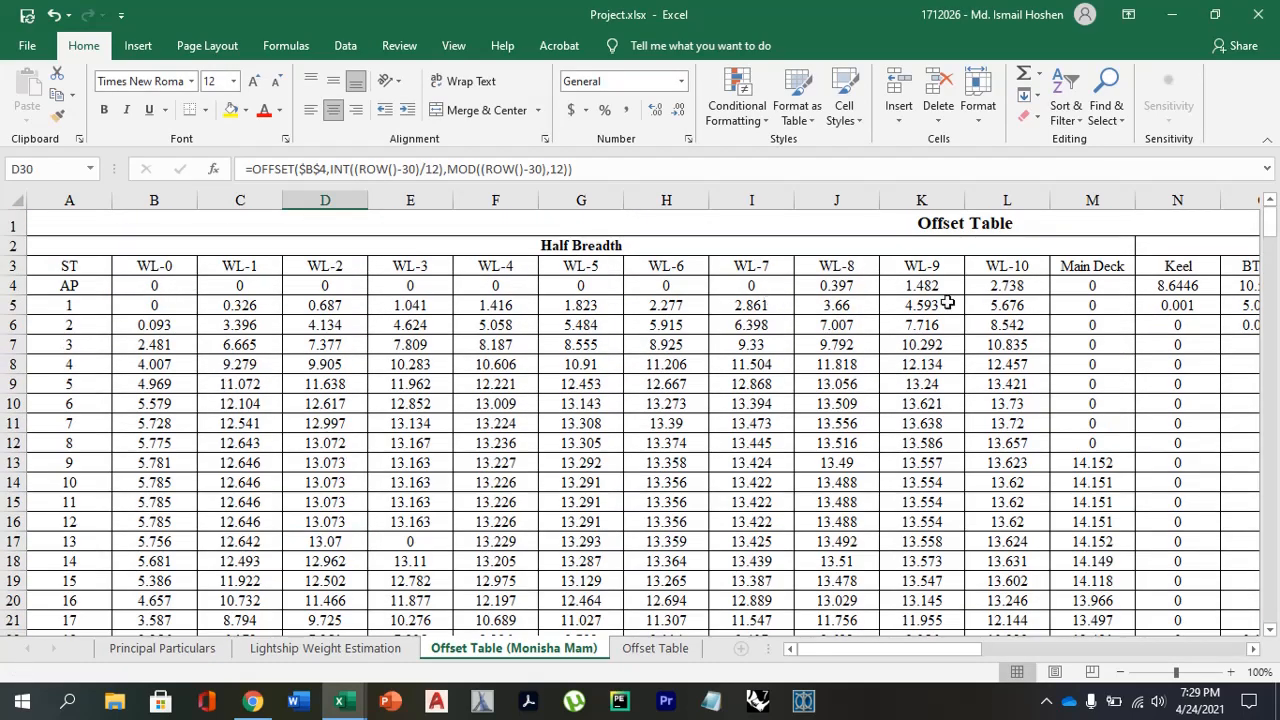
click(1082, 285)
scroll(960, 374, down, 9)
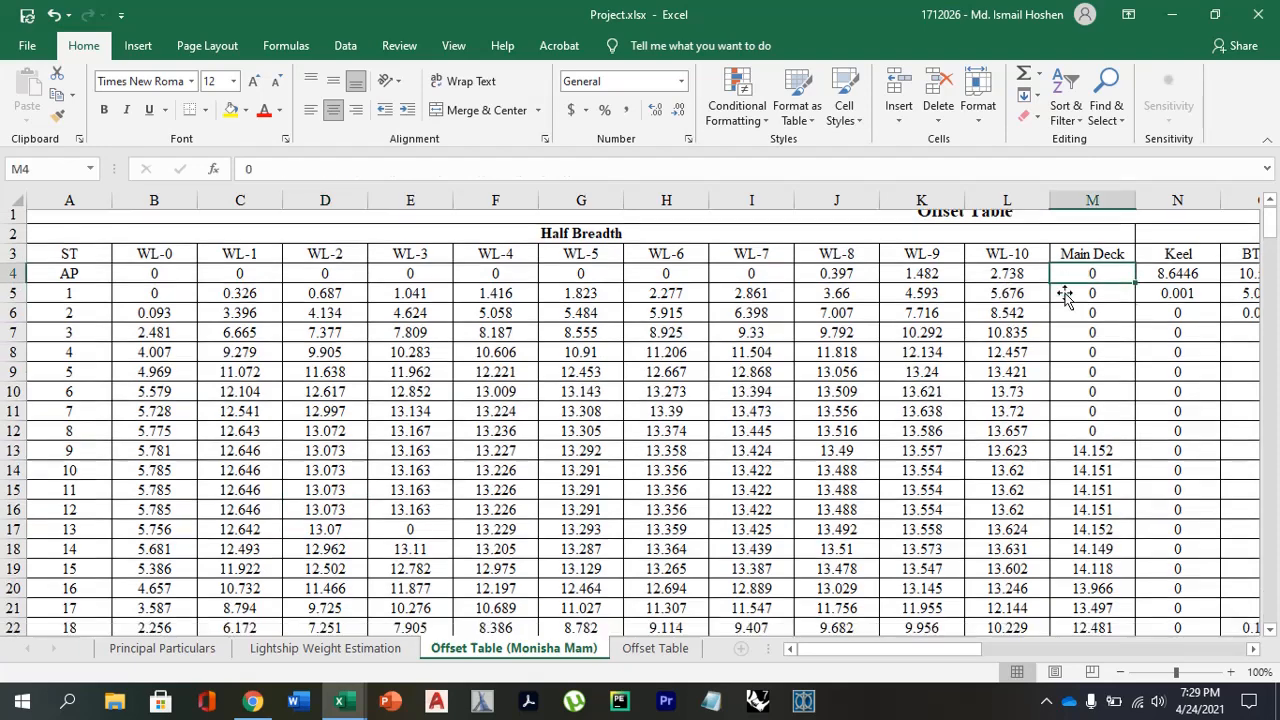
scroll(400, 380, up, 2)
Fill the D30 OFFSET formula down column D over 119 cells.
click(345, 375)
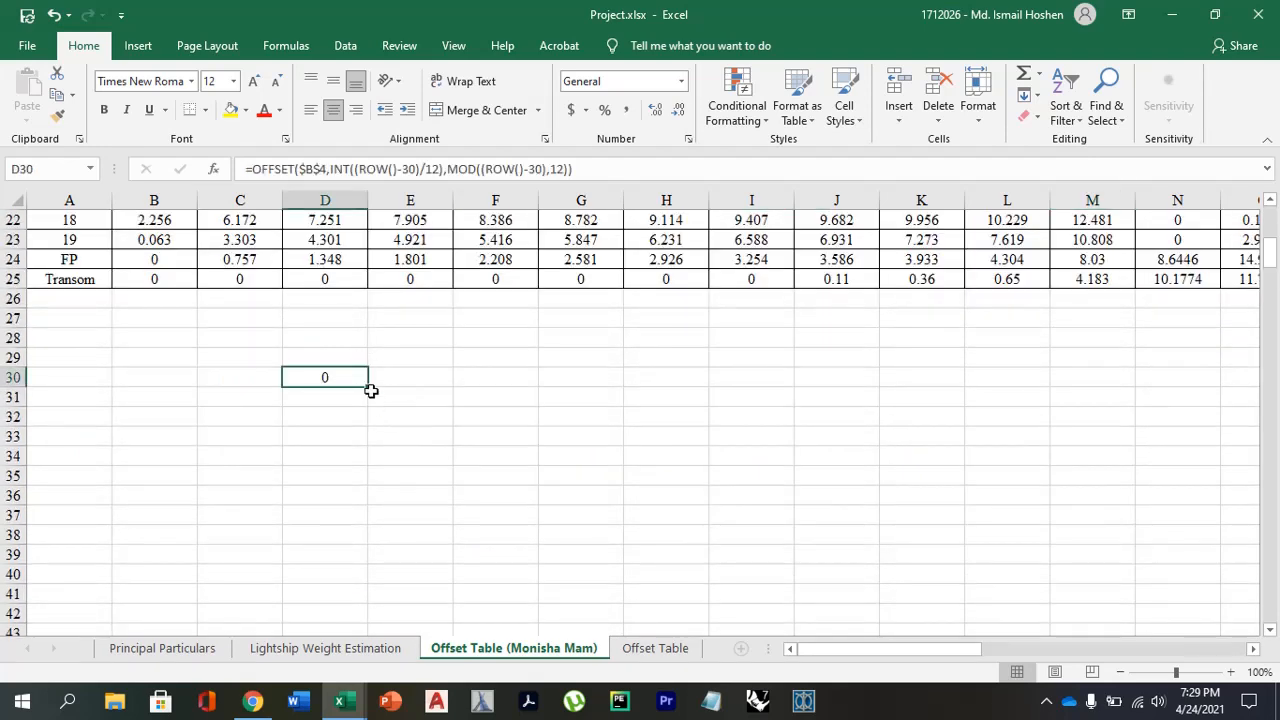
drag(368, 387, 352, 686)
scroll(458, 509, up, 20)
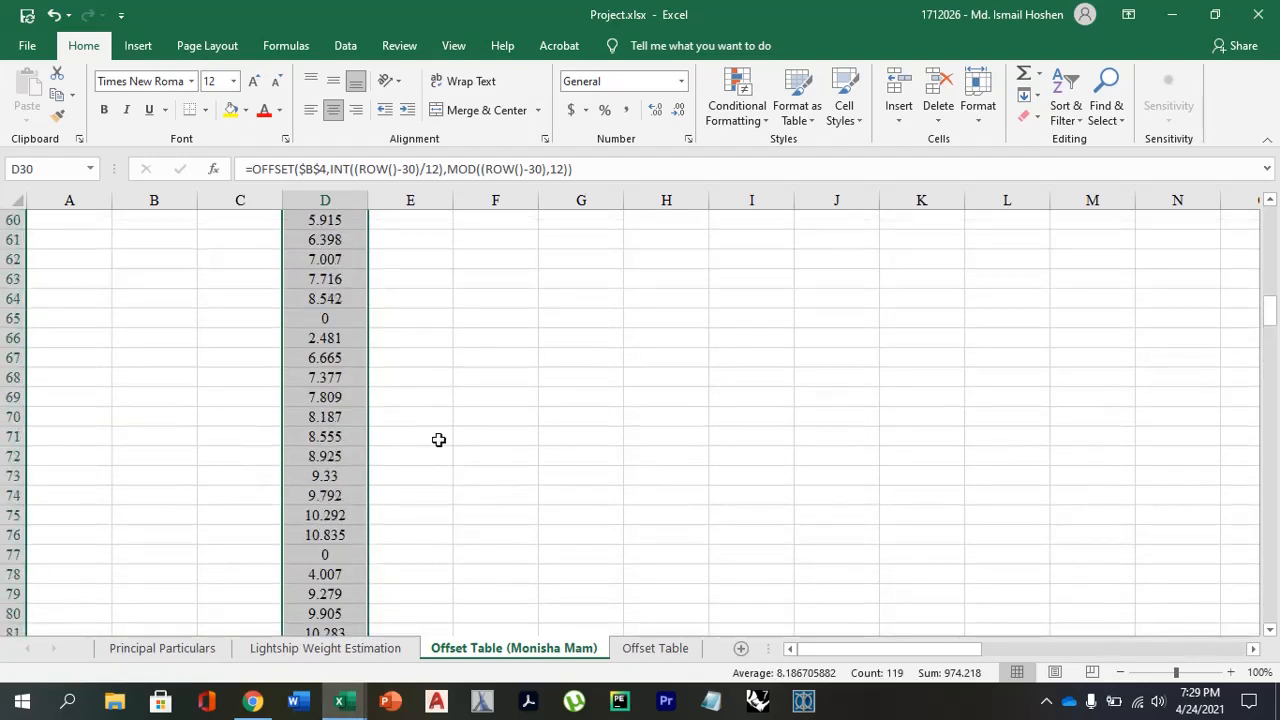
Compare the filled cells D30 to D41 with the AP row, ending at the Main Deck cell M4.
click(337, 278)
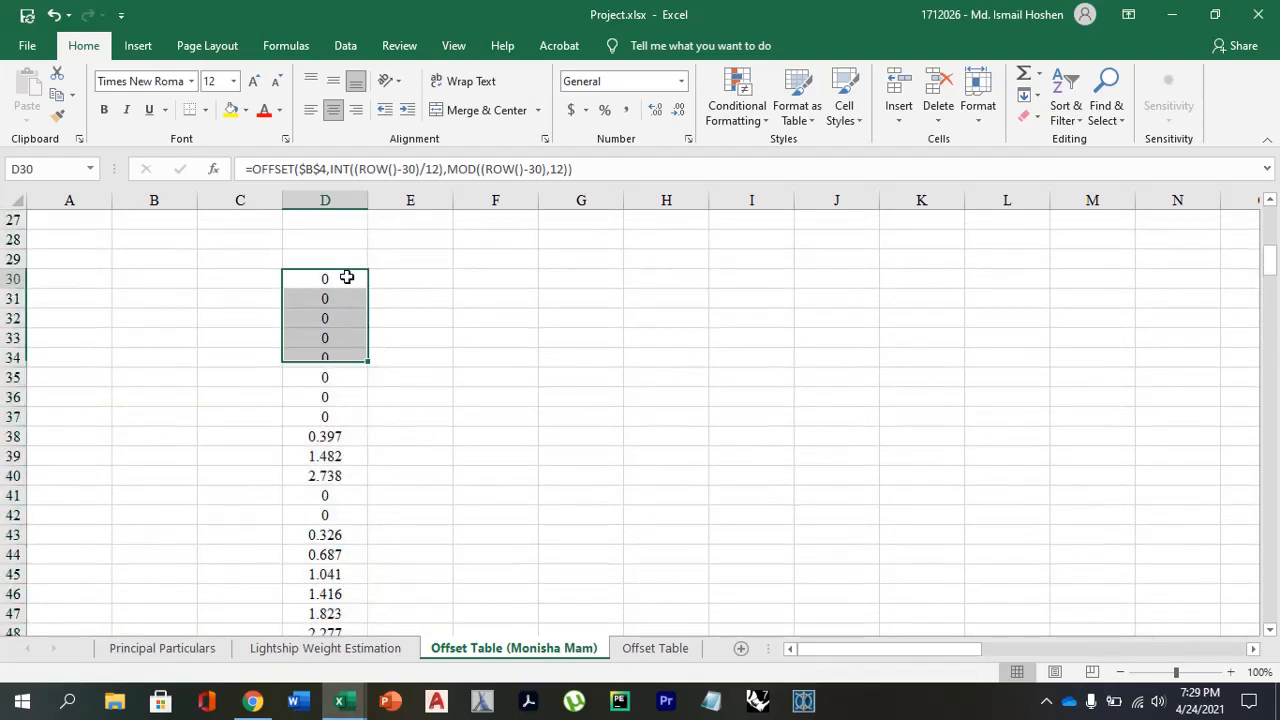
click(334, 497)
scroll(457, 500, up, 7)
scroll(455, 515, down, 7)
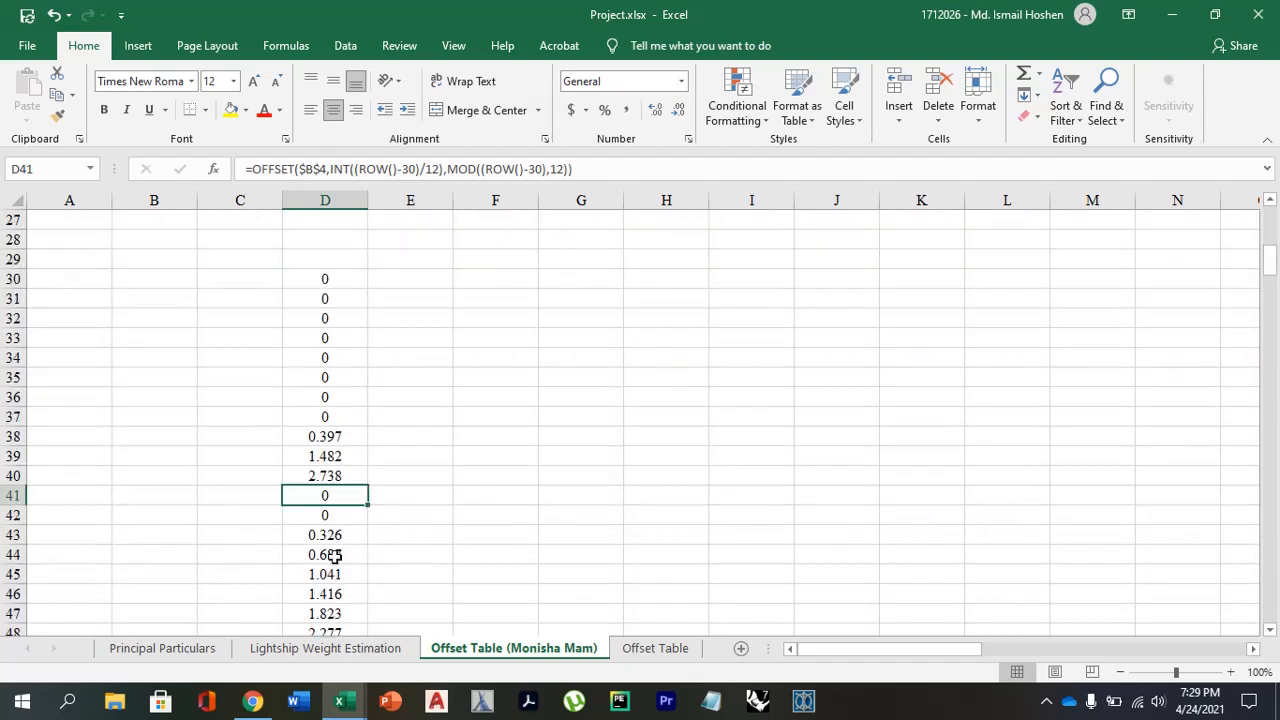
click(330, 467)
scroll(885, 414, up, 9)
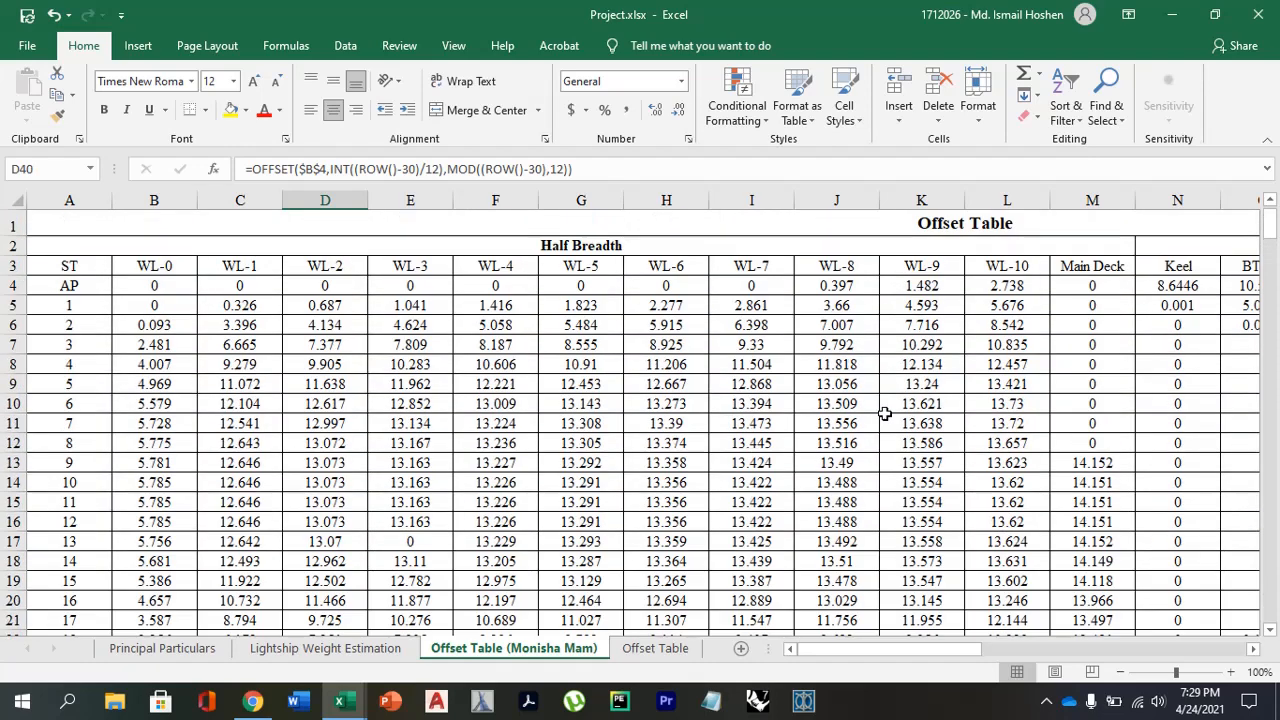
click(1111, 285)
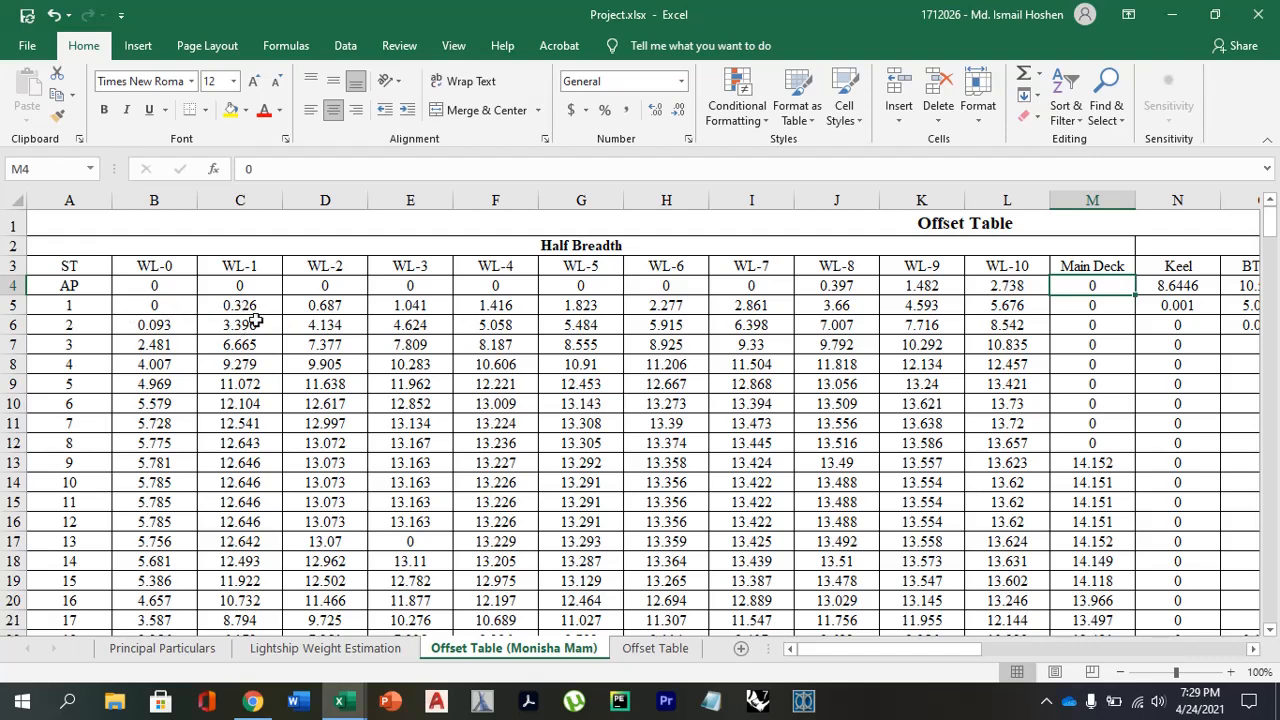
Compare the filled values from D42 onward with the station 1 row of the offset table.
scroll(240, 308, down, 11)
click(325, 415)
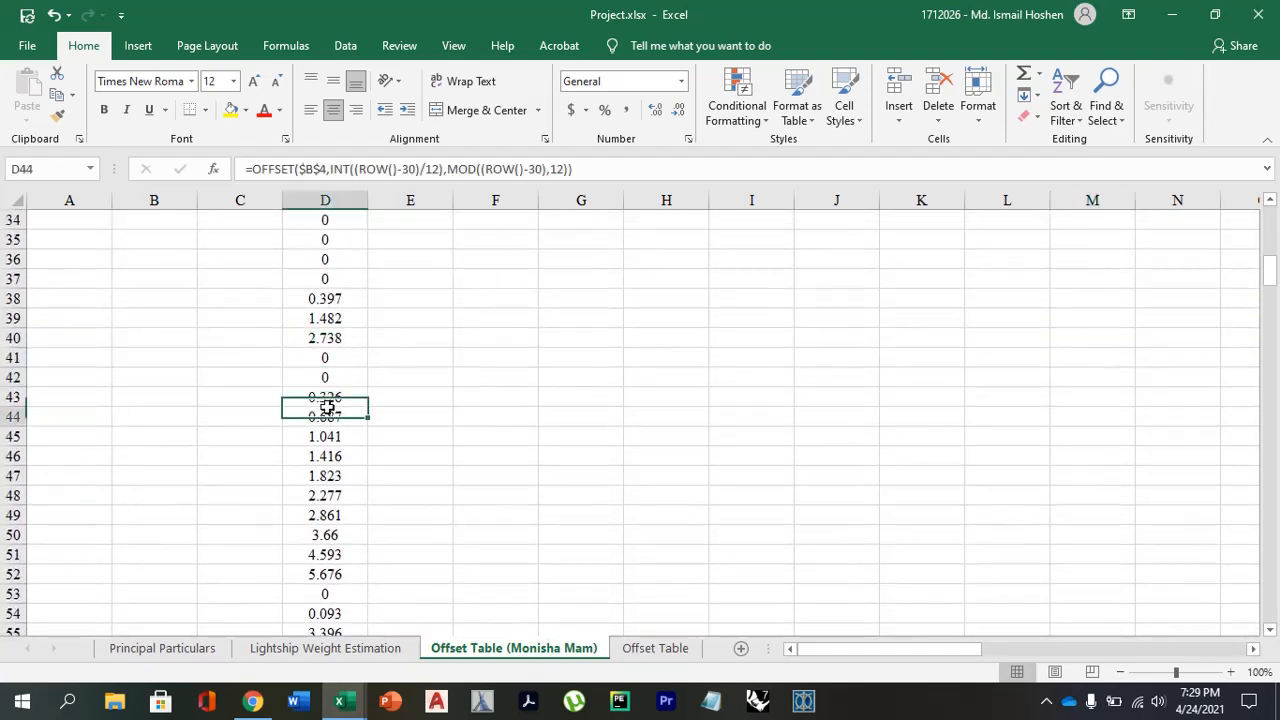
scroll(395, 518, up, 5)
scroll(395, 518, up, 6)
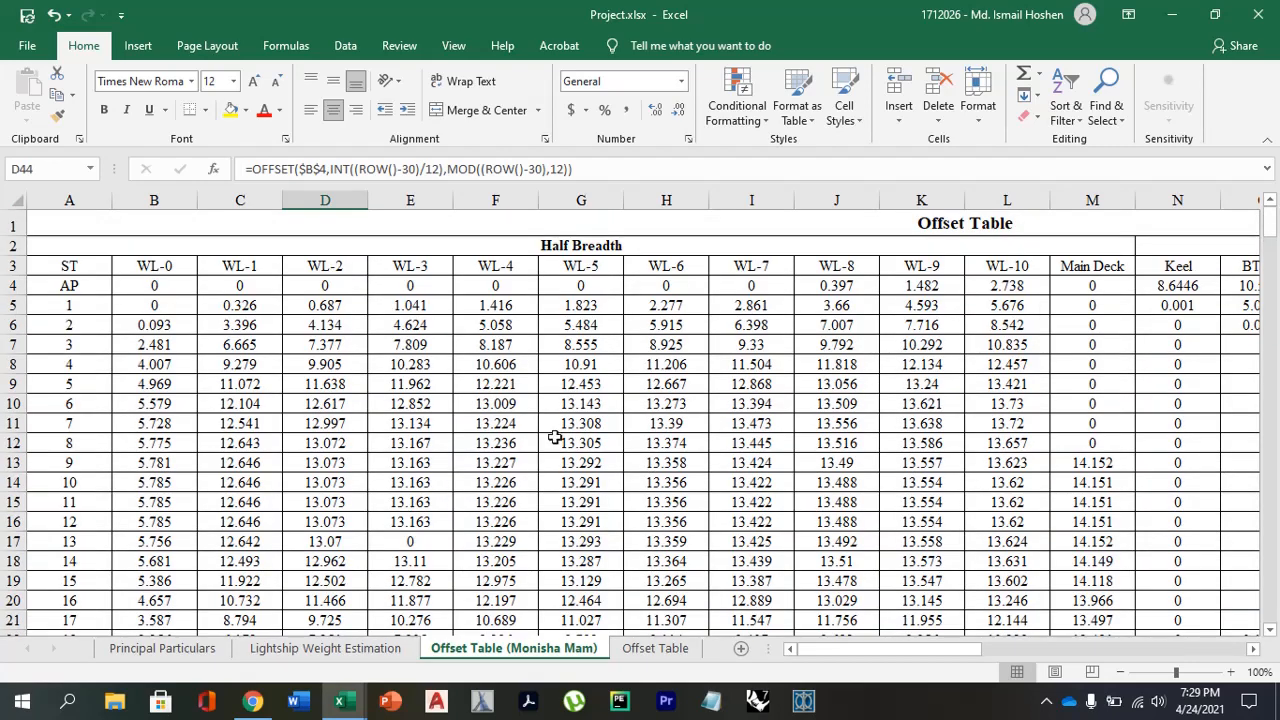
Compare the station 2 WL-0 value in B6 with the filled column cell D54.
click(160, 326)
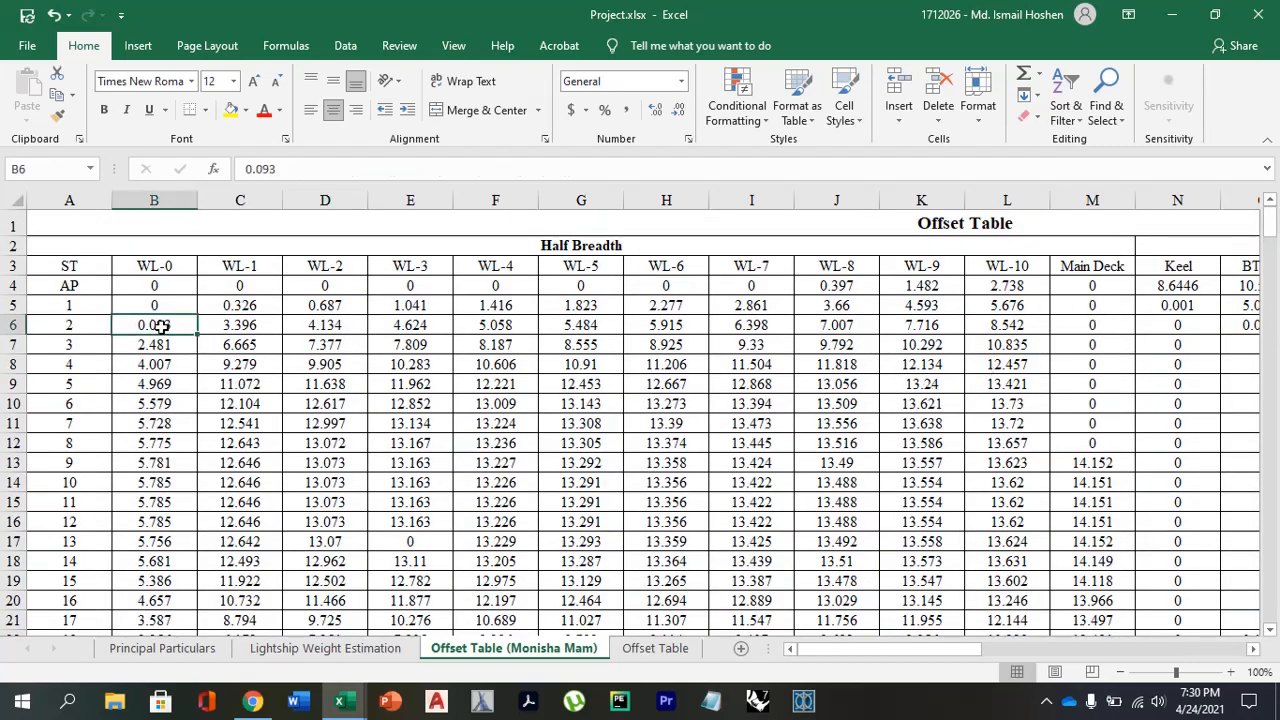
scroll(206, 400, down, 13)
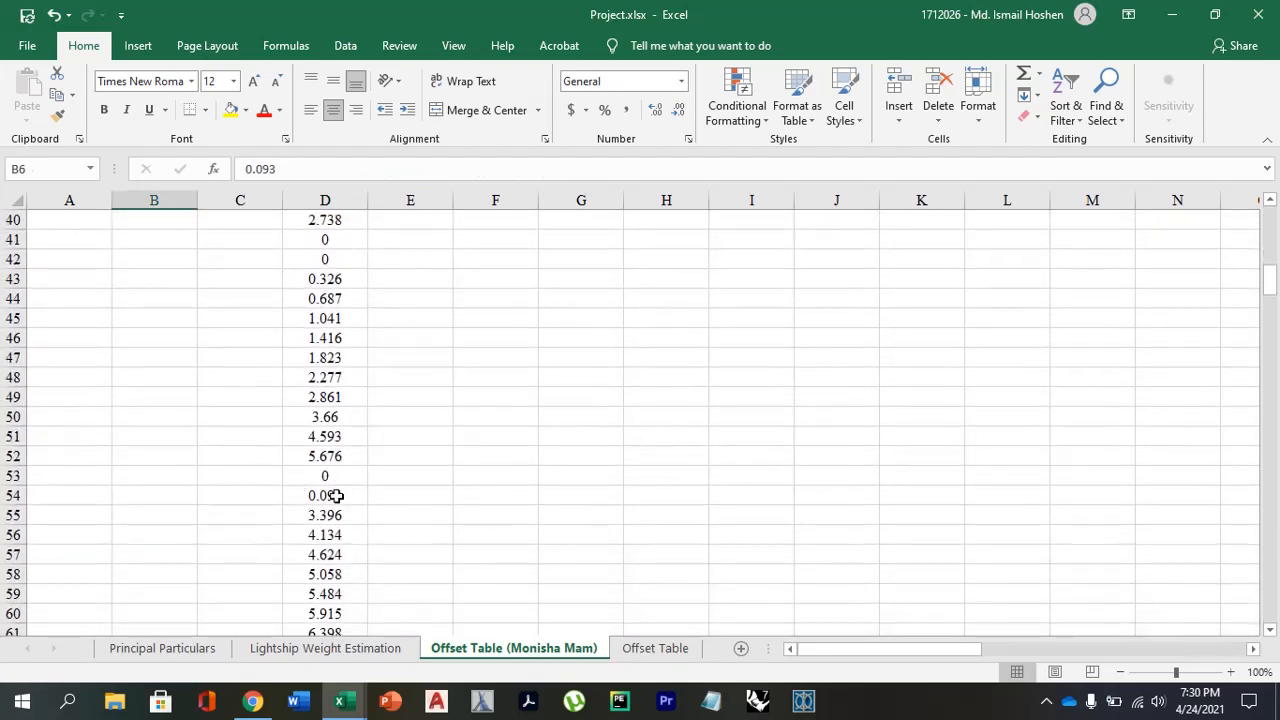
click(336, 496)
scroll(326, 496, up, 4)
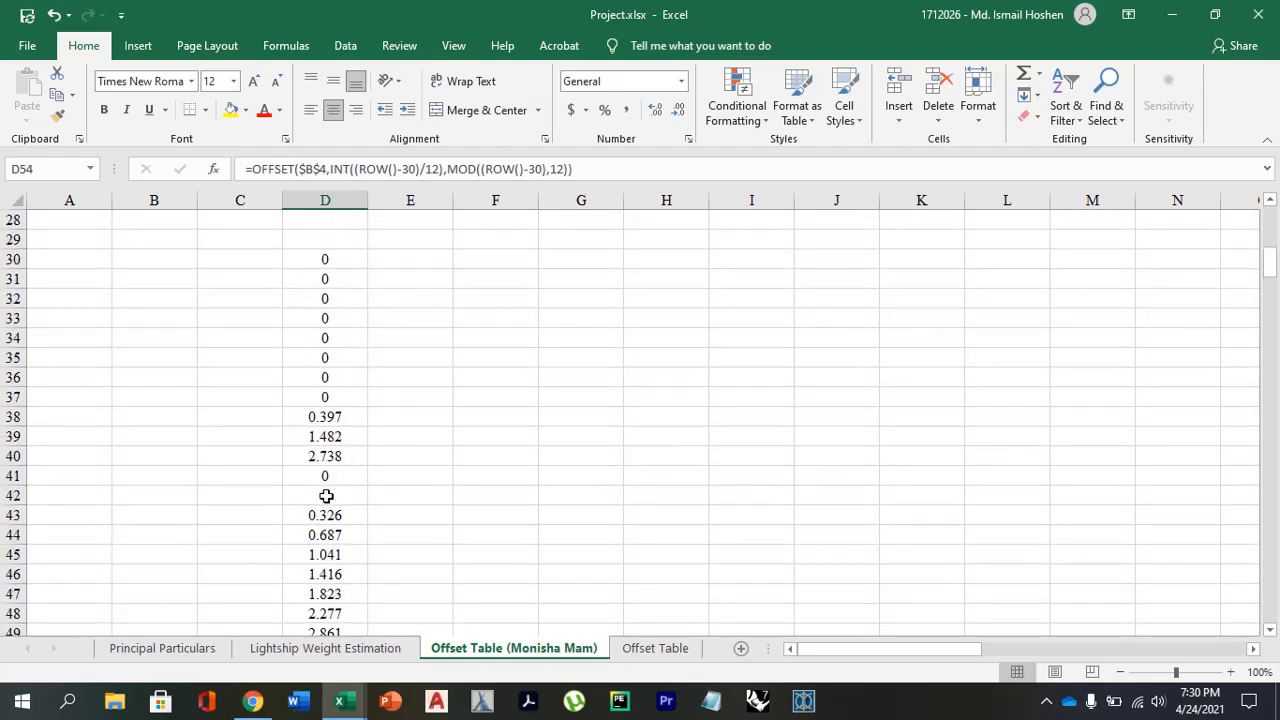
scroll(326, 496, up, 5)
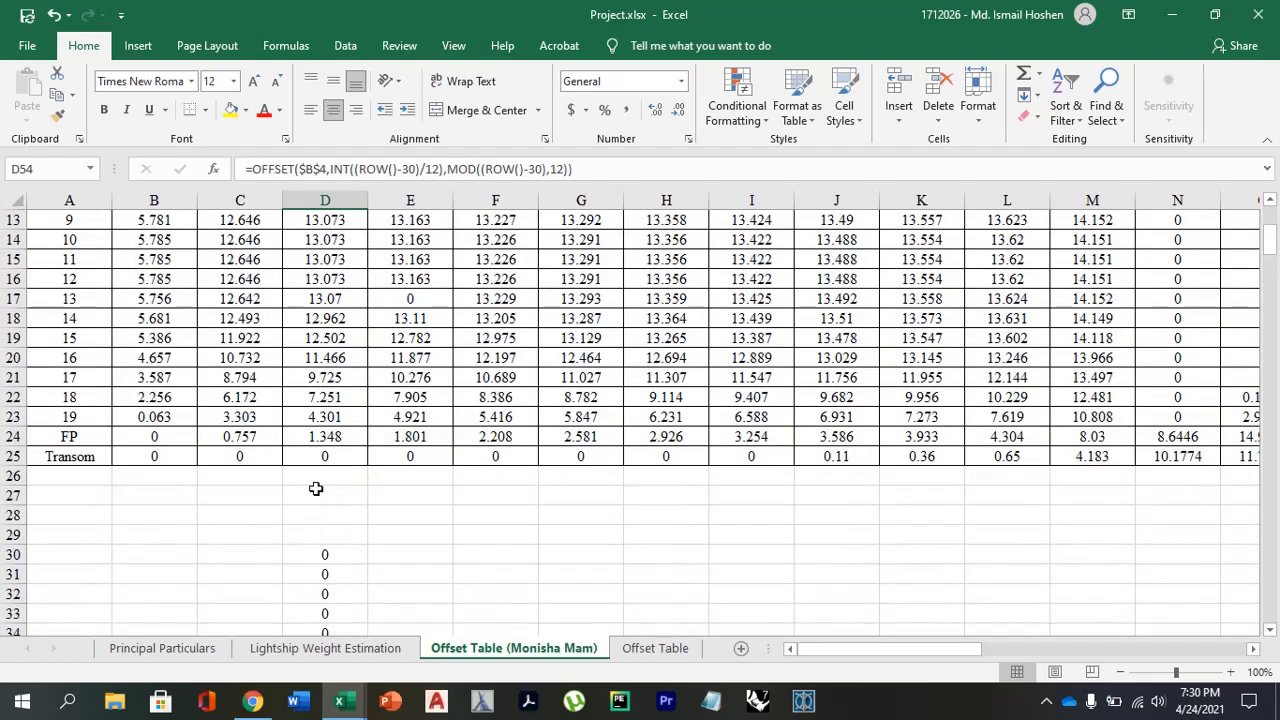
scroll(316, 488, down, 2)
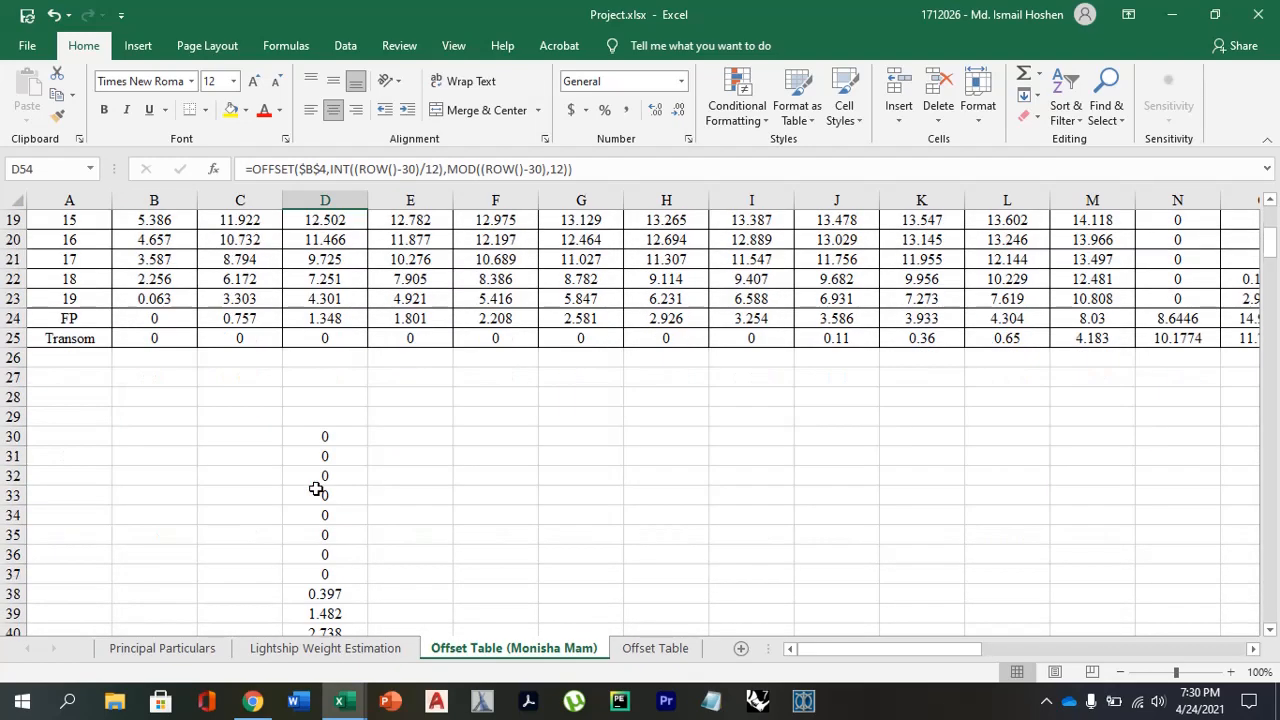
Point out the AP row and the first station 1 cells, B5 to D5, in the offset table.
scroll(316, 488, up, 6)
drag(136, 291, 405, 290)
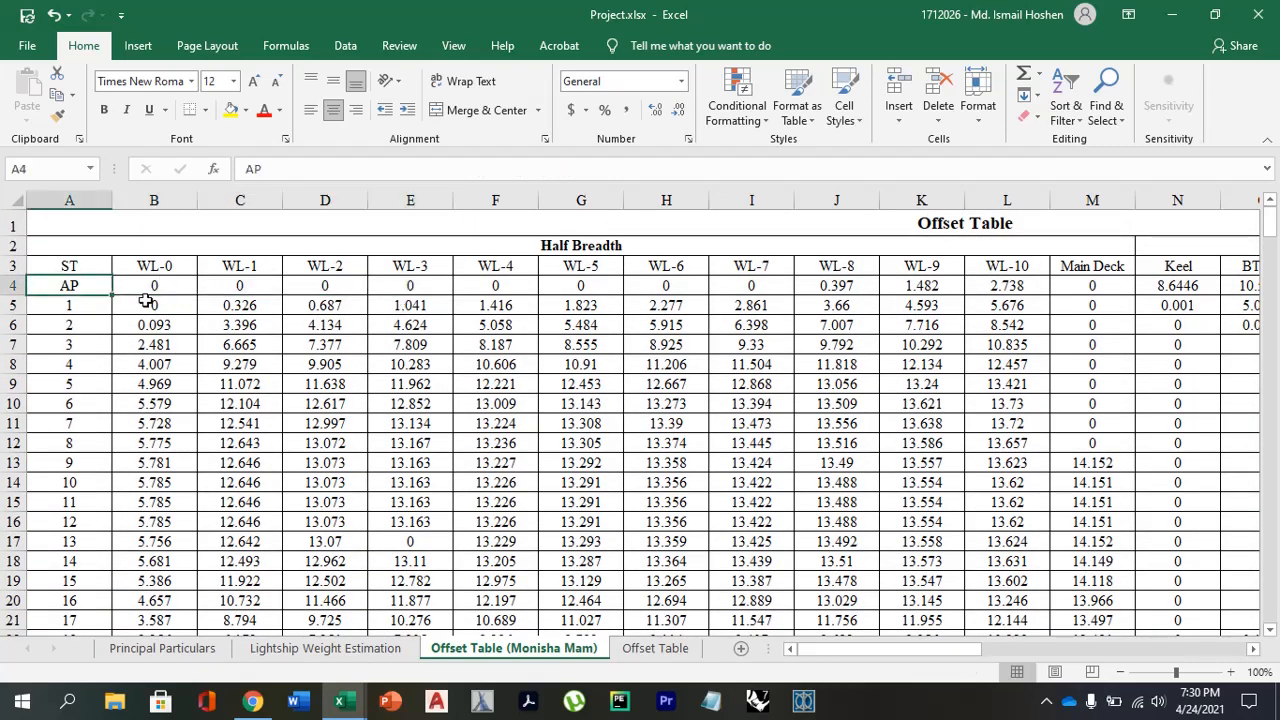
drag(146, 300, 358, 310)
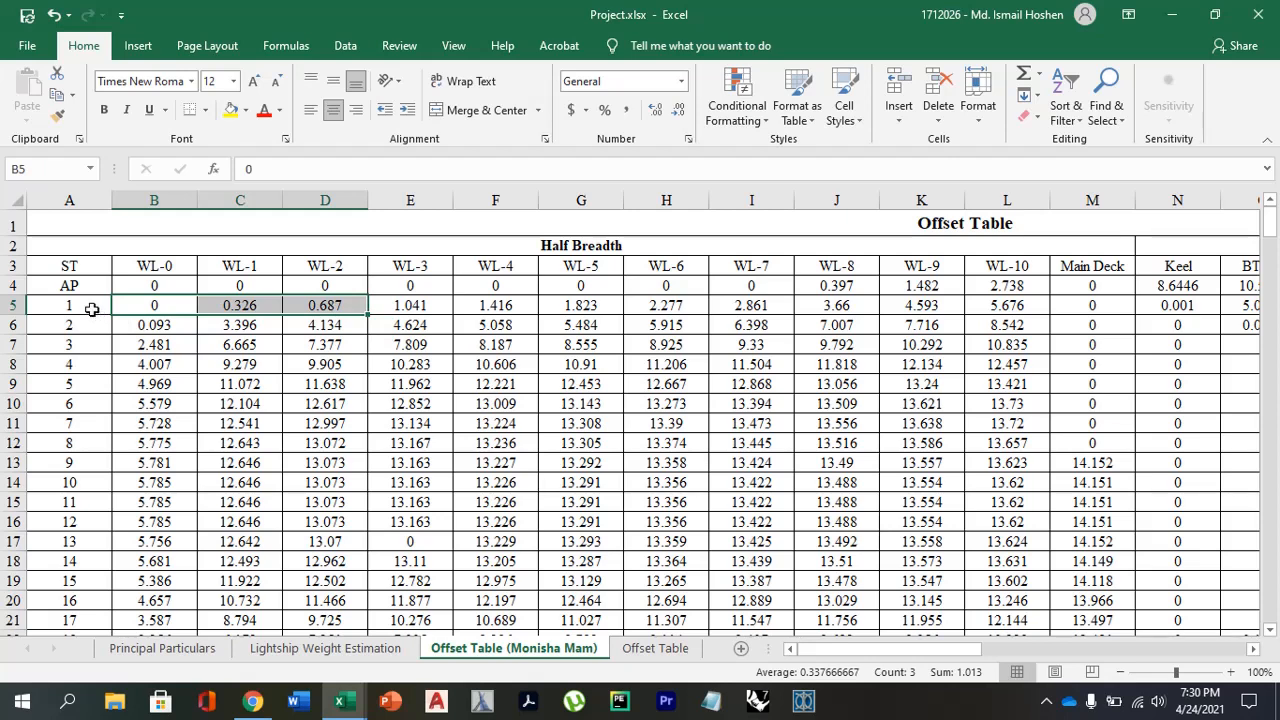
scroll(112, 374, down, 8)
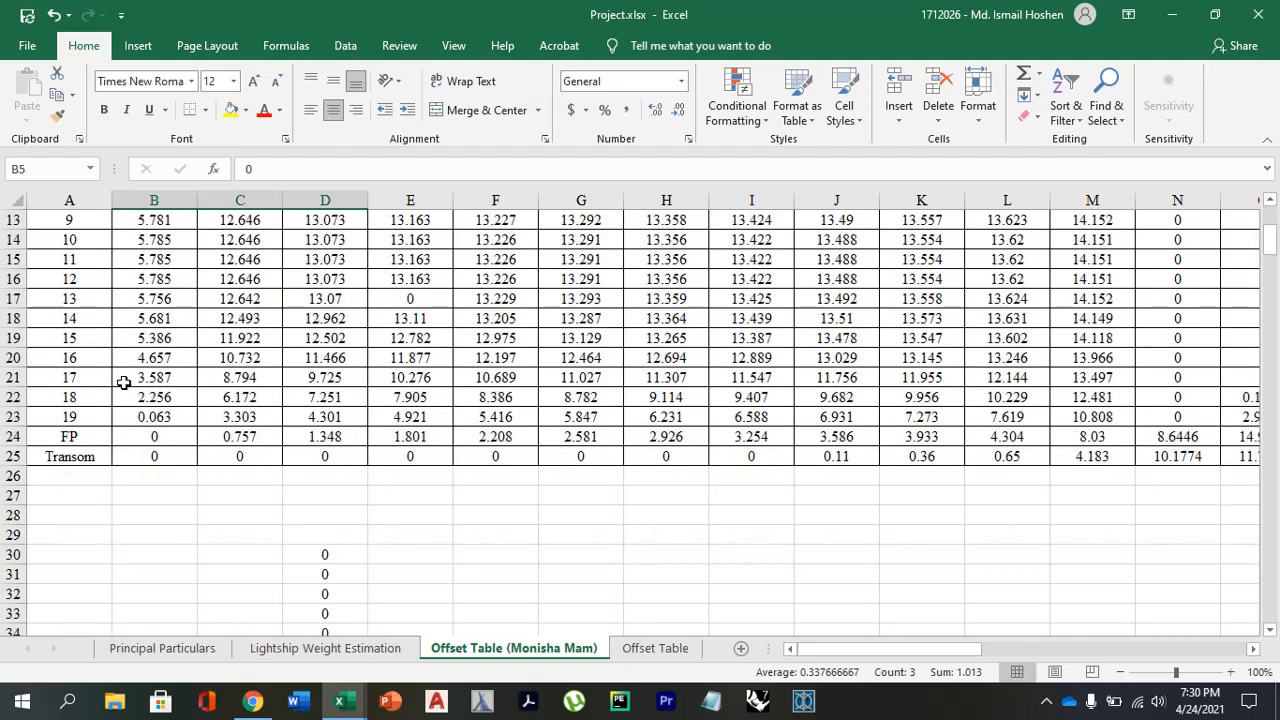
Highlight the empty cells C30 to C41 beside the filled AP values in column D.
click(316, 322)
drag(316, 322, 349, 533)
drag(241, 325, 251, 553)
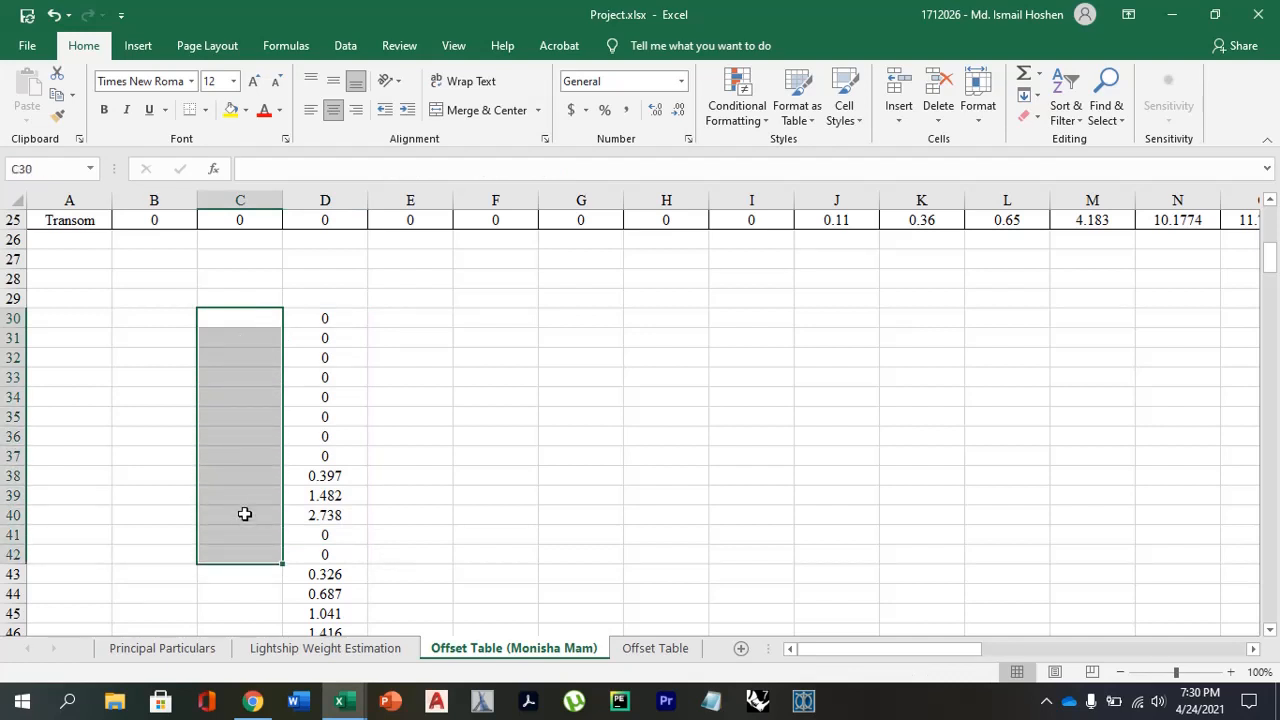
click(244, 510)
key(Up)
click(252, 320)
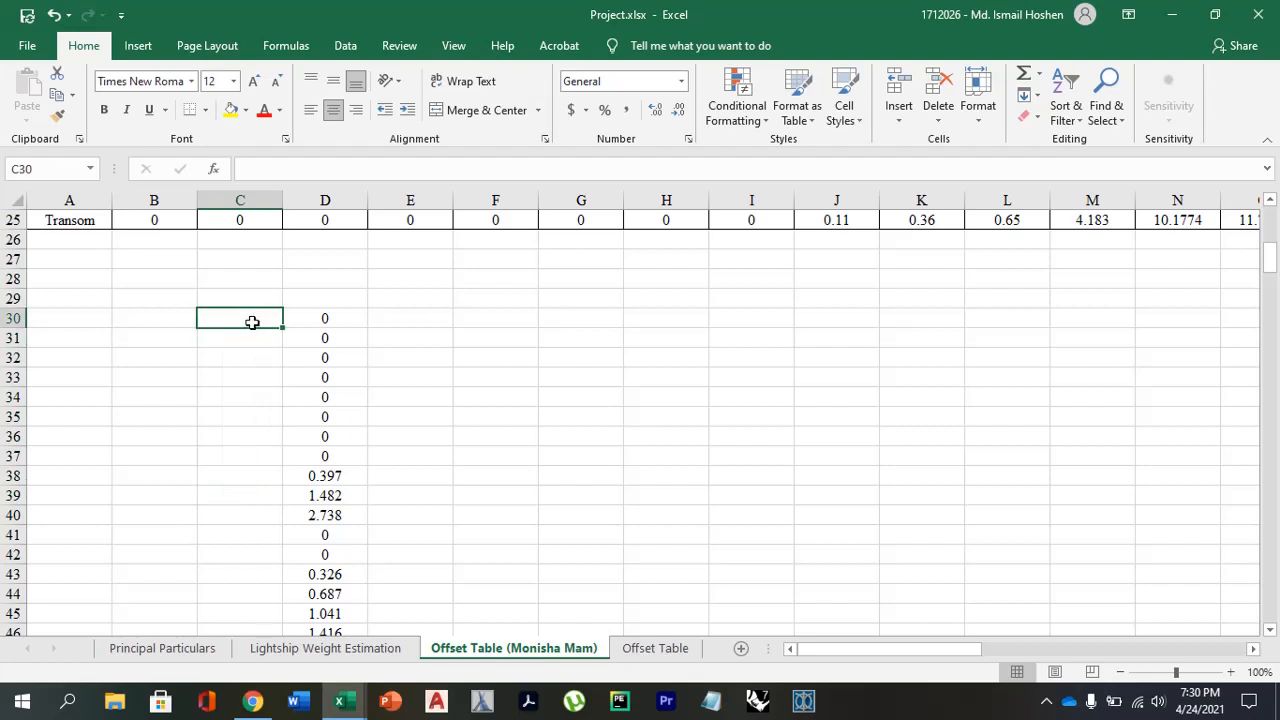
drag(282, 330, 268, 478)
click(246, 434)
drag(250, 318, 247, 532)
Highlight the empty column C cells C44 to C54 and C55 to C64 beside the station 1 and station 2 values.
scroll(247, 532, down, 3)
scroll(247, 532, down, 1)
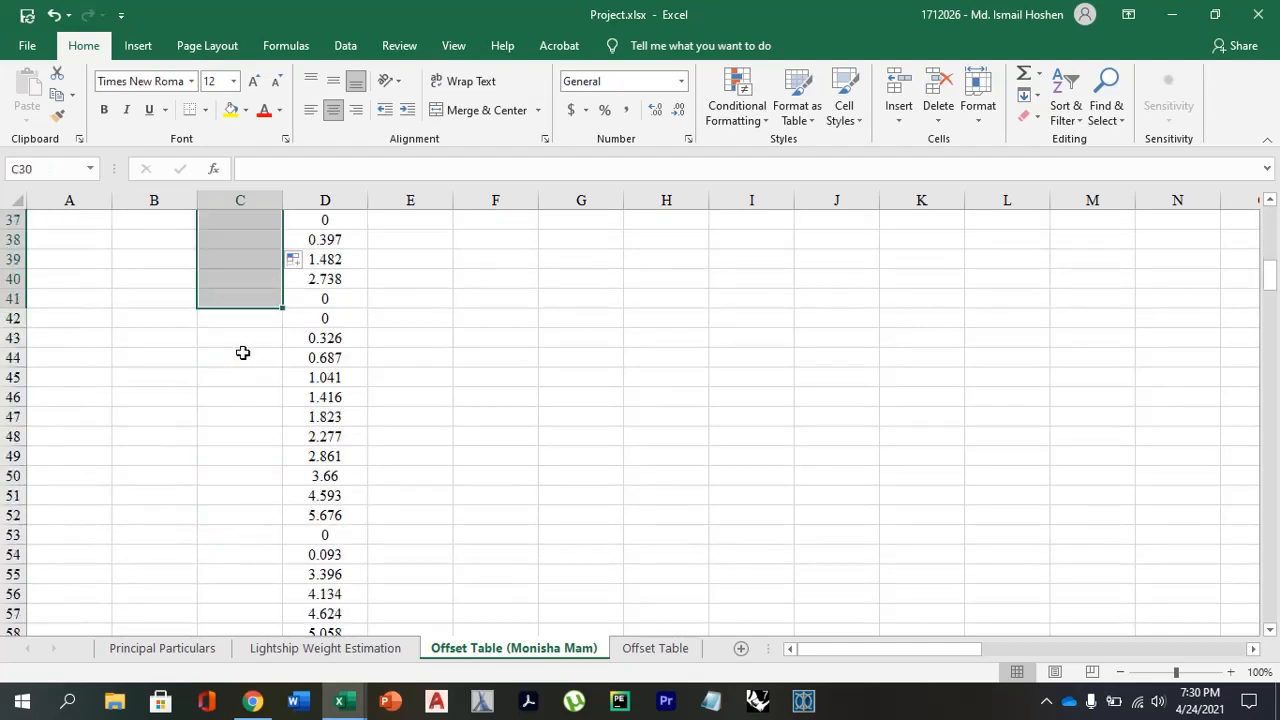
drag(246, 351, 253, 545)
scroll(253, 545, down, 4)
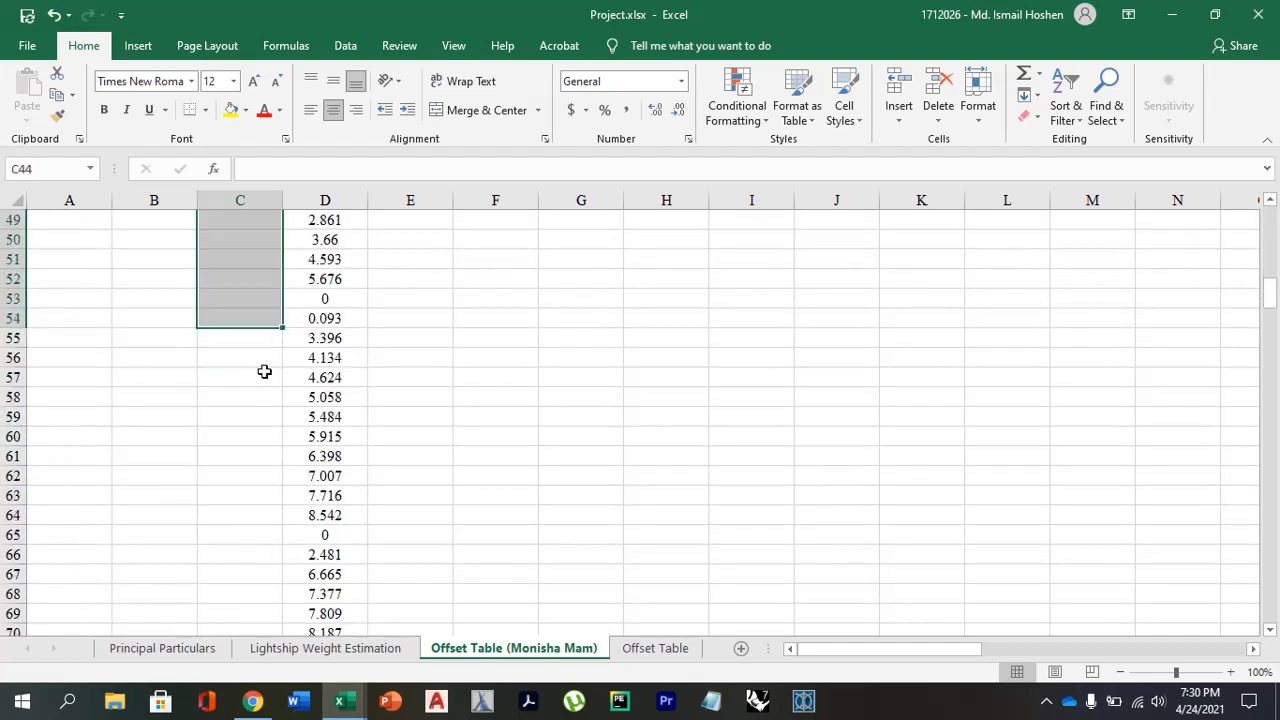
drag(262, 342, 256, 526)
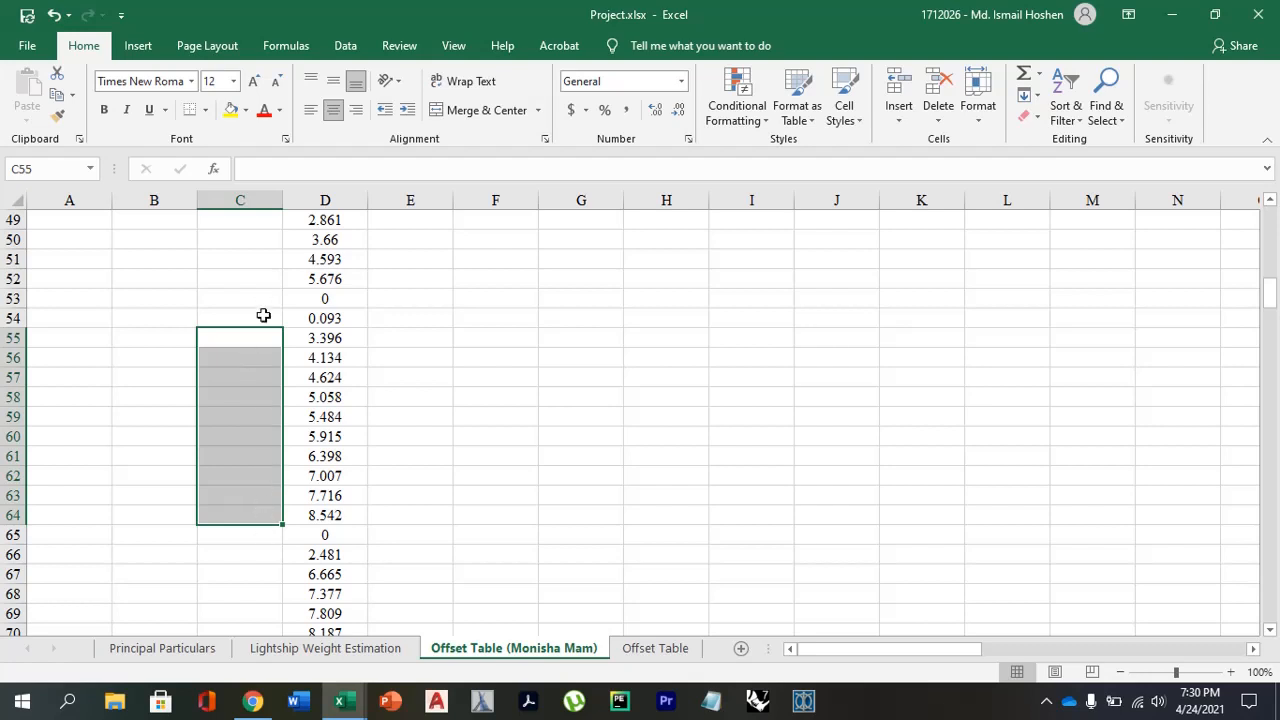
scroll(257, 376, up, 9)
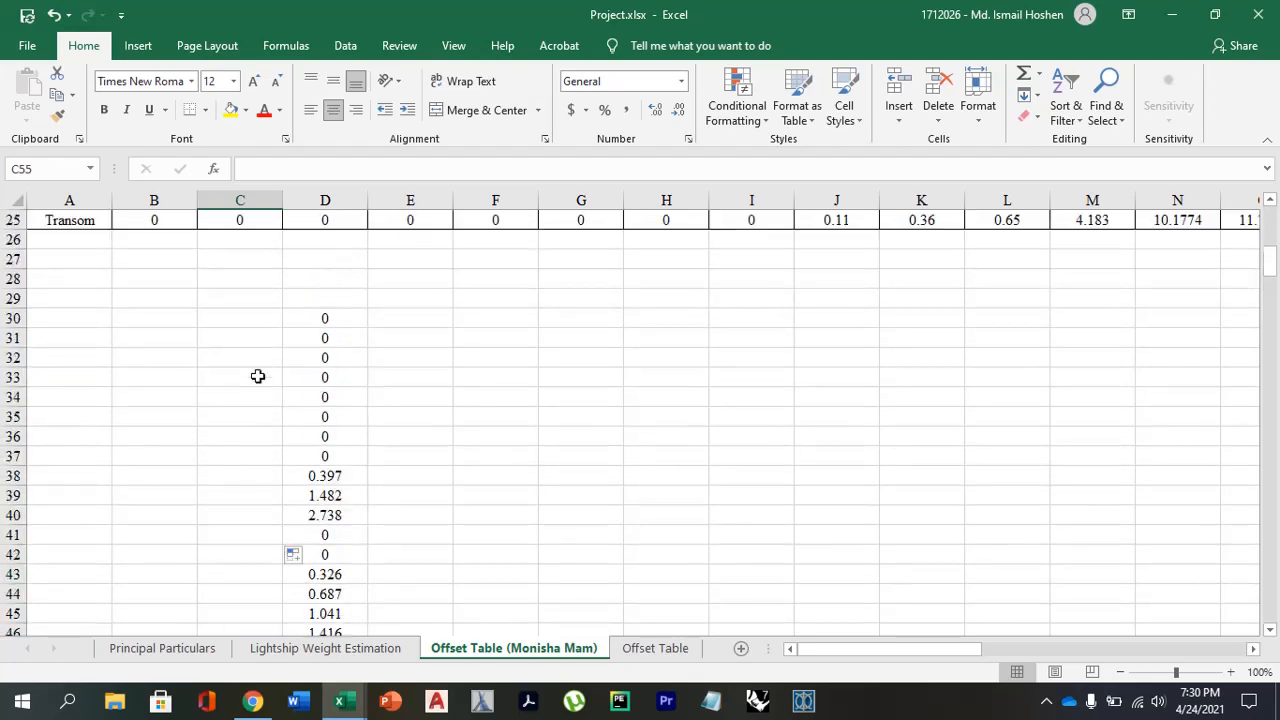